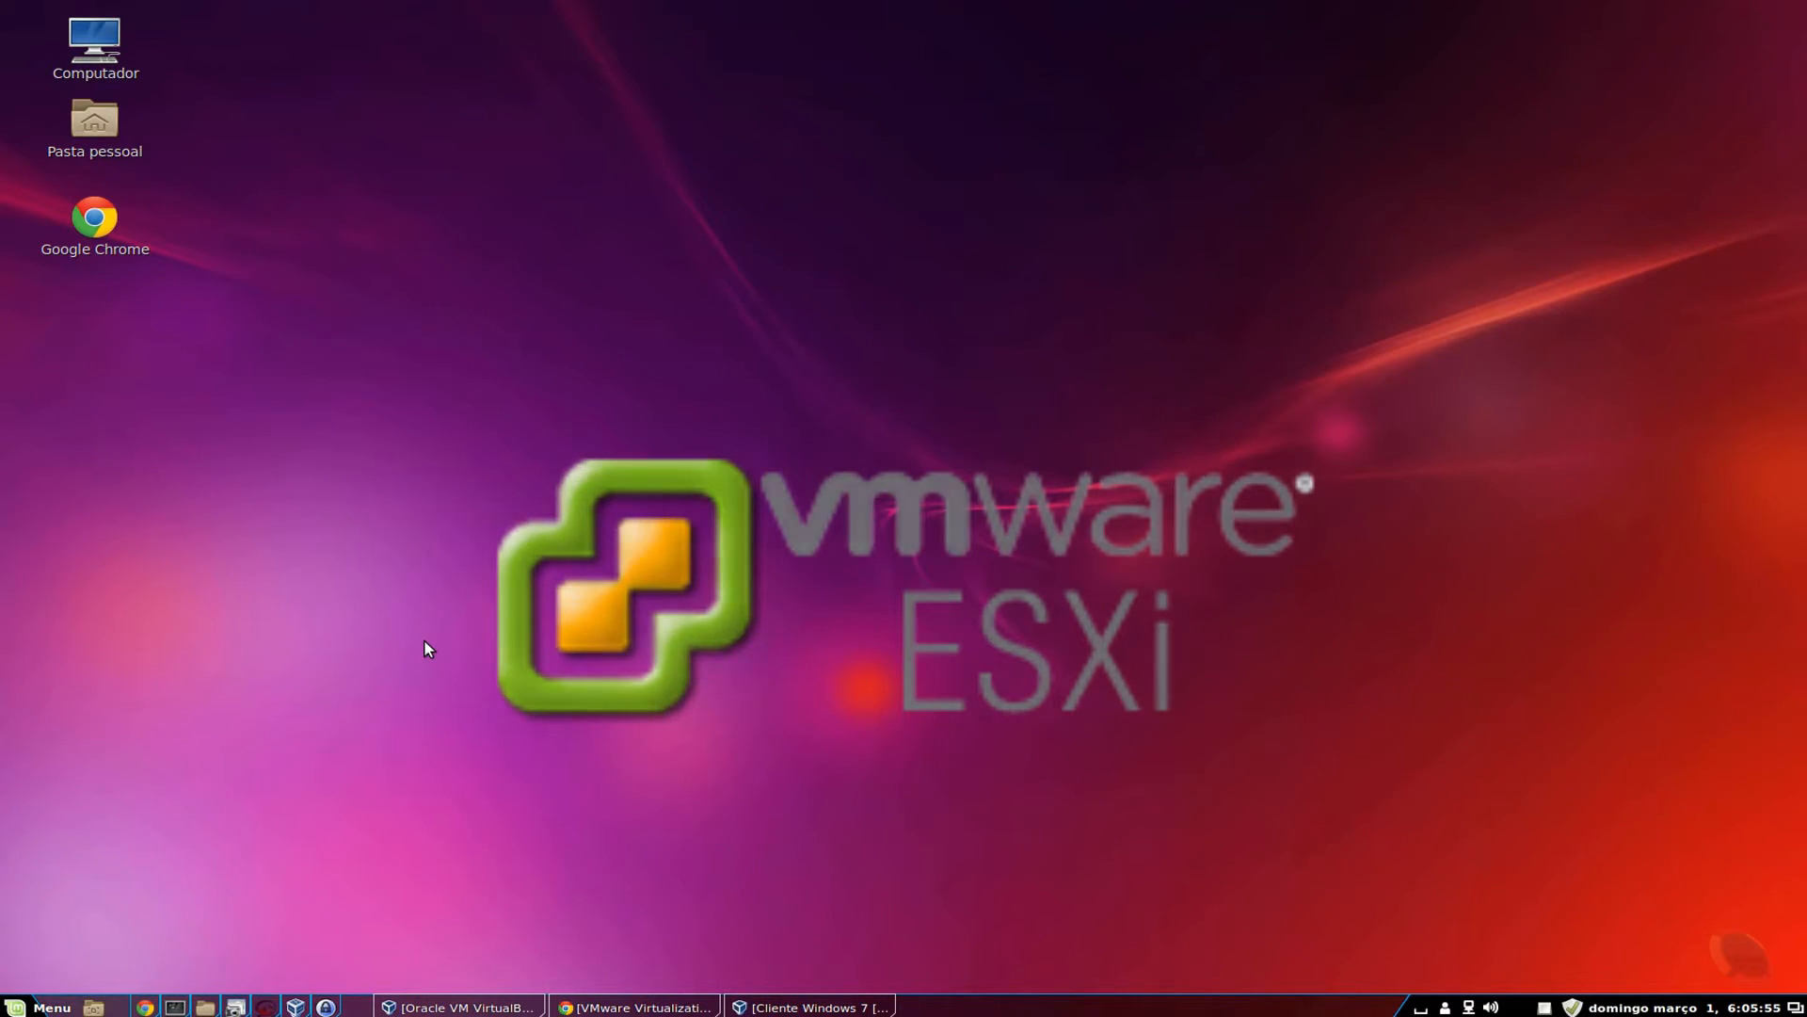
Return to Chrome on vmware.com, open the My VMware sign-in page, and view its Register form.
{"action": "left_click", "coordinate": [638, 1009]}
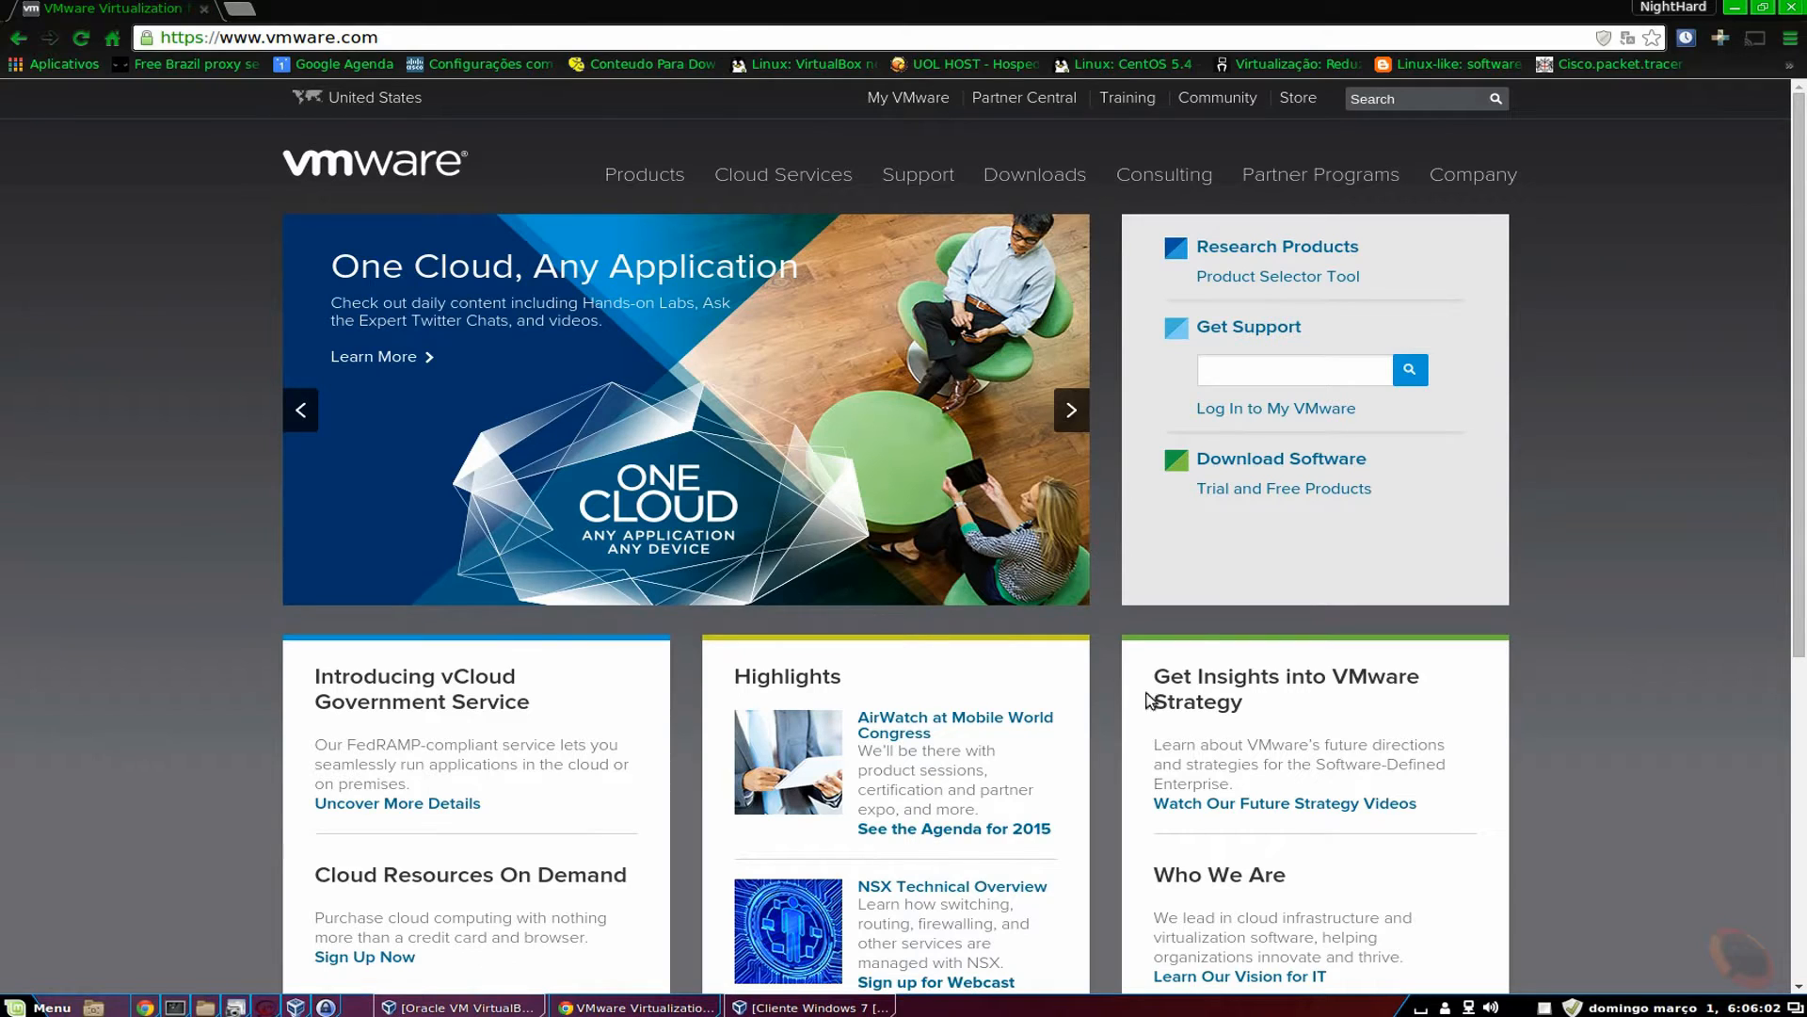
{"action": "left_click", "coordinate": [909, 103]}
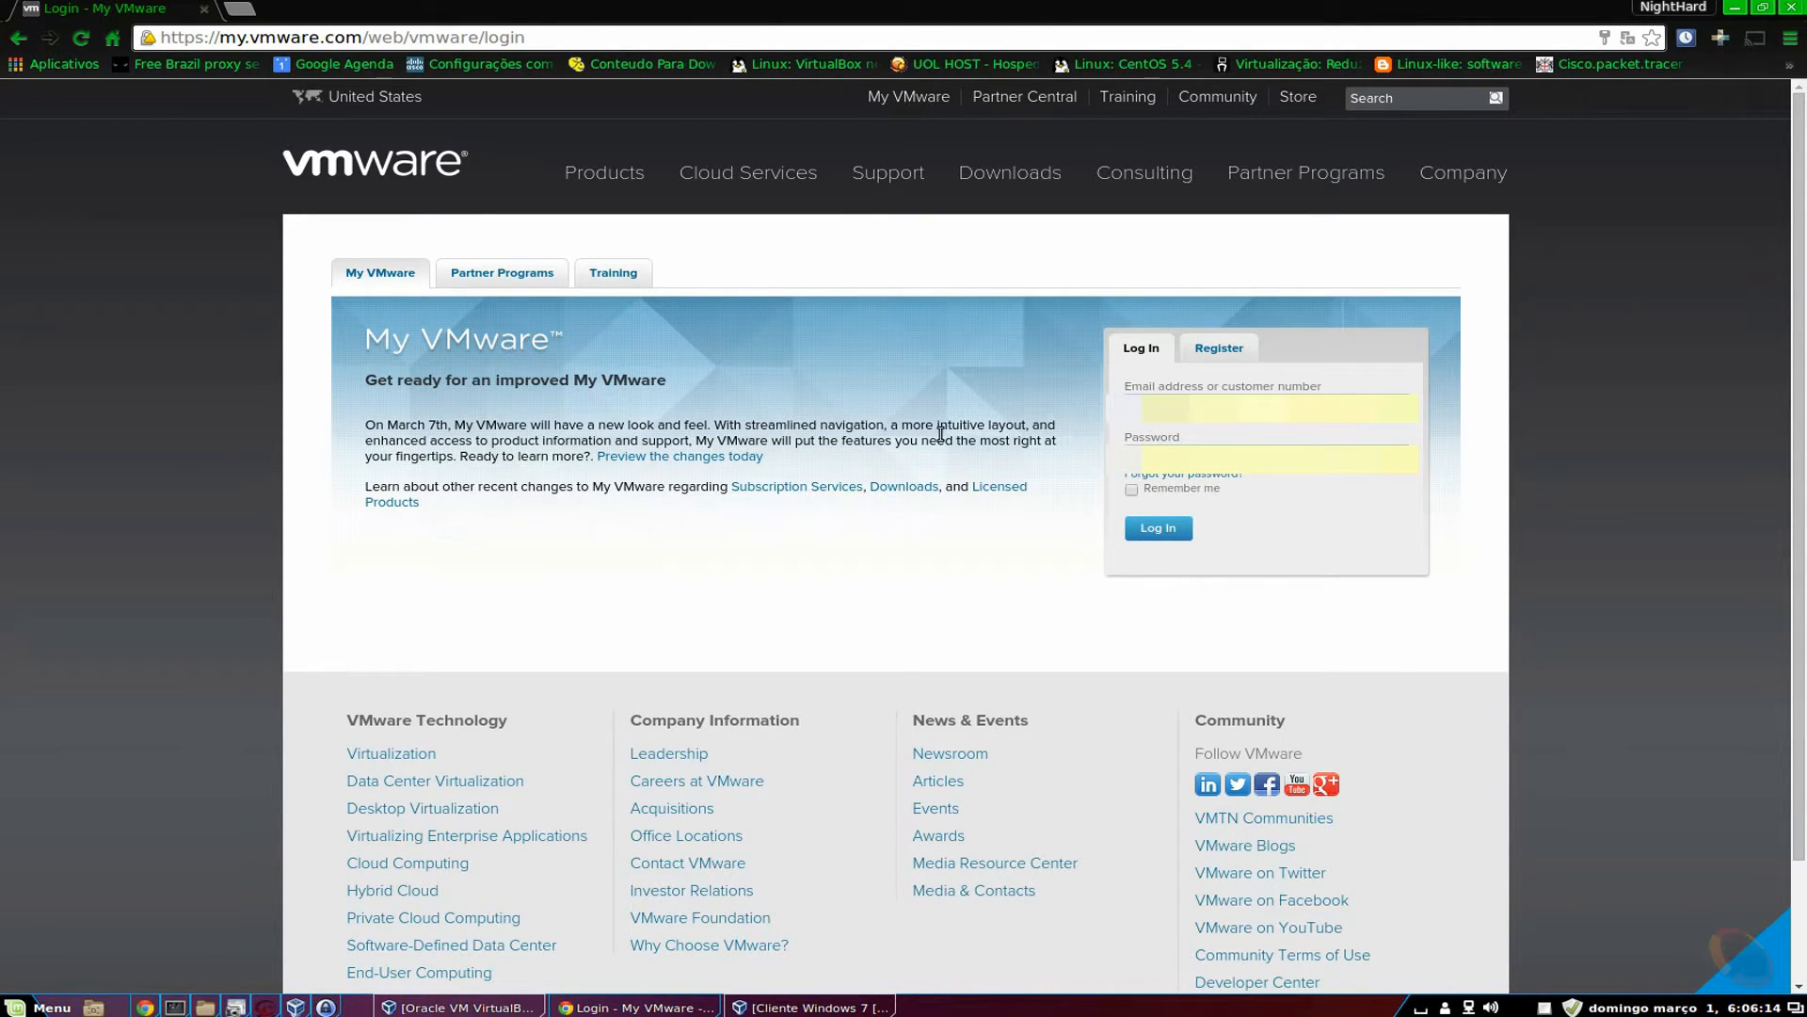
{"action": "left_click", "coordinate": [1224, 354]}
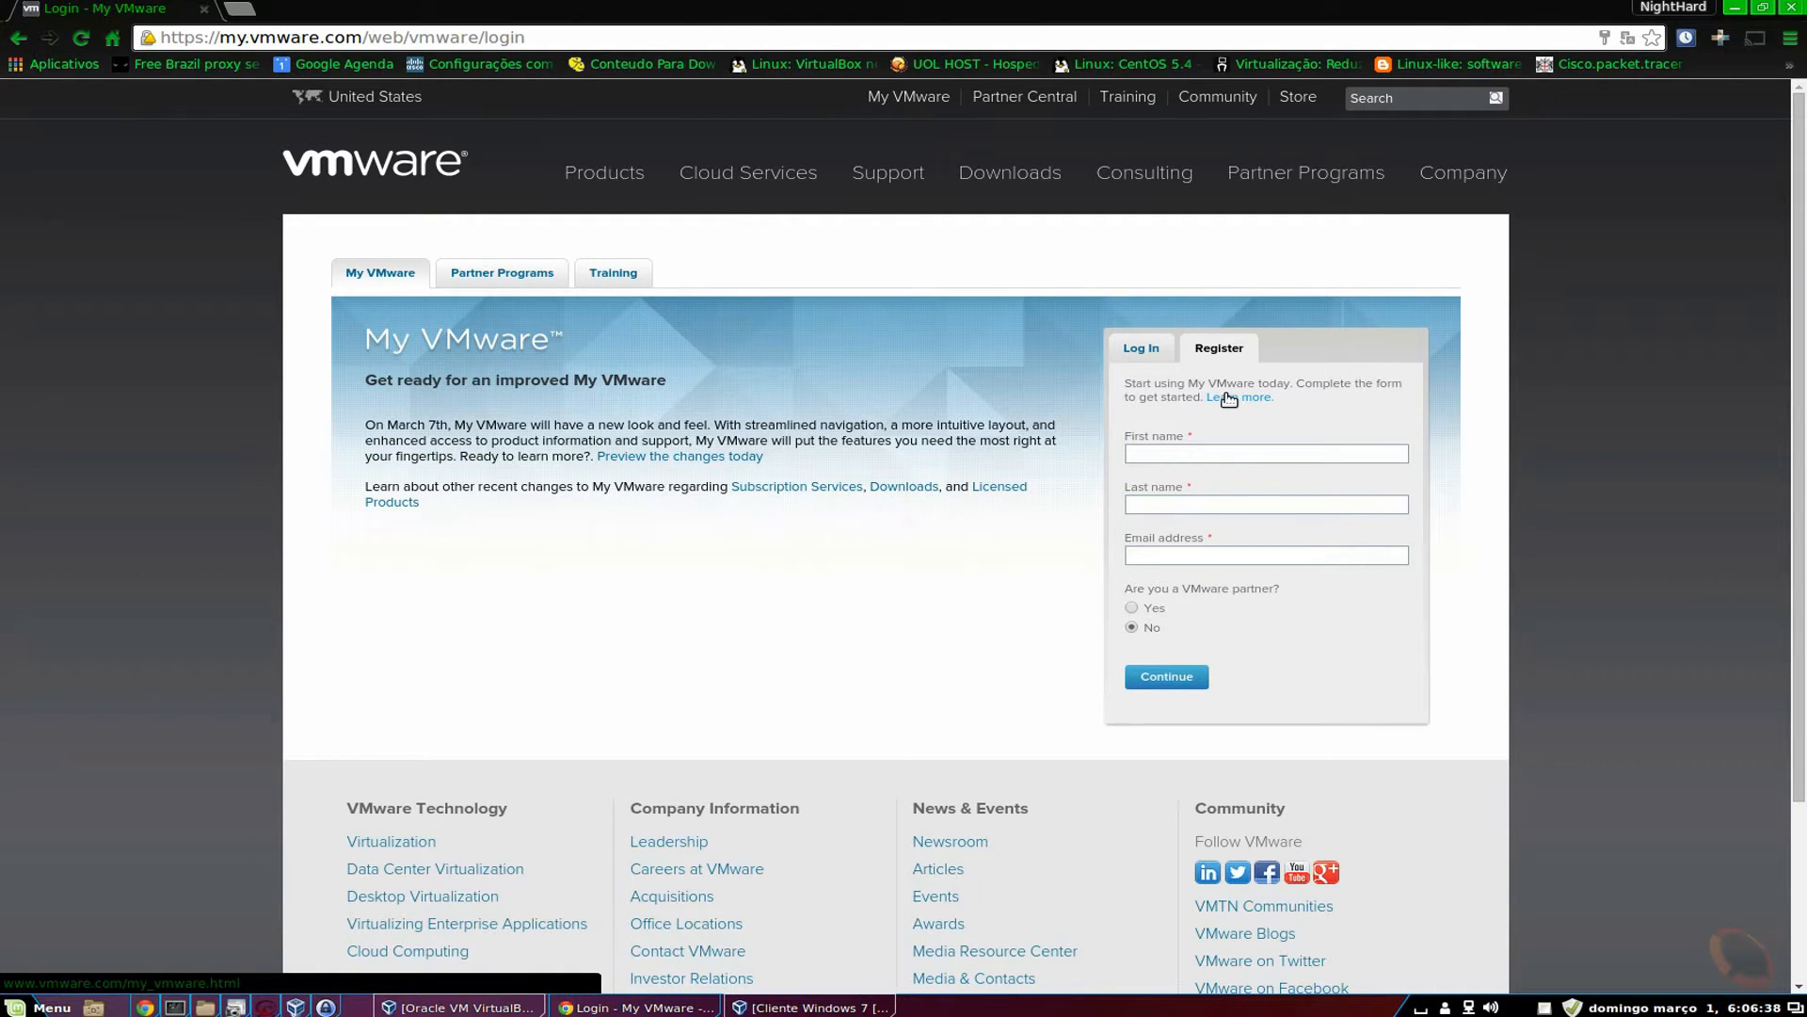
Sign in to My VMware and reach the vSphere 5.5 evaluation download page.
{"action": "left_click", "coordinate": [1137, 350]}
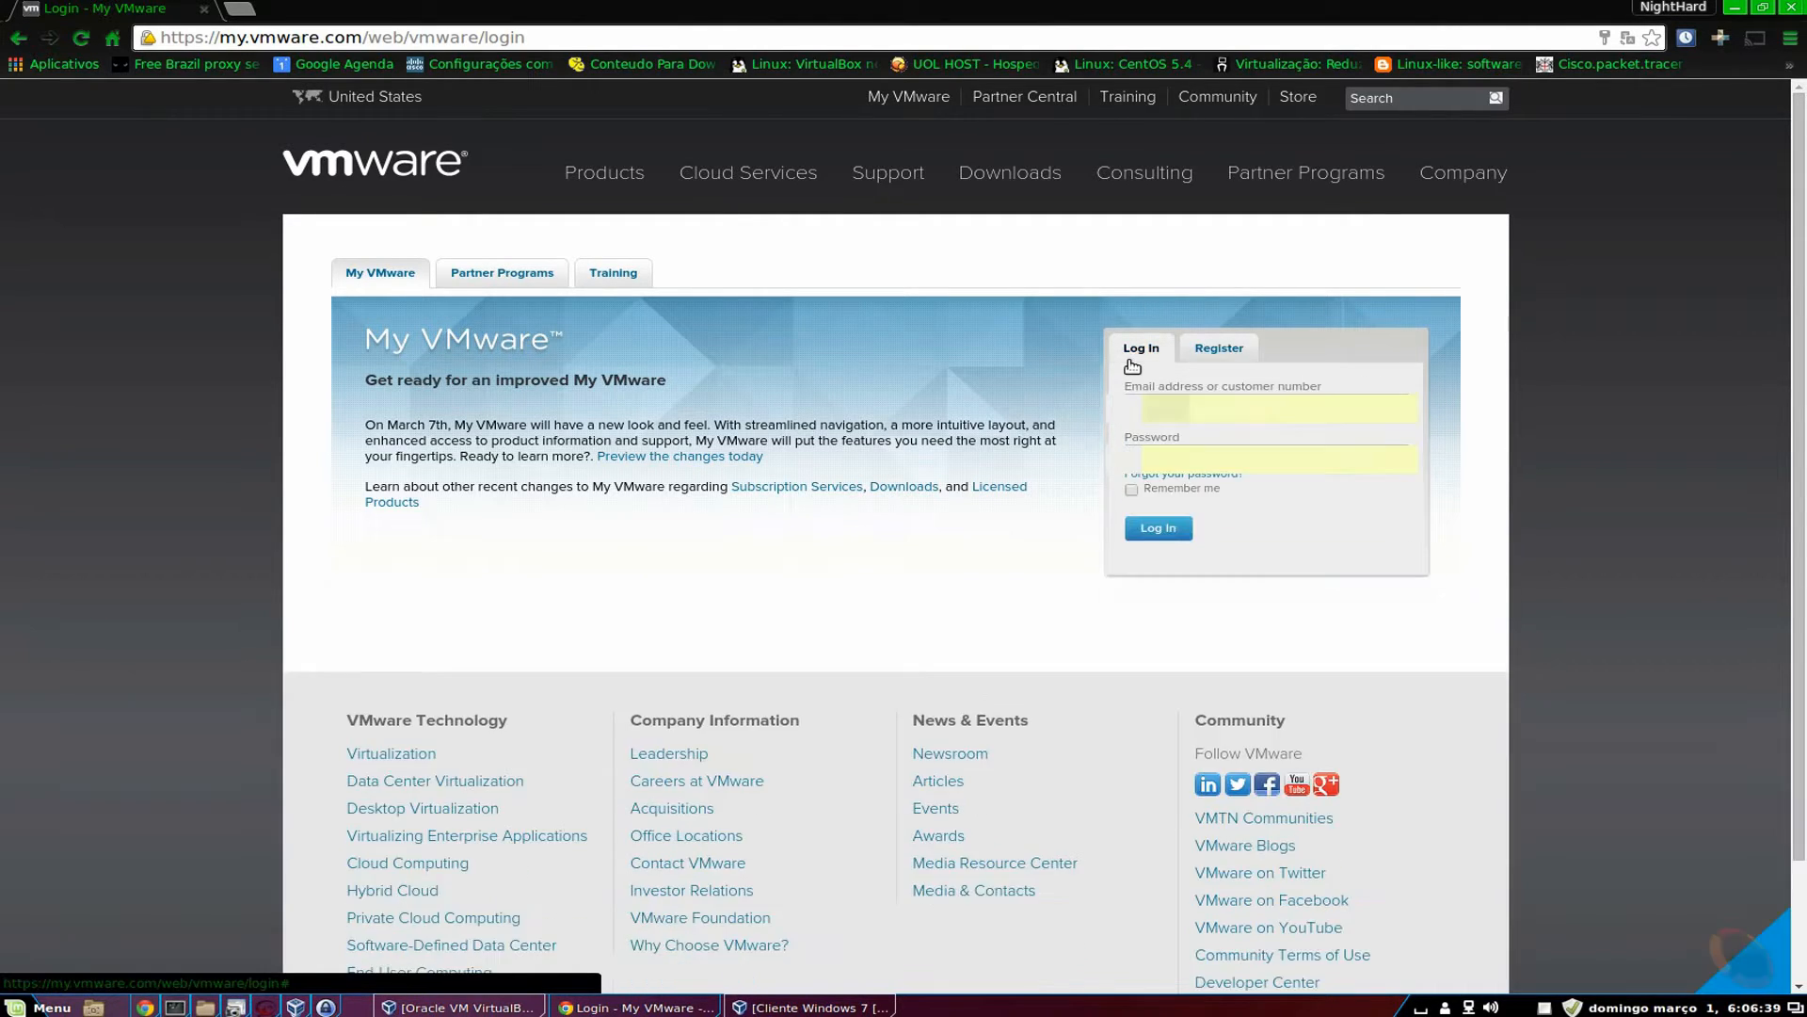
{"action": "left_click", "coordinate": [1166, 541]}
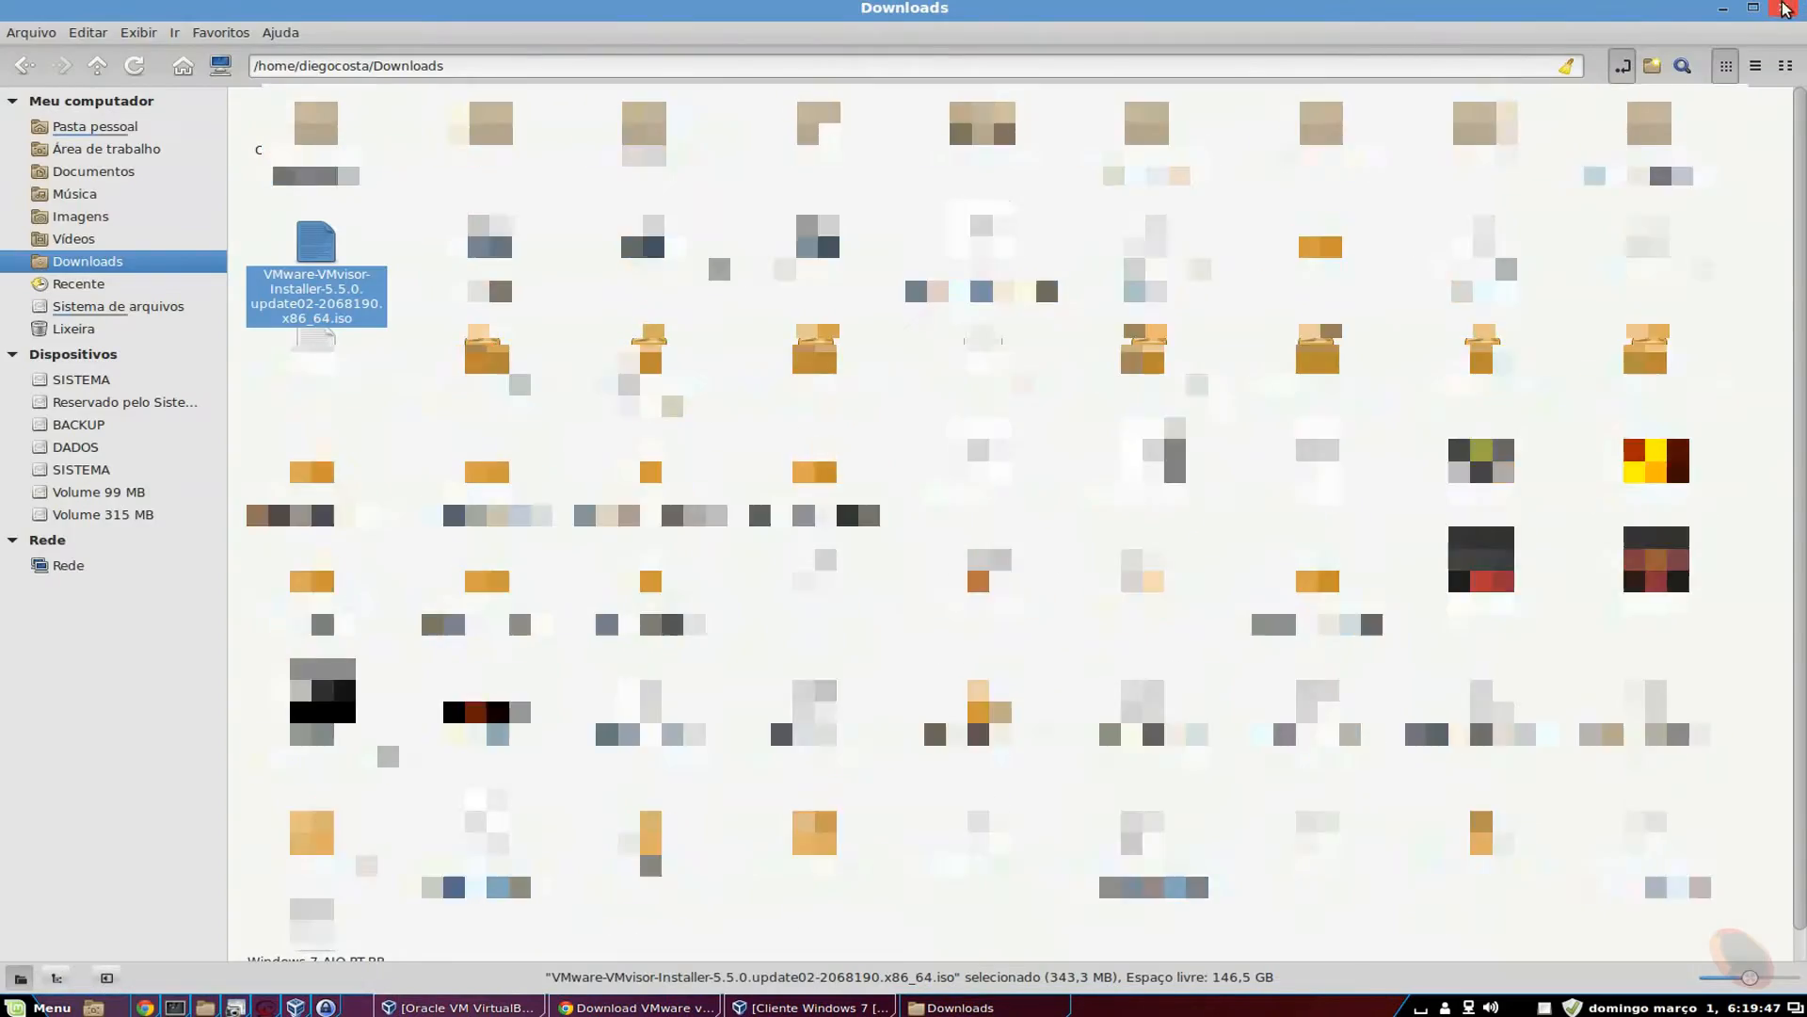
{"action": "left_click", "coordinate": [1786, 10]}
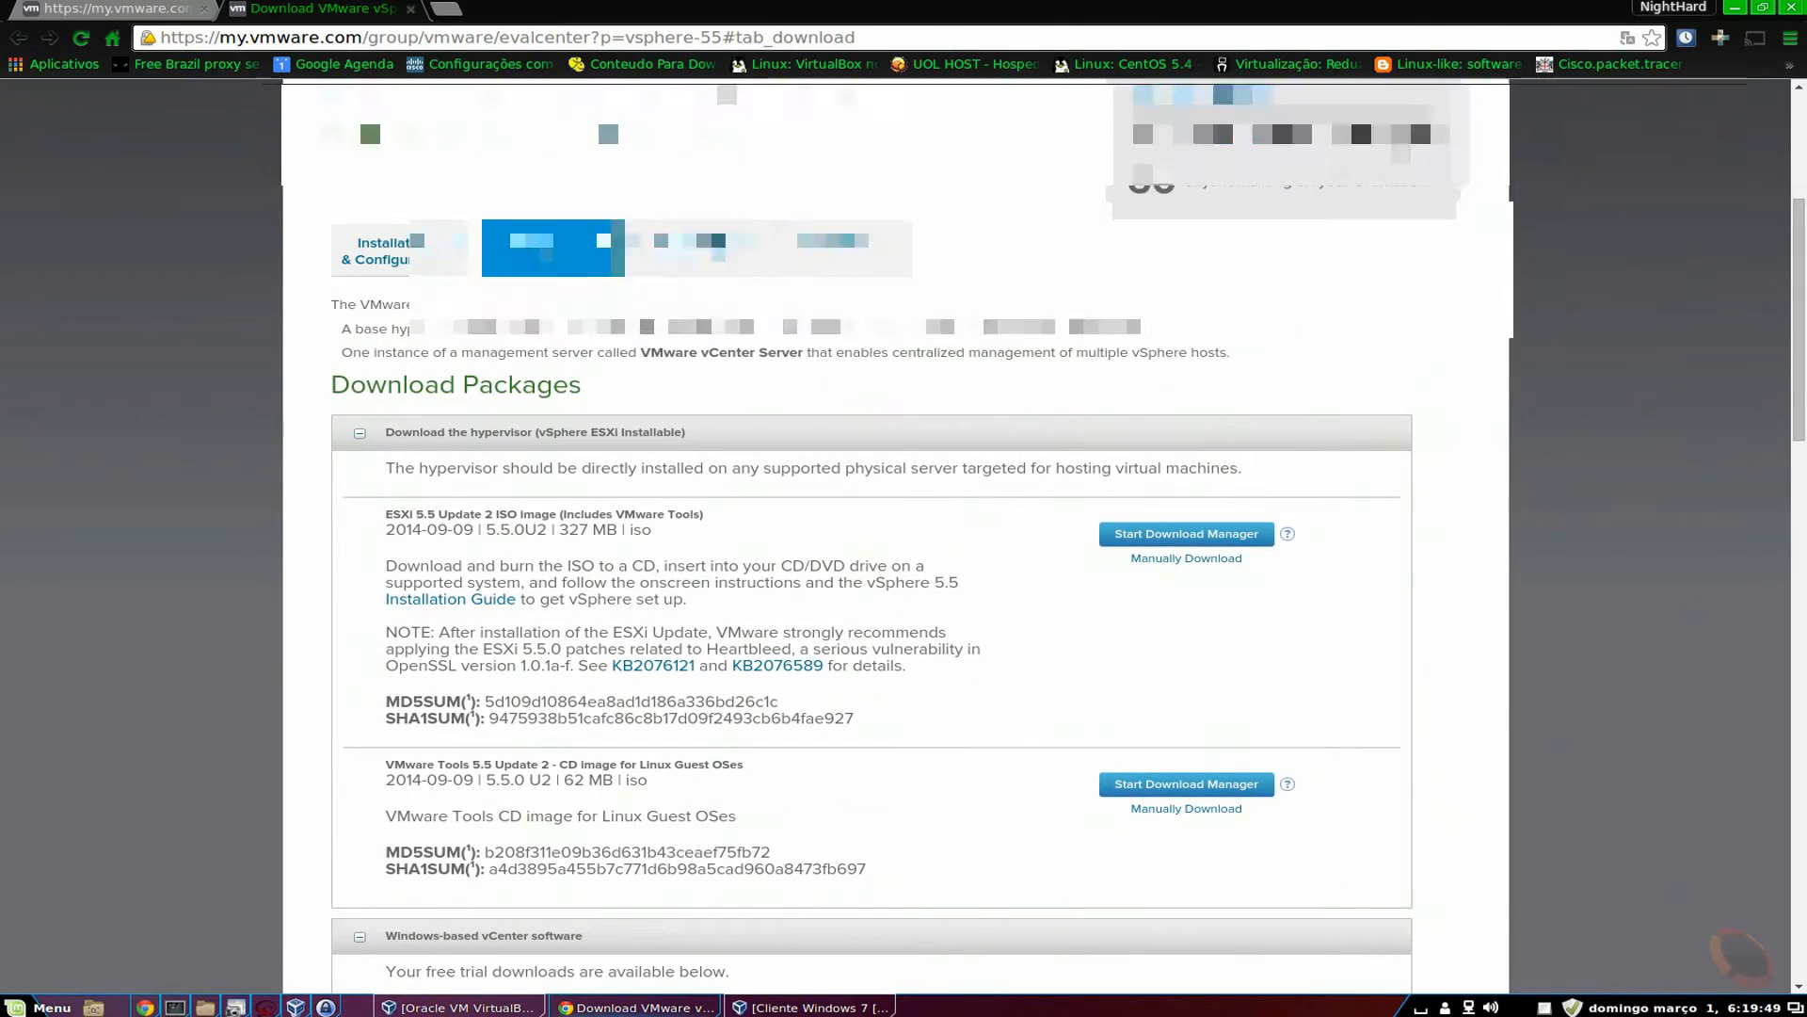
Bring the VirtualBox manager window to the front.
{"action": "left_click", "coordinate": [809, 1007]}
{"action": "left_click", "coordinate": [809, 1008]}
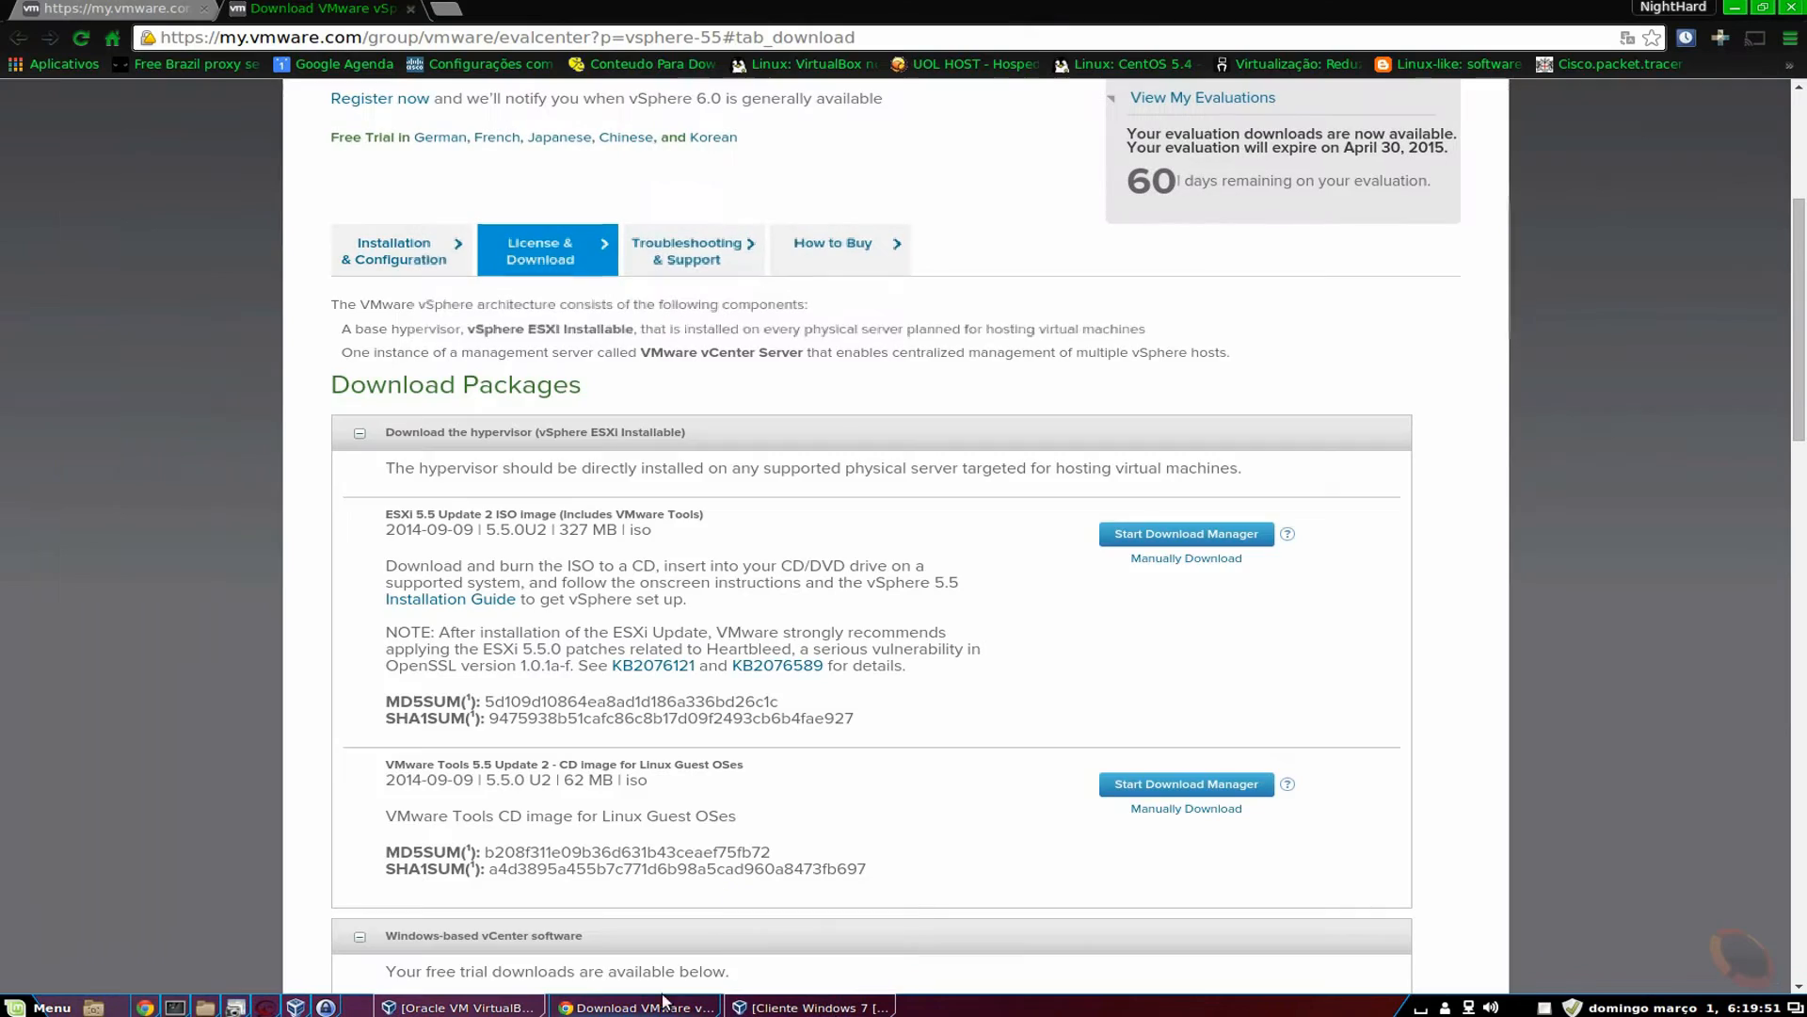
{"action": "left_click", "coordinate": [525, 1010]}
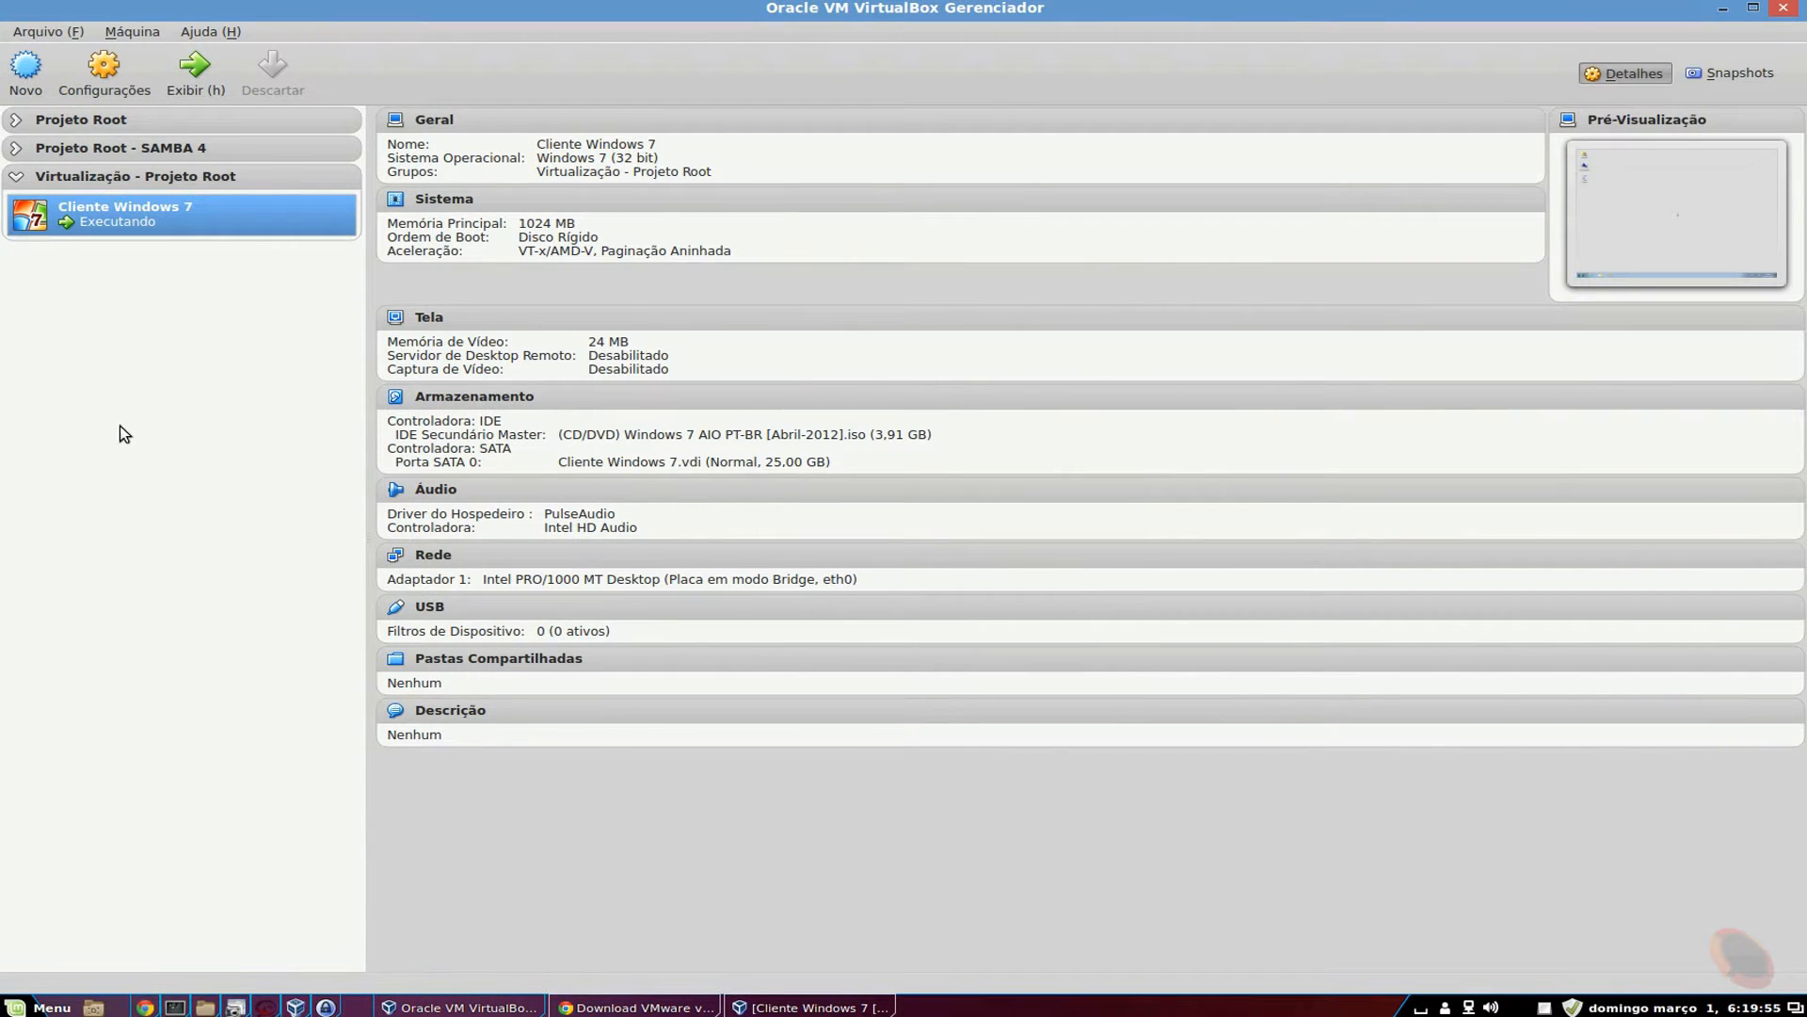
Launch the Criar Máquina Virtual wizard with the Novo toolbar button.
{"action": "left_click", "coordinate": [26, 71]}
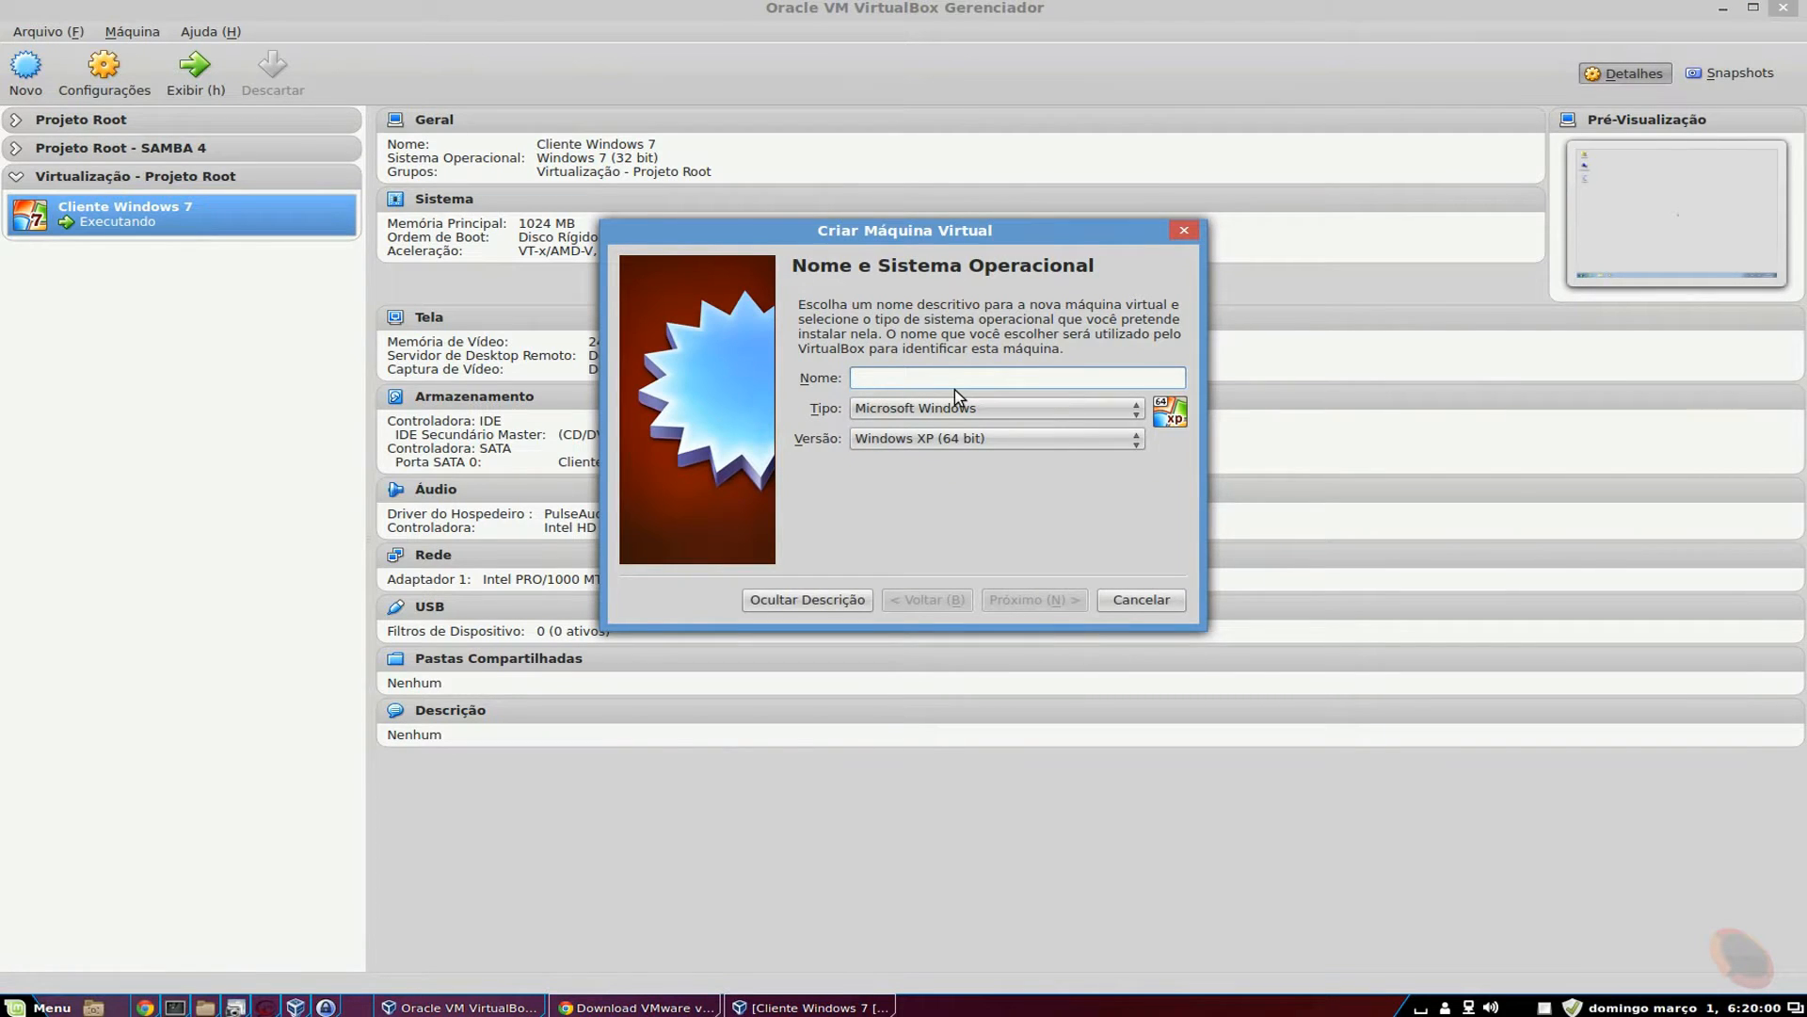
Name the VM Vmware, type Linux, version Red Hat (64 bit), with 4096 MB memory.
{"action": "type", "text": "Vmware"}
{"action": "left_click", "coordinate": [978, 407]}
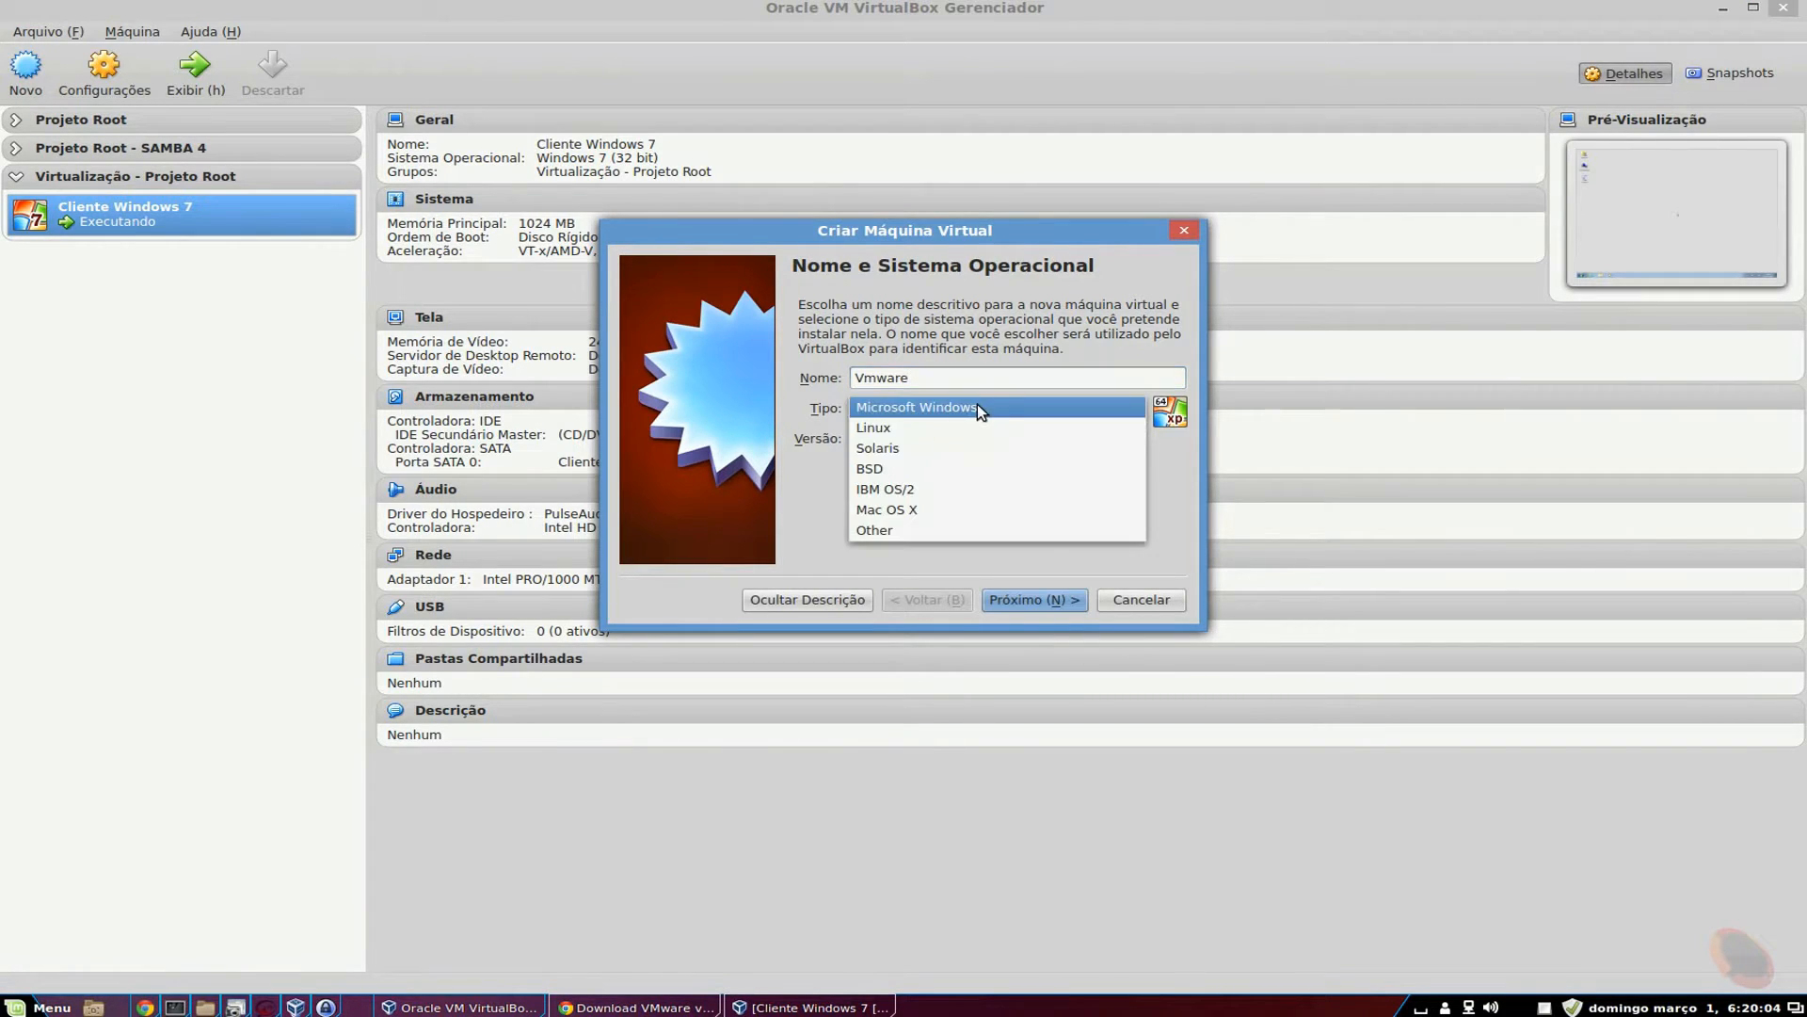
{"action": "left_click", "coordinate": [930, 428]}
{"action": "left_click", "coordinate": [931, 437]}
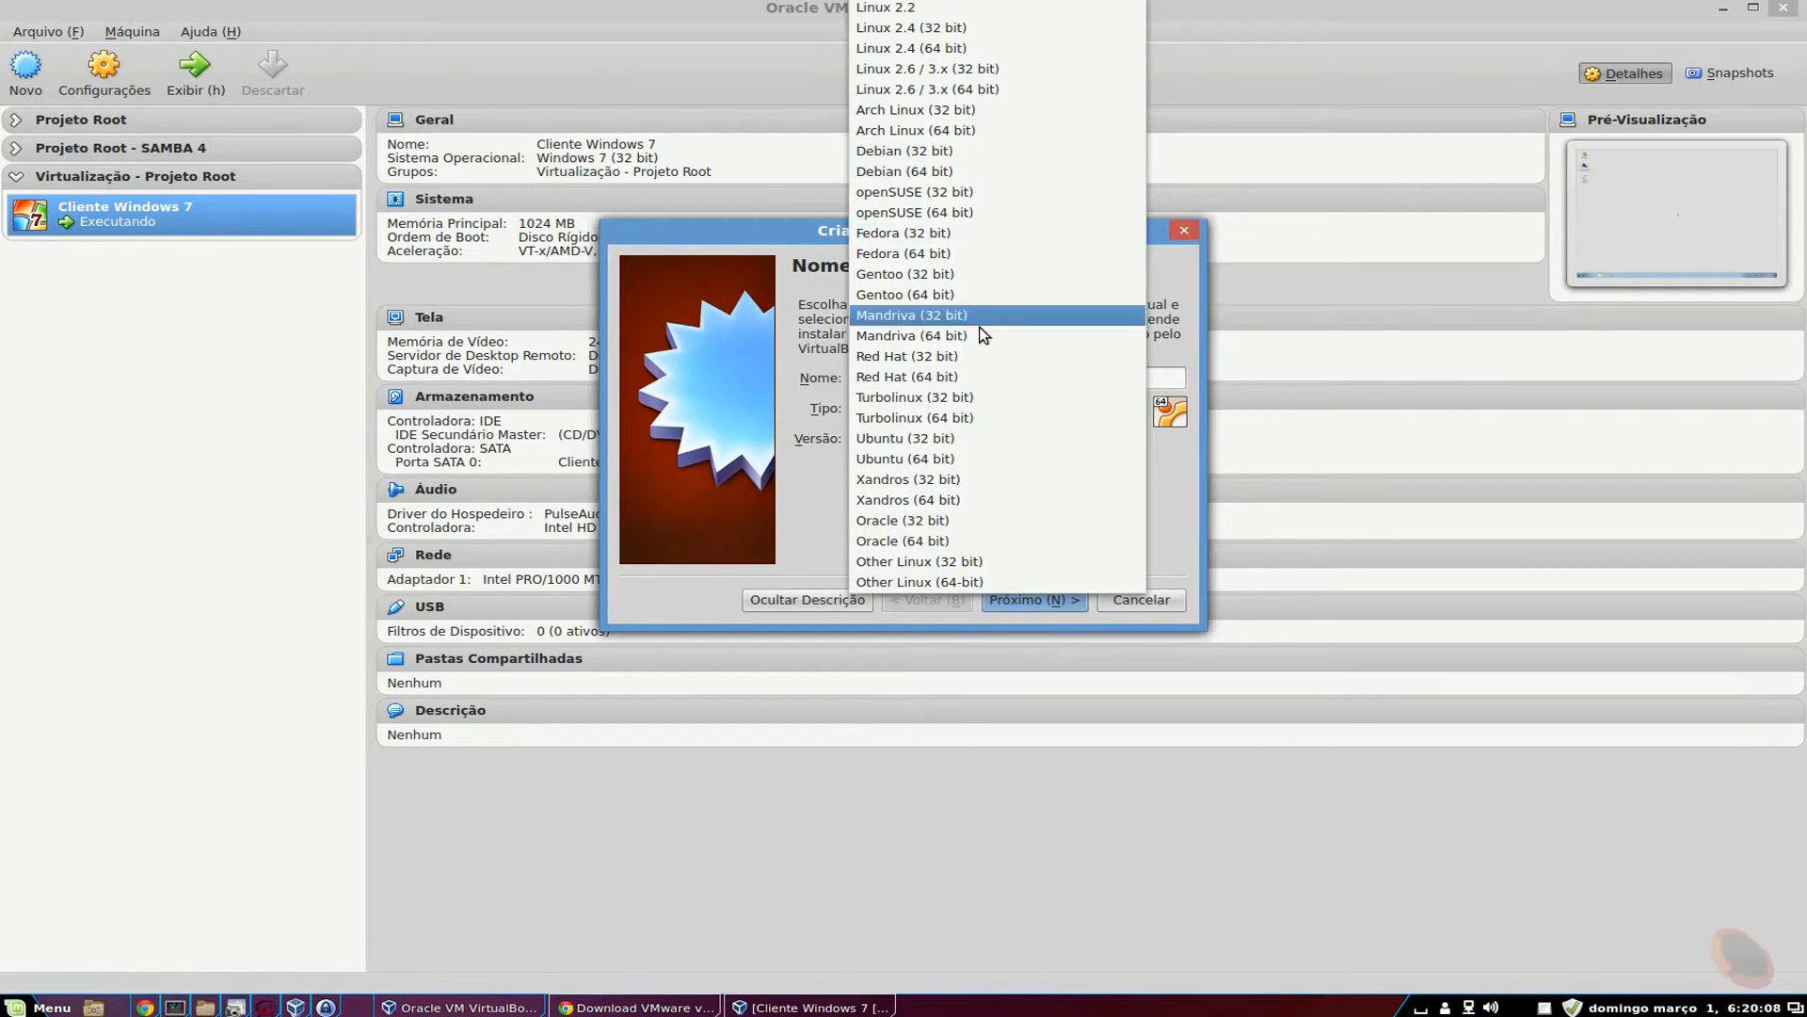
{"action": "left_click", "coordinate": [911, 376]}
{"action": "key", "text": "Return"}
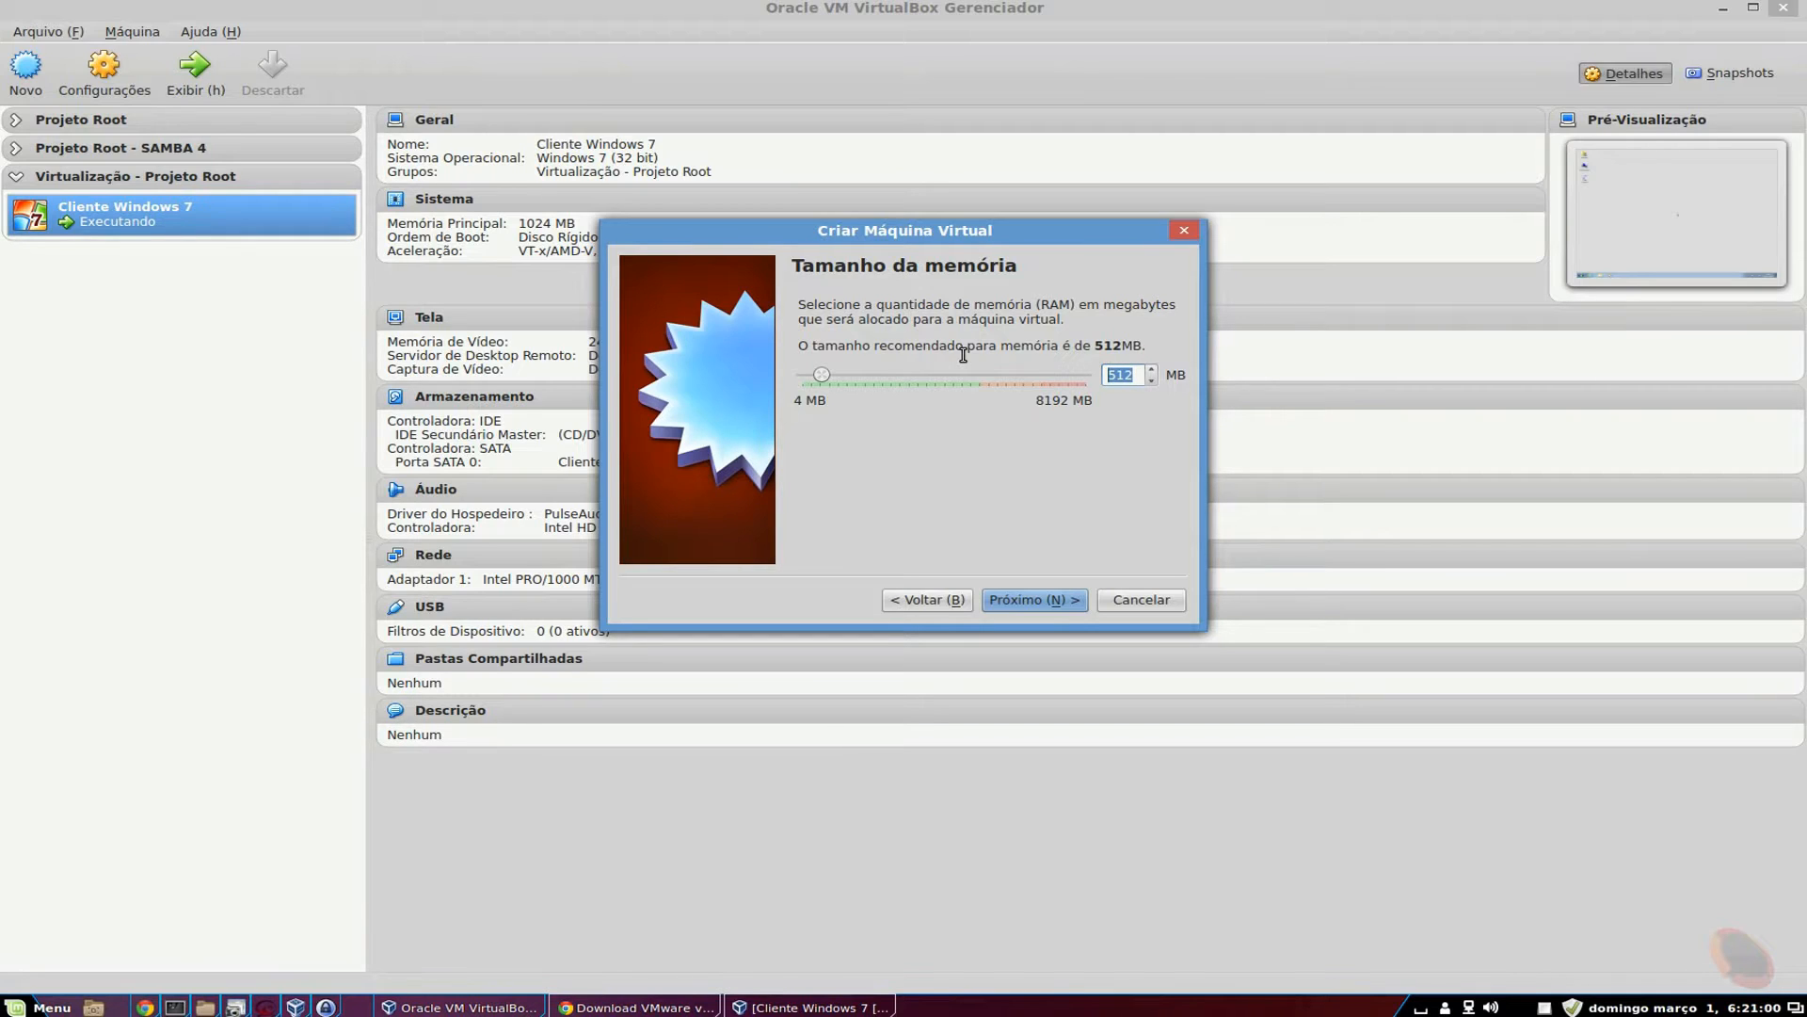
{"action": "type", "text": "4096"}
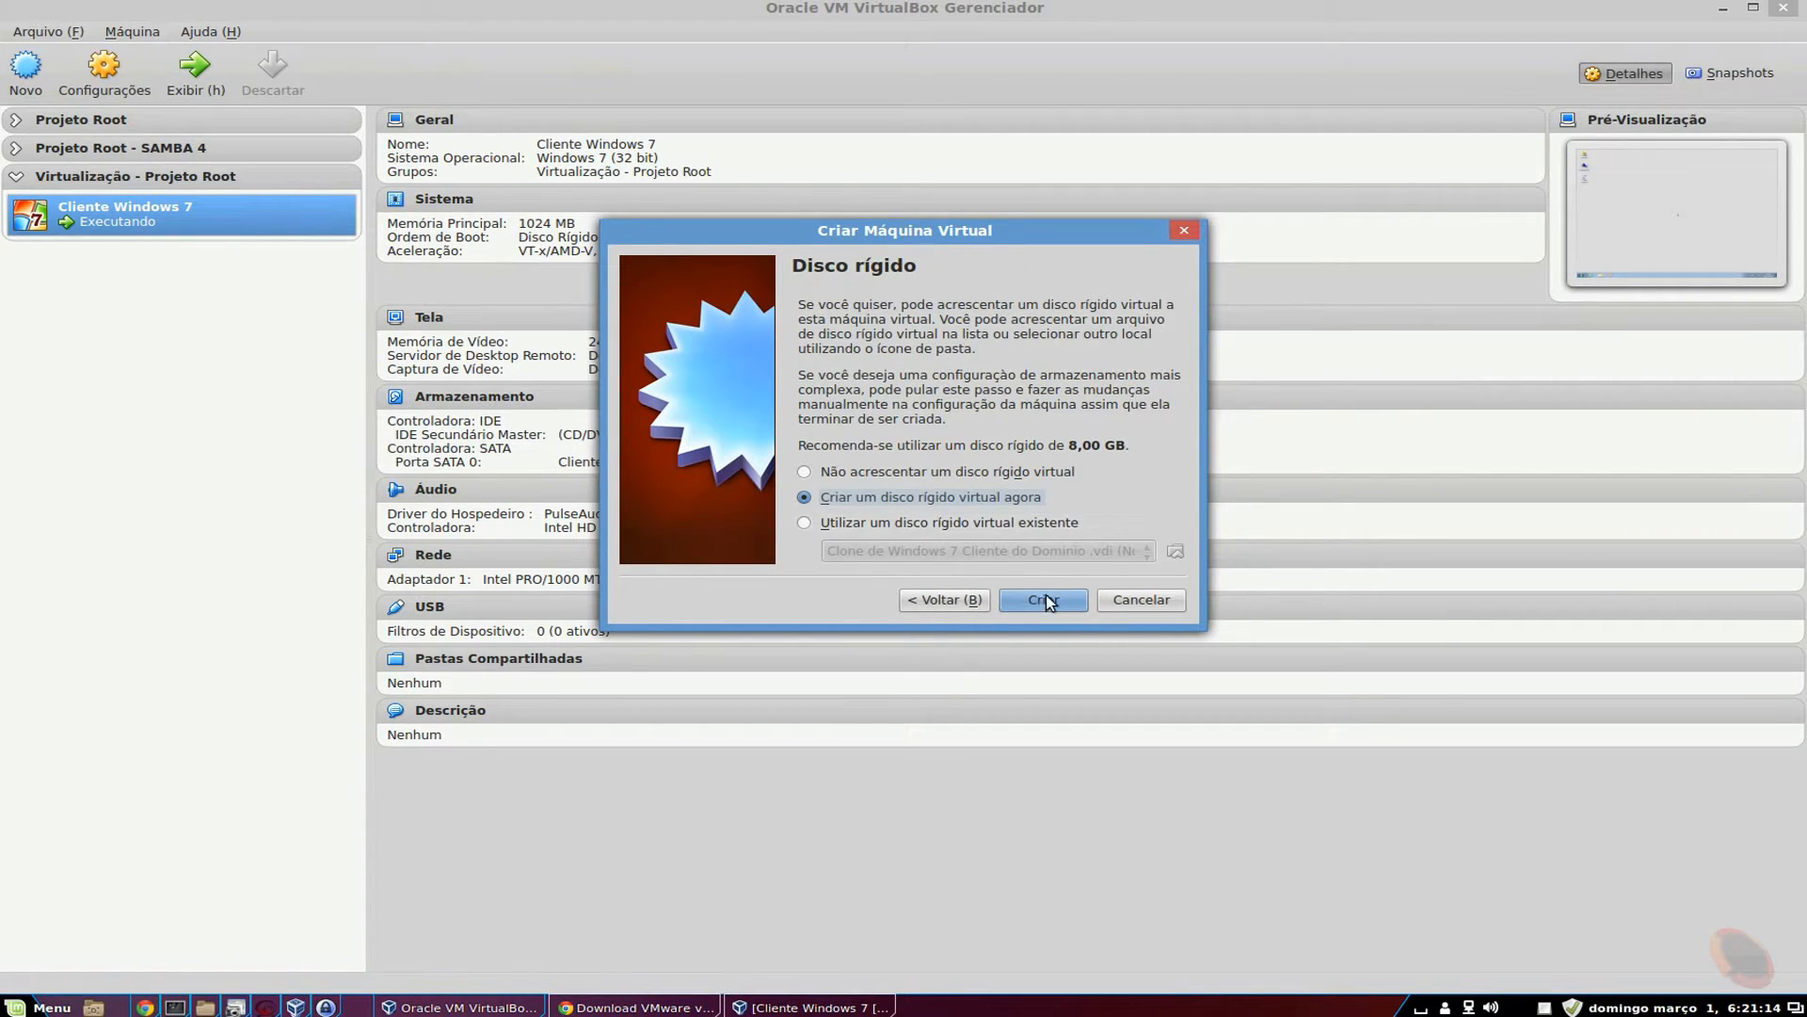
Create a new 20 GB VDI hard disk named Sistema and finish the Vmware machine.
{"action": "left_click", "coordinate": [1042, 599]}
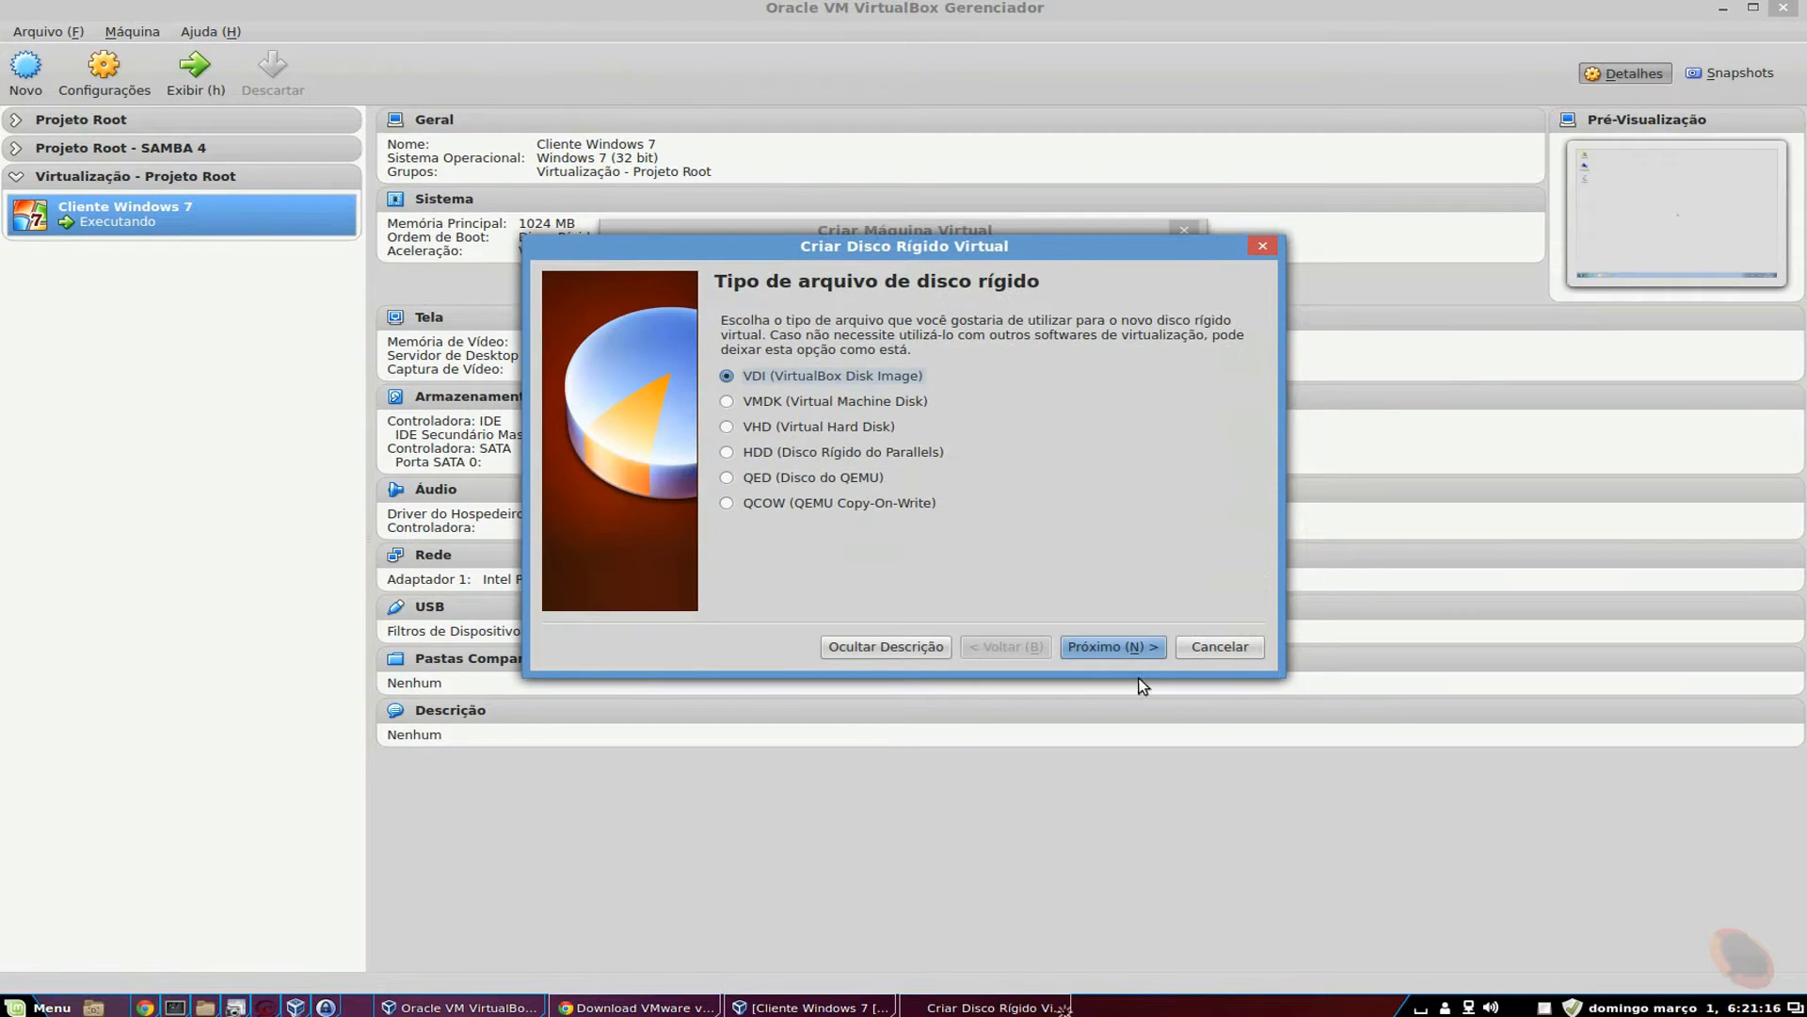
{"action": "left_click", "coordinate": [1076, 645]}
{"action": "left_click", "coordinate": [1113, 656]}
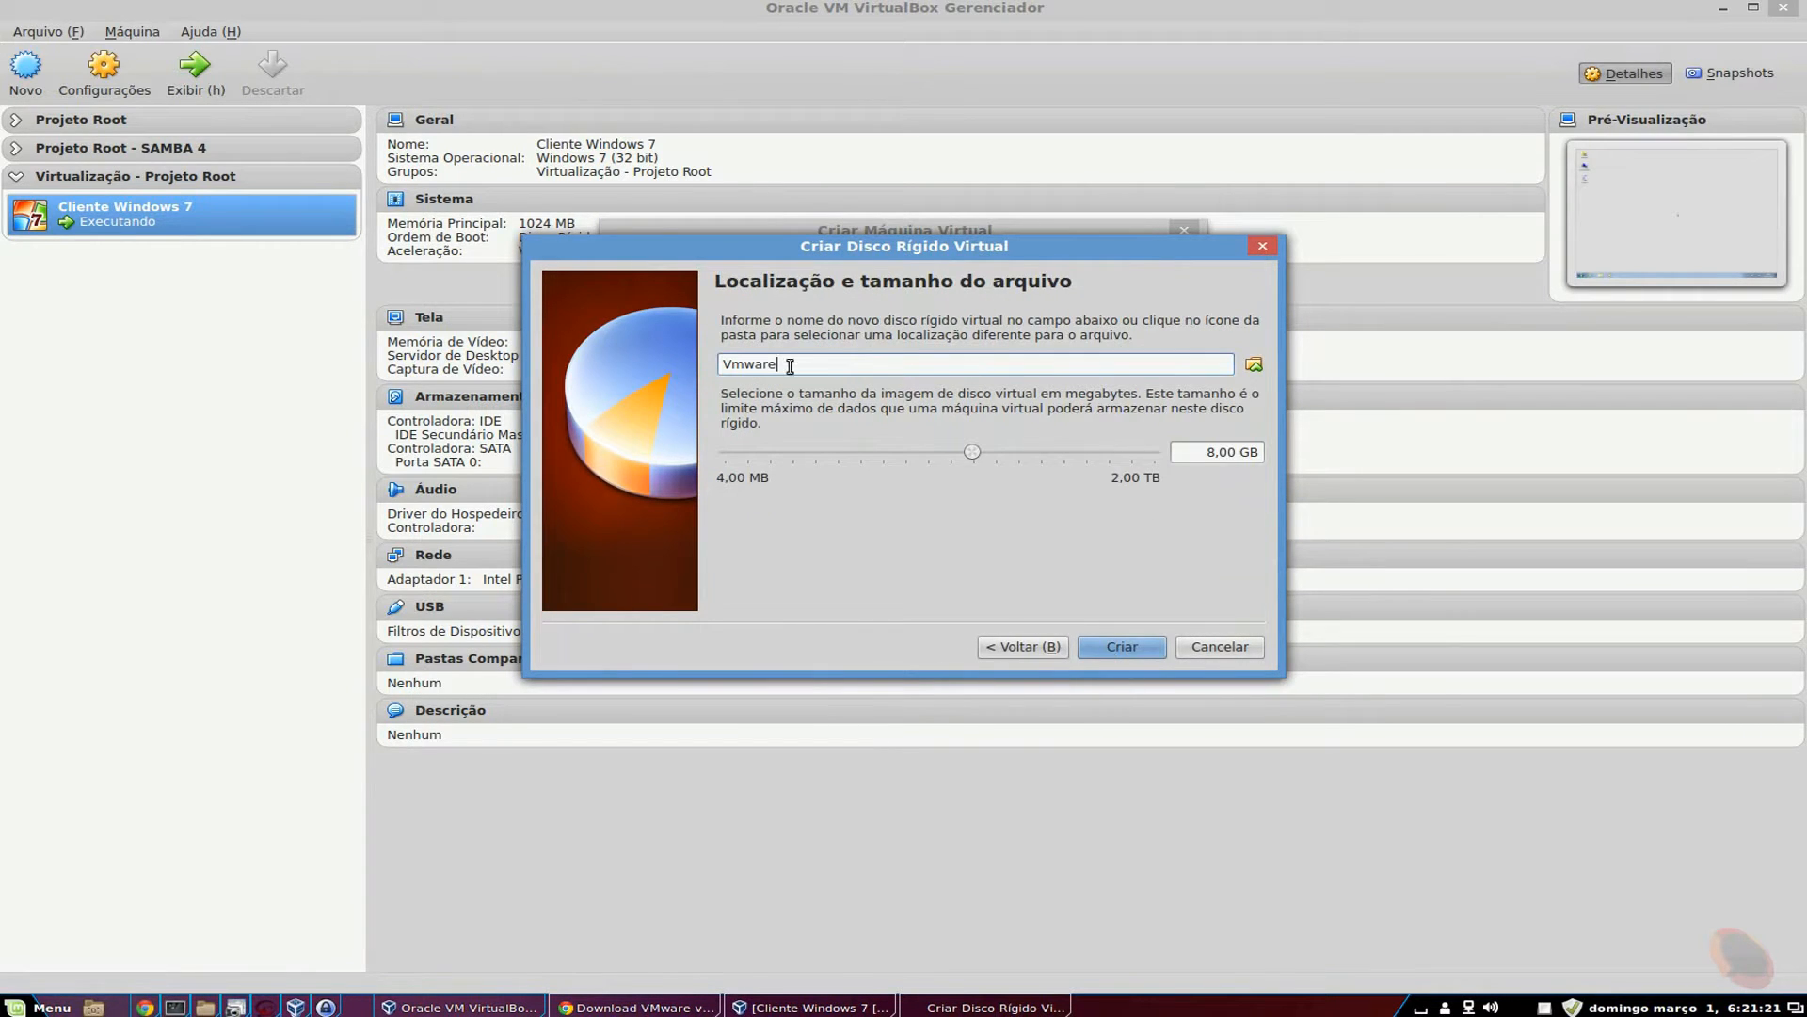
{"action": "left_click_drag", "start_coordinate": [790, 367], "coordinate": [544, 349]}
{"action": "type", "text": "Sistema"}
{"action": "key", "text": "Tab"}
{"action": "key", "text": "Tab"}
{"action": "key", "text": "Tab"}
{"action": "type", "text": "20"}
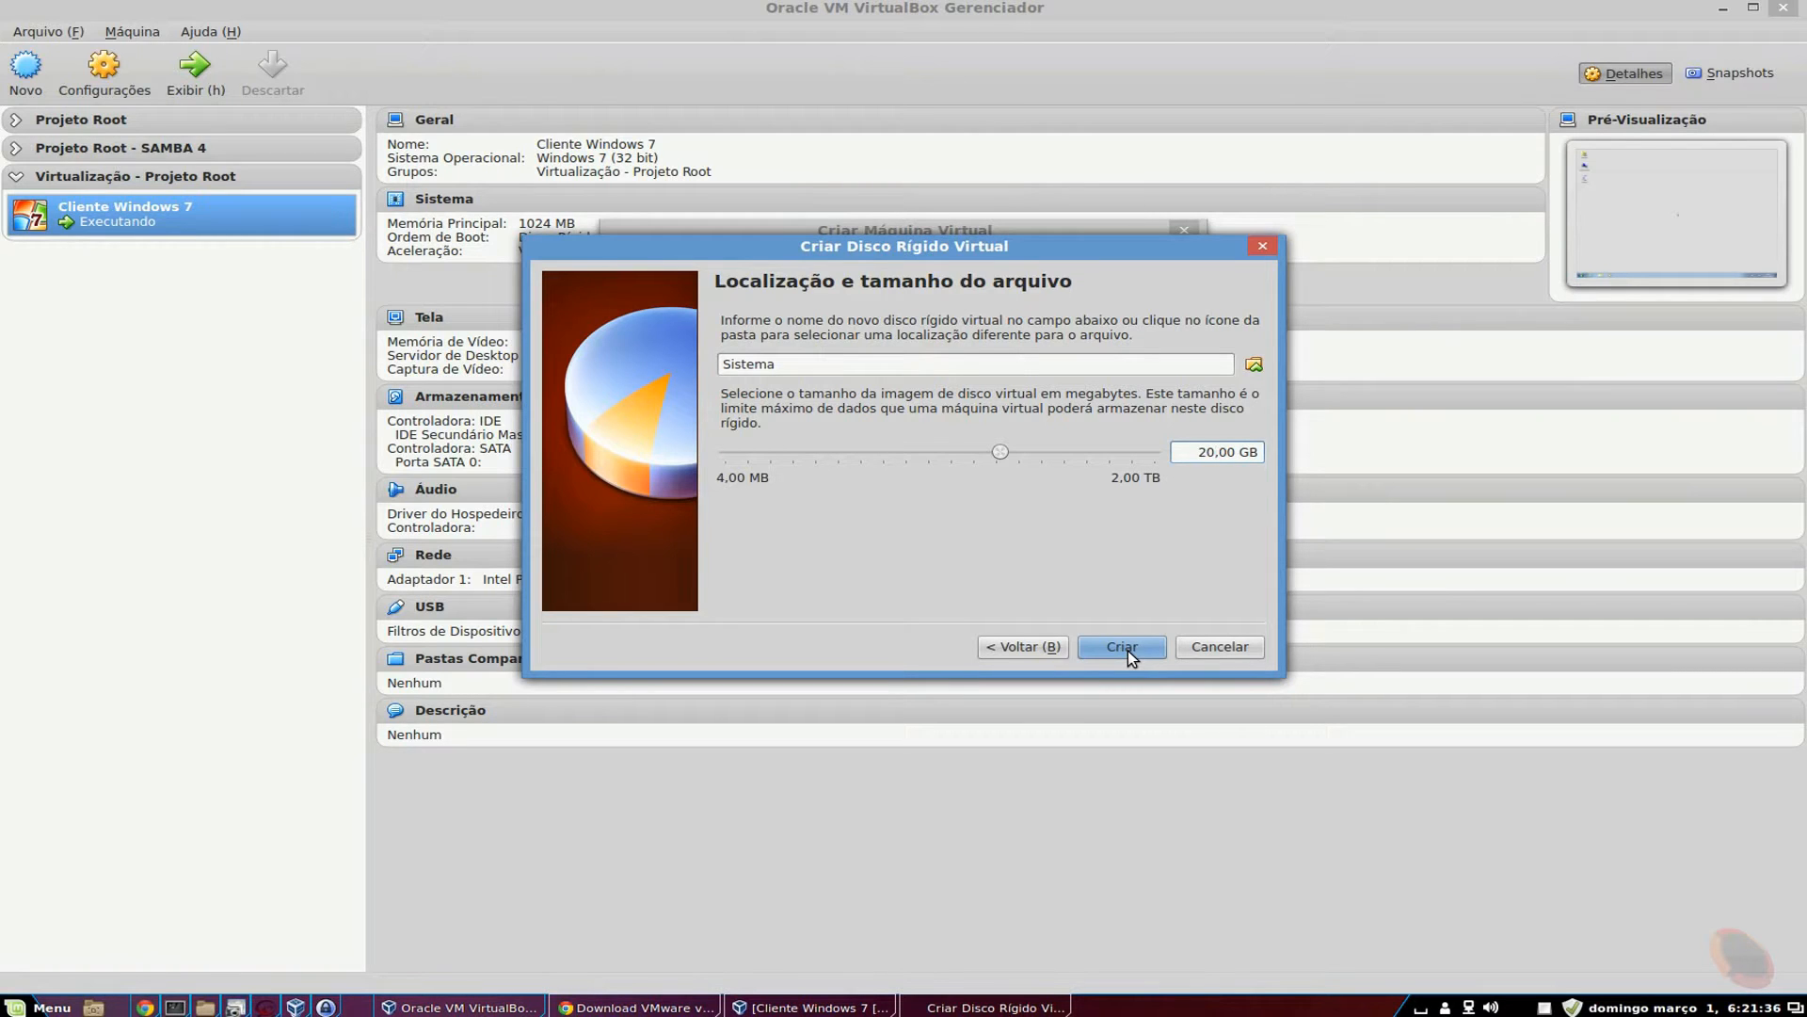
{"action": "left_click", "coordinate": [1123, 646]}
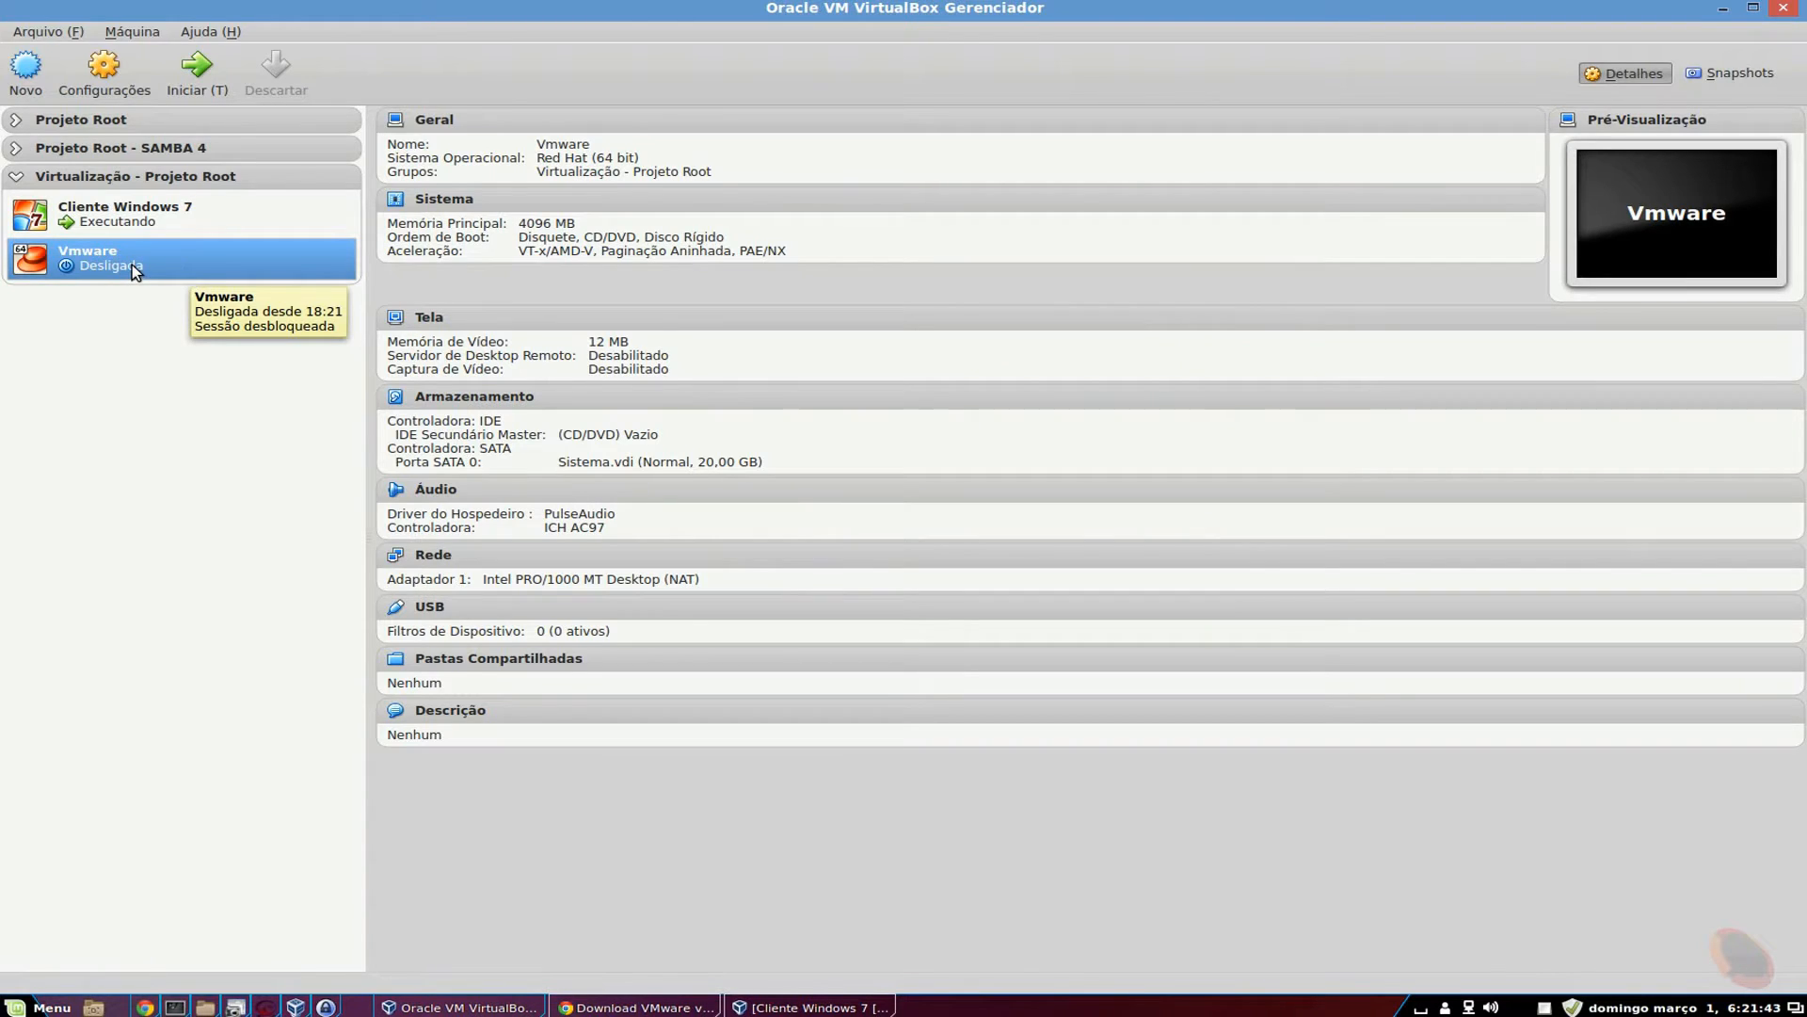
In the Vmware machine's System settings, set boot order to CD/DVD then hard disk, floppy excluded.
{"action": "right_click", "coordinate": [135, 271]}
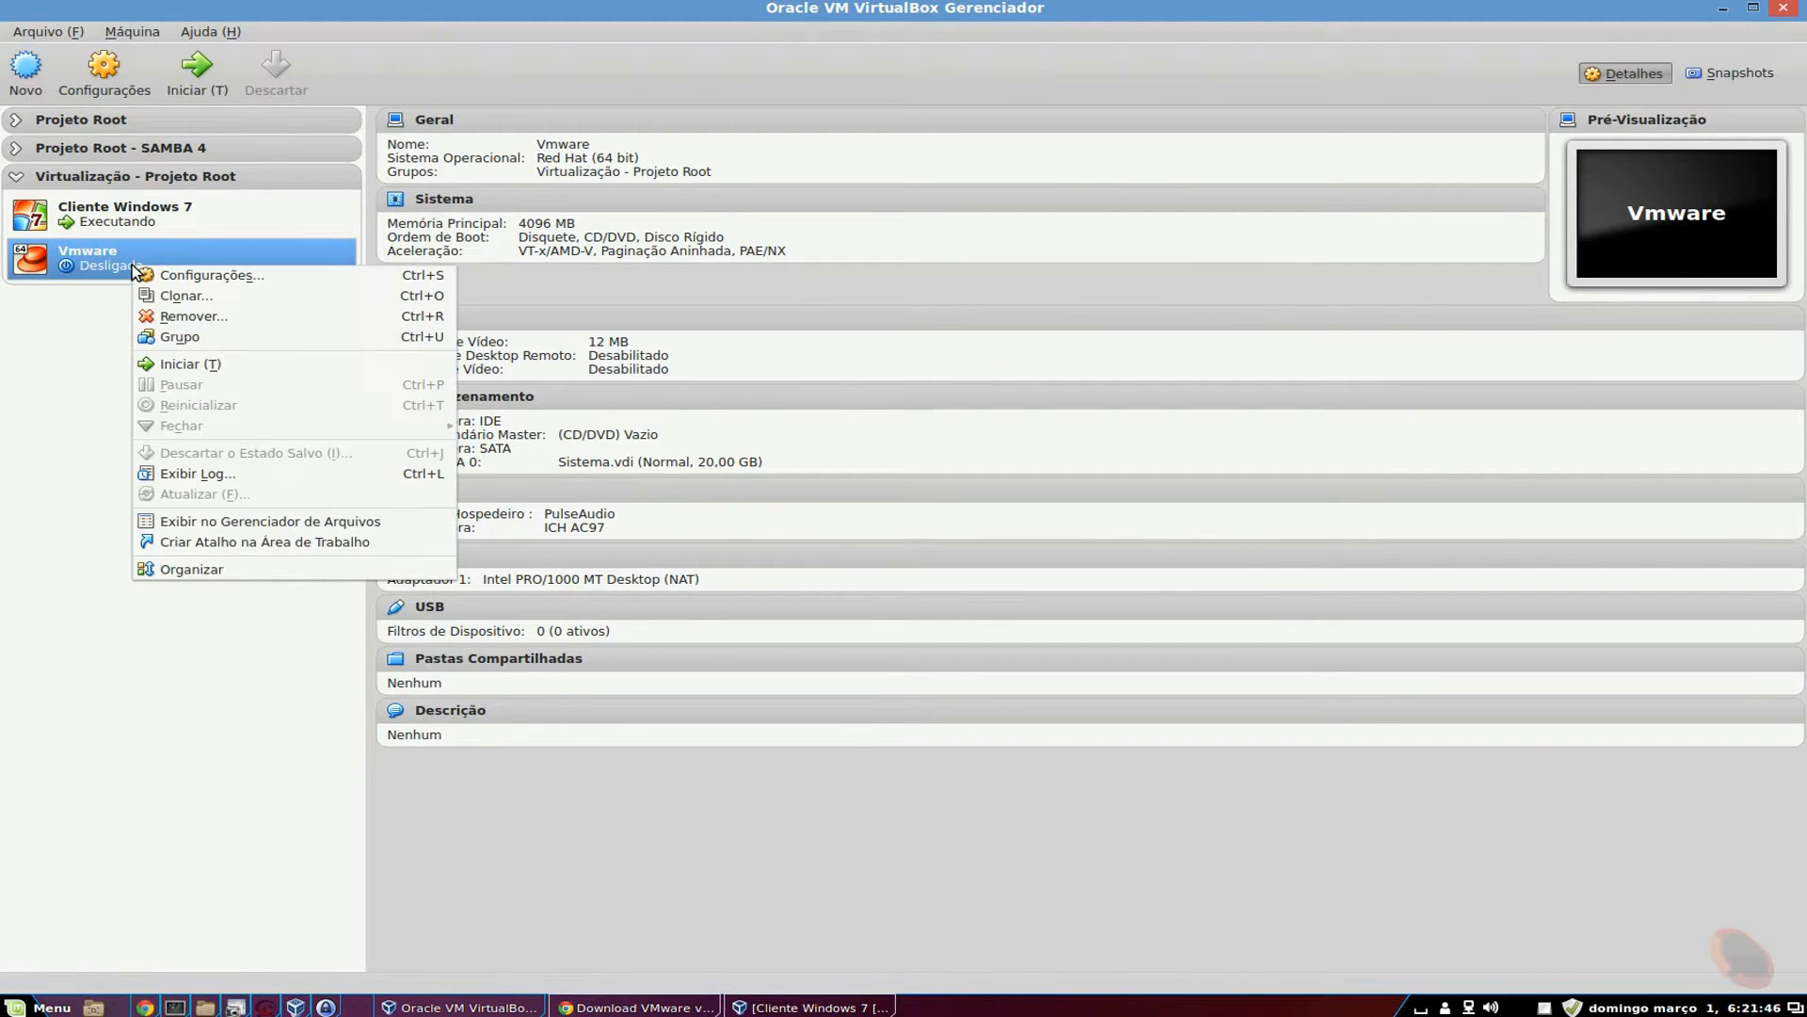
{"action": "left_click", "coordinate": [189, 275]}
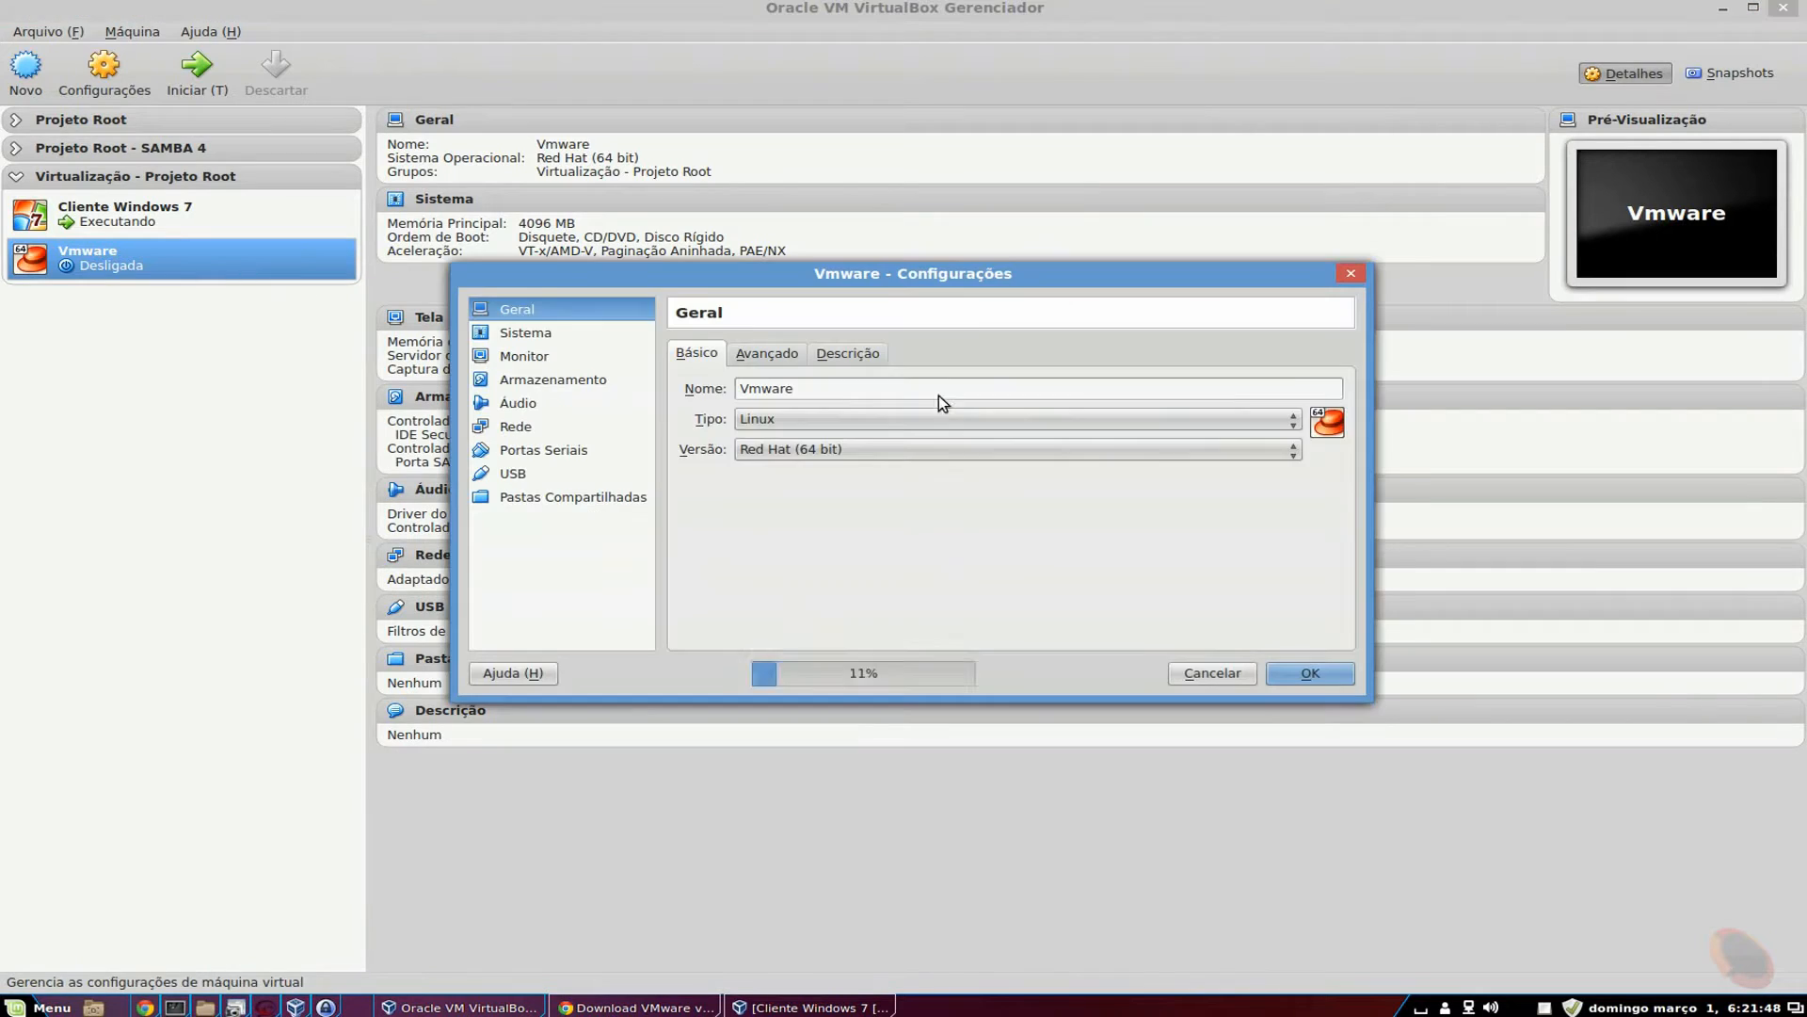
{"action": "left_click", "coordinate": [525, 334]}
{"action": "left_click", "coordinate": [981, 452]}
{"action": "left_click", "coordinate": [1026, 430]}
{"action": "left_click", "coordinate": [979, 472]}
{"action": "left_click", "coordinate": [1025, 430]}
{"action": "left_click", "coordinate": [888, 472]}
Raise the Vmware machine's processor count to 4 CPUs.
{"action": "left_click", "coordinate": [798, 354]}
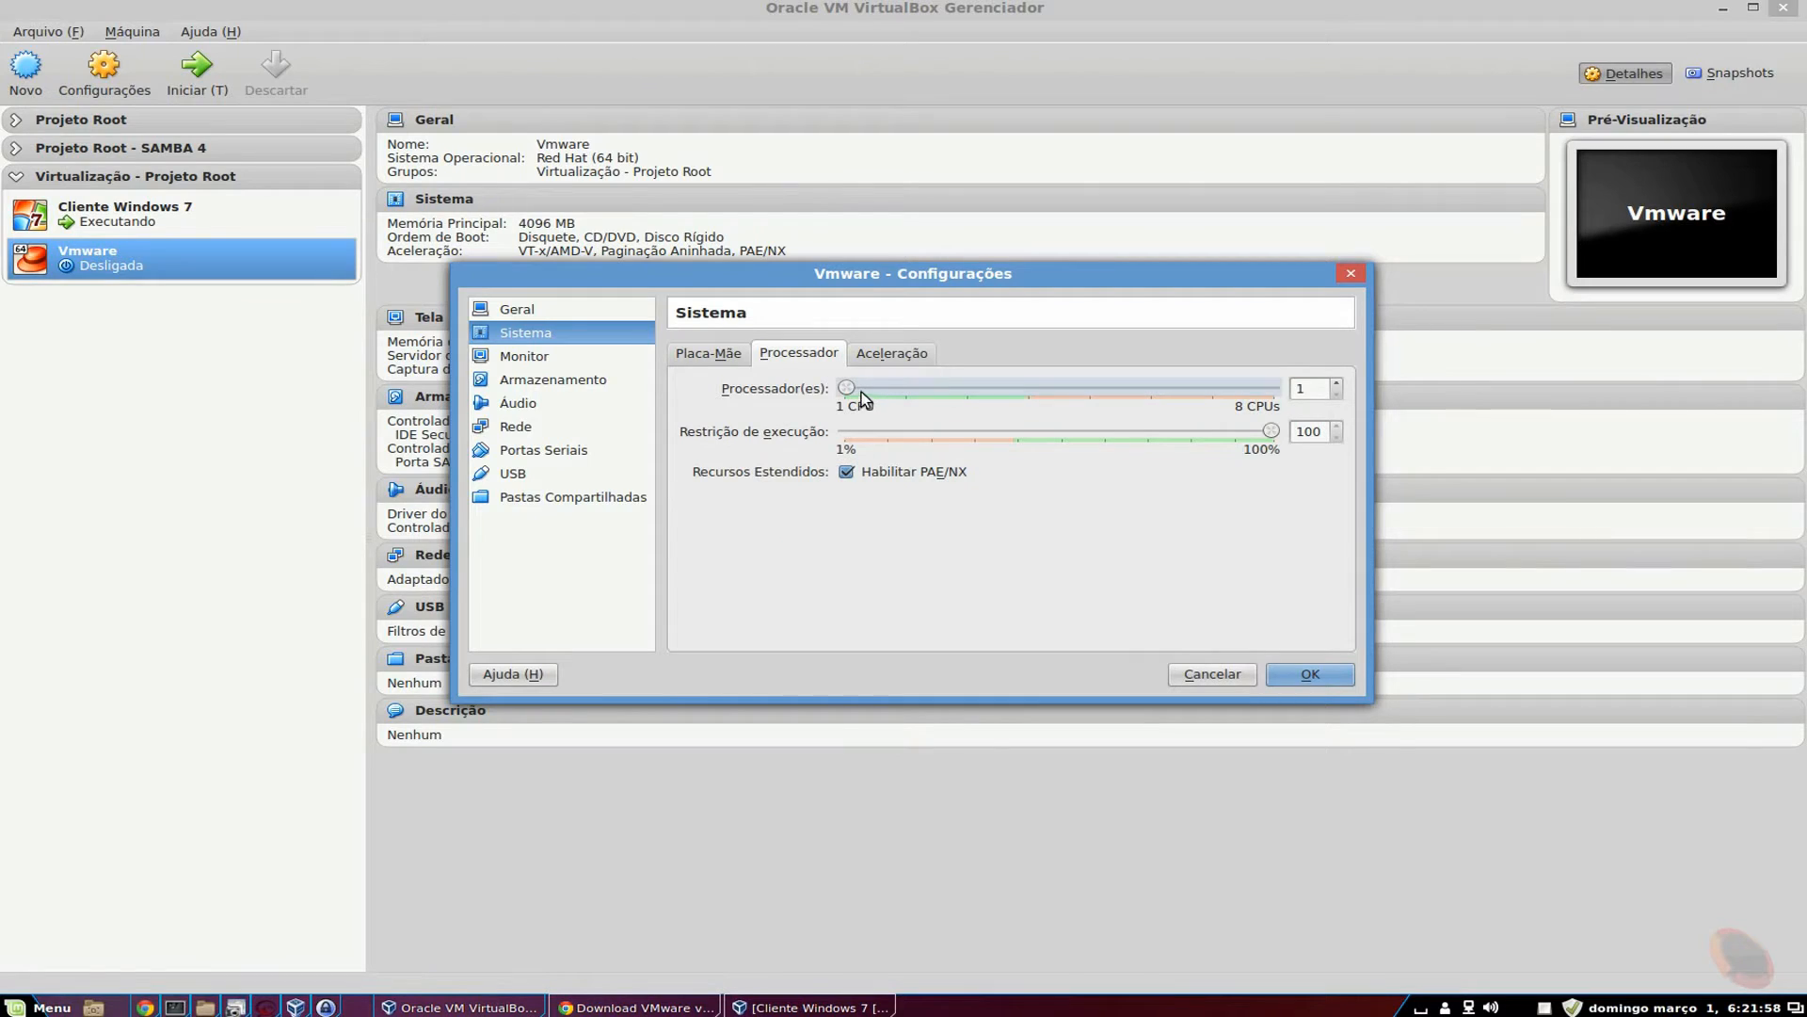
{"action": "left_click_drag", "start_coordinate": [849, 388], "coordinate": [1027, 388]}
{"action": "left_click", "coordinate": [891, 354]}
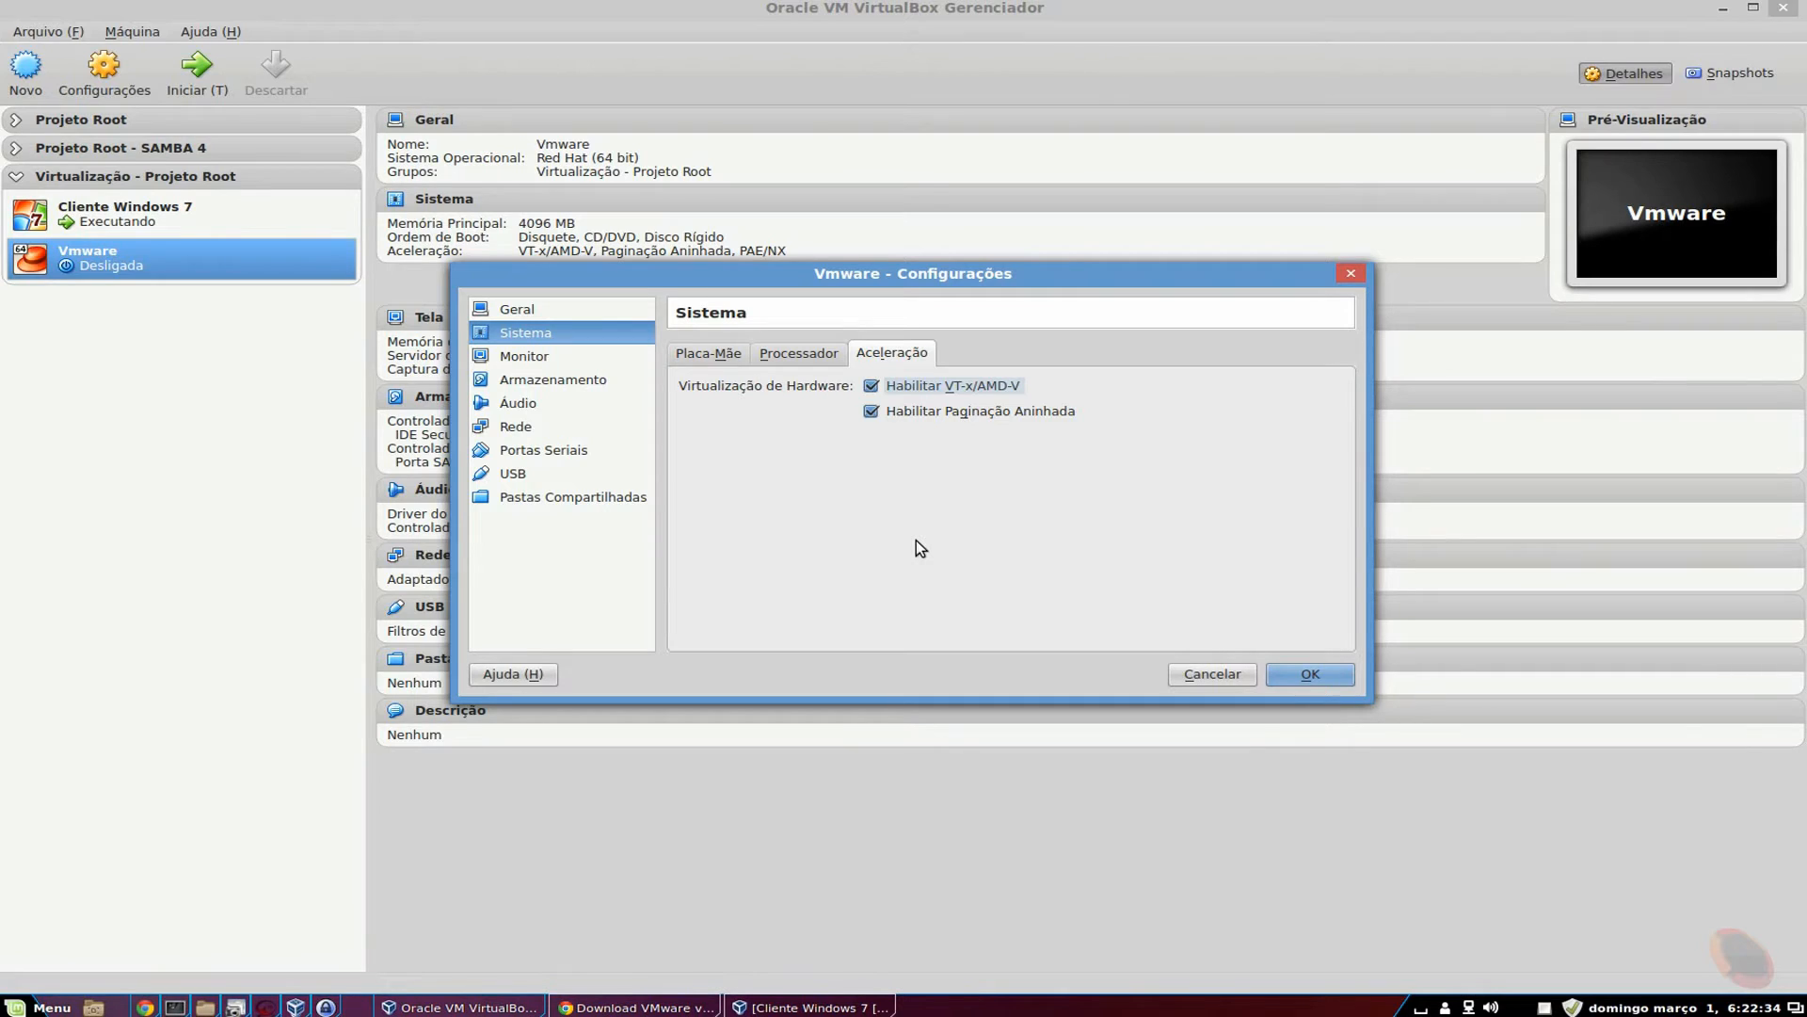
Add a new 100 GB disk named Storage.vdi to the SATA controller.
{"action": "left_click", "coordinate": [552, 379]}
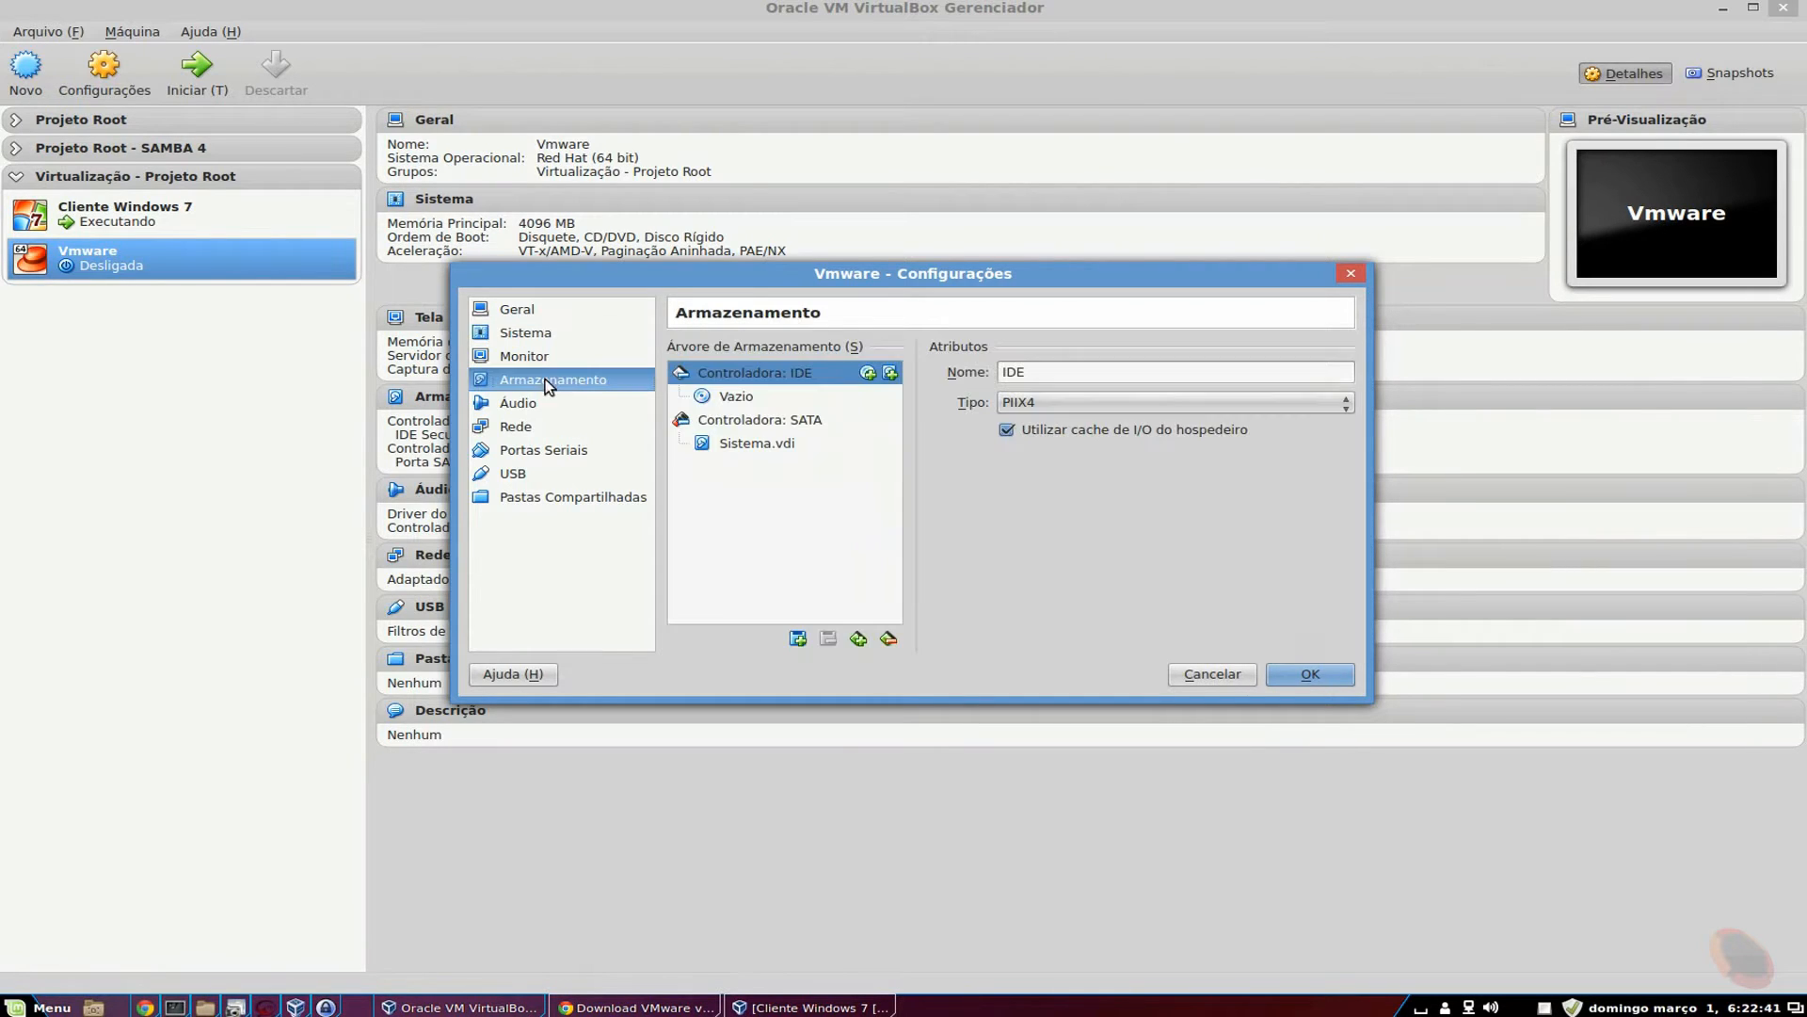
{"action": "left_click", "coordinate": [751, 445]}
{"action": "left_click", "coordinate": [774, 425]}
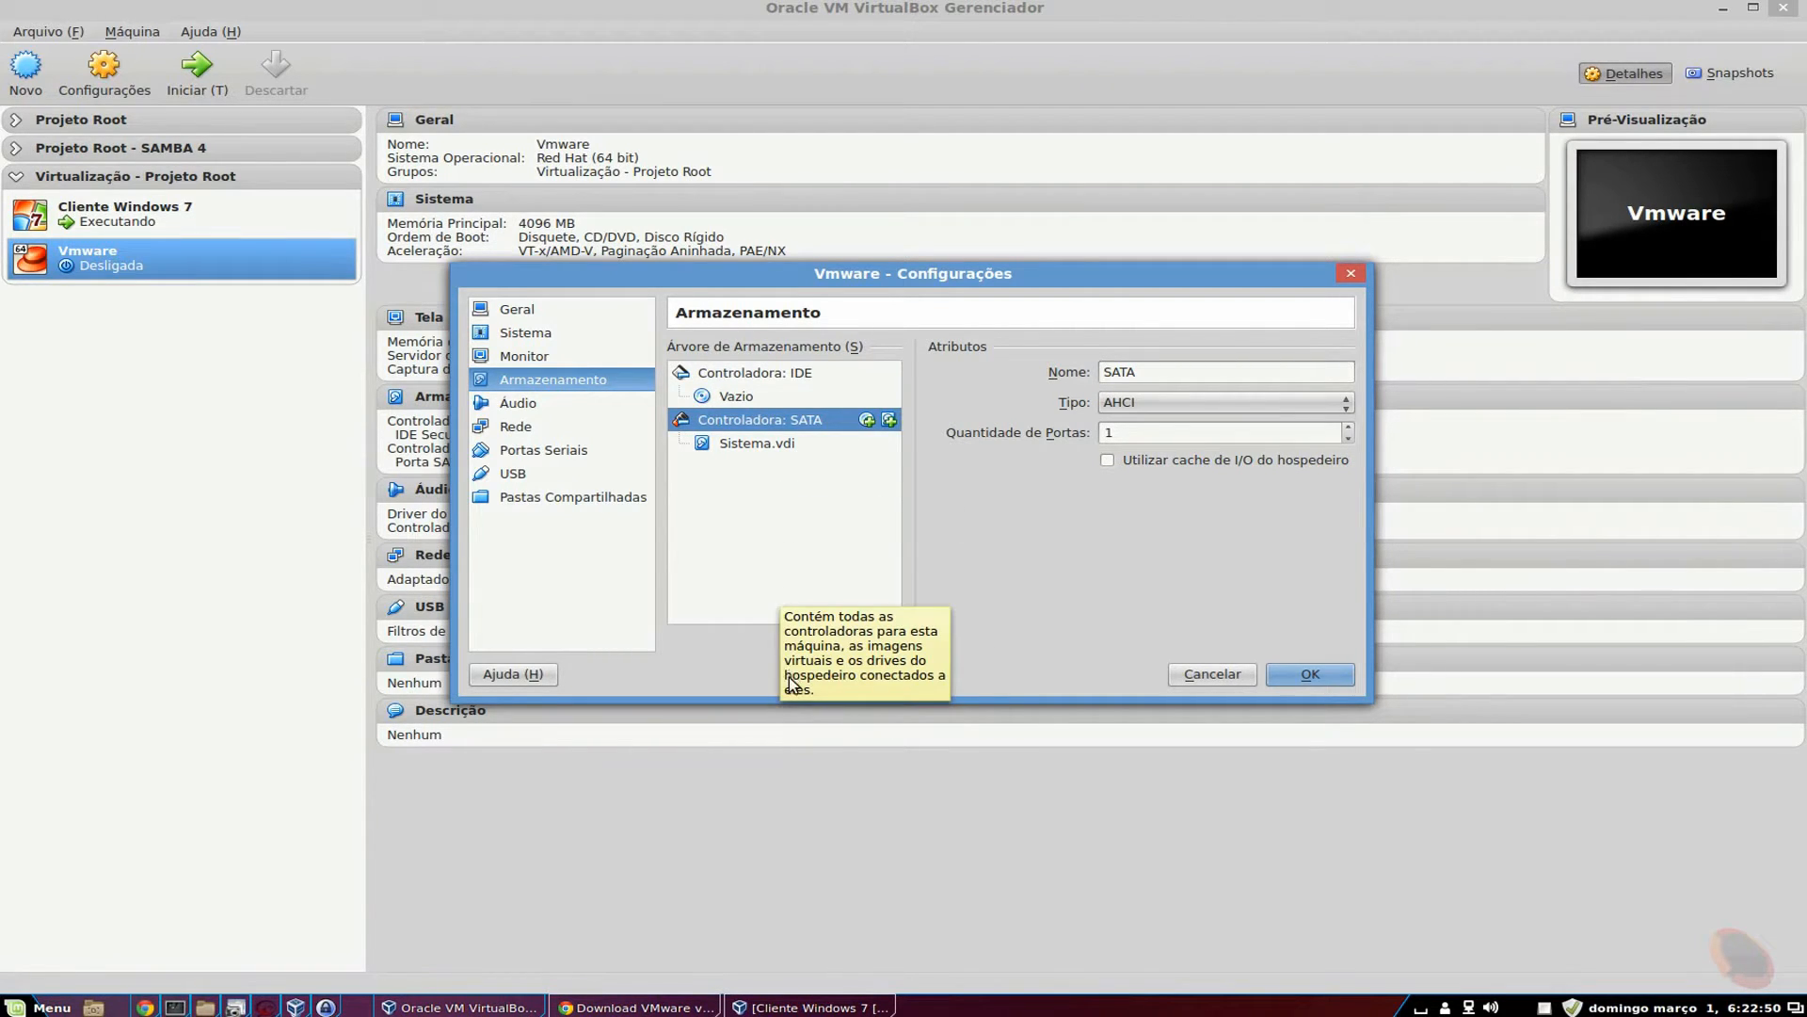
{"action": "left_click", "coordinate": [796, 637]}
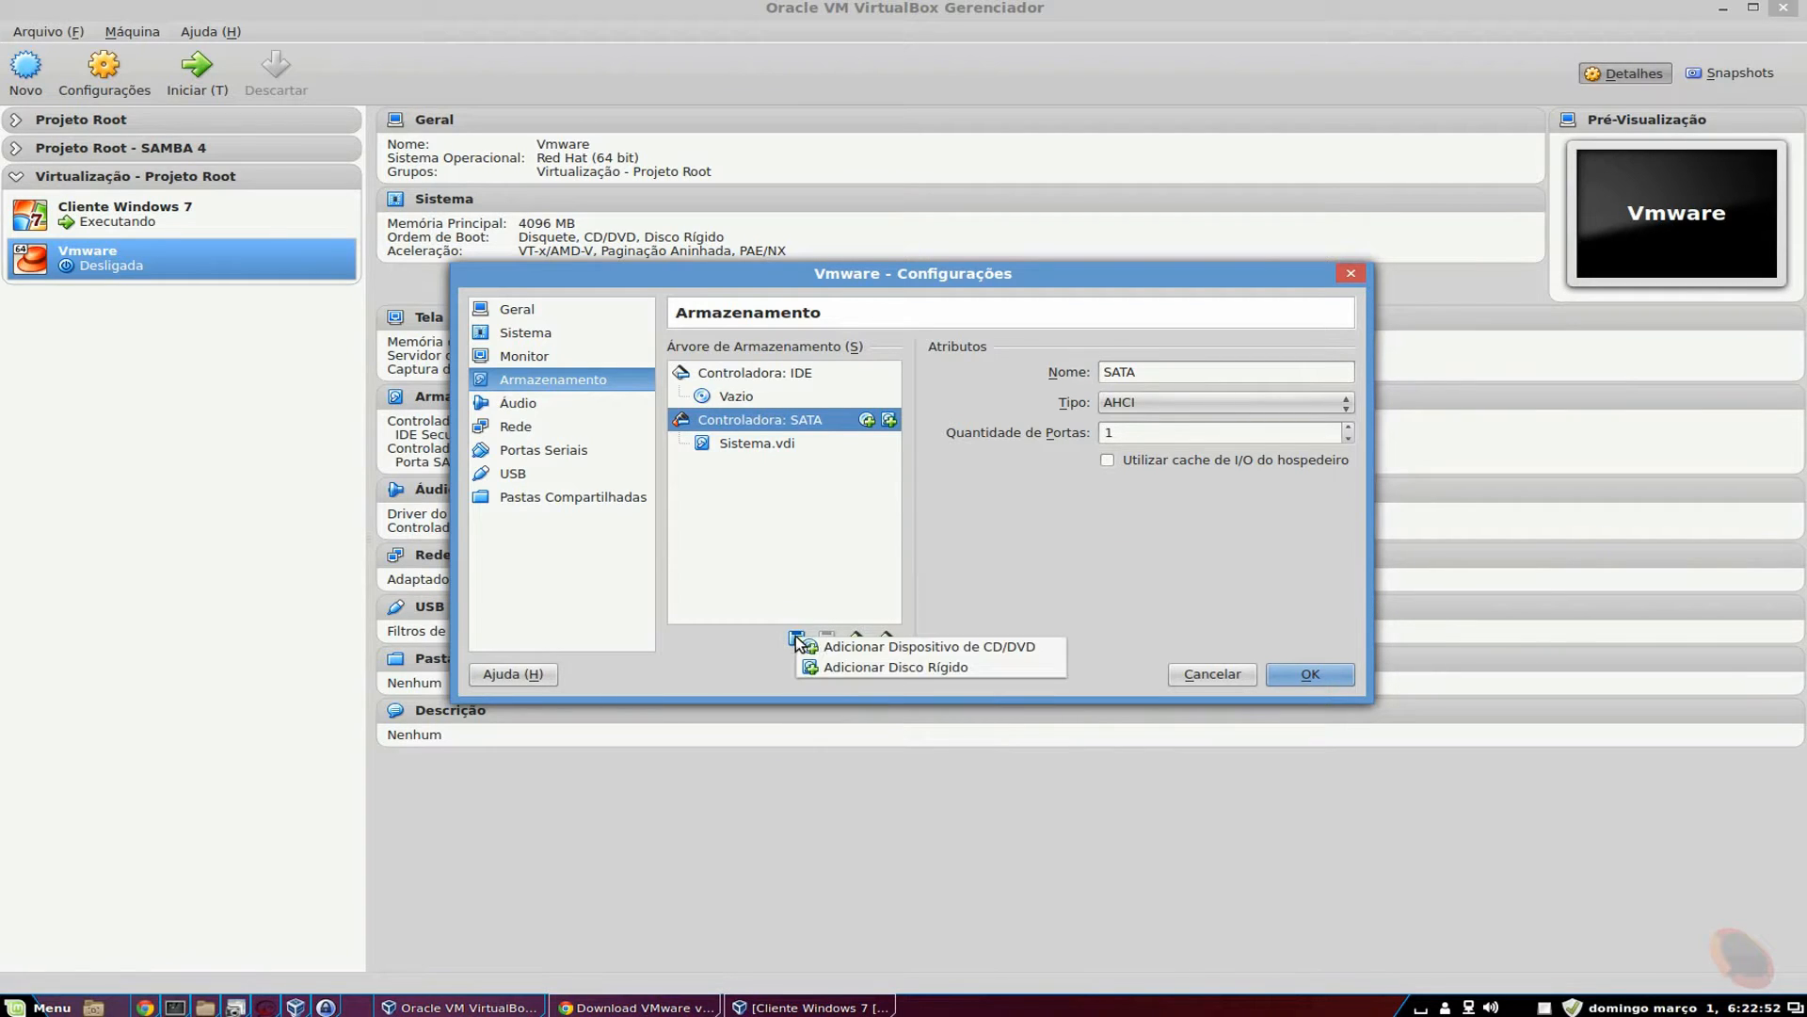
{"action": "left_click", "coordinate": [849, 666]}
{"action": "left_click", "coordinate": [1111, 693]}
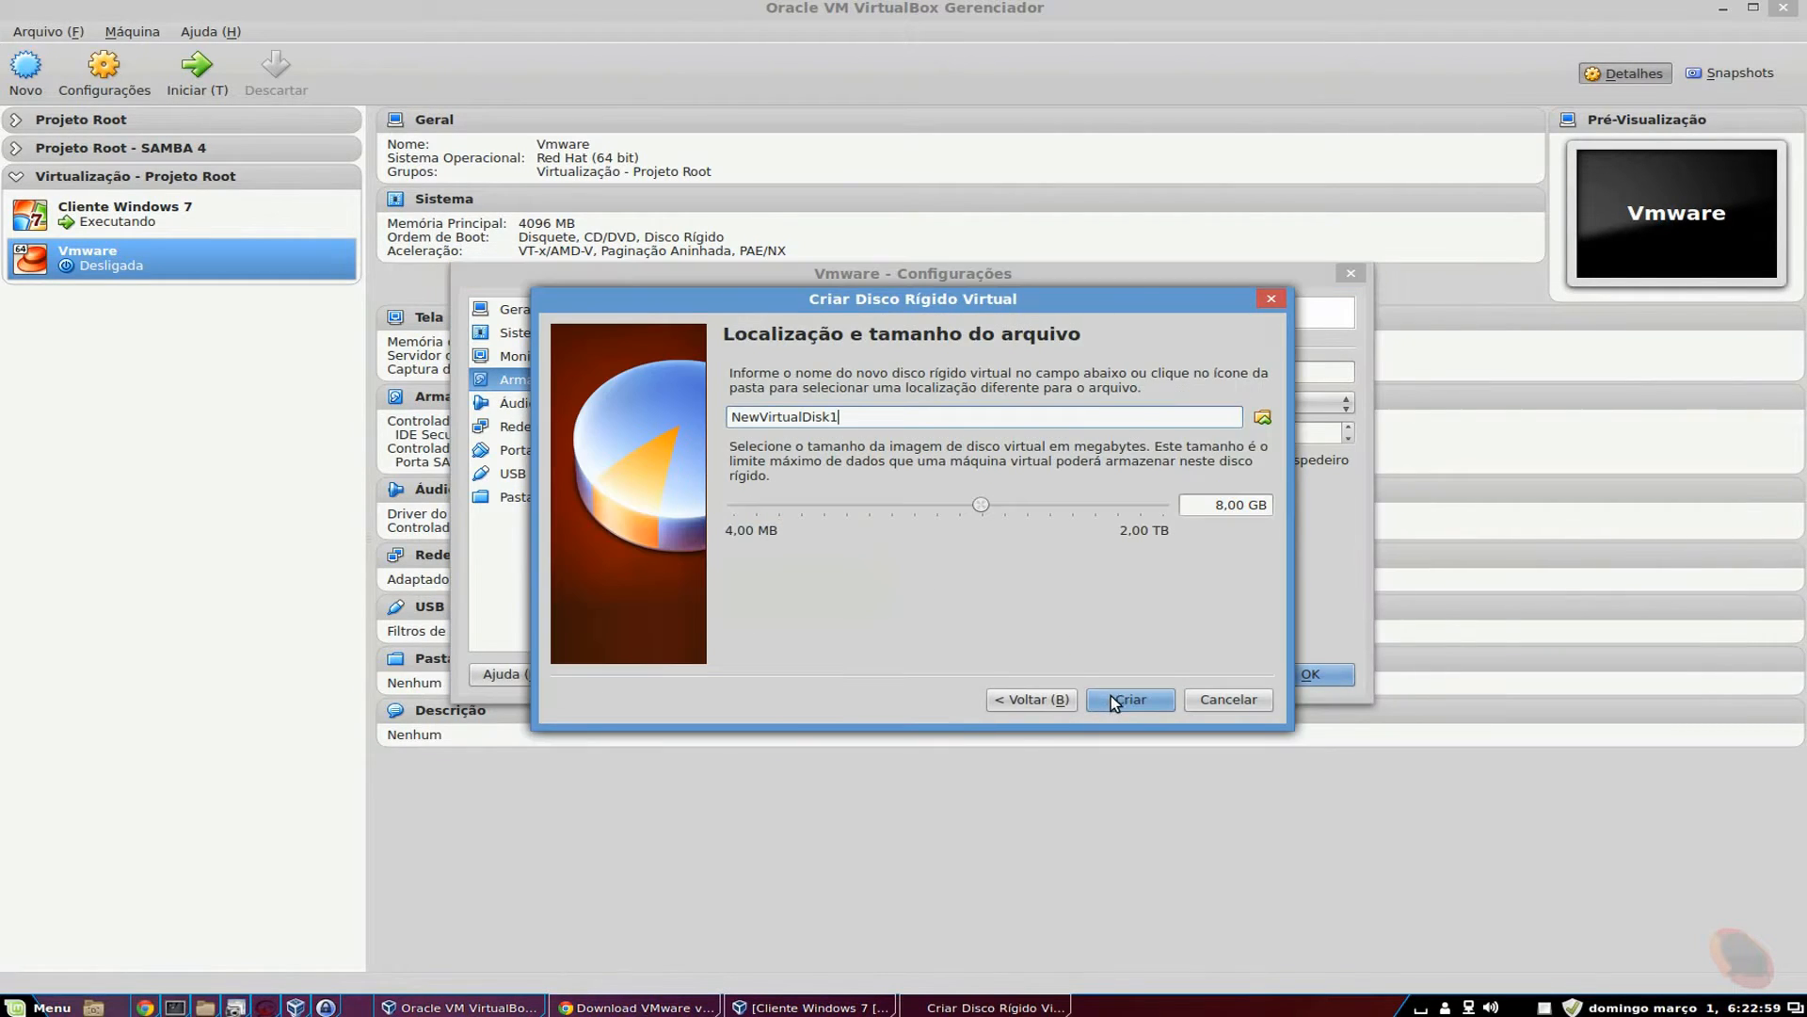
{"action": "double_click", "coordinate": [889, 417]}
{"action": "key", "text": "BackSpace"}
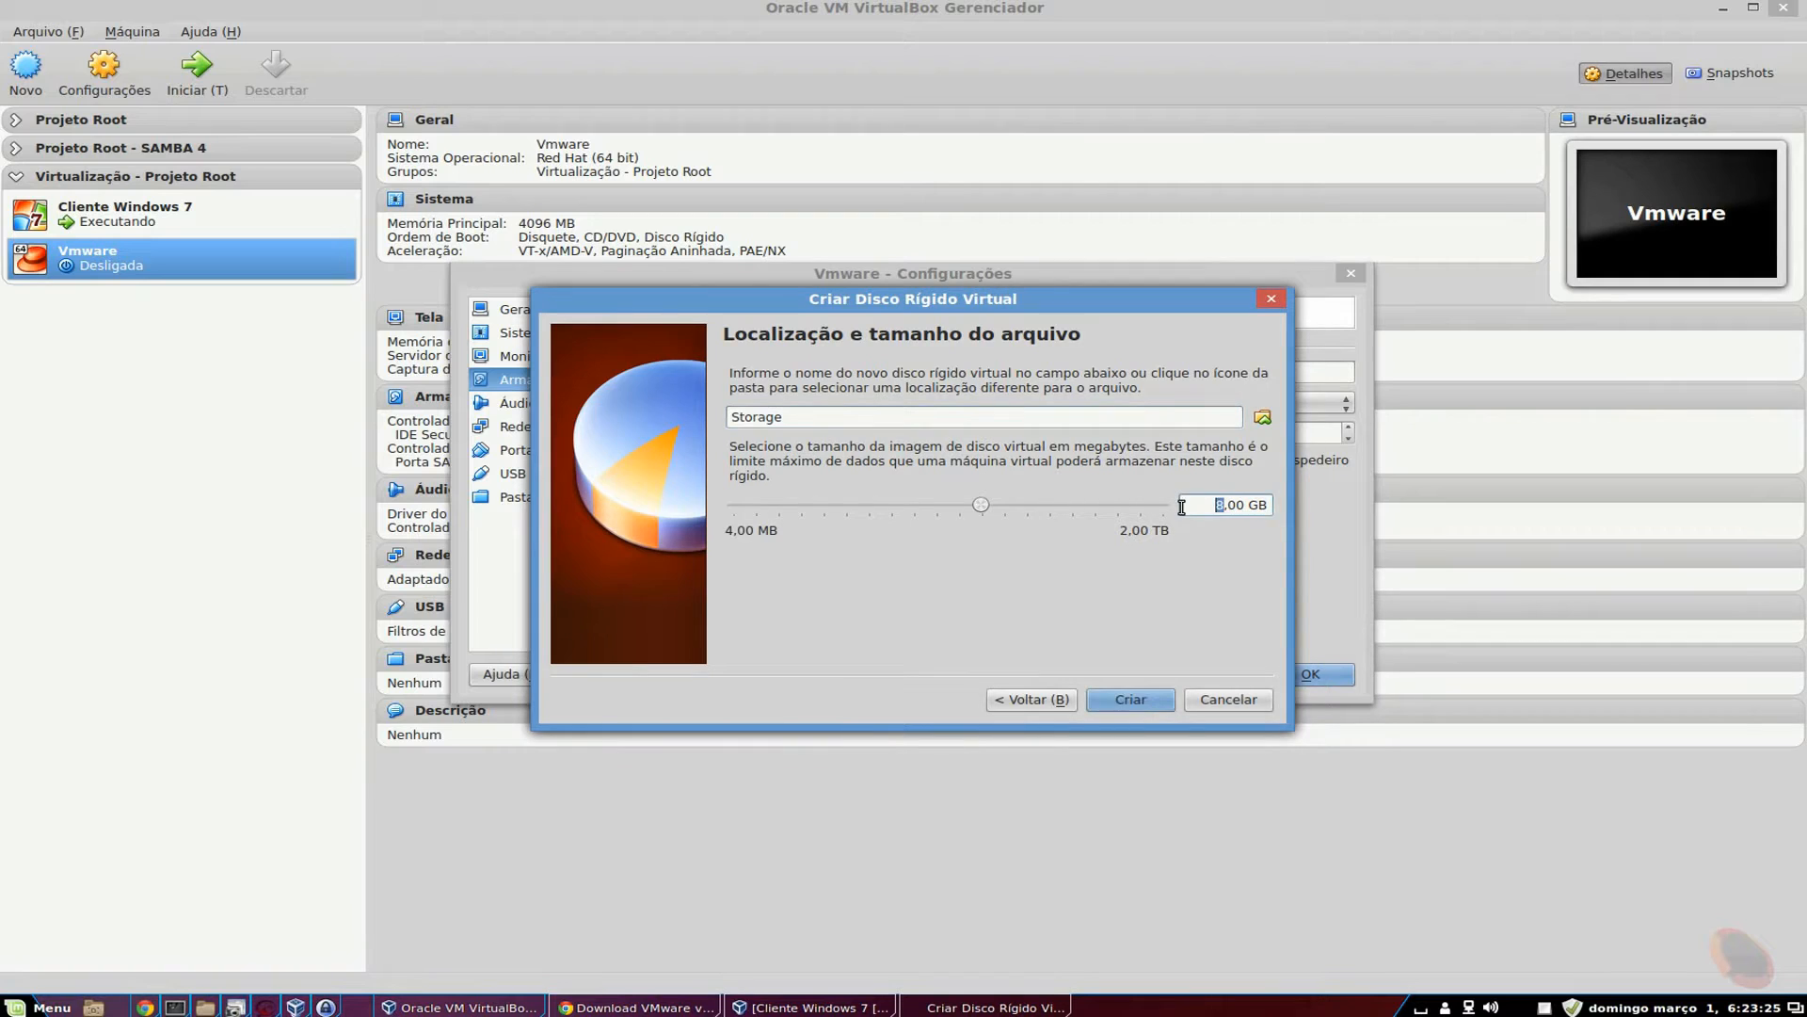
{"action": "type", "text": "100"}
{"action": "left_click", "coordinate": [1164, 705]}
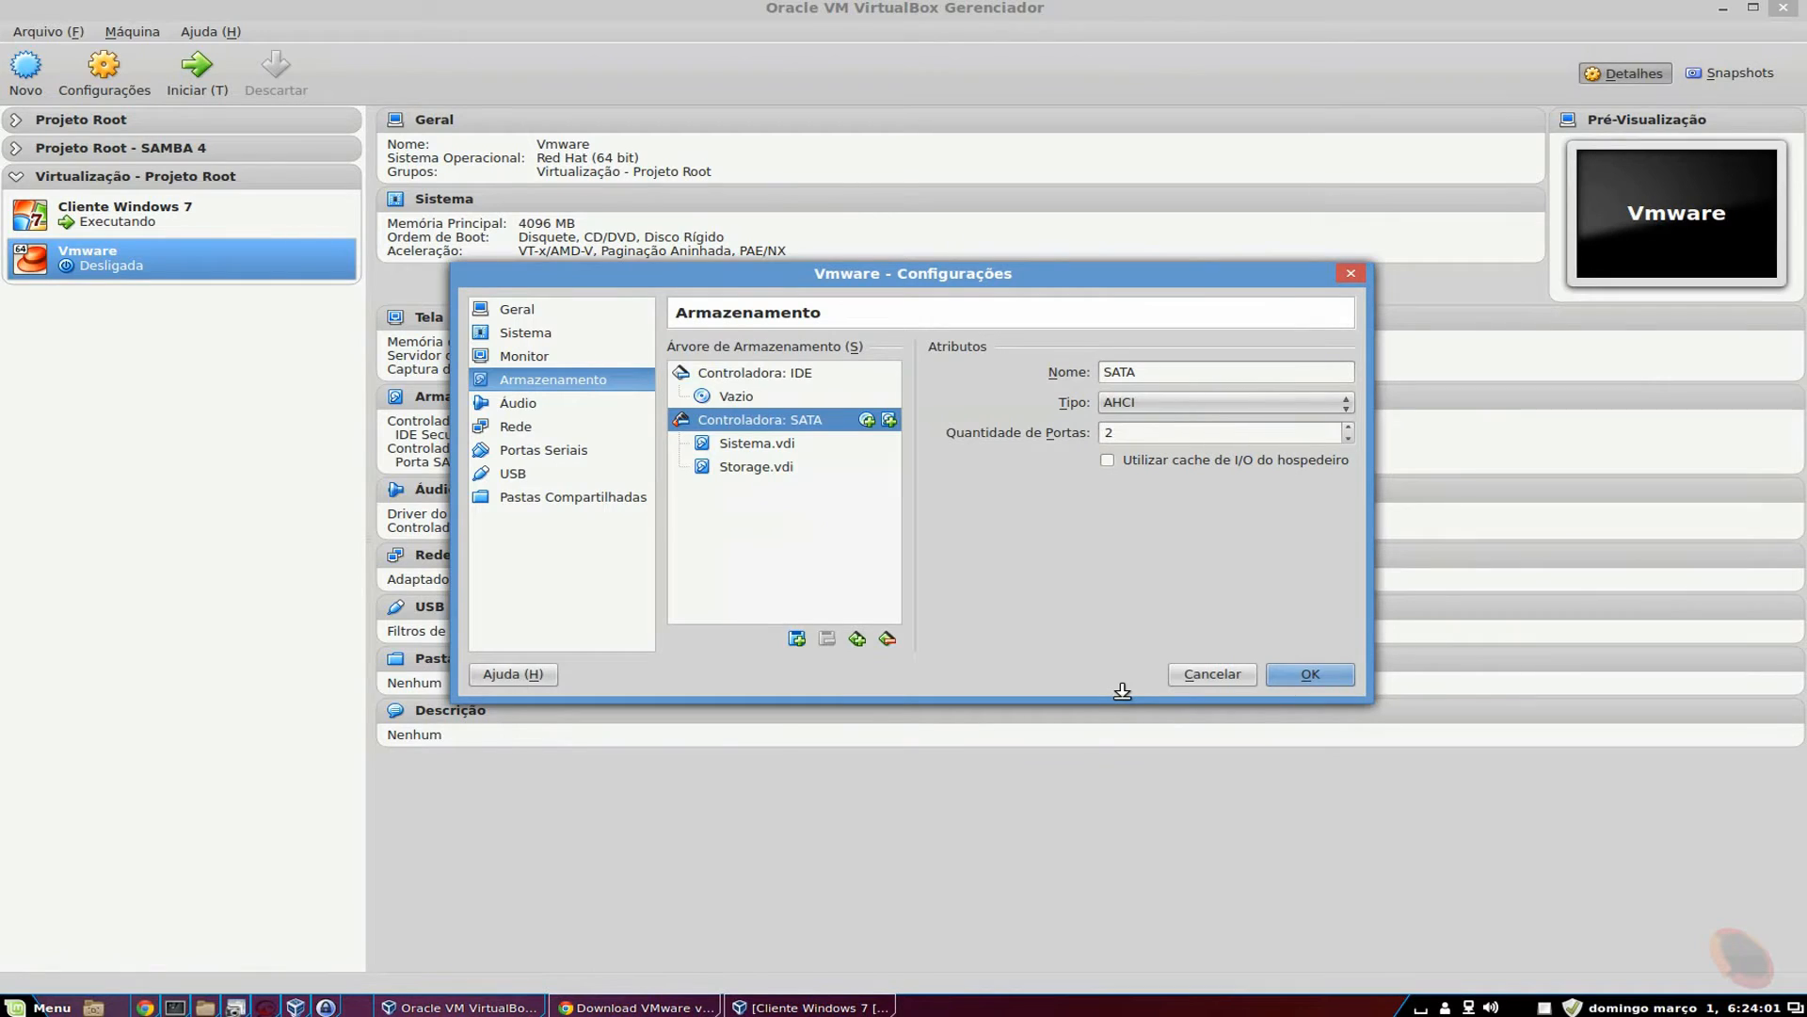
{"action": "left_click", "coordinate": [789, 444]}
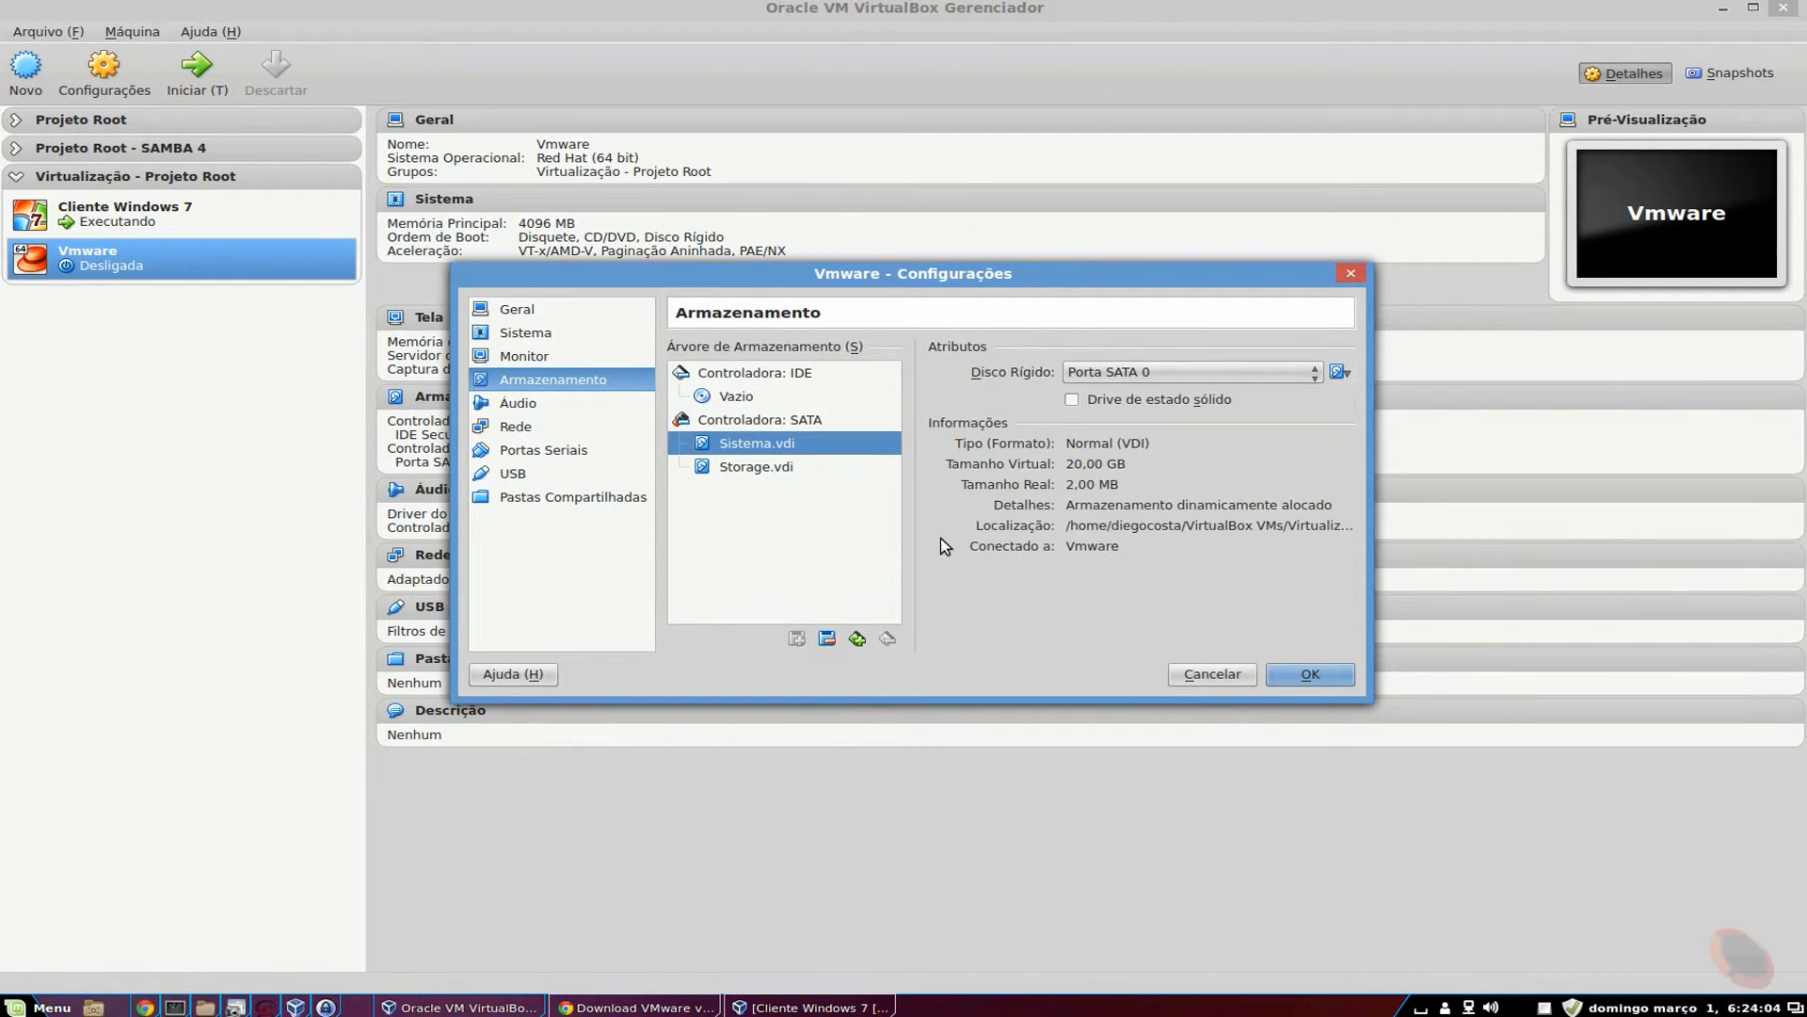
{"action": "left_click", "coordinate": [781, 468]}
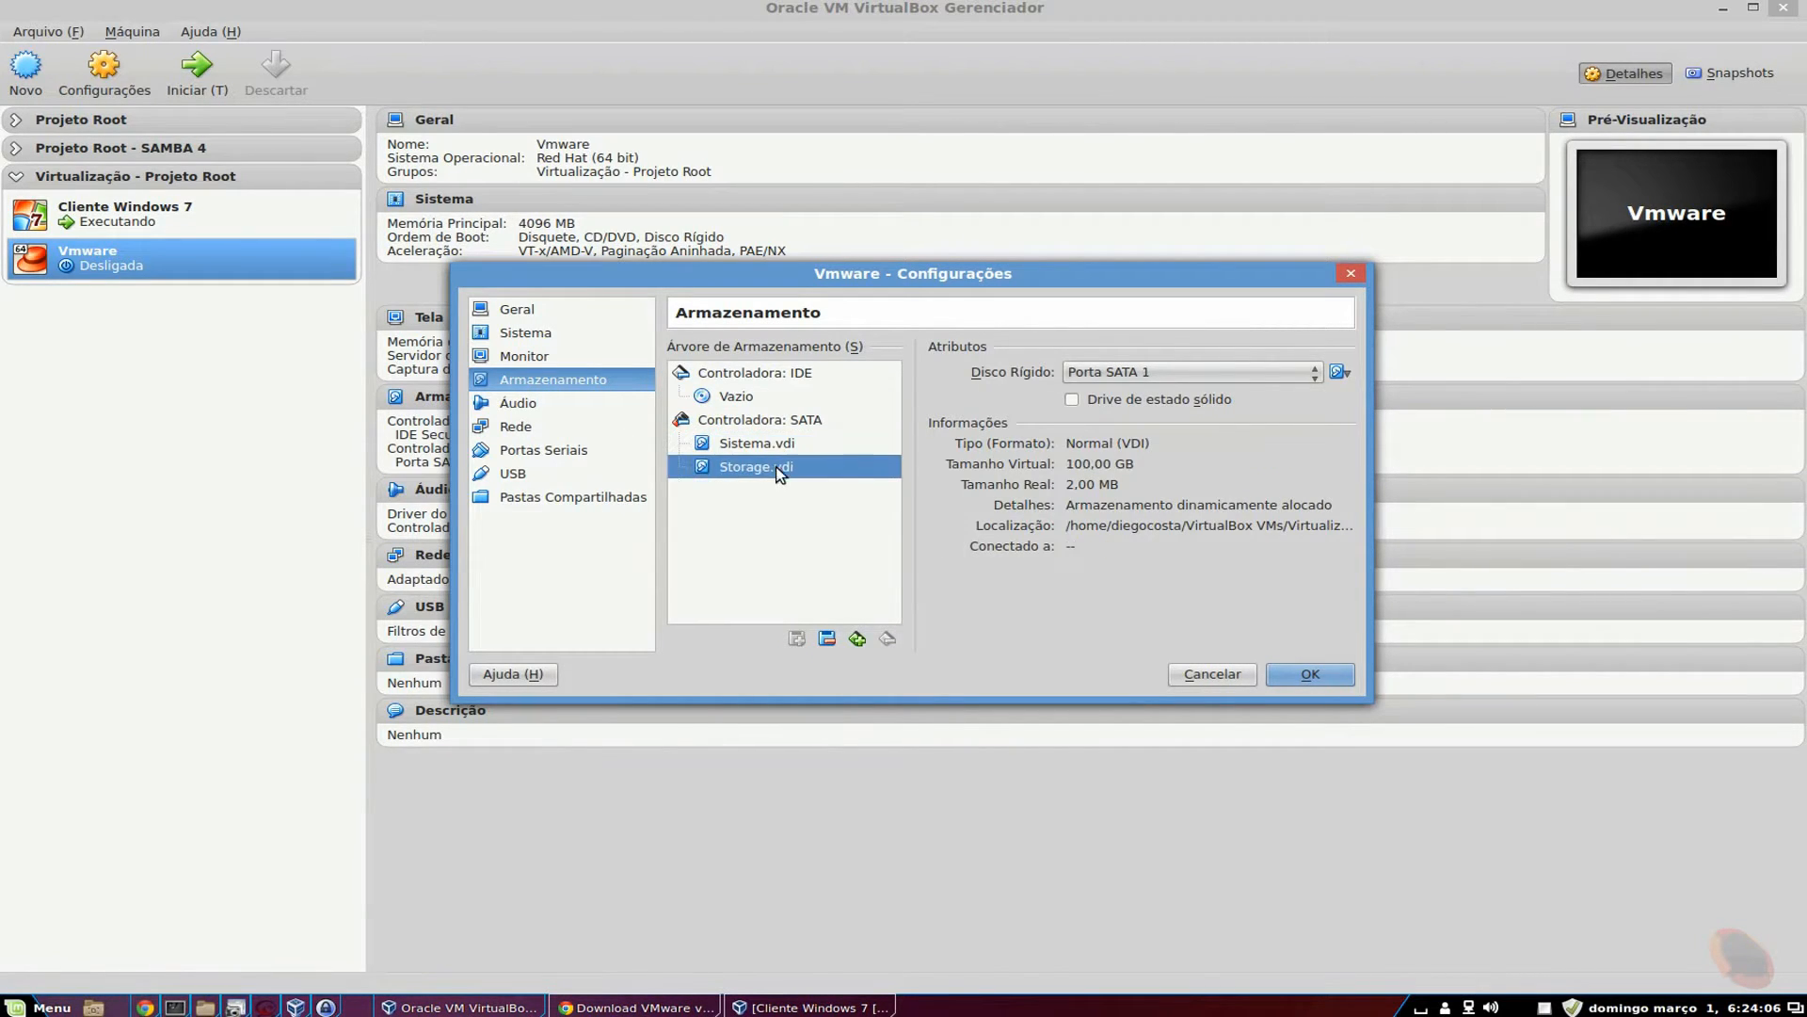
Mount the VMware-VMvisor installer ISO in the empty IDE CD/DVD drive.
{"action": "left_click", "coordinate": [787, 399]}
{"action": "left_click", "coordinate": [1340, 373]}
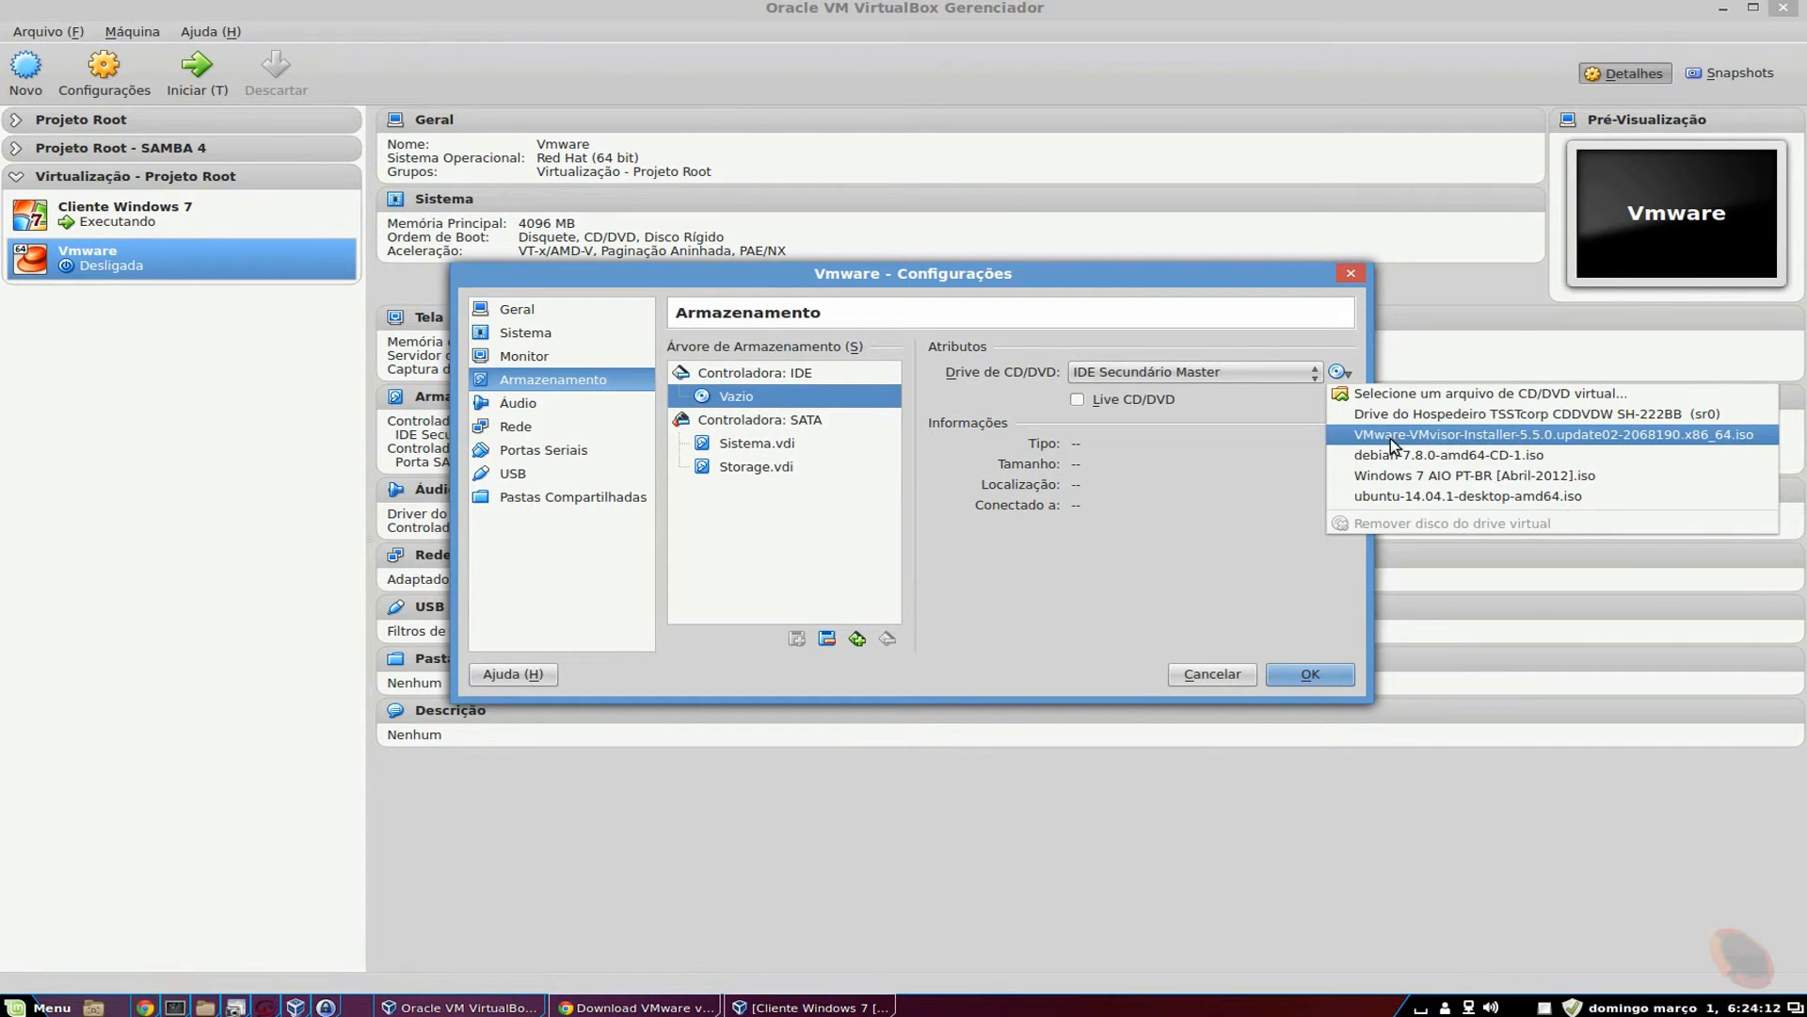
{"action": "left_click", "coordinate": [1482, 436]}
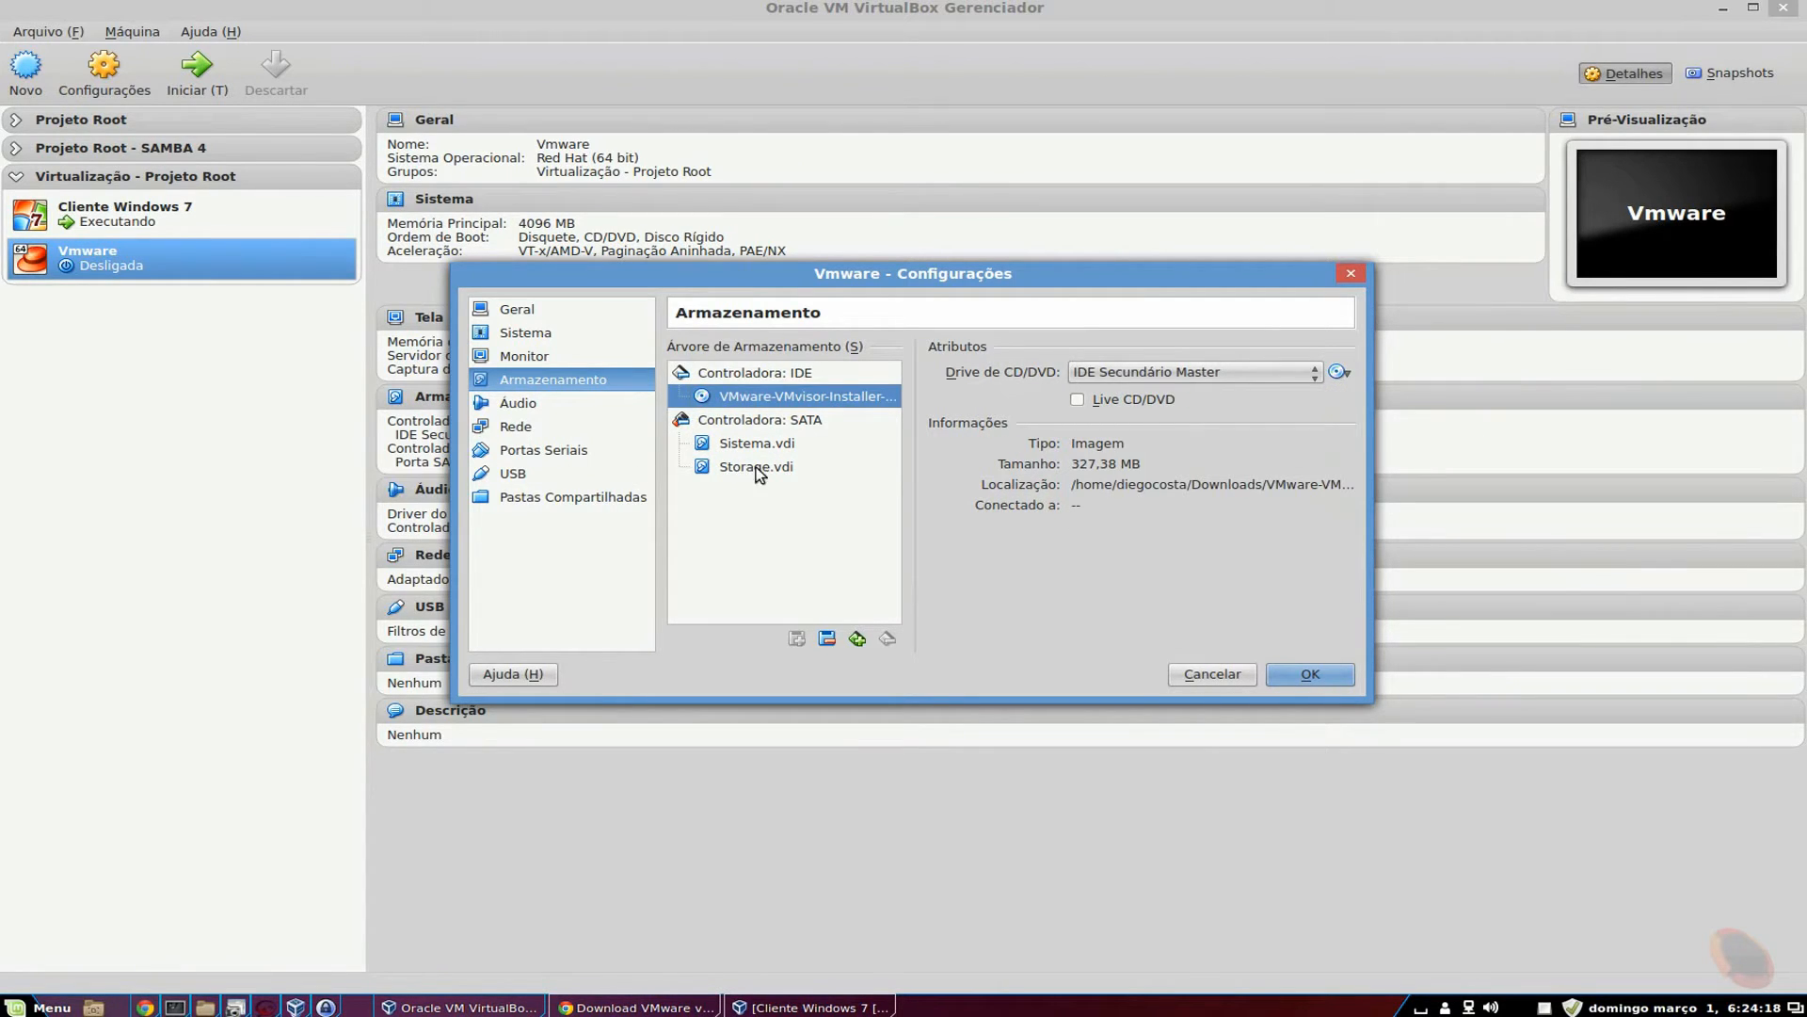
{"action": "left_click", "coordinate": [533, 429]}
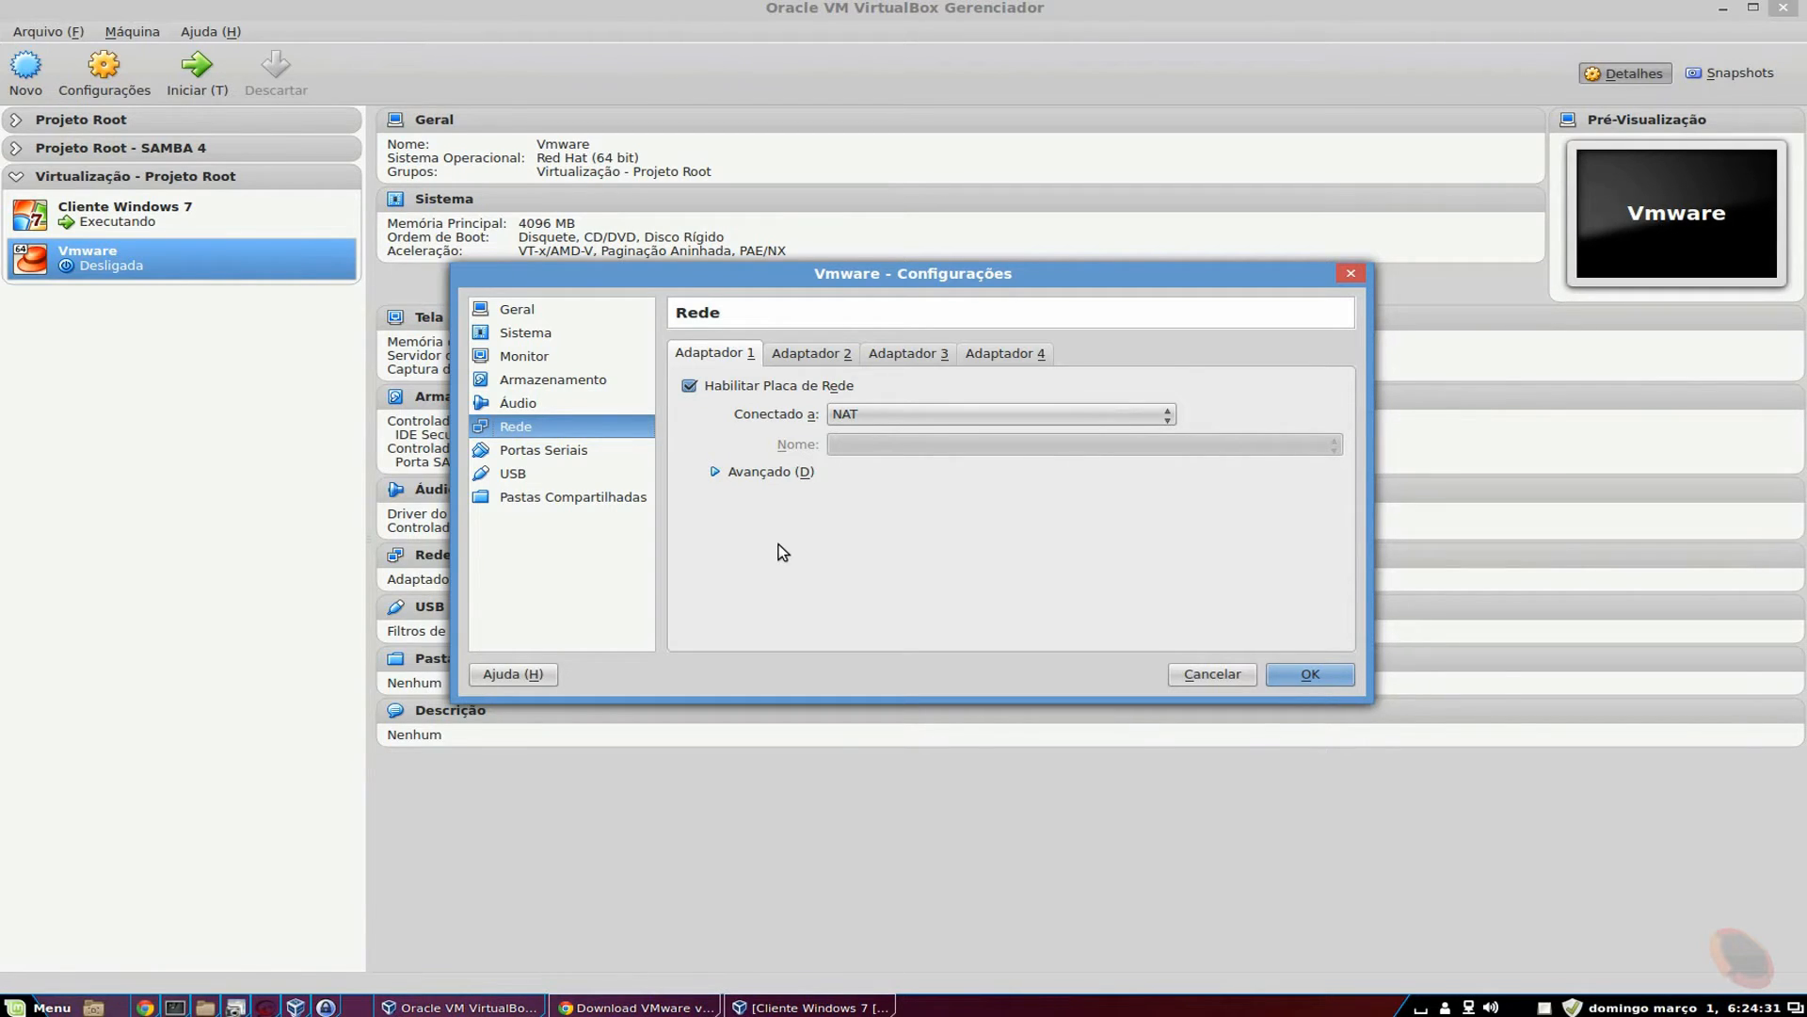
Set adapter 1 to bridged mode on eth0 with promiscuous mode Permitir Tudo.
{"action": "left_click", "coordinate": [721, 473]}
{"action": "left_click", "coordinate": [947, 417]}
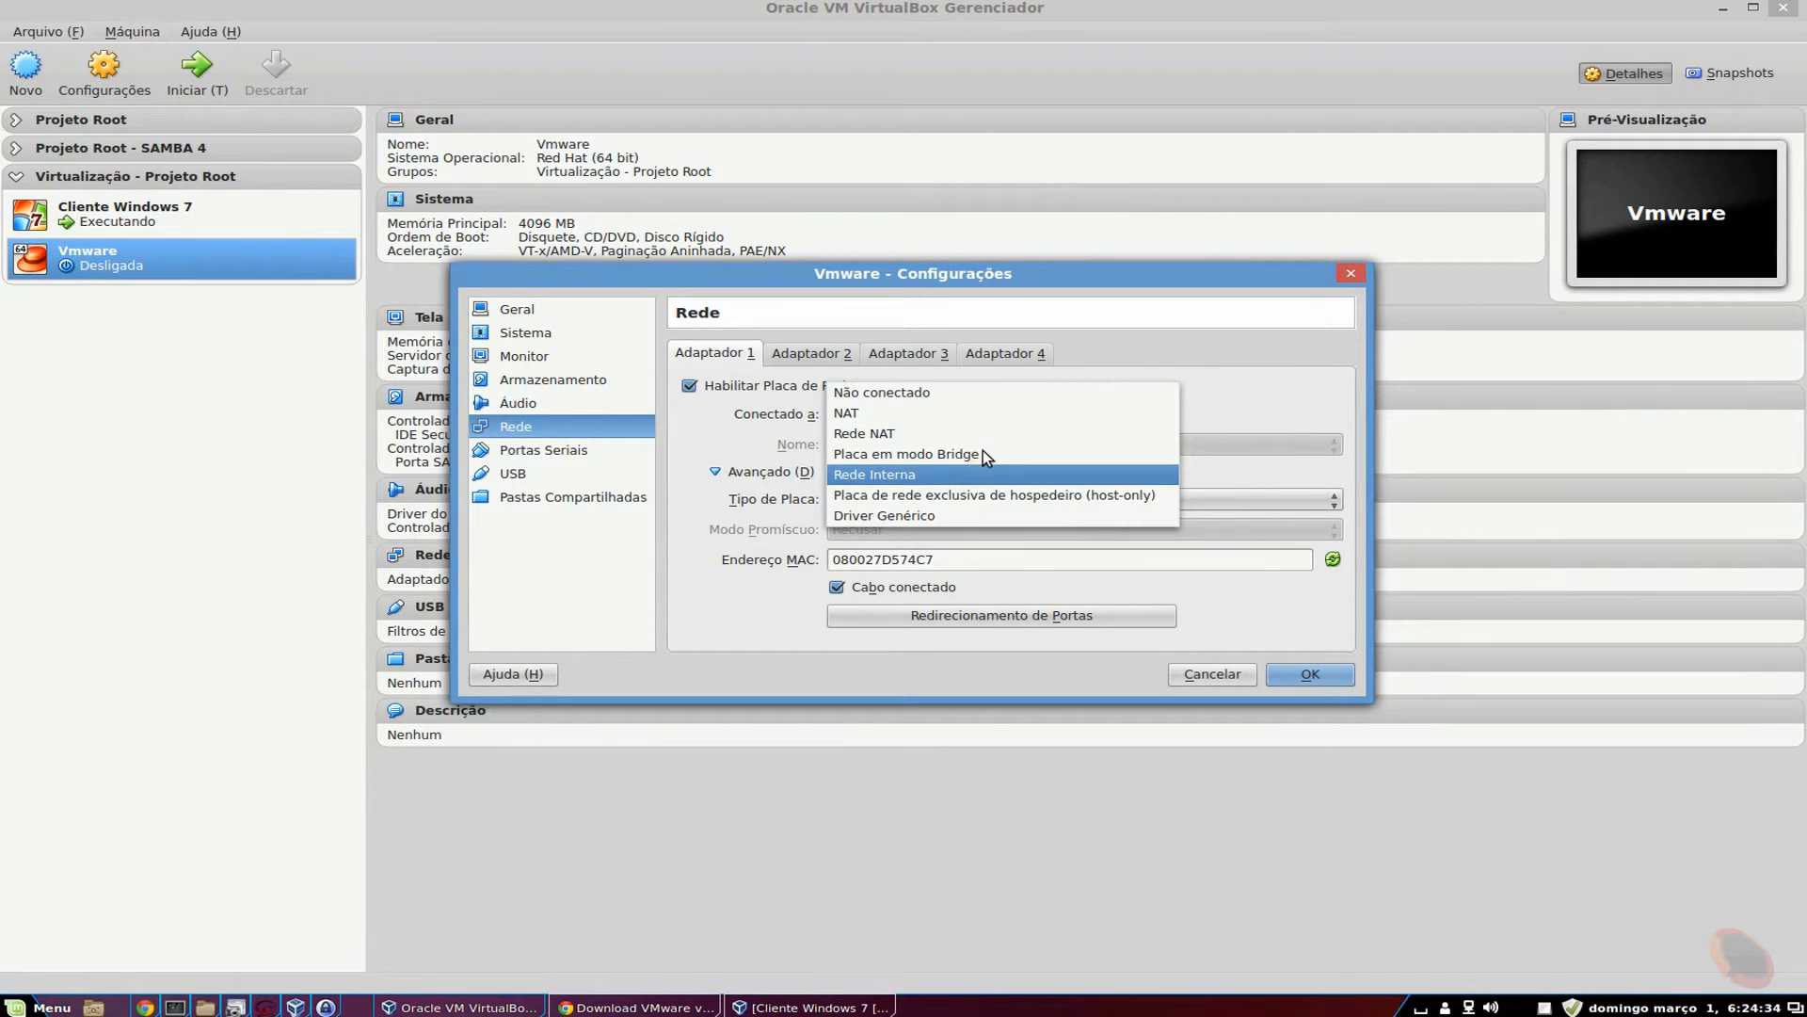
{"action": "left_click", "coordinate": [977, 455]}
{"action": "left_click", "coordinate": [913, 529]}
{"action": "left_click", "coordinate": [913, 566]}
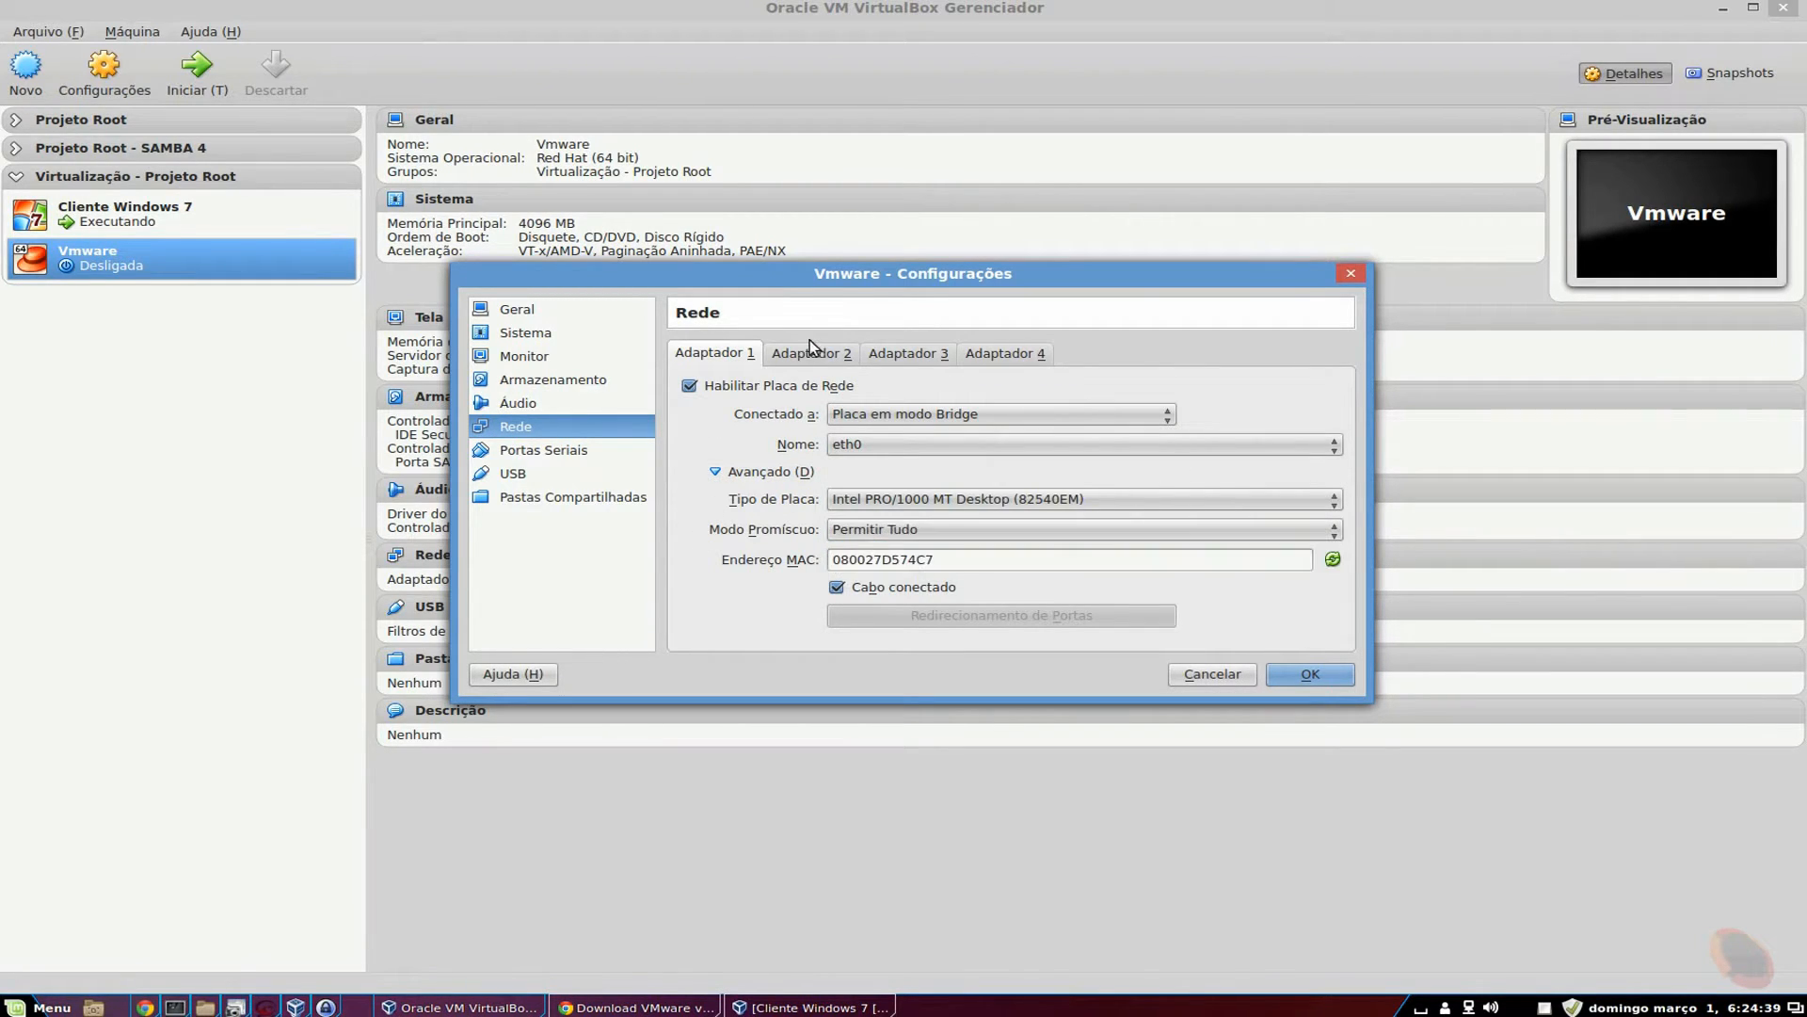
Enable adapter 2 as host-only on vboxnet0 with promiscuous mode Permitir Tudo.
{"action": "left_click", "coordinate": [812, 352]}
{"action": "left_click", "coordinate": [690, 385]}
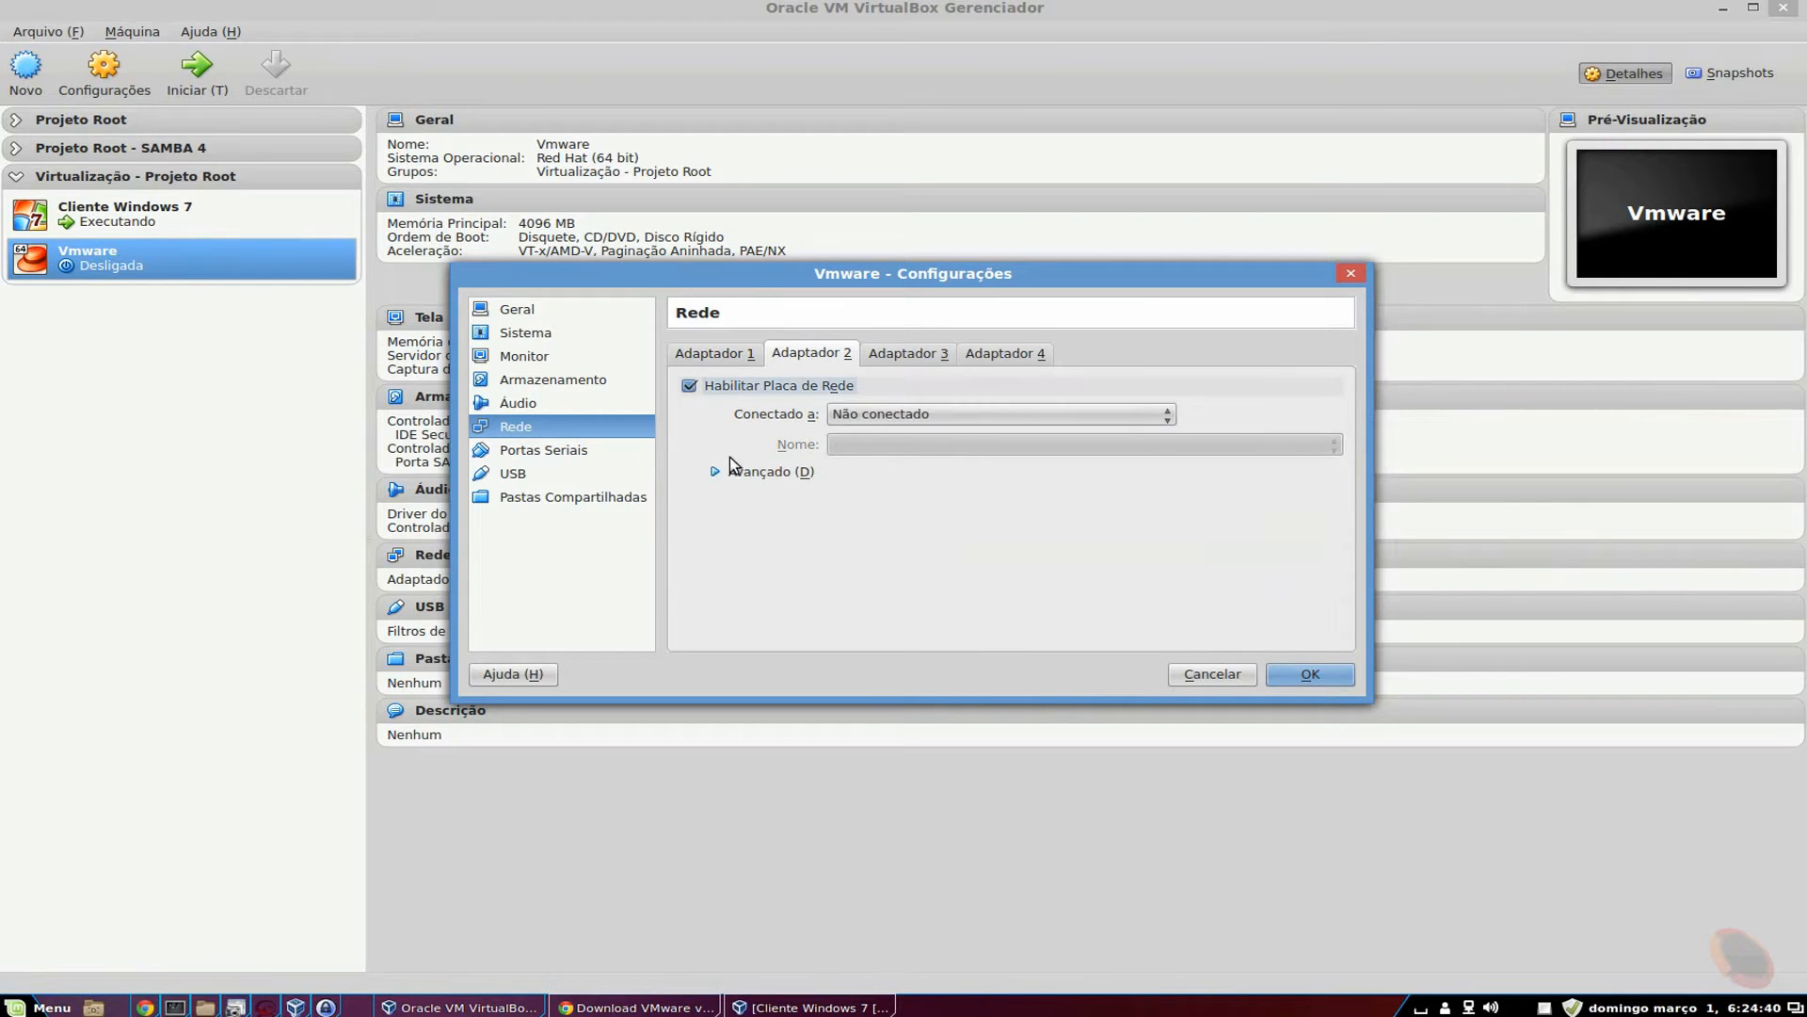
{"action": "left_click", "coordinate": [807, 472]}
{"action": "left_click", "coordinate": [944, 415]}
{"action": "left_click", "coordinate": [923, 516]}
{"action": "left_click", "coordinate": [913, 529]}
{"action": "left_click", "coordinate": [913, 570]}
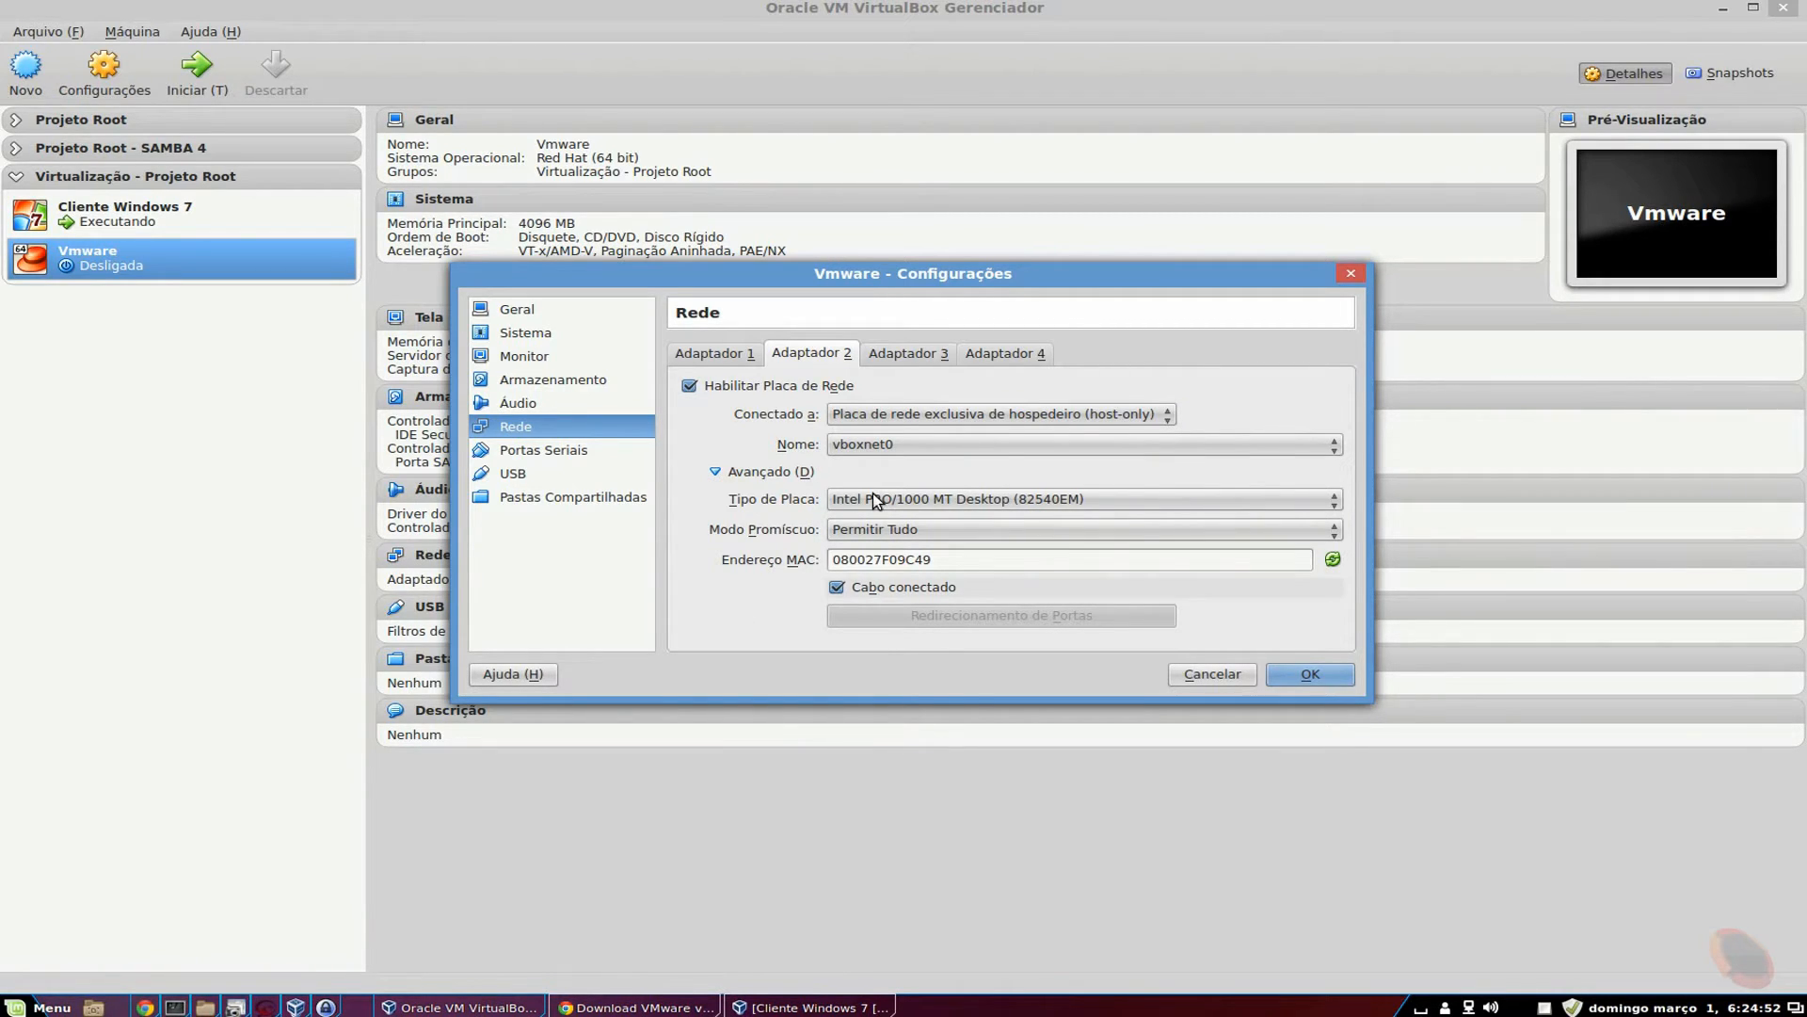
Enable network adapters 3 and 4.
{"action": "left_click", "coordinate": [909, 354]}
{"action": "left_click", "coordinate": [721, 388]}
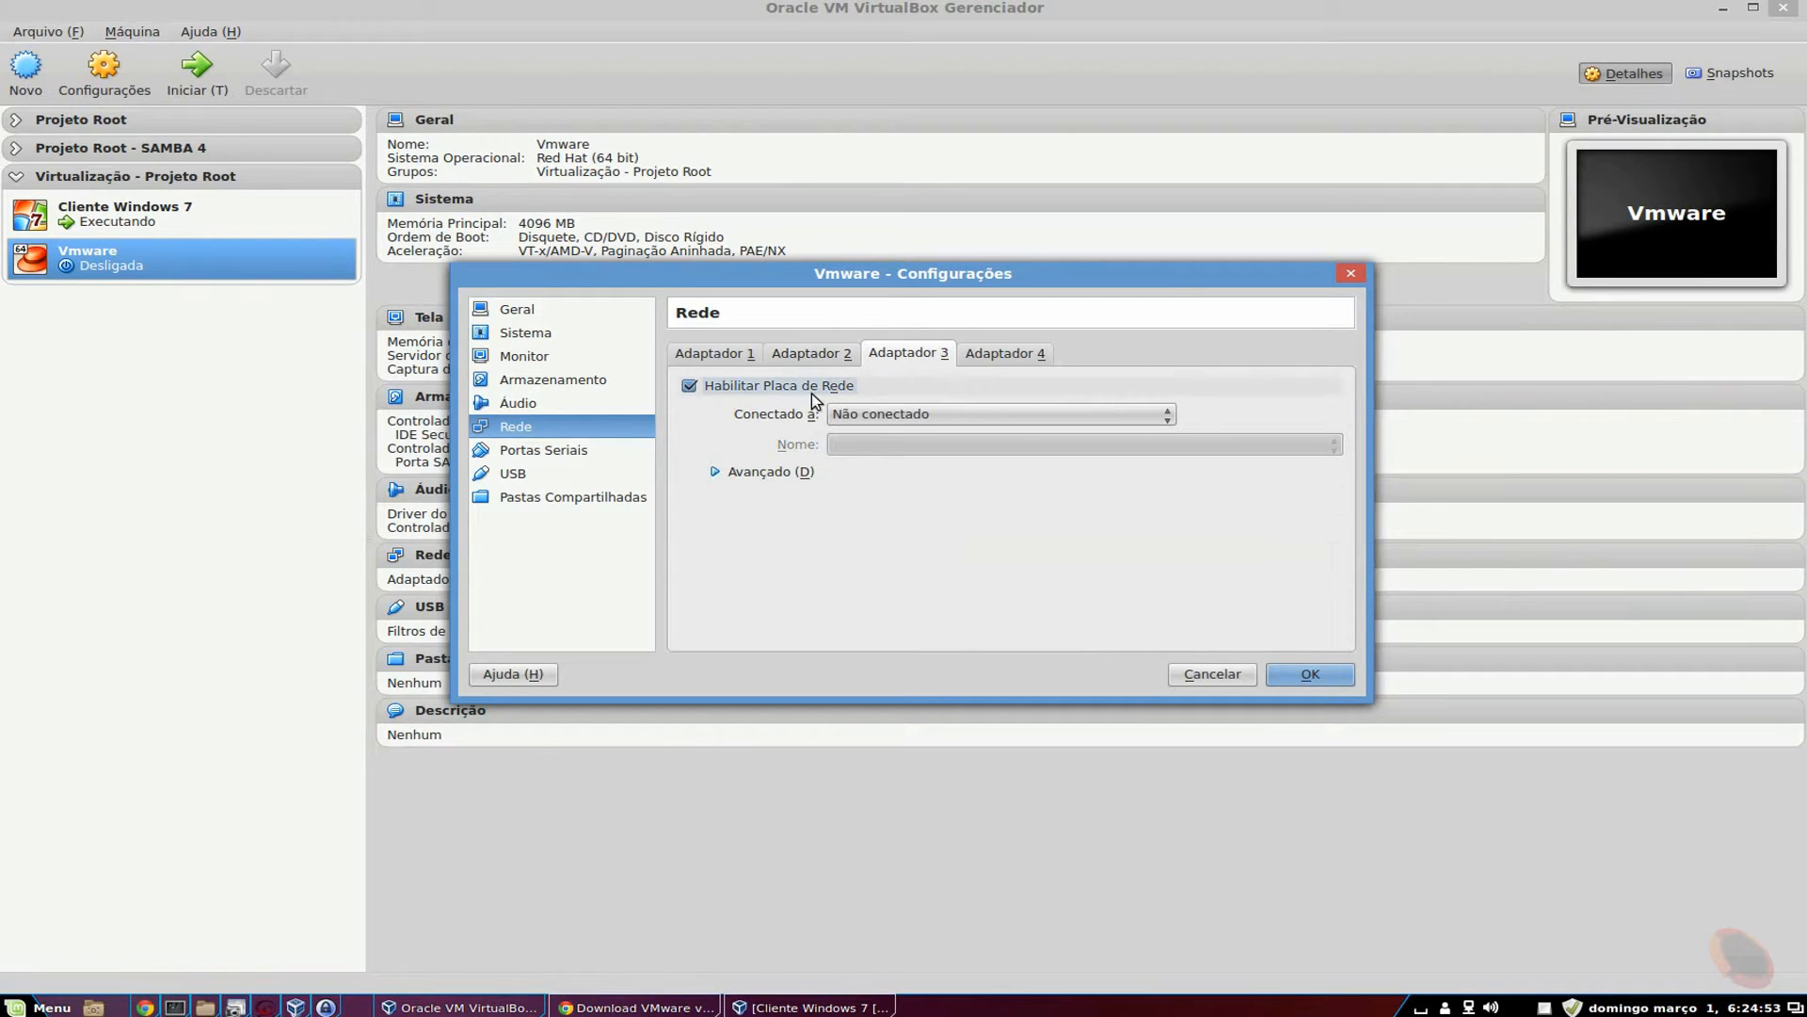
{"action": "left_click", "coordinate": [766, 475]}
{"action": "left_click", "coordinate": [1006, 353]}
{"action": "left_click", "coordinate": [829, 386]}
{"action": "left_click", "coordinate": [736, 480]}
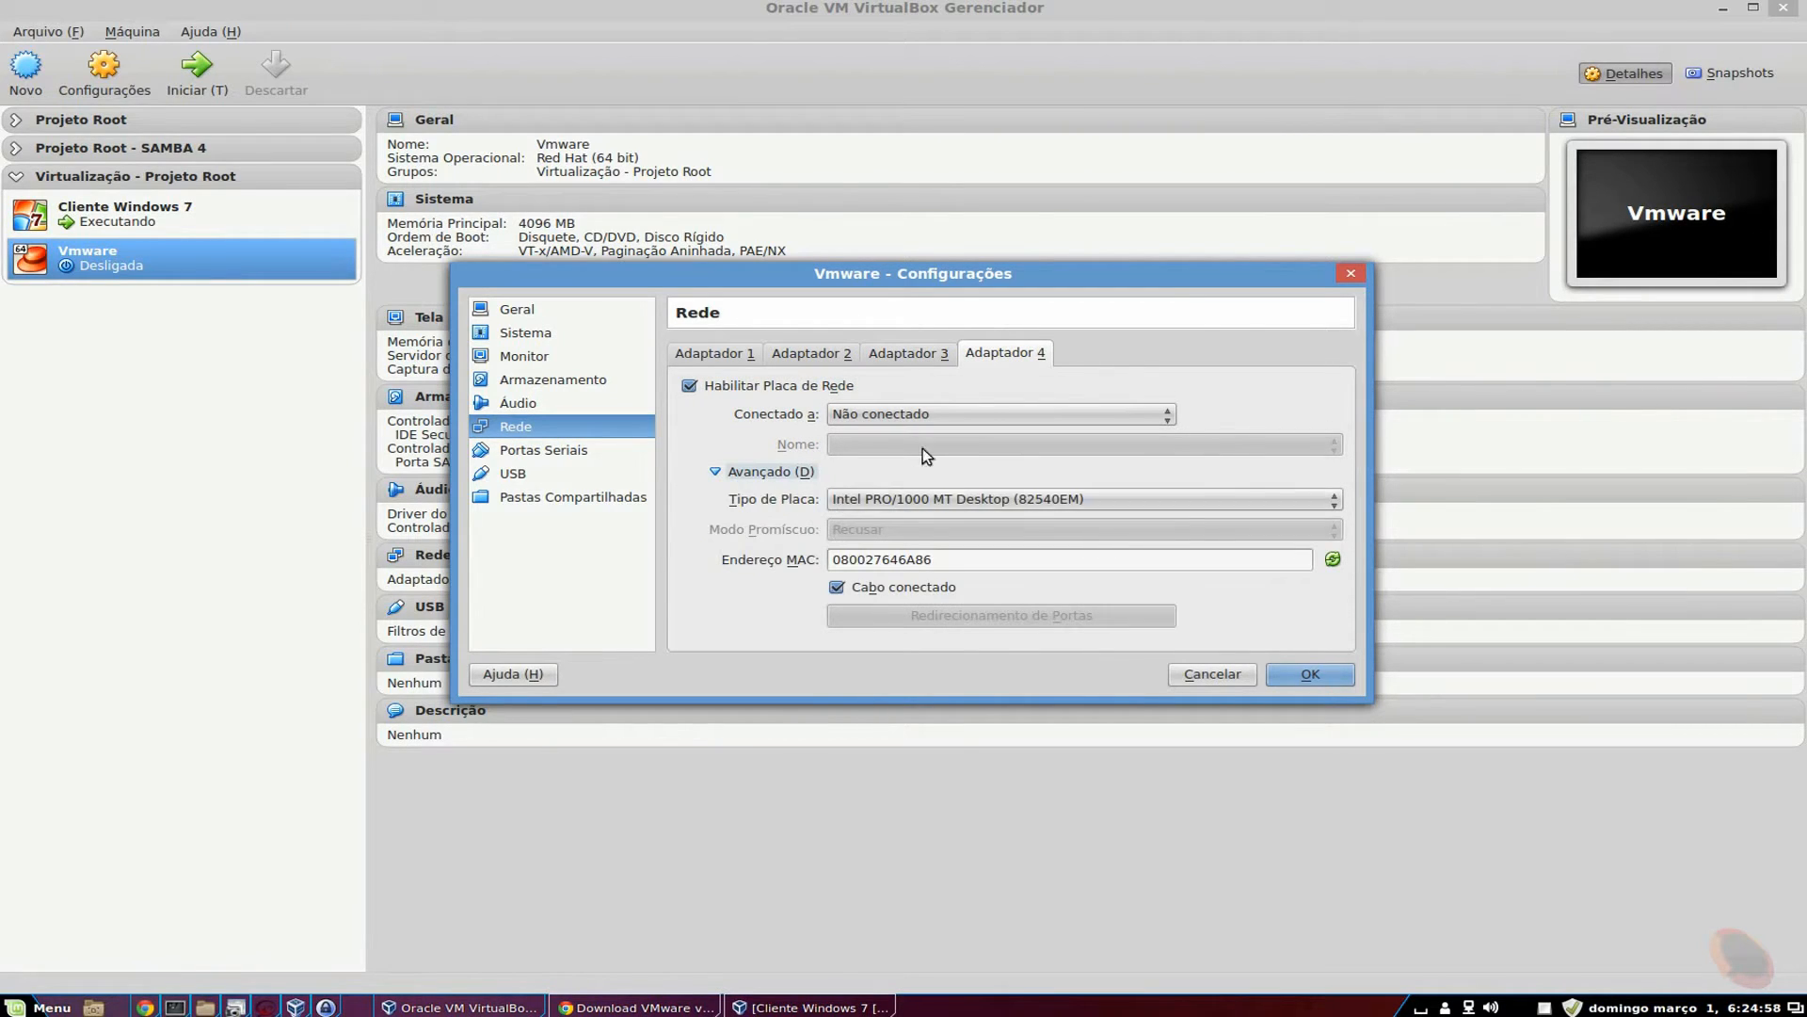
Review all four adapters' settings, then the General and System pages.
{"action": "left_click", "coordinate": [893, 362]}
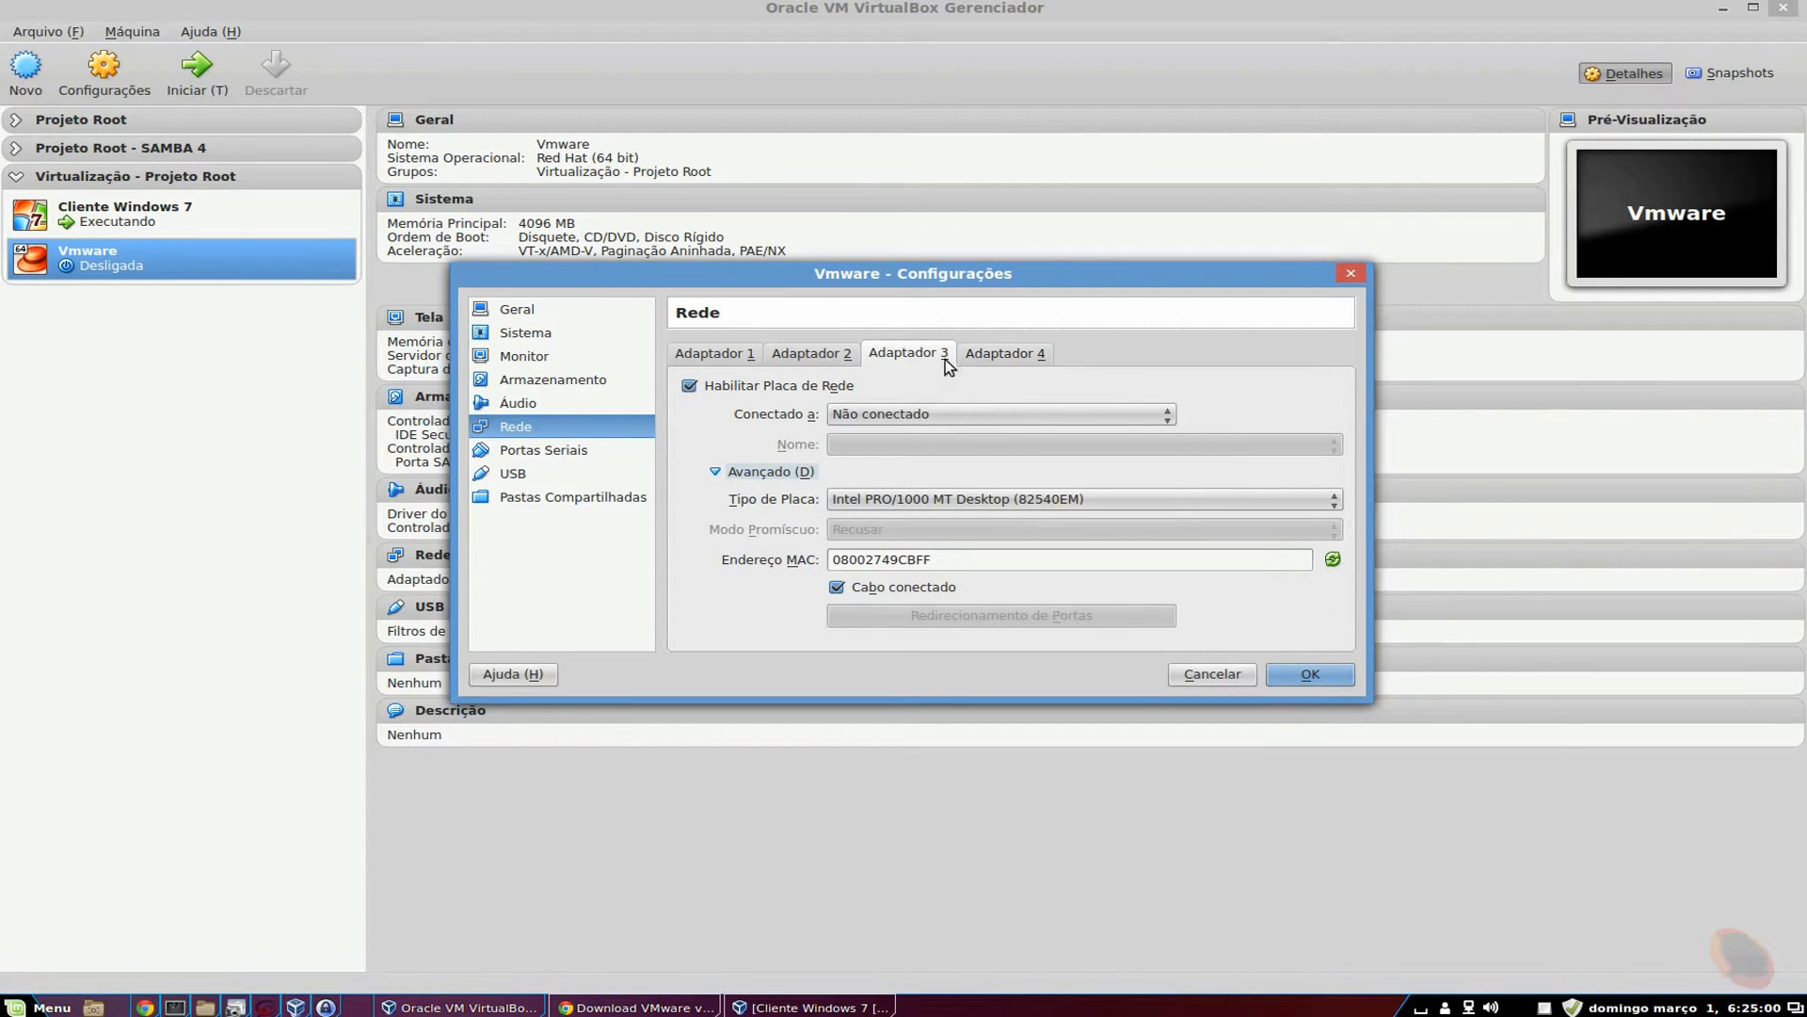
{"action": "left_click", "coordinate": [1006, 353]}
{"action": "left_click", "coordinate": [906, 353]}
{"action": "left_click", "coordinate": [816, 362]}
{"action": "left_click", "coordinate": [740, 357]}
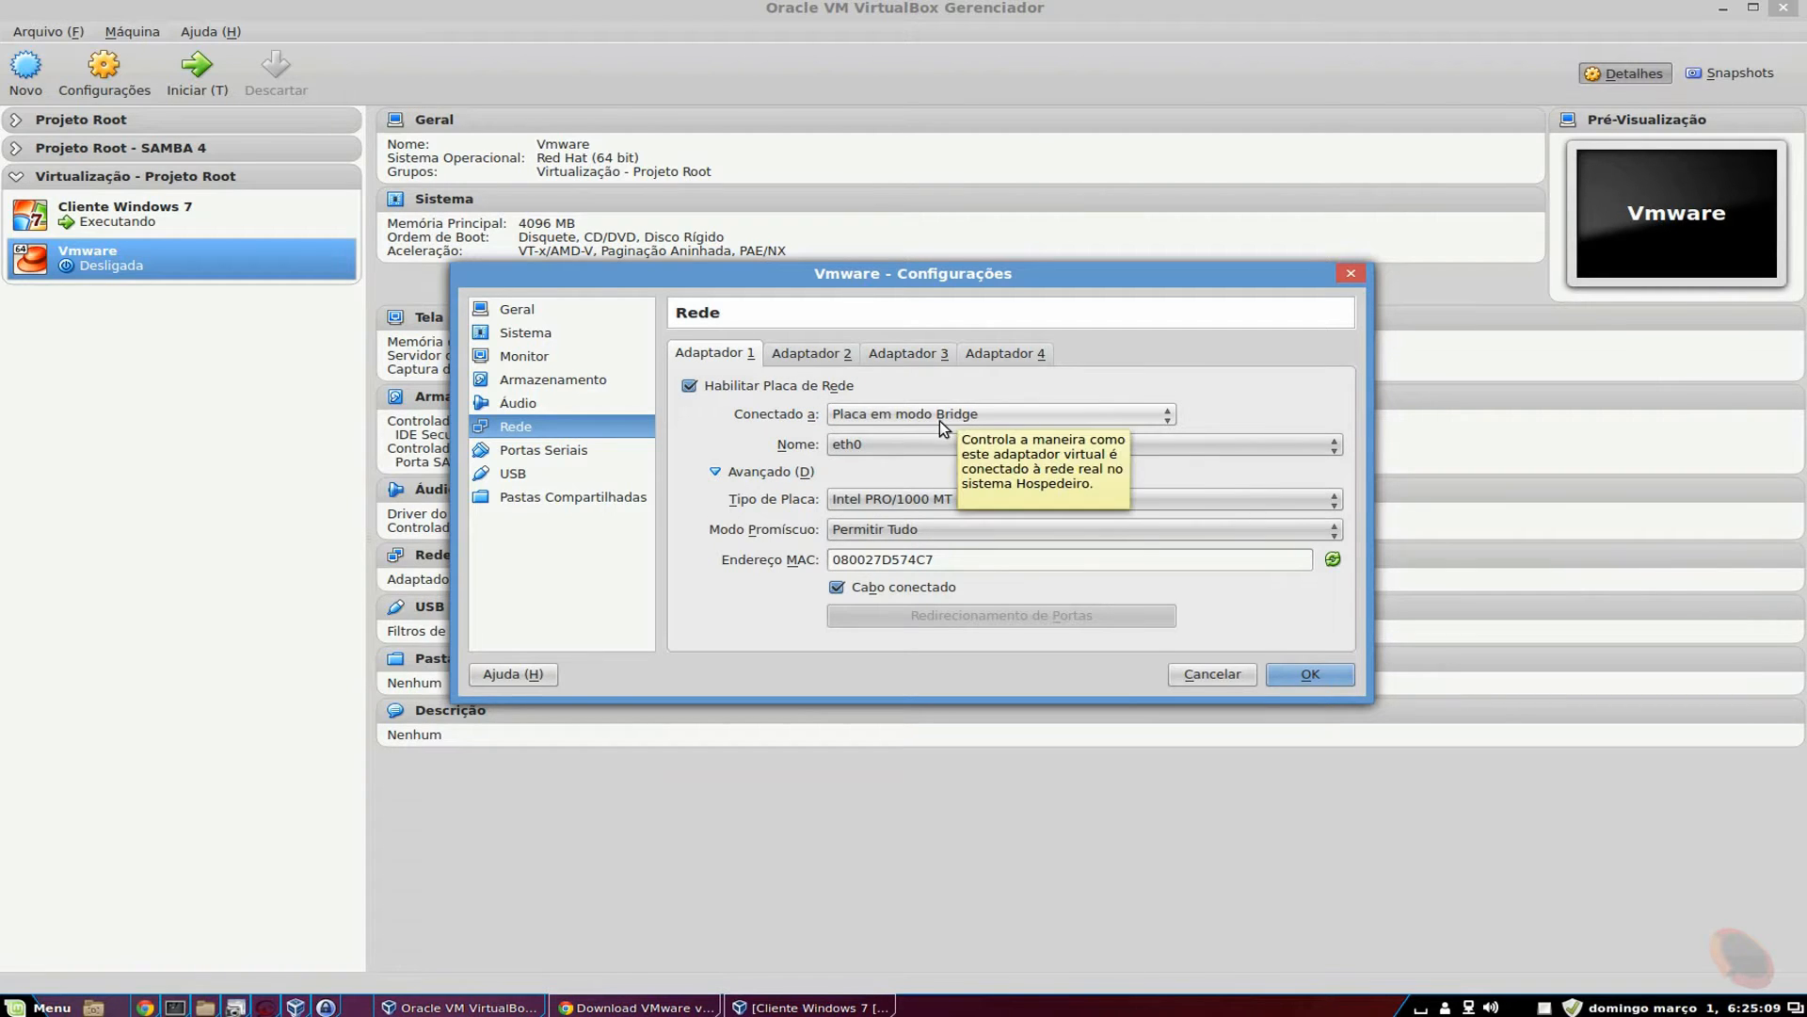
{"action": "left_click", "coordinate": [814, 357]}
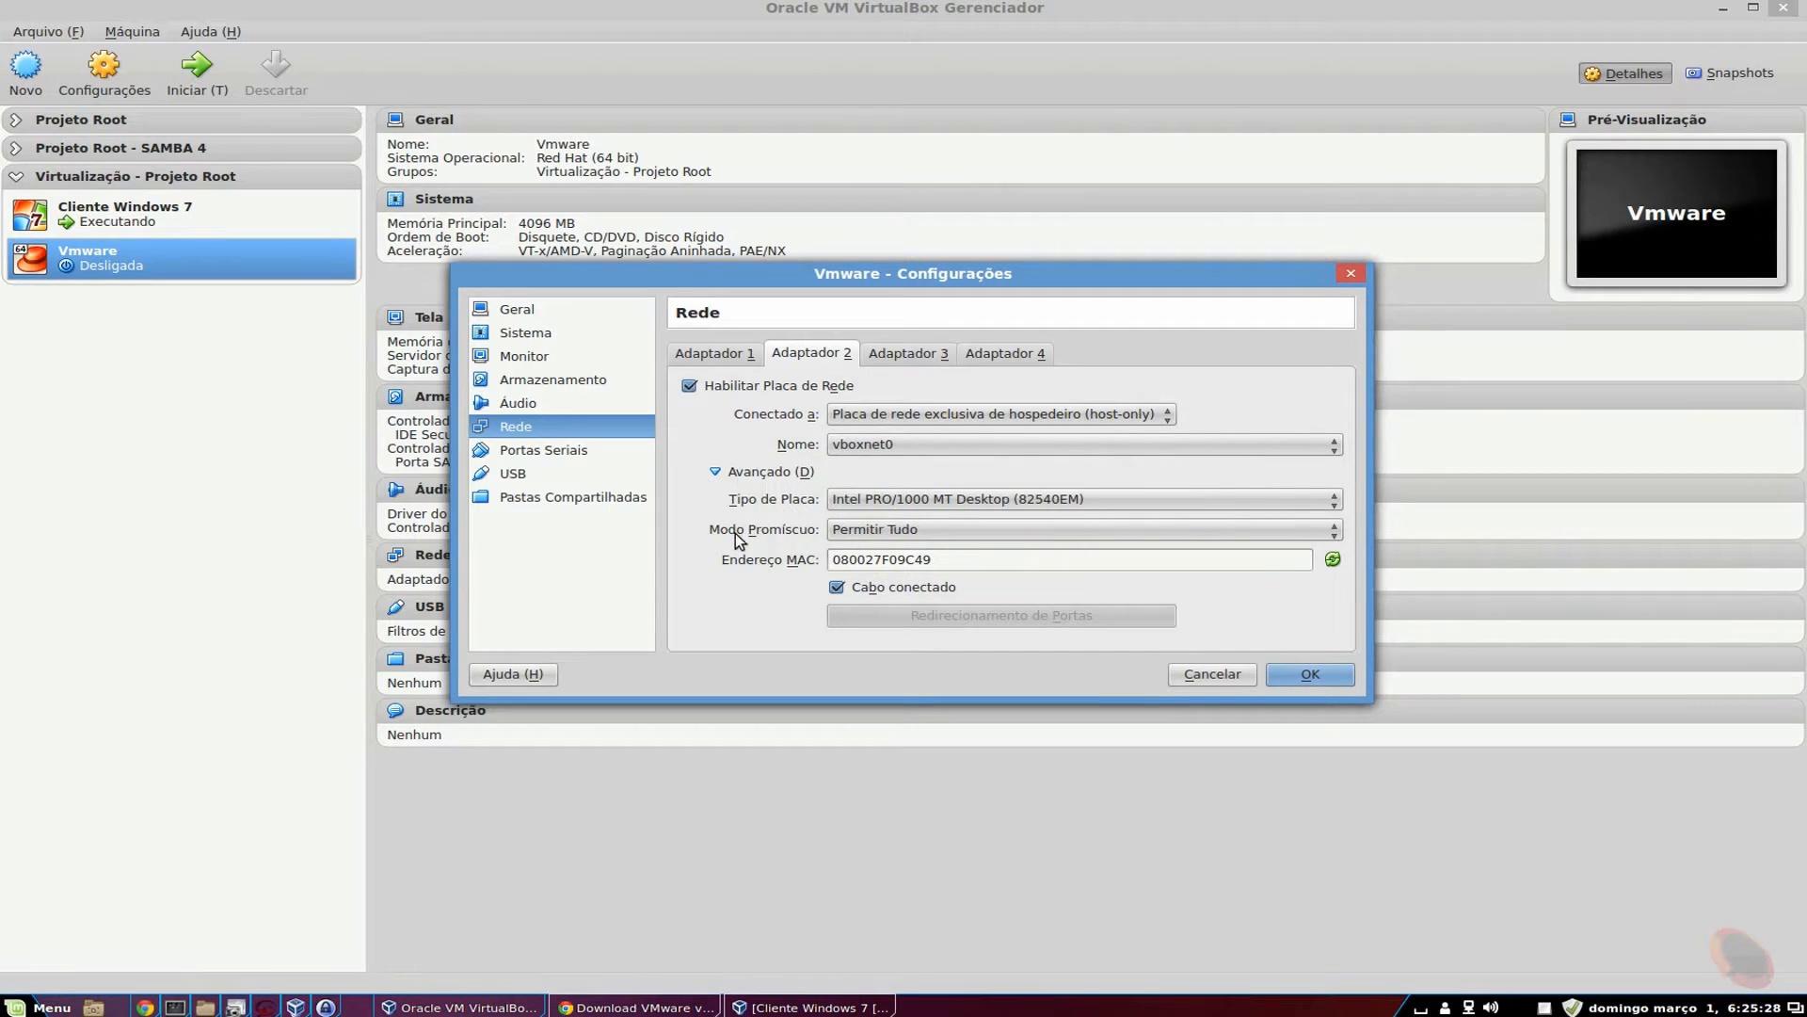
{"action": "left_click", "coordinate": [532, 312]}
{"action": "left_click", "coordinate": [565, 335]}
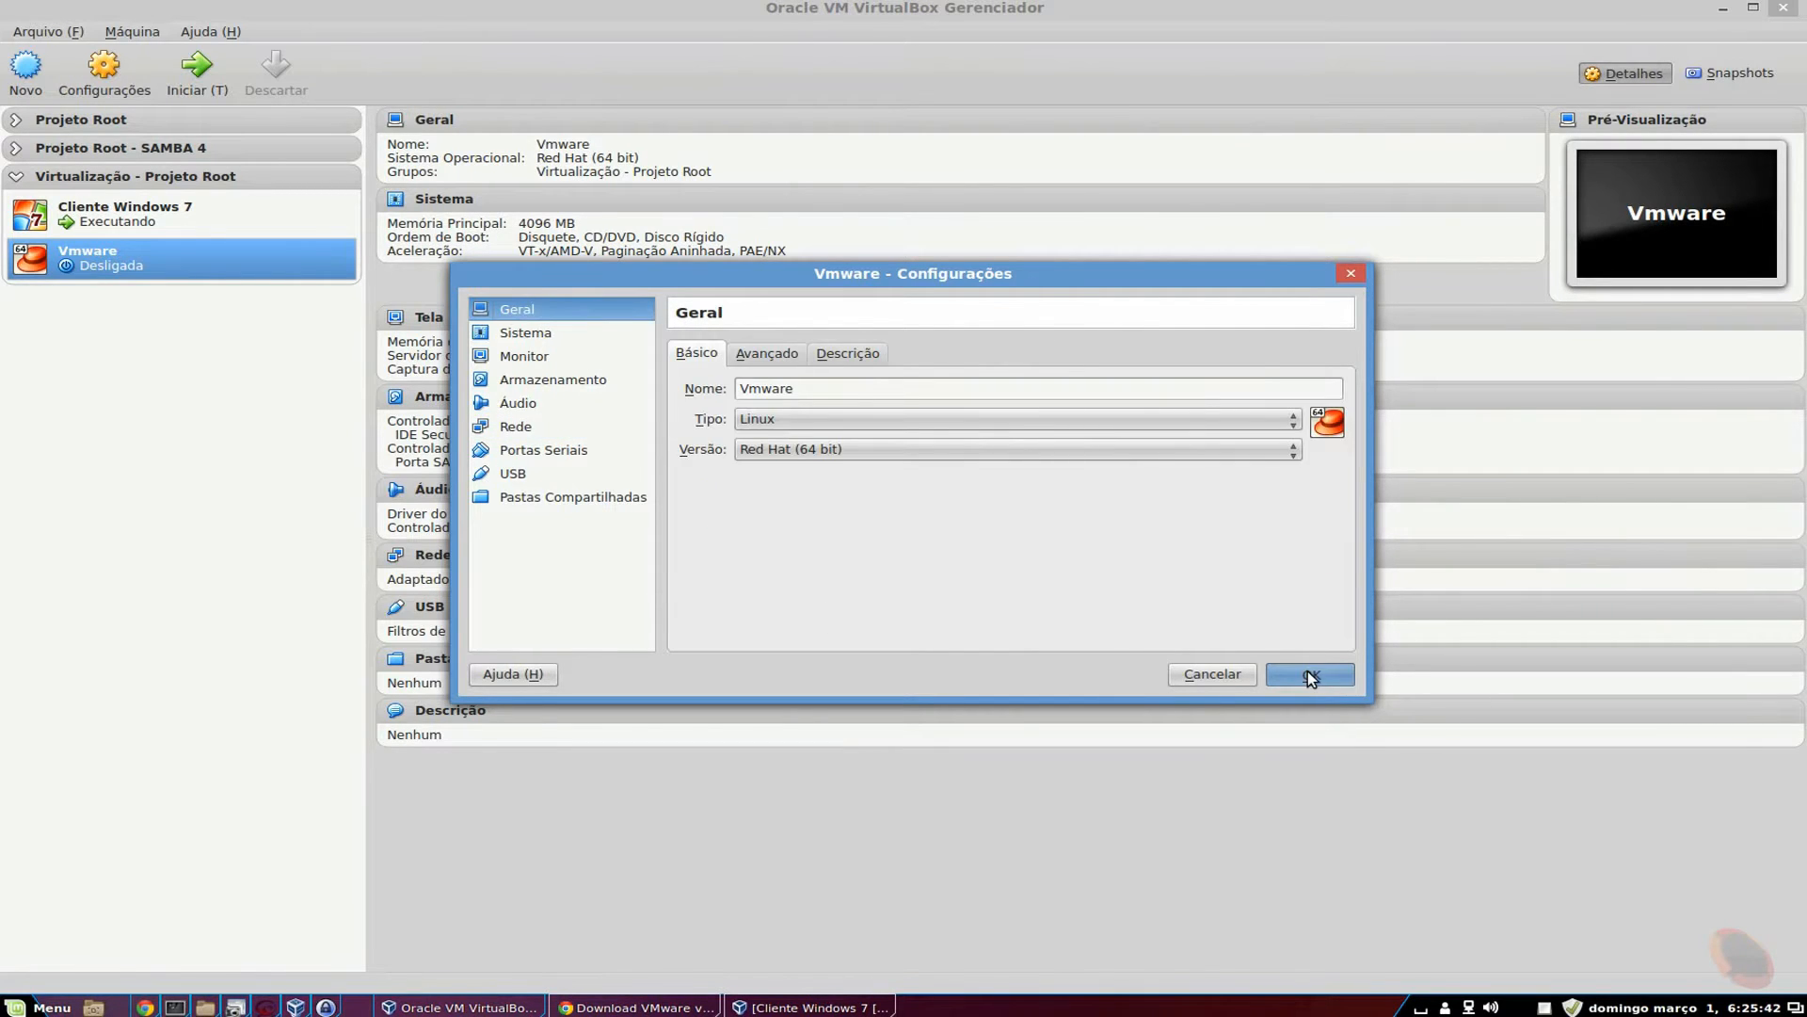
Save the settings, start the Vmware VM, and show it in scaled mode, maximized.
{"action": "left_click", "coordinate": [1311, 675]}
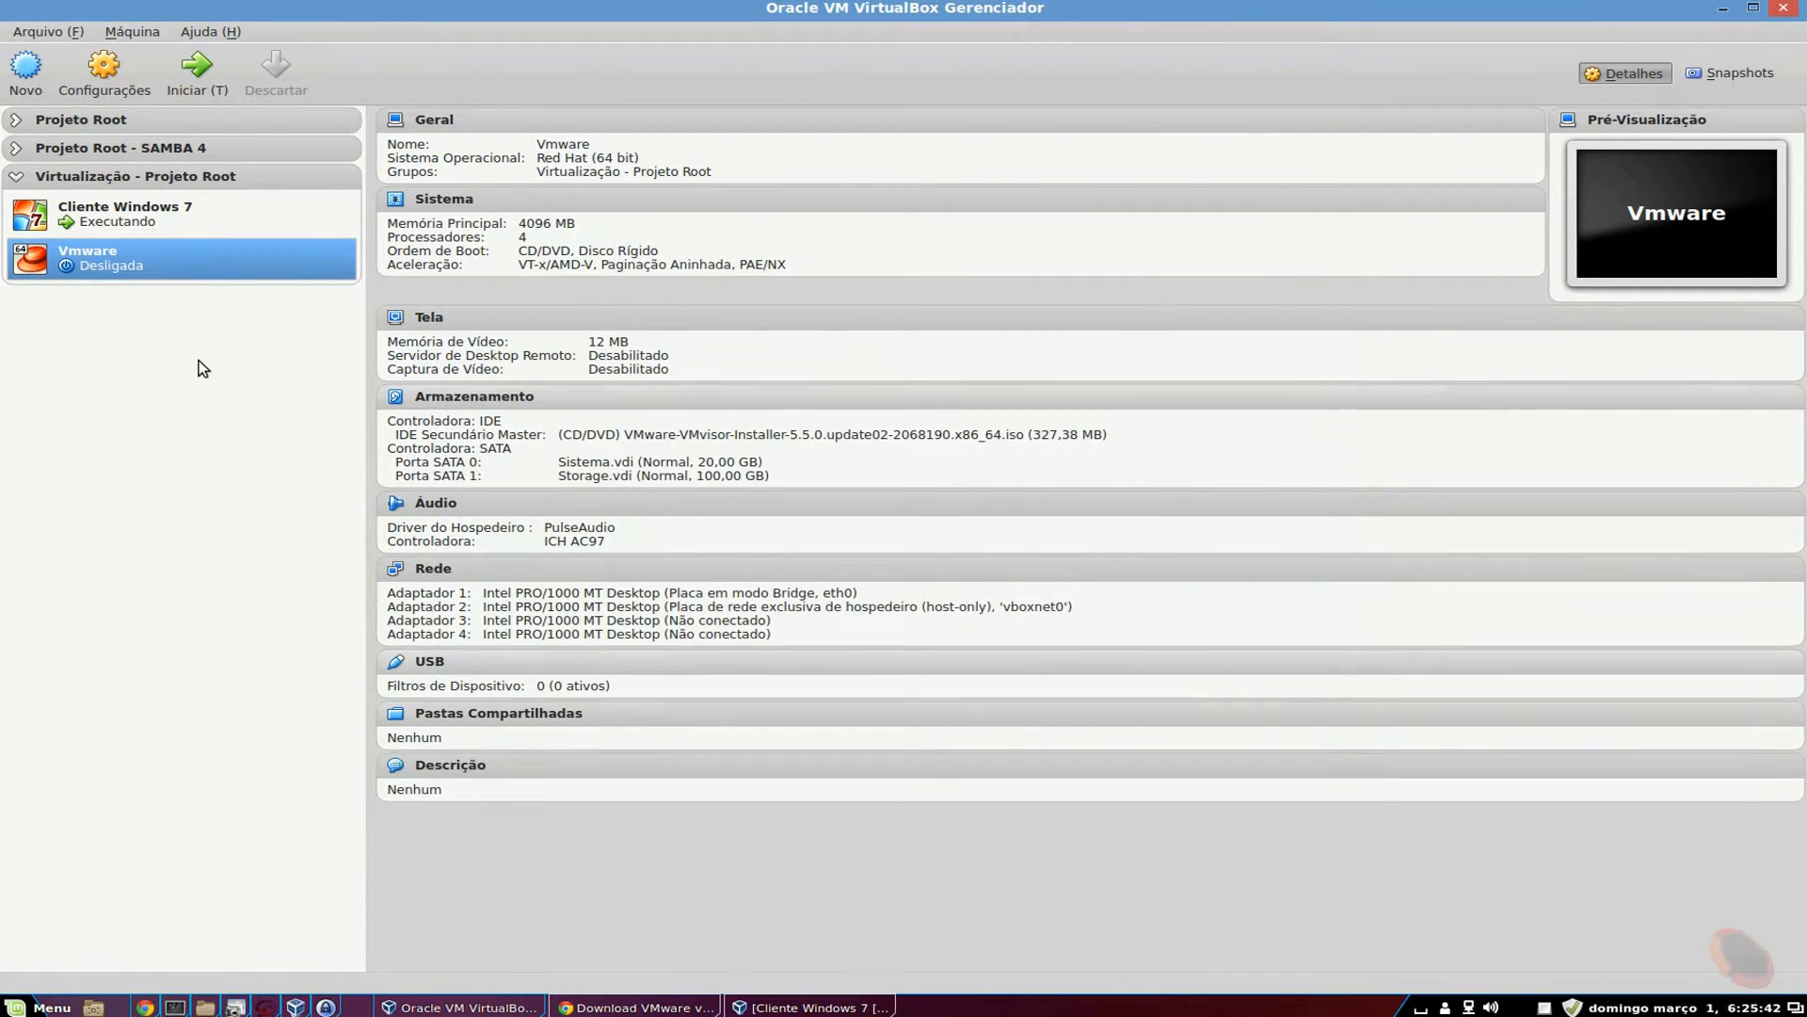
{"action": "left_click", "coordinate": [192, 84]}
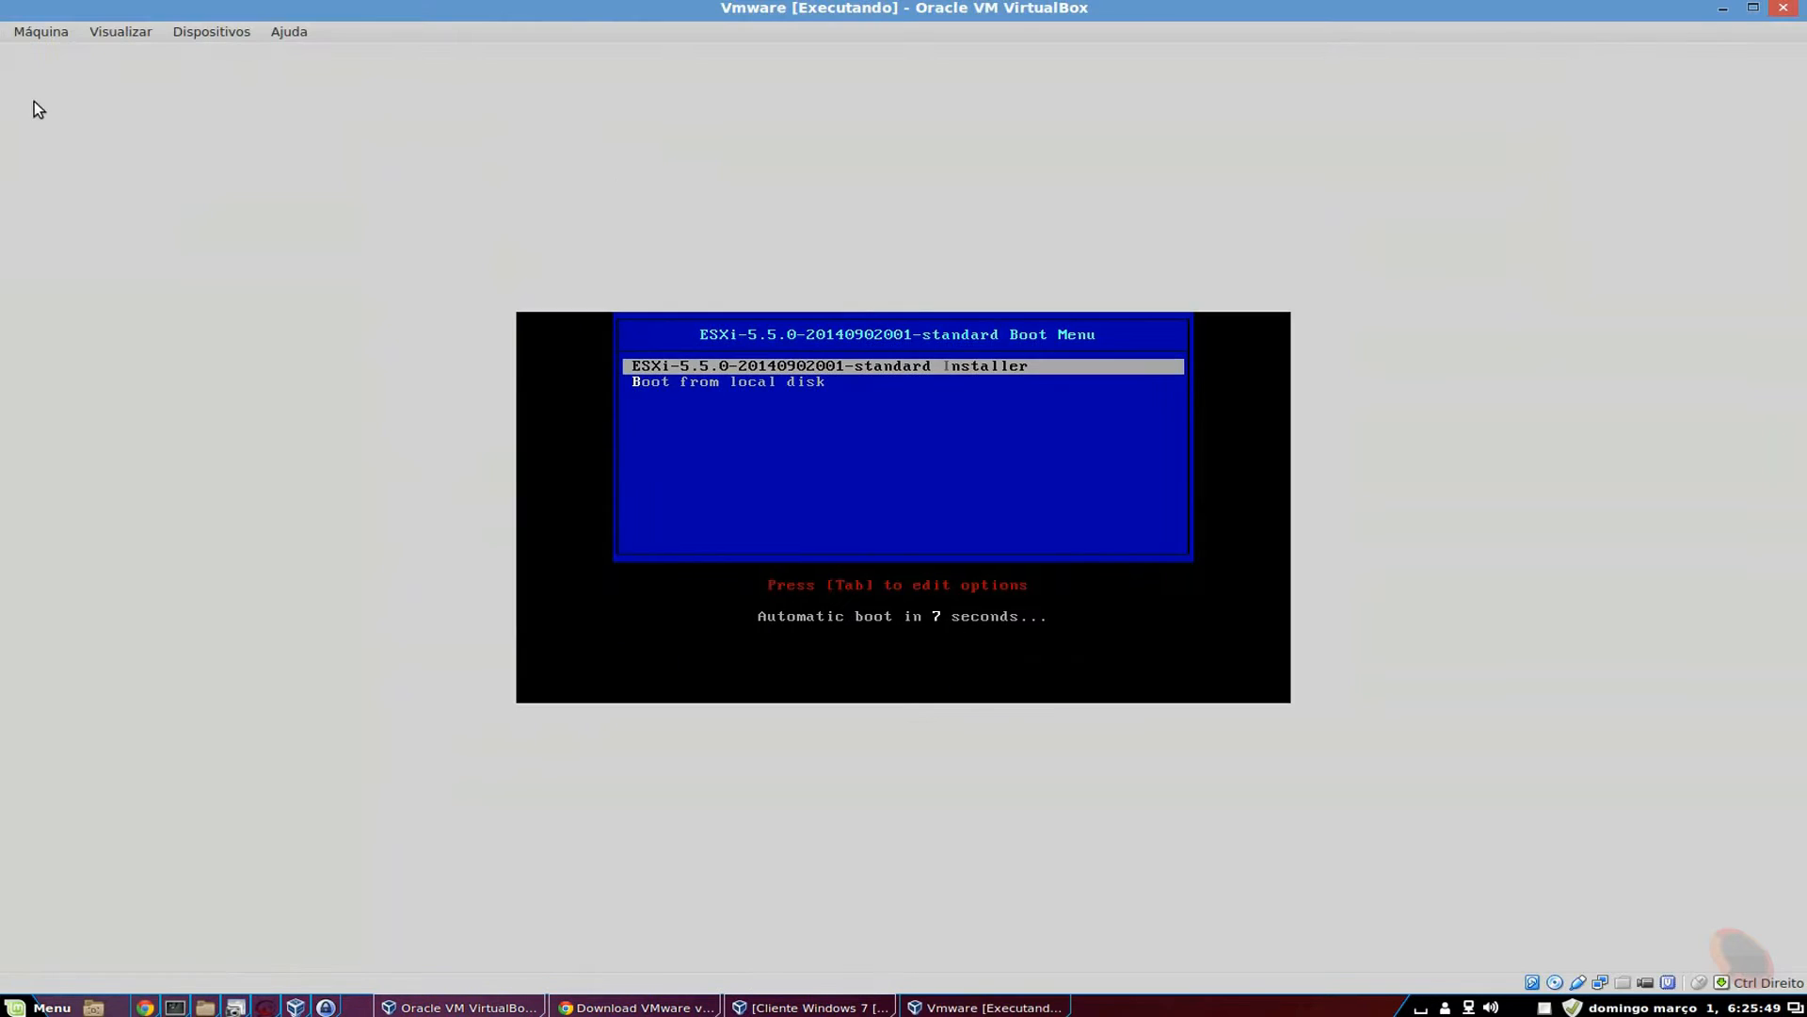
{"action": "left_click", "coordinate": [108, 32]}
{"action": "left_click", "coordinate": [179, 93]}
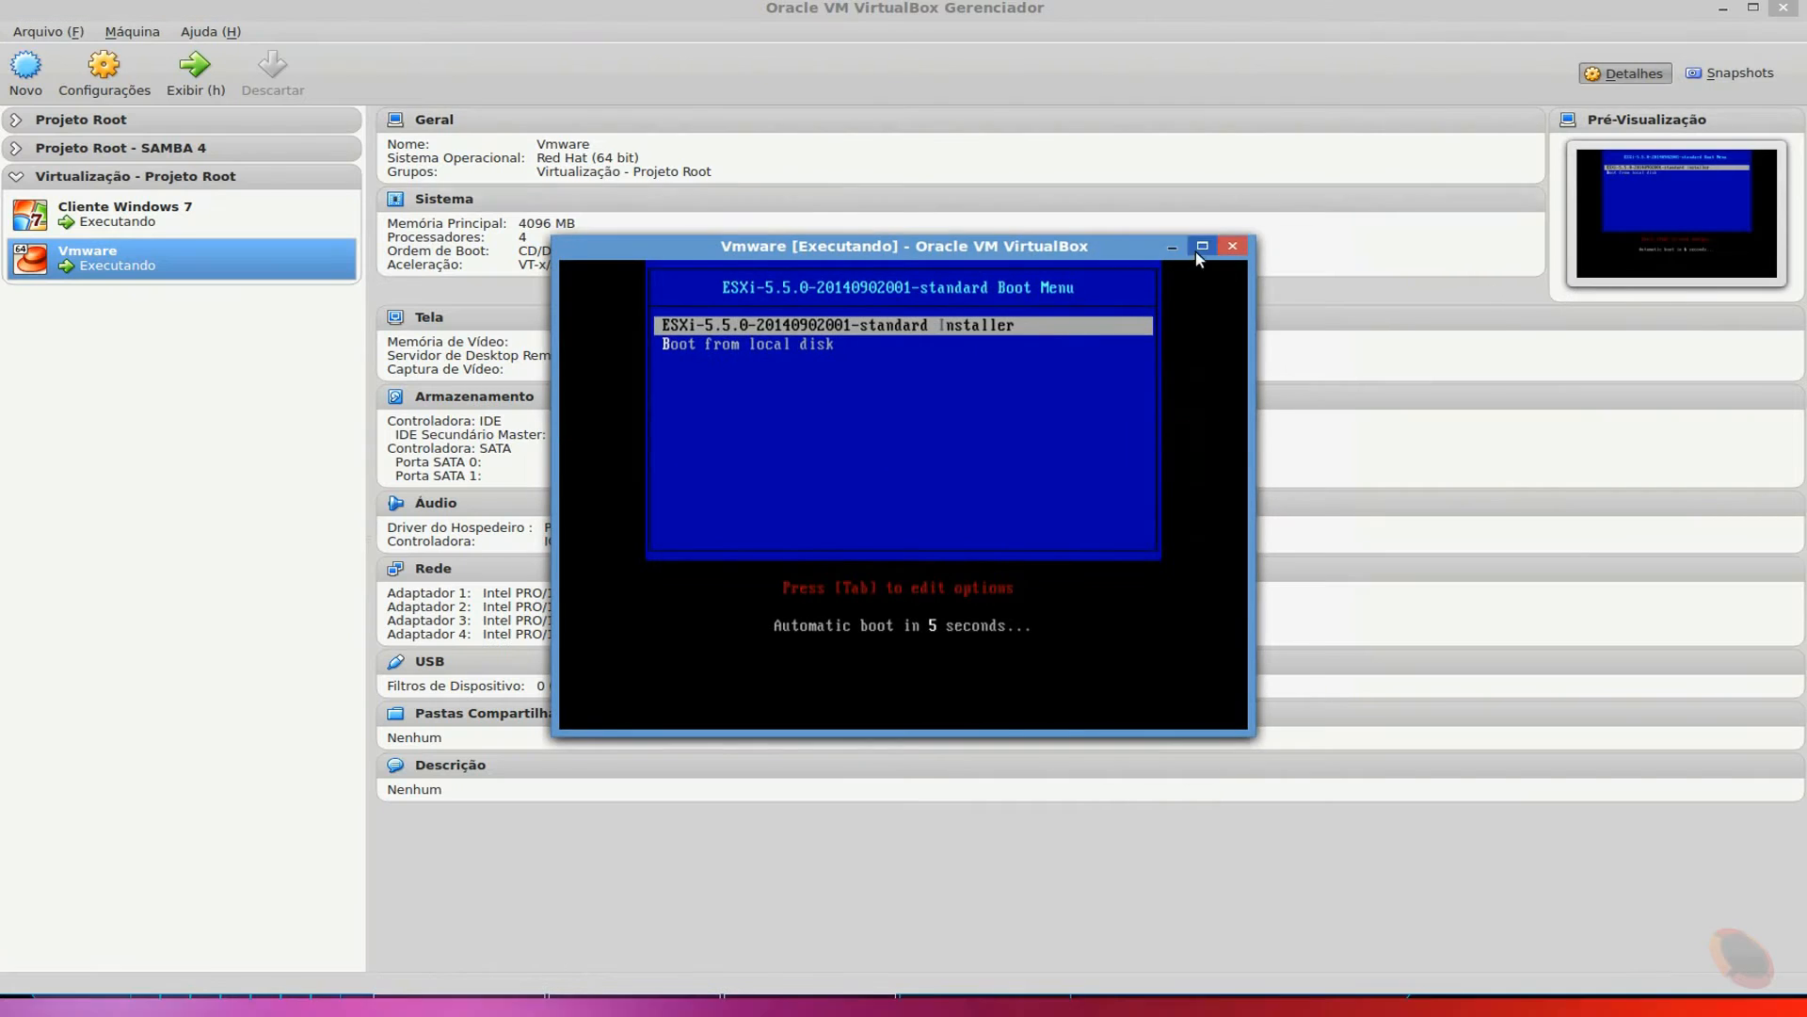
{"action": "left_click", "coordinate": [1202, 246]}
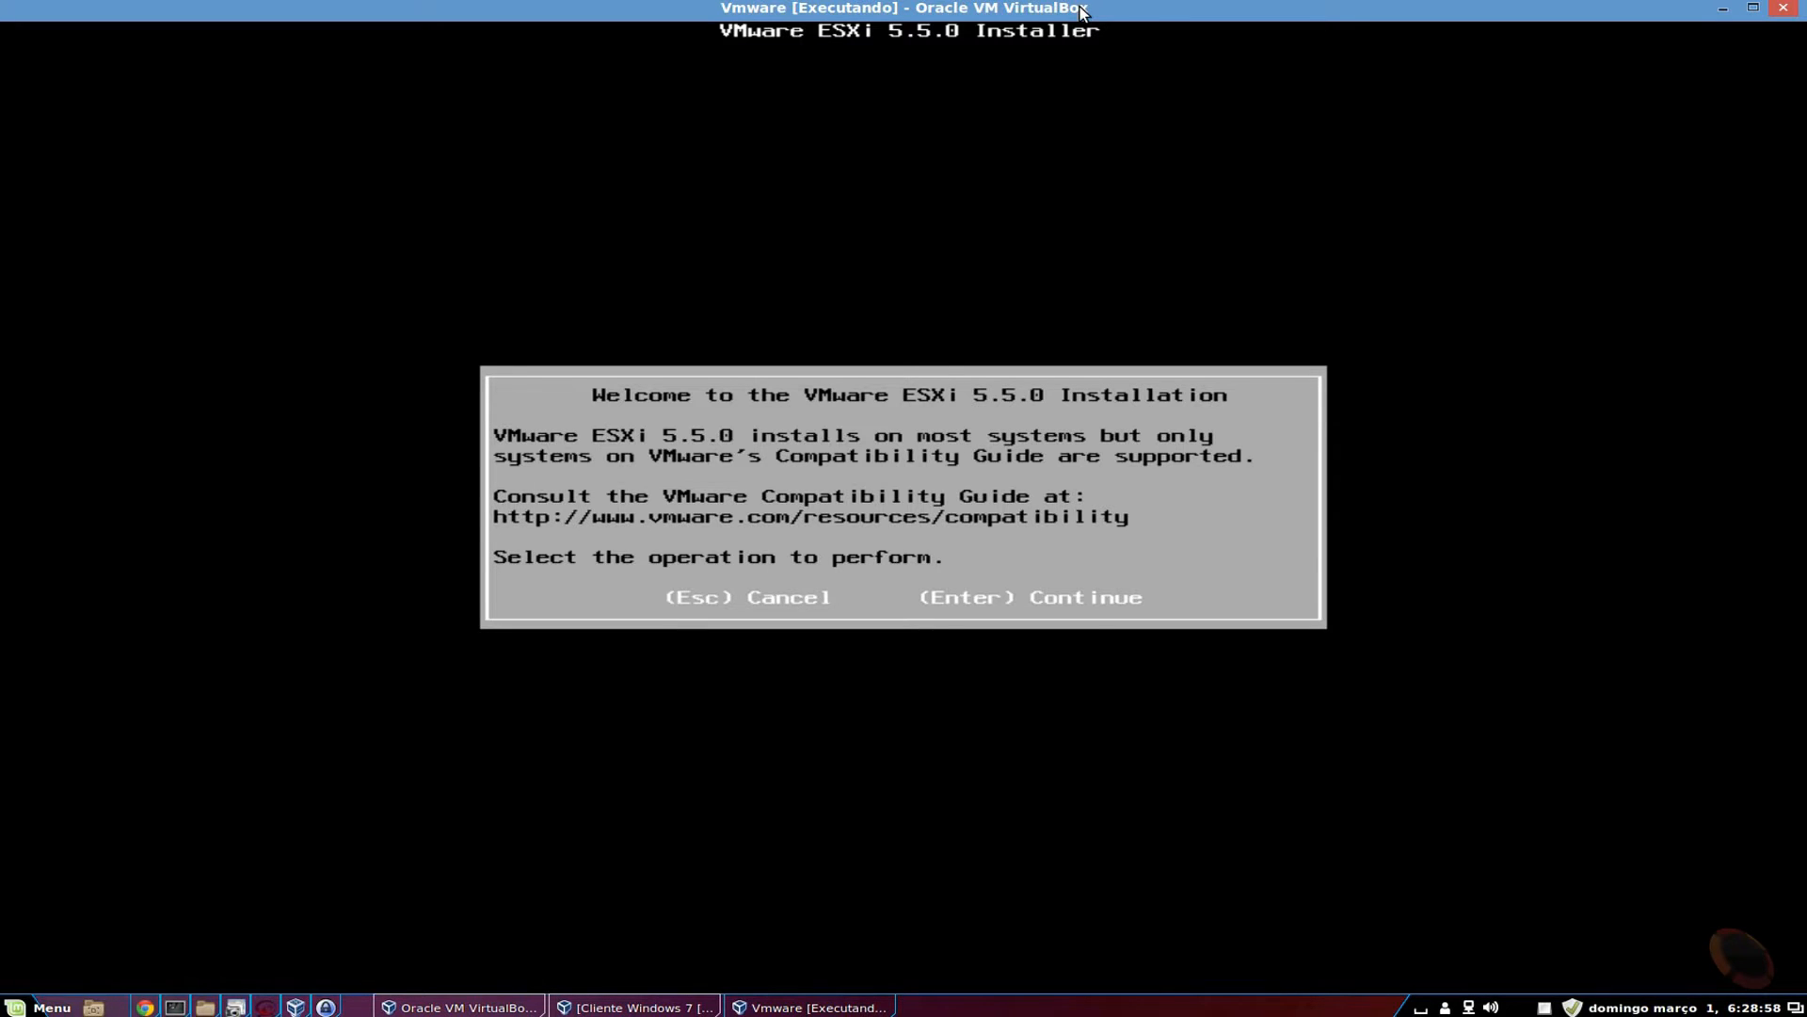
Continue past the ESXi welcome screen and accept the EULA with F11.
{"action": "key", "text": "Return"}
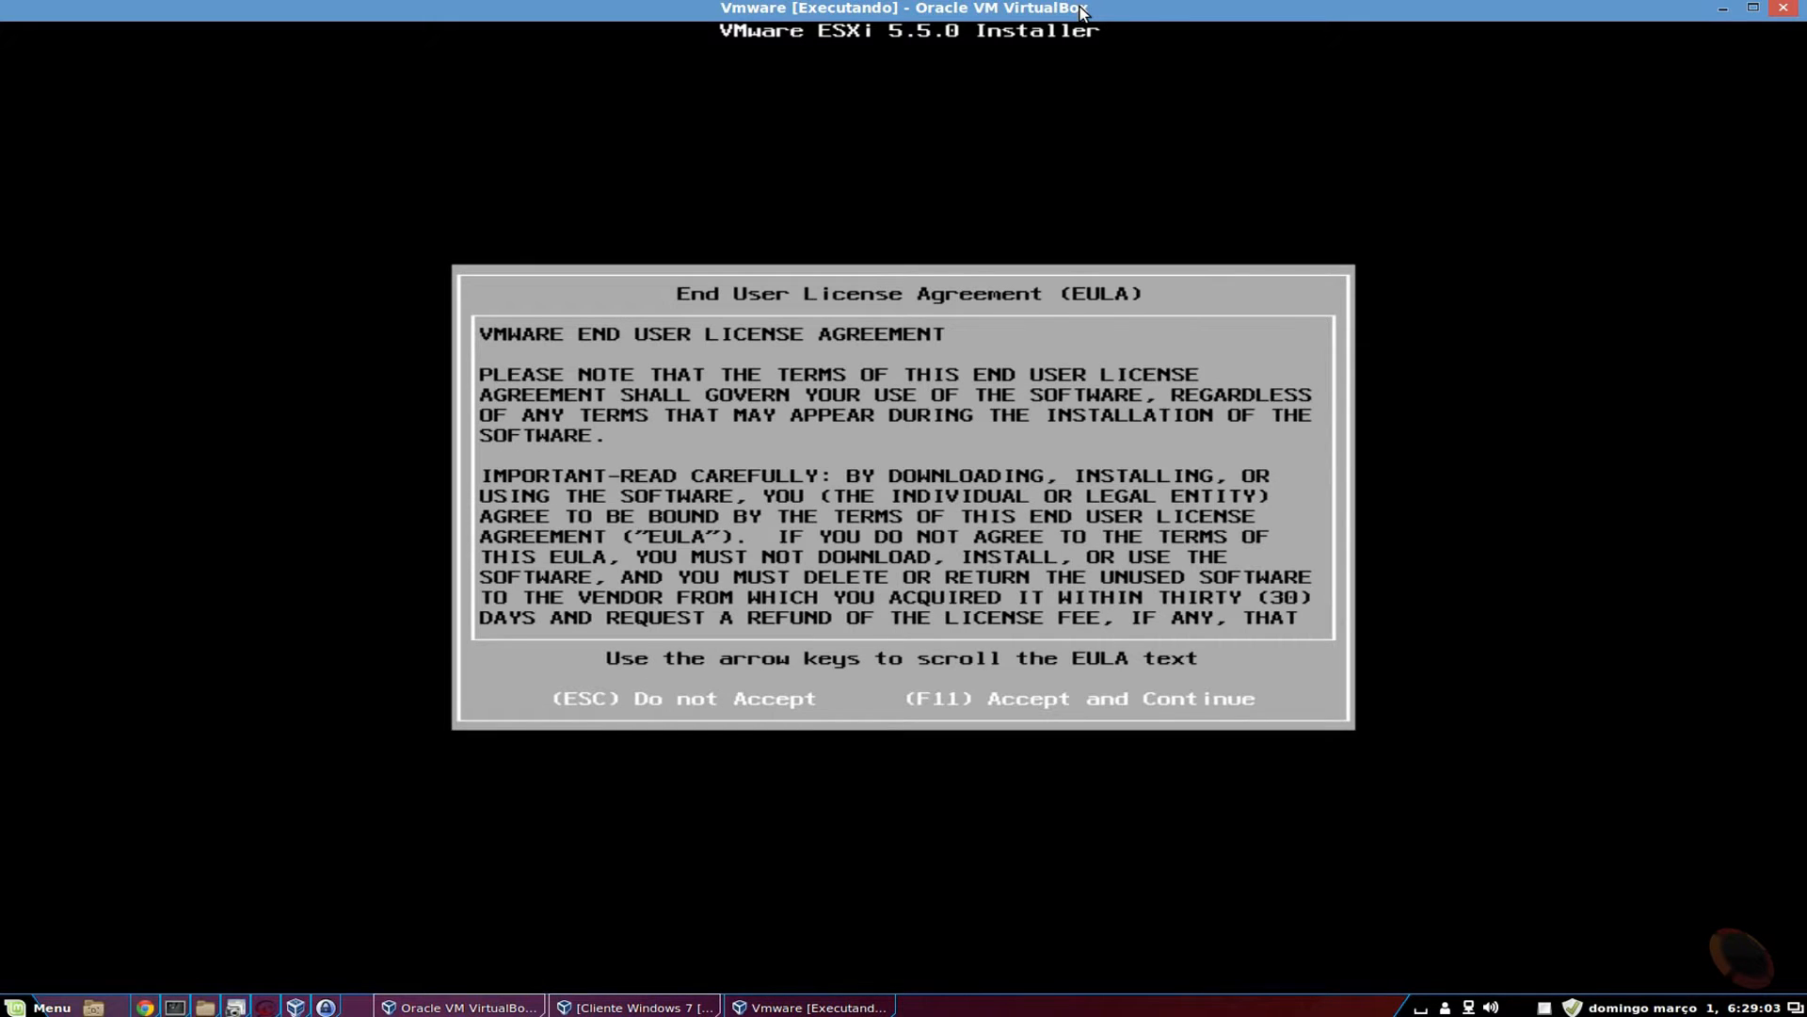
{"action": "key", "text": "Down"}
{"action": "key", "text": "Down"}
{"action": "key", "text": "Down"}
{"action": "key", "text": "Down"}
{"action": "key", "text": "Down"}
{"action": "key", "text": "Down"}
{"action": "key", "text": "Down"}
{"action": "key", "text": "Down"}
{"action": "key", "text": "Down"}
{"action": "key", "text": "Down"}
{"action": "key", "text": "Down"}
{"action": "key", "text": "Down"}
{"action": "key", "text": "Down"}
{"action": "key", "text": "Down"}
{"action": "key", "text": "Down"}
{"action": "key", "text": "Down"}
{"action": "key", "text": "Down"}
{"action": "key", "text": "Down"}
{"action": "key", "text": "Down"}
{"action": "key", "text": "Down"}
{"action": "key", "text": "Down"}
{"action": "key", "text": "Down"}
{"action": "key", "text": "Down"}
{"action": "key", "text": "Down"}
{"action": "key", "text": "Down"}
{"action": "key", "text": "Down"}
{"action": "key", "text": "Down"}
{"action": "key", "text": "Down"}
{"action": "key", "text": "Down"}
{"action": "key", "text": "Down"}
{"action": "key", "text": "Down"}
{"action": "key", "text": "Down"}
{"action": "key", "text": "Down"}
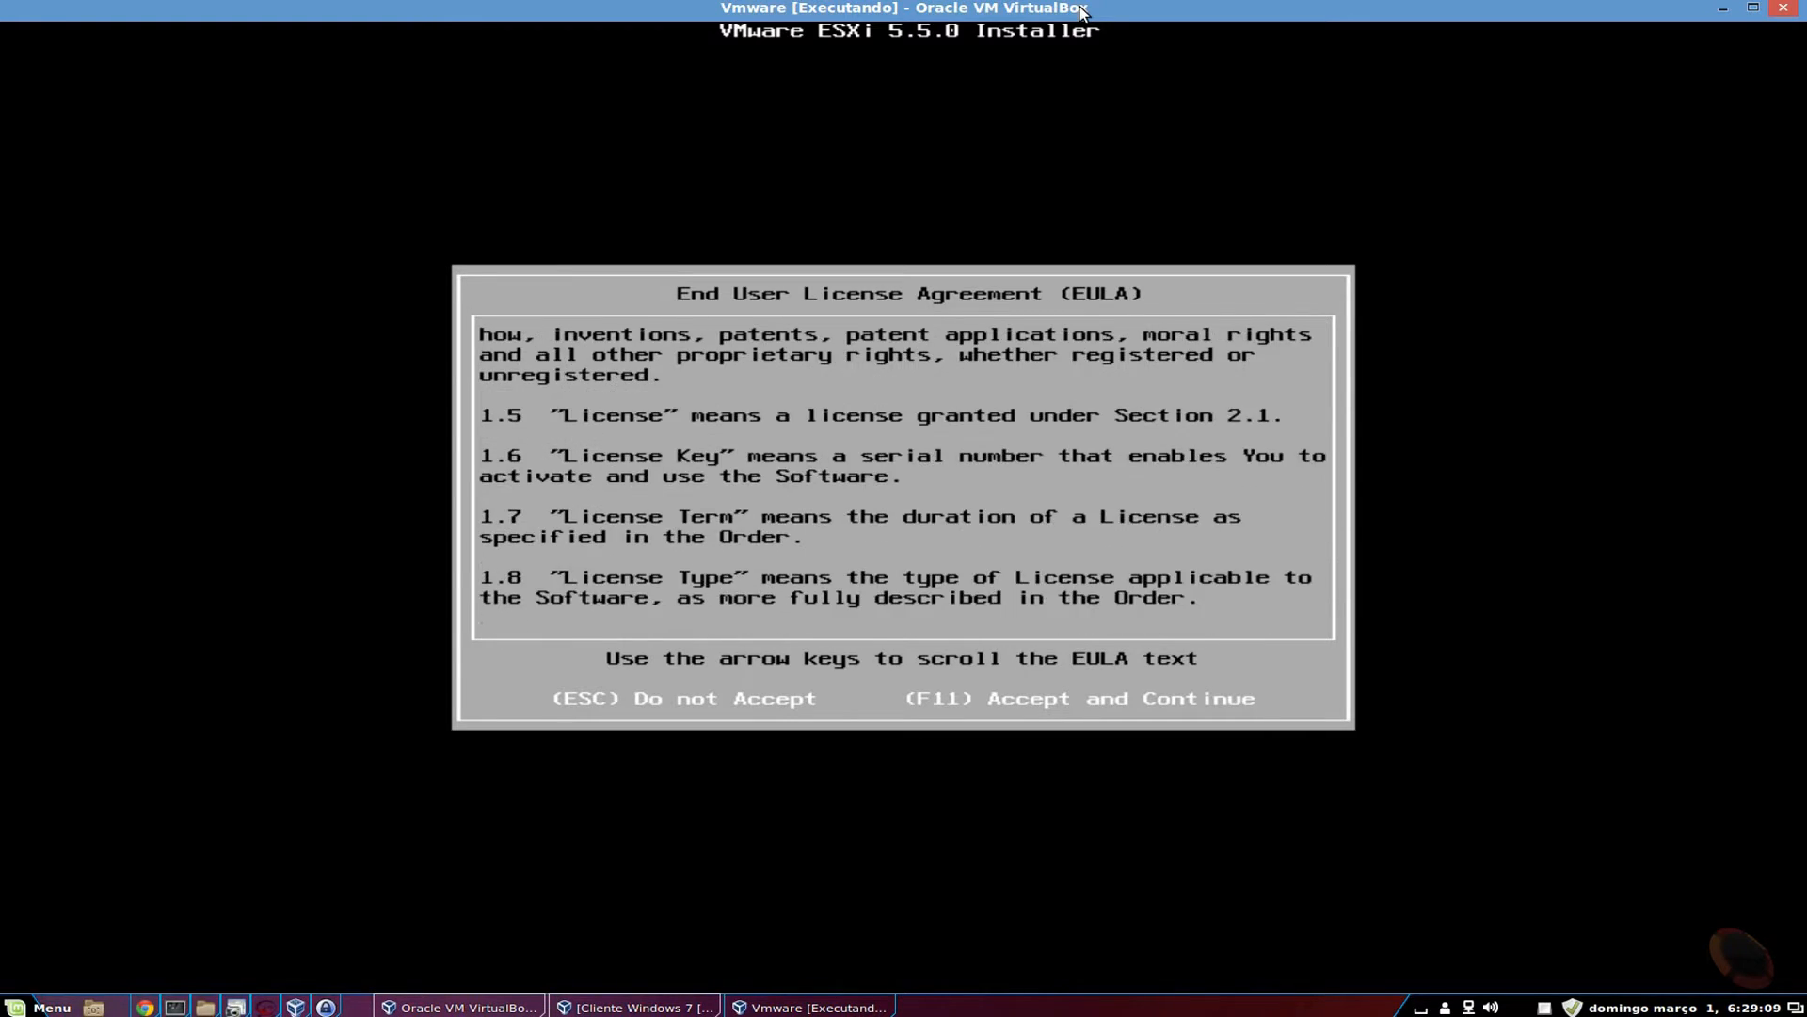
{"action": "key", "text": "F11"}
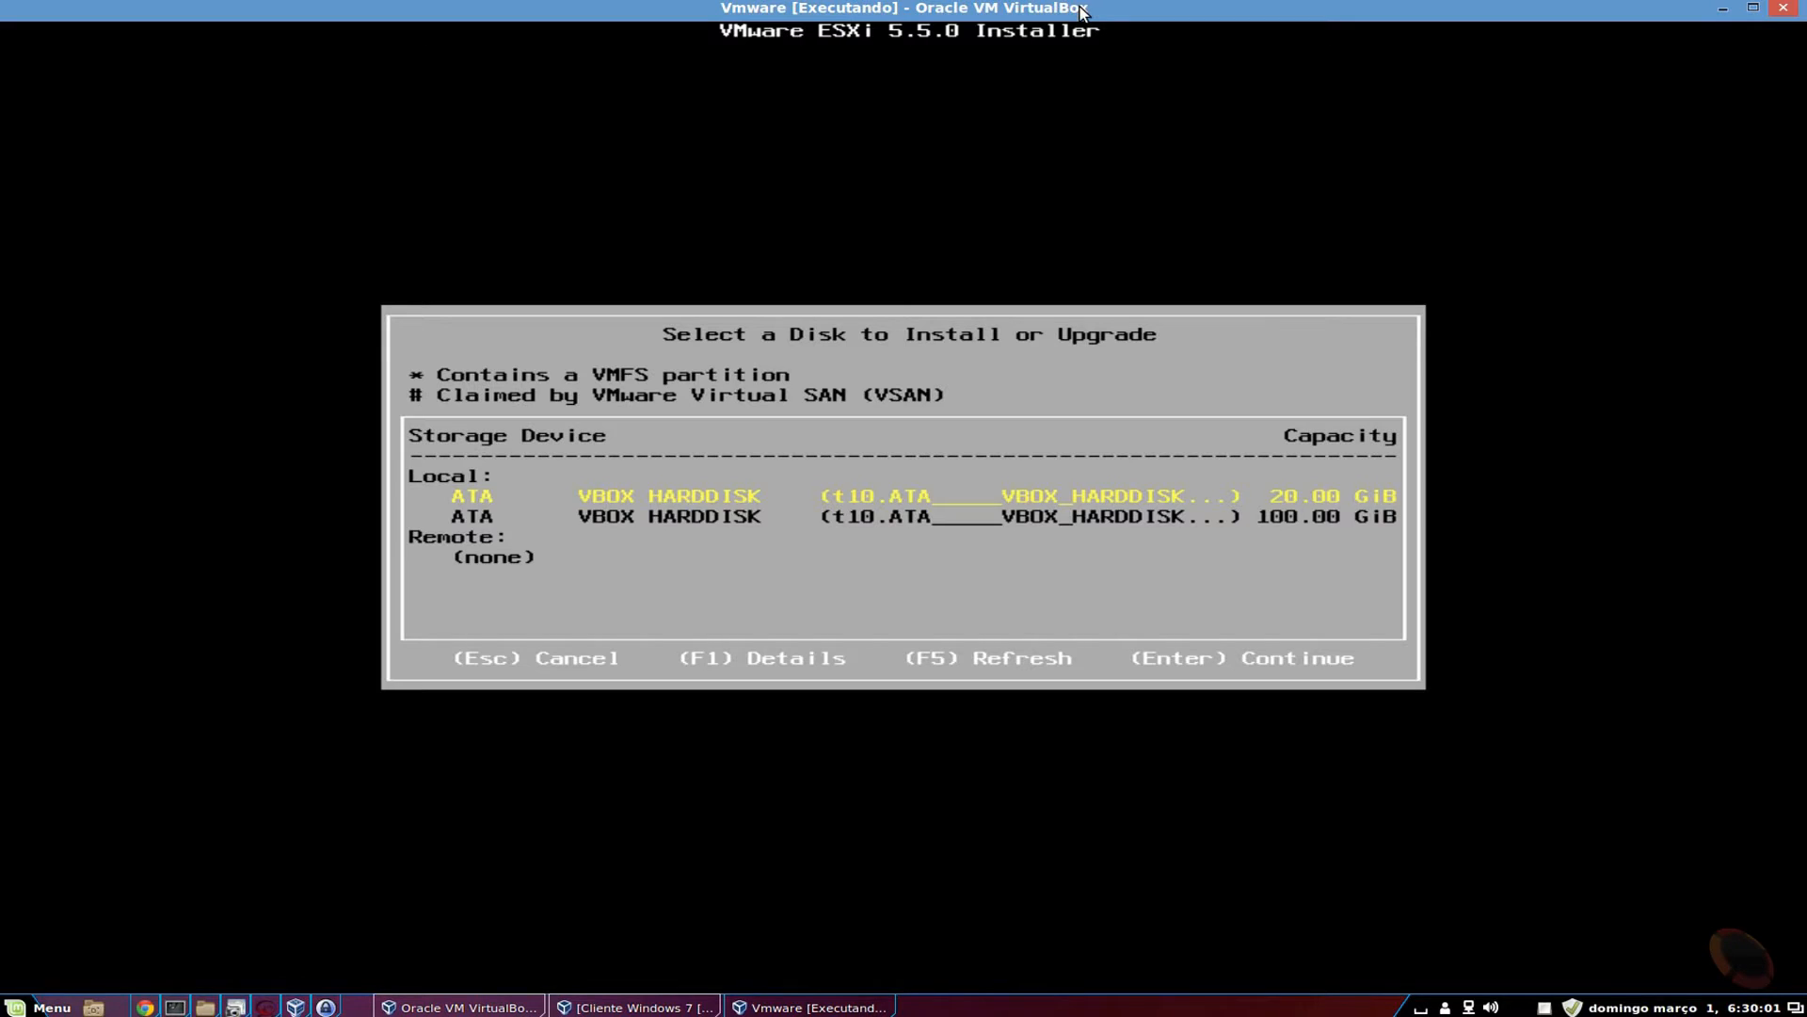
Choose the 20 GiB VBOX HARDDISK as the install target and the Brazilian keyboard layout.
{"action": "key", "text": "Down"}
{"action": "key", "text": "Up"}
{"action": "key", "text": "Return"}
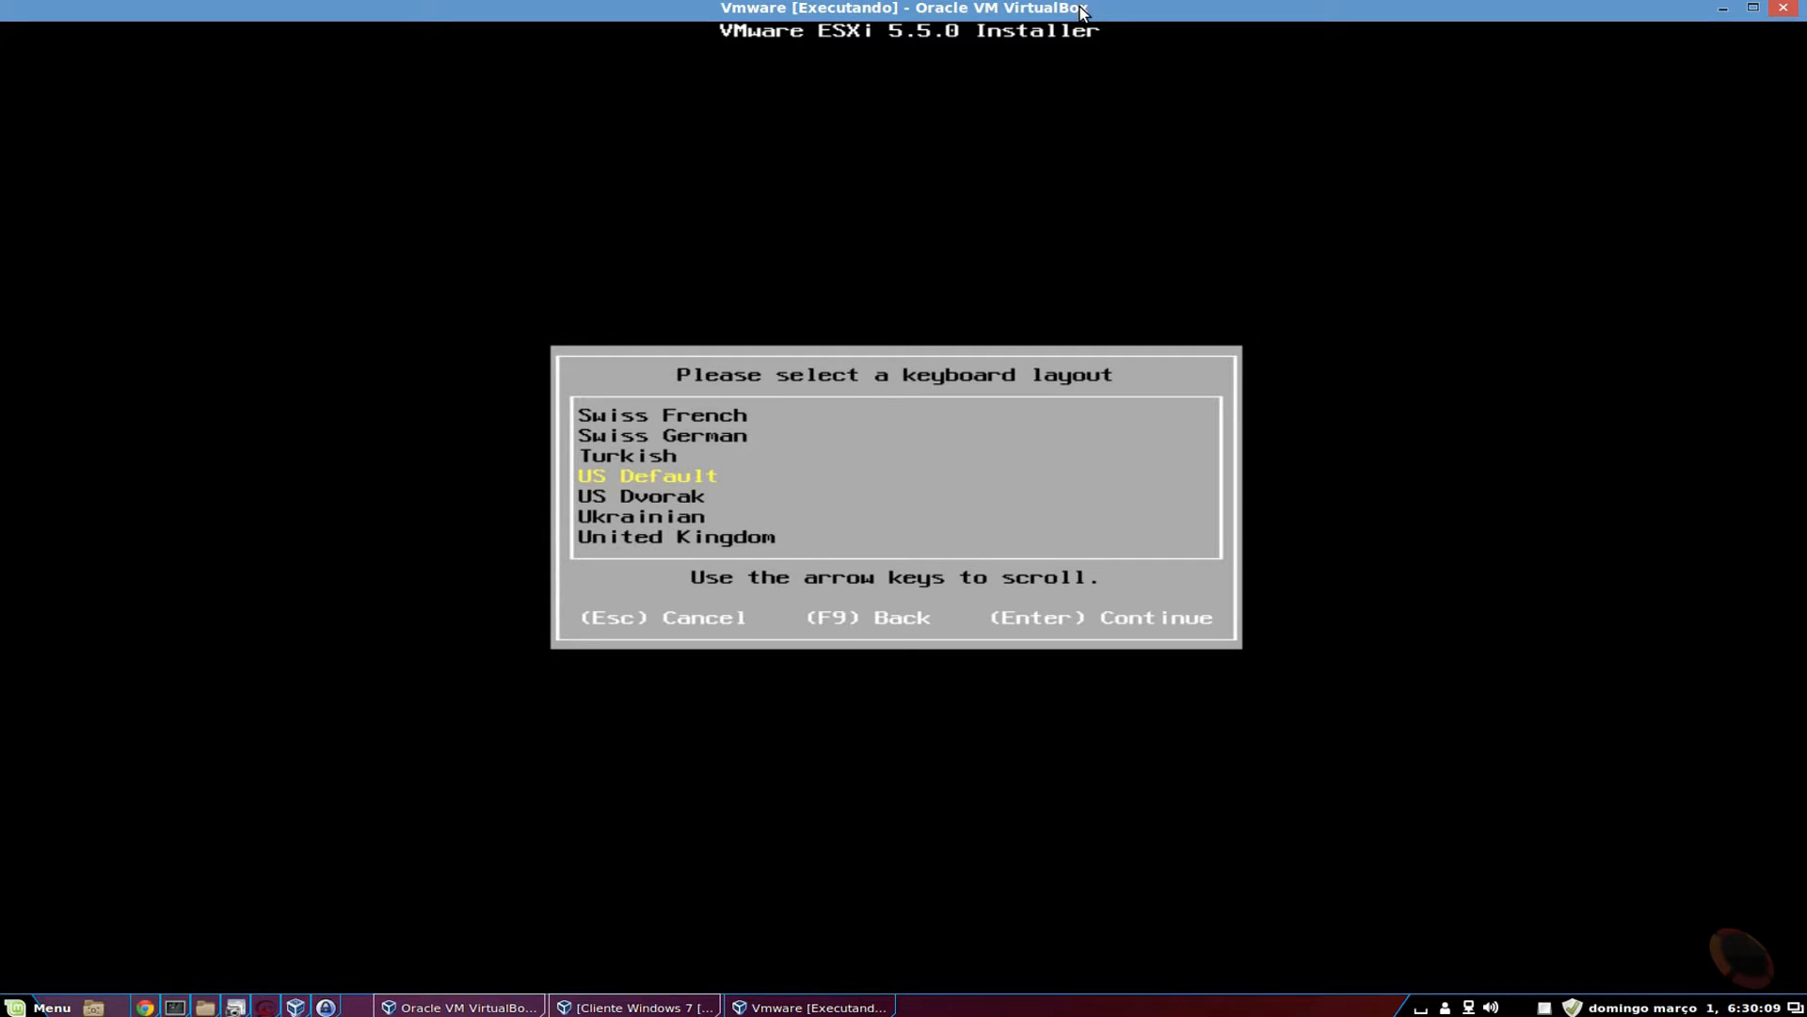
{"action": "key", "text": "Up"}
{"action": "key", "text": "Up"}
{"action": "key", "text": "Up"}
{"action": "key", "text": "Up"}
{"action": "key", "text": "Up"}
{"action": "key", "text": "Up"}
{"action": "key", "text": "Up"}
{"action": "key", "text": "Up"}
{"action": "key", "text": "Up"}
{"action": "key", "text": "Up"}
{"action": "key", "text": "Up"}
{"action": "key", "text": "Up"}
{"action": "key", "text": "Up"}
{"action": "key", "text": "Up"}
{"action": "key", "text": "Up"}
{"action": "key", "text": "Up"}
{"action": "key", "text": "Up"}
{"action": "key", "text": "Up"}
{"action": "key", "text": "Up"}
{"action": "key", "text": "Up"}
{"action": "key", "text": "Up"}
{"action": "key", "text": "Up"}
{"action": "key", "text": "Up"}
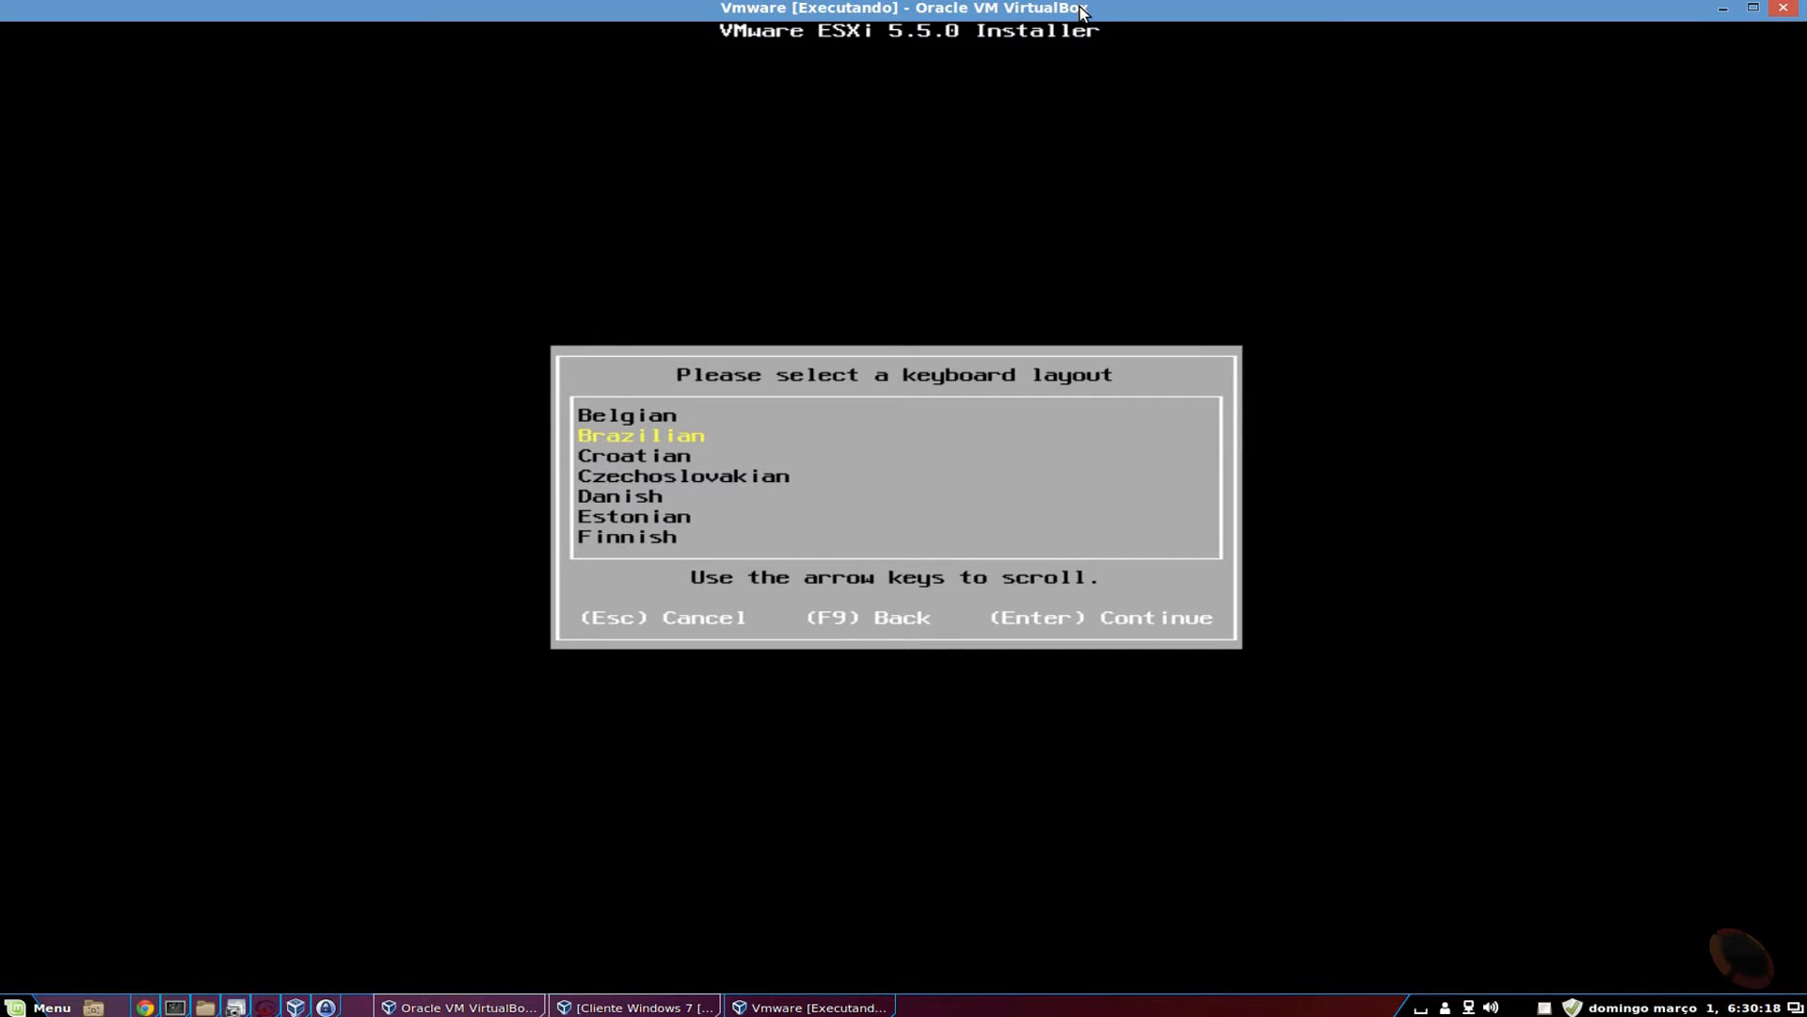
{"action": "key", "text": "Return"}
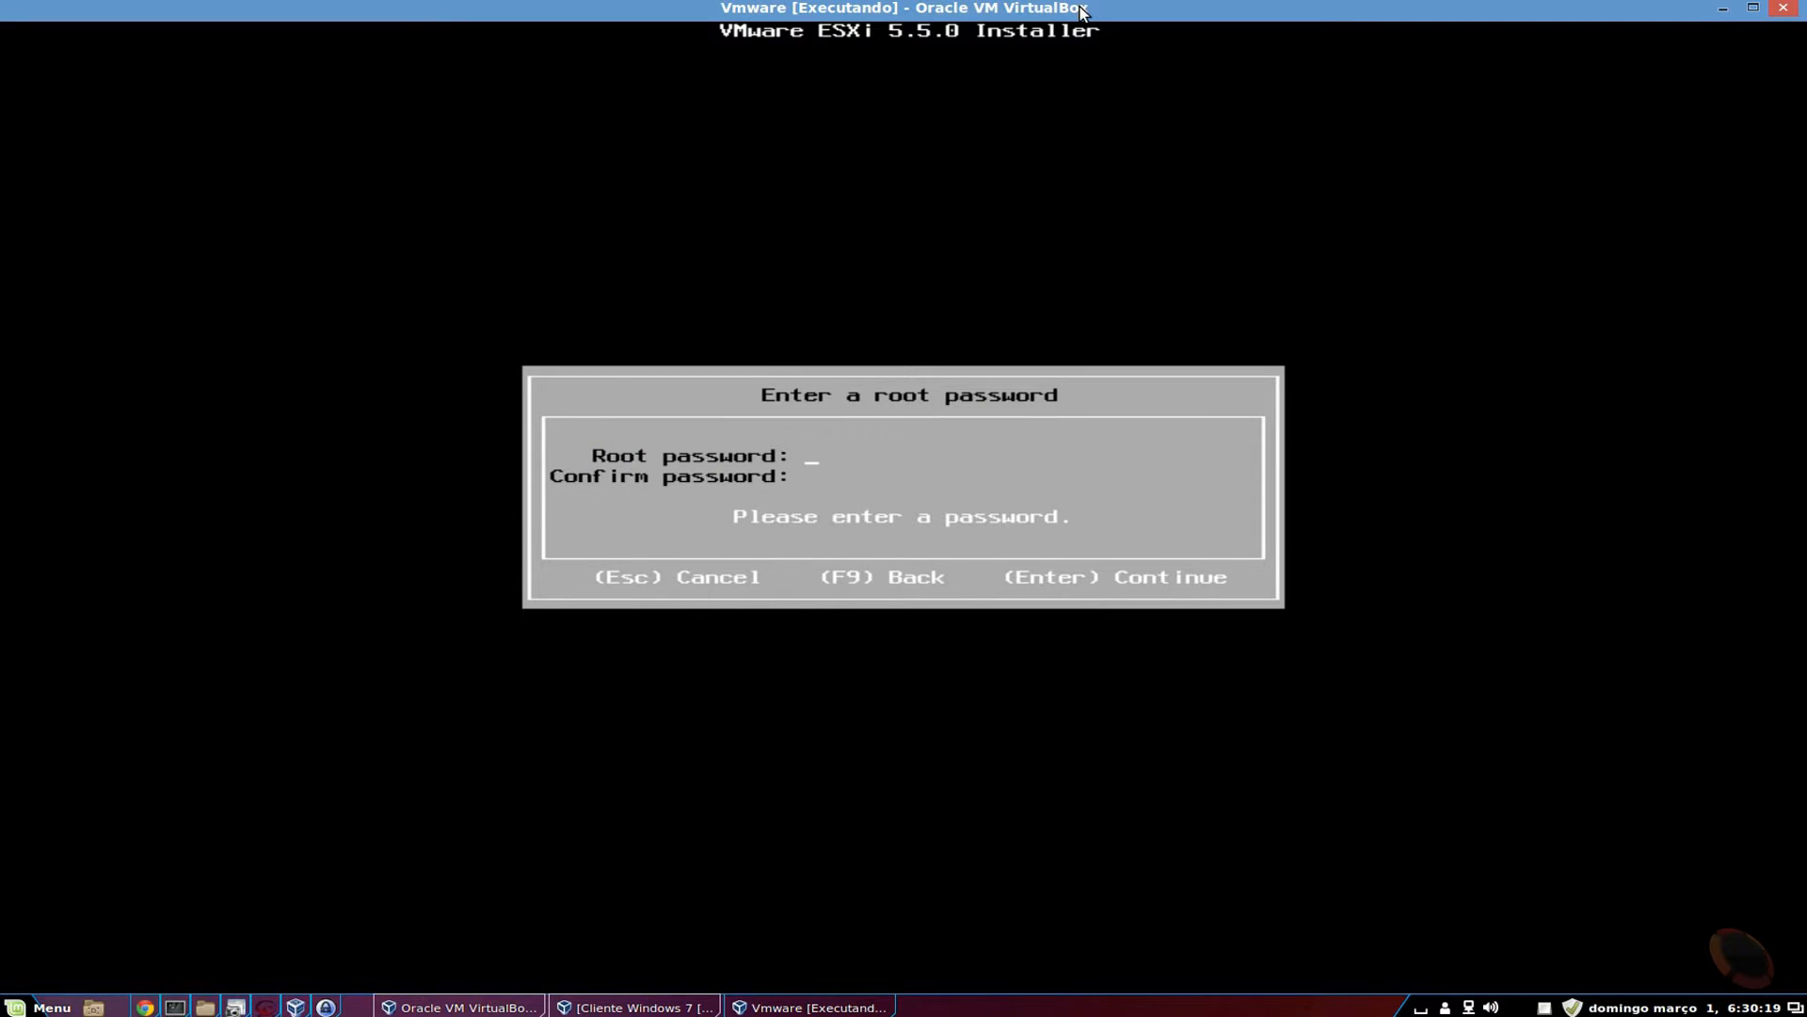
Enter the root password and confirm it.
{"action": "type", "text": "*********"}
{"action": "key", "text": "Tab"}
{"action": "type", "text": "******"}
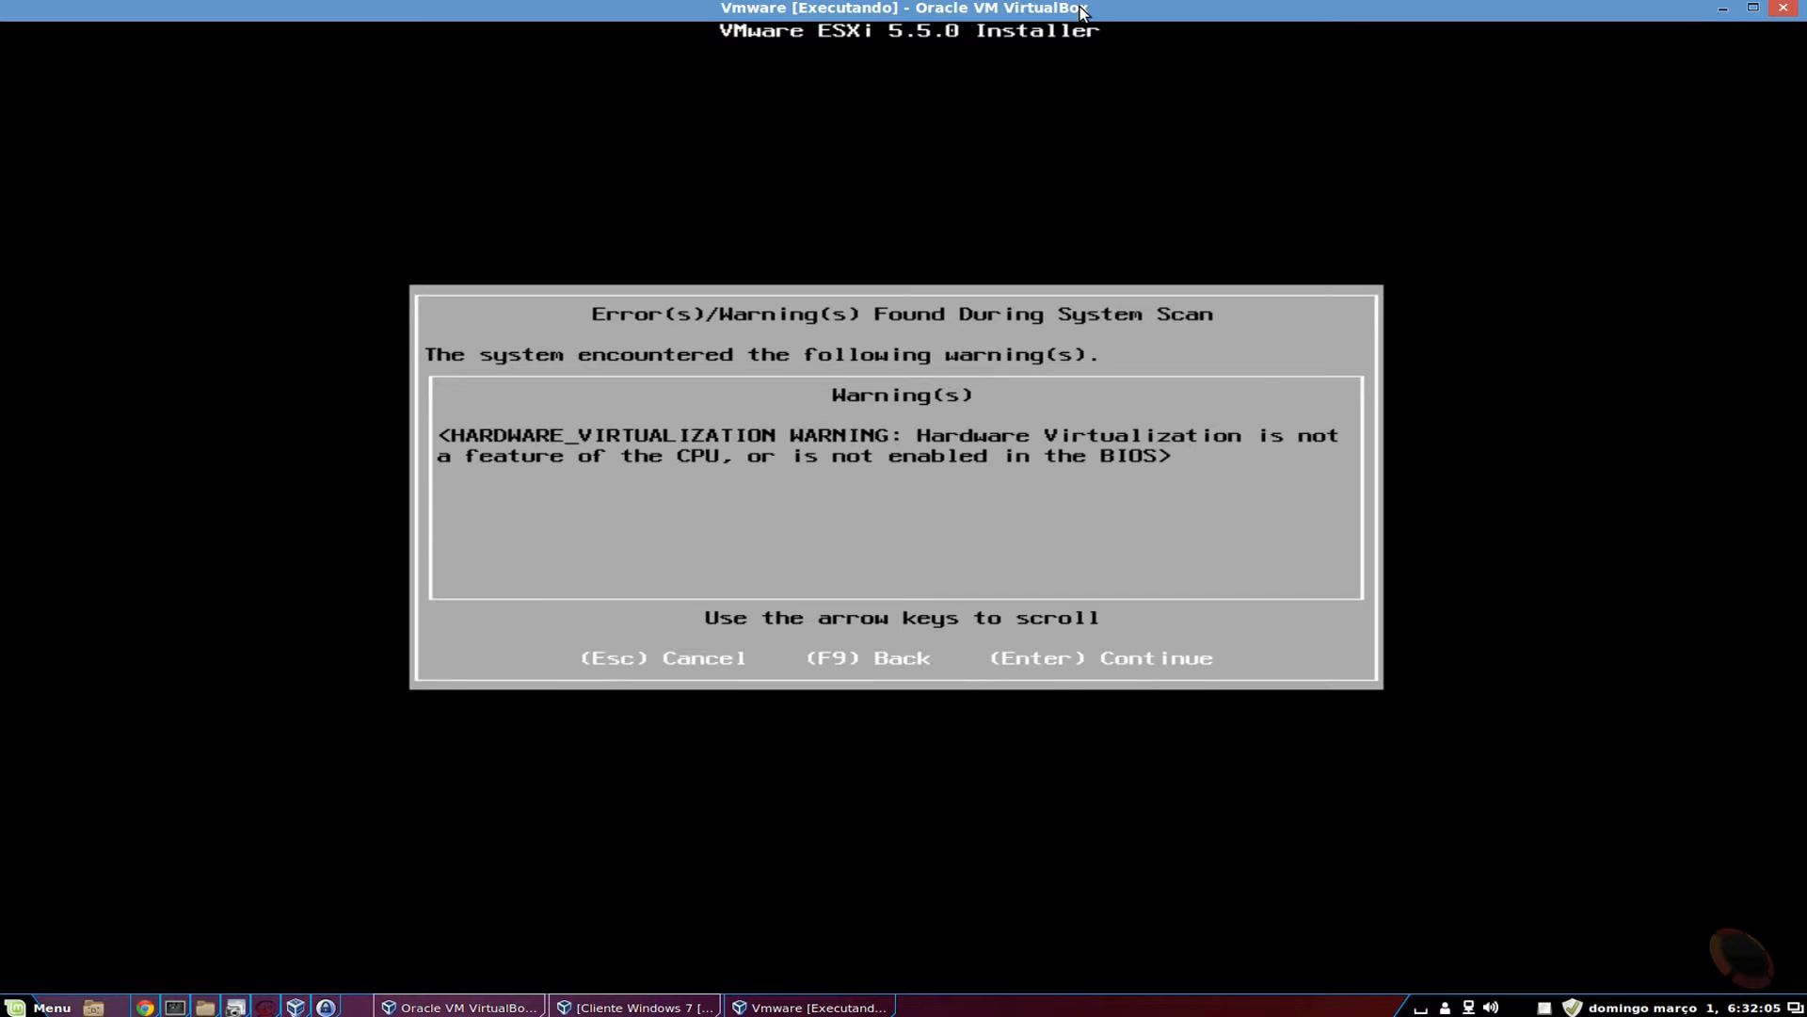
Continue past the hardware virtualization warning and confirm installing ESXi 5.5.0 onto the VBOX disk.
{"action": "key", "text": "Return"}
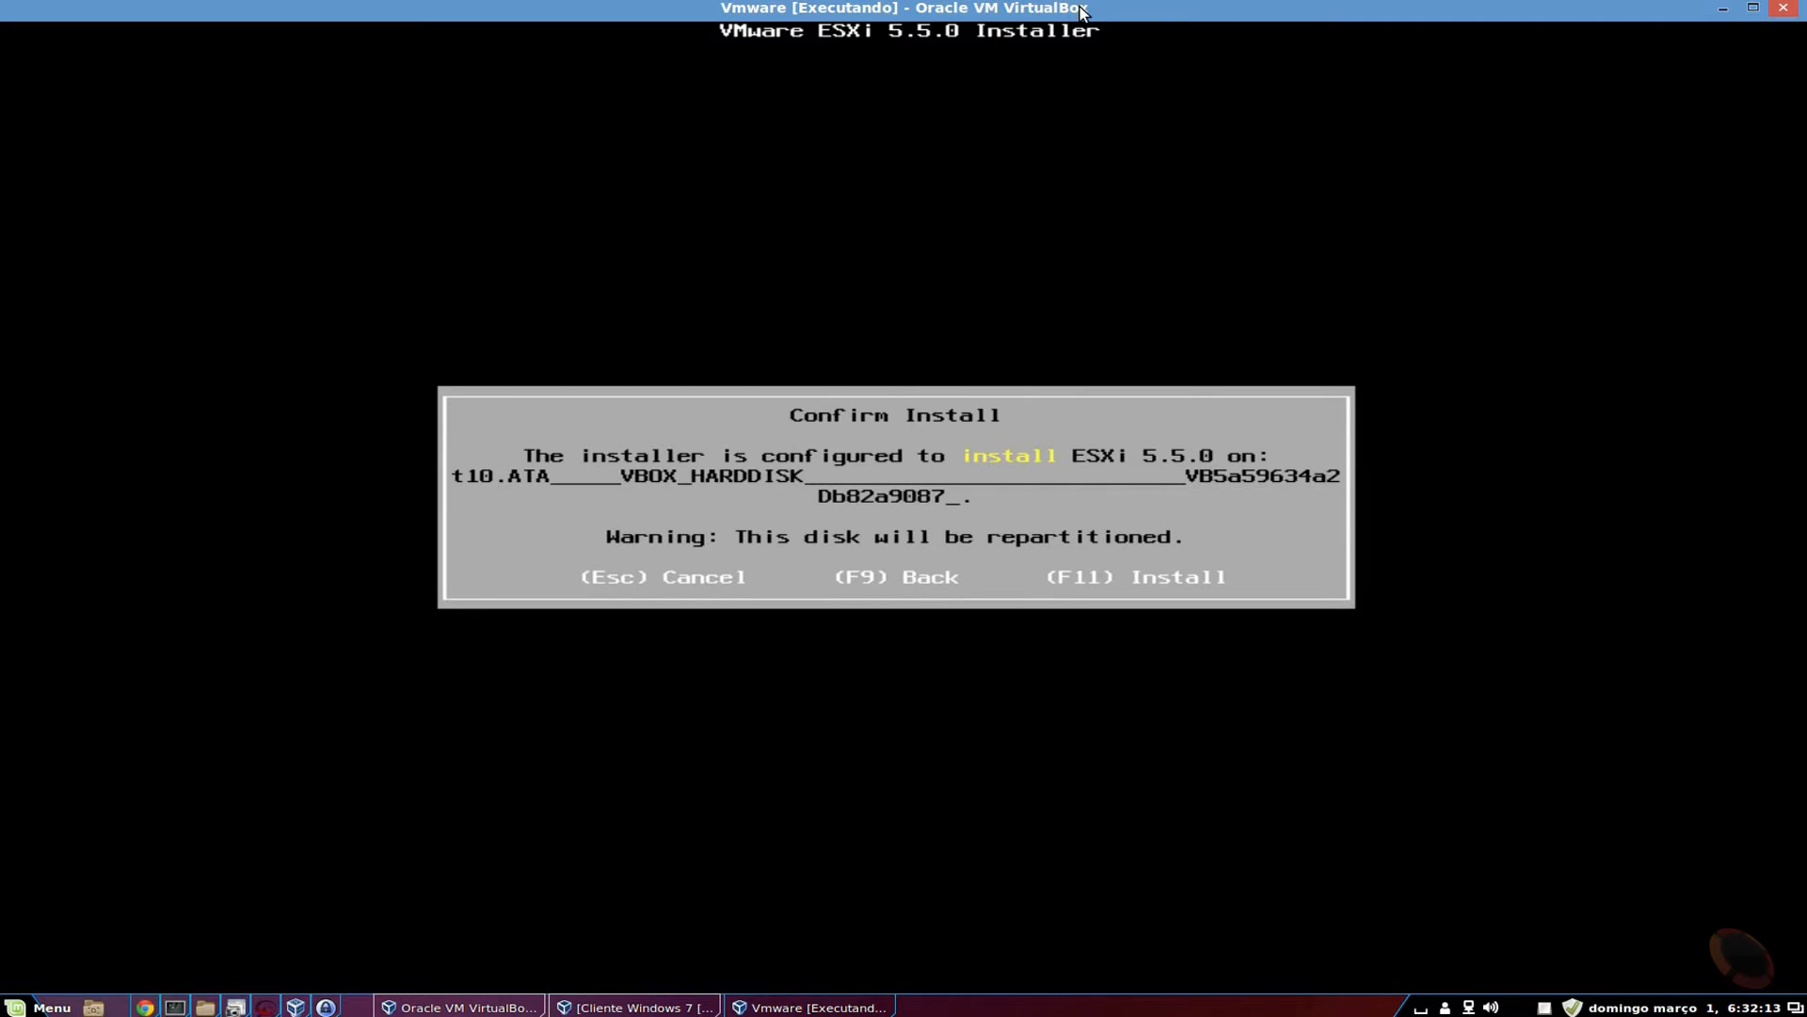
{"action": "key", "text": "F11"}
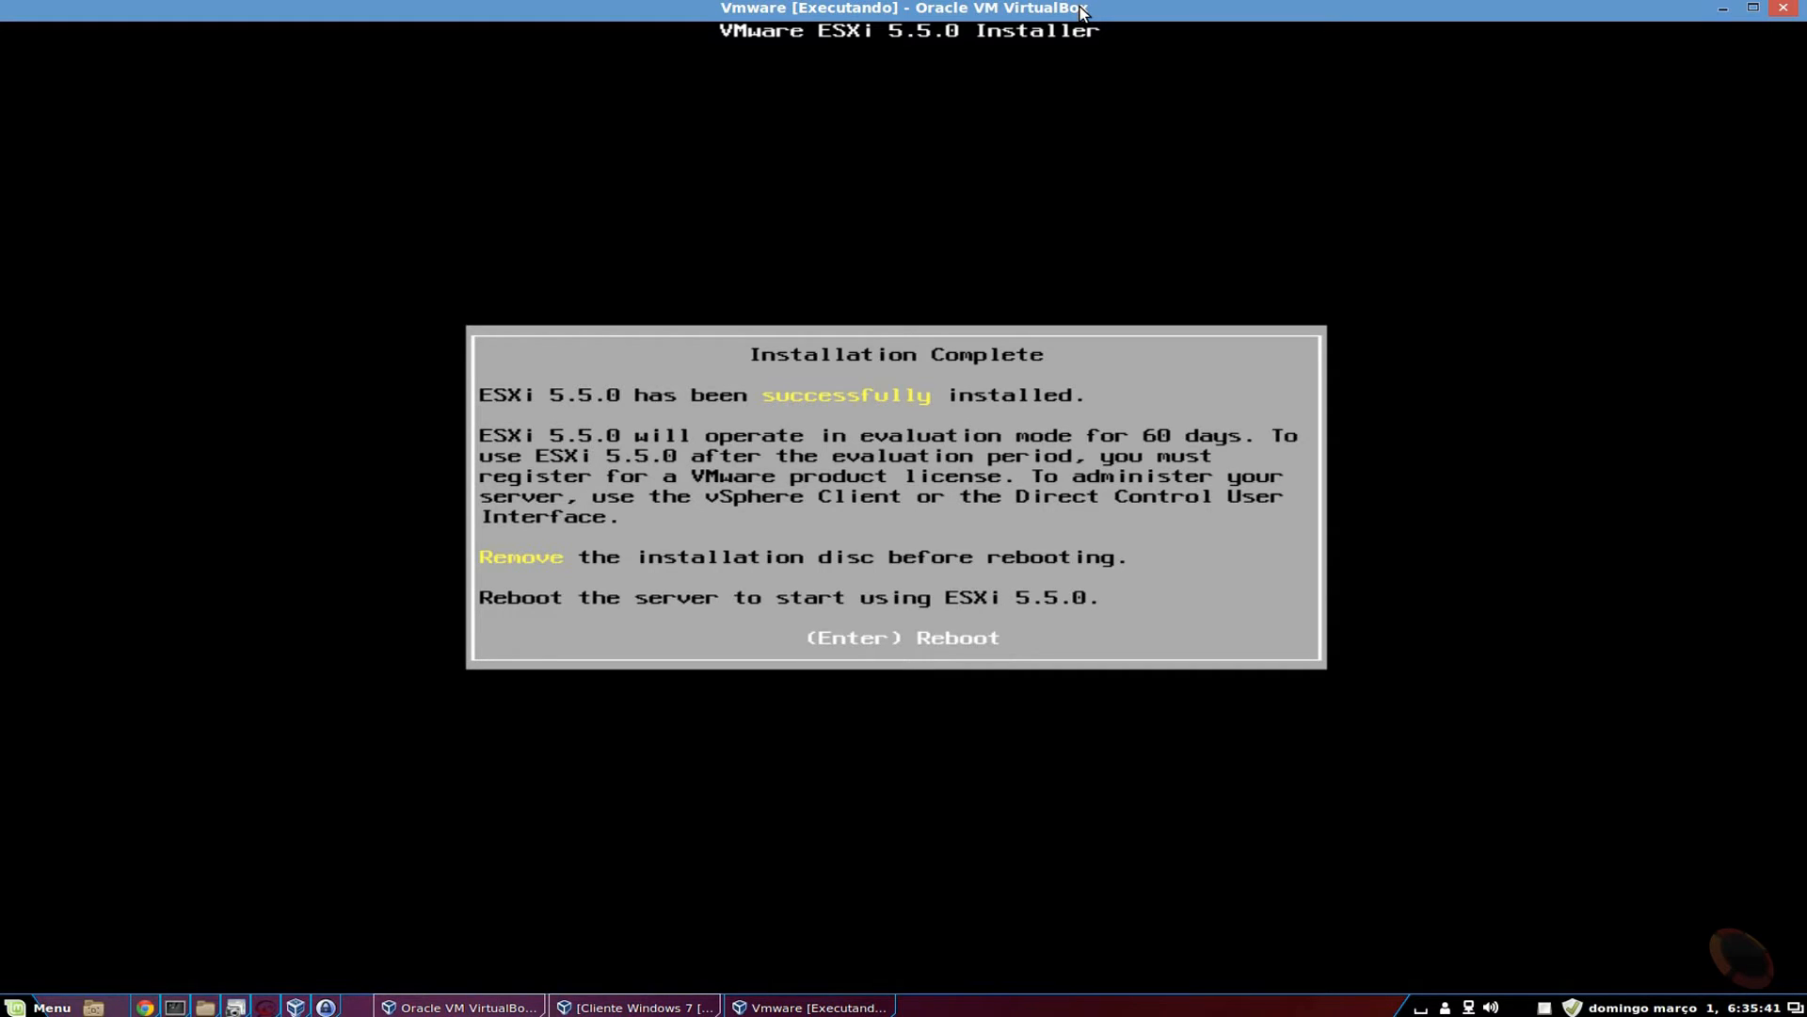
Reboot the server after installation so ESXi boots to its console at 192.168.0.12.
{"action": "key", "text": "Return"}
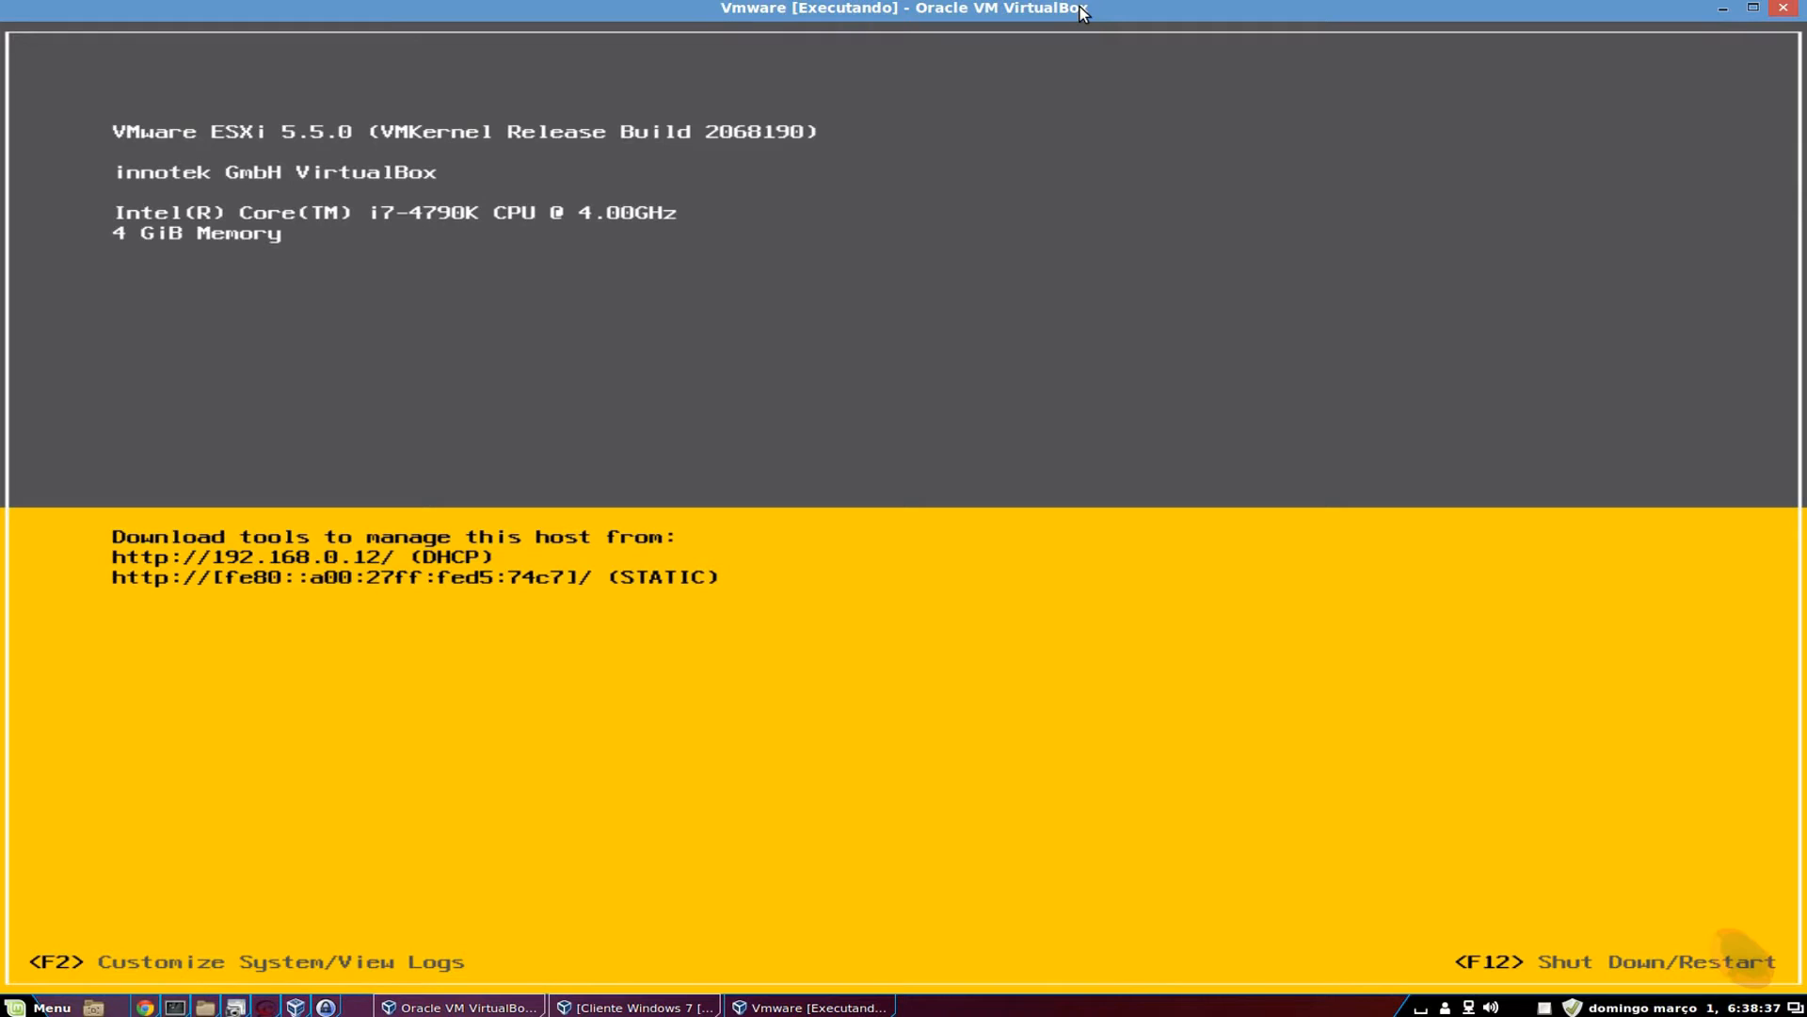
Log in to the ESXi console as root with the root password.
{"action": "key", "text": "F2"}
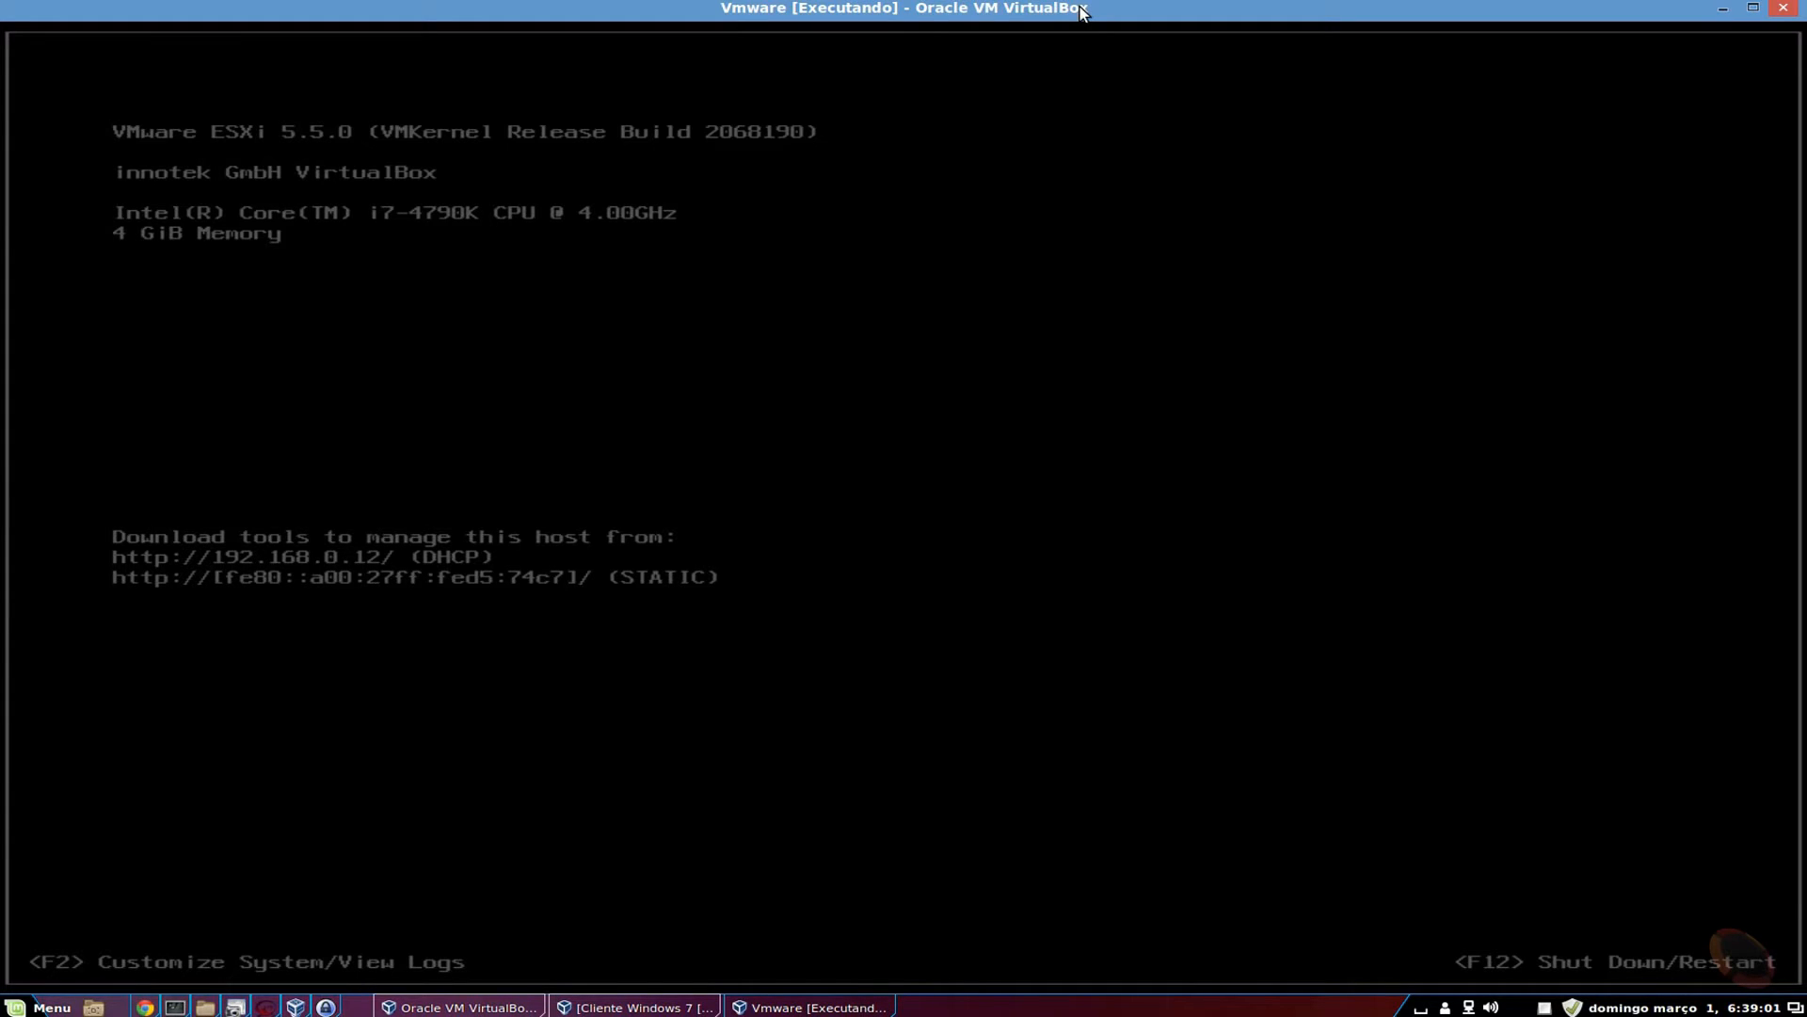
{"action": "key", "text": "F2"}
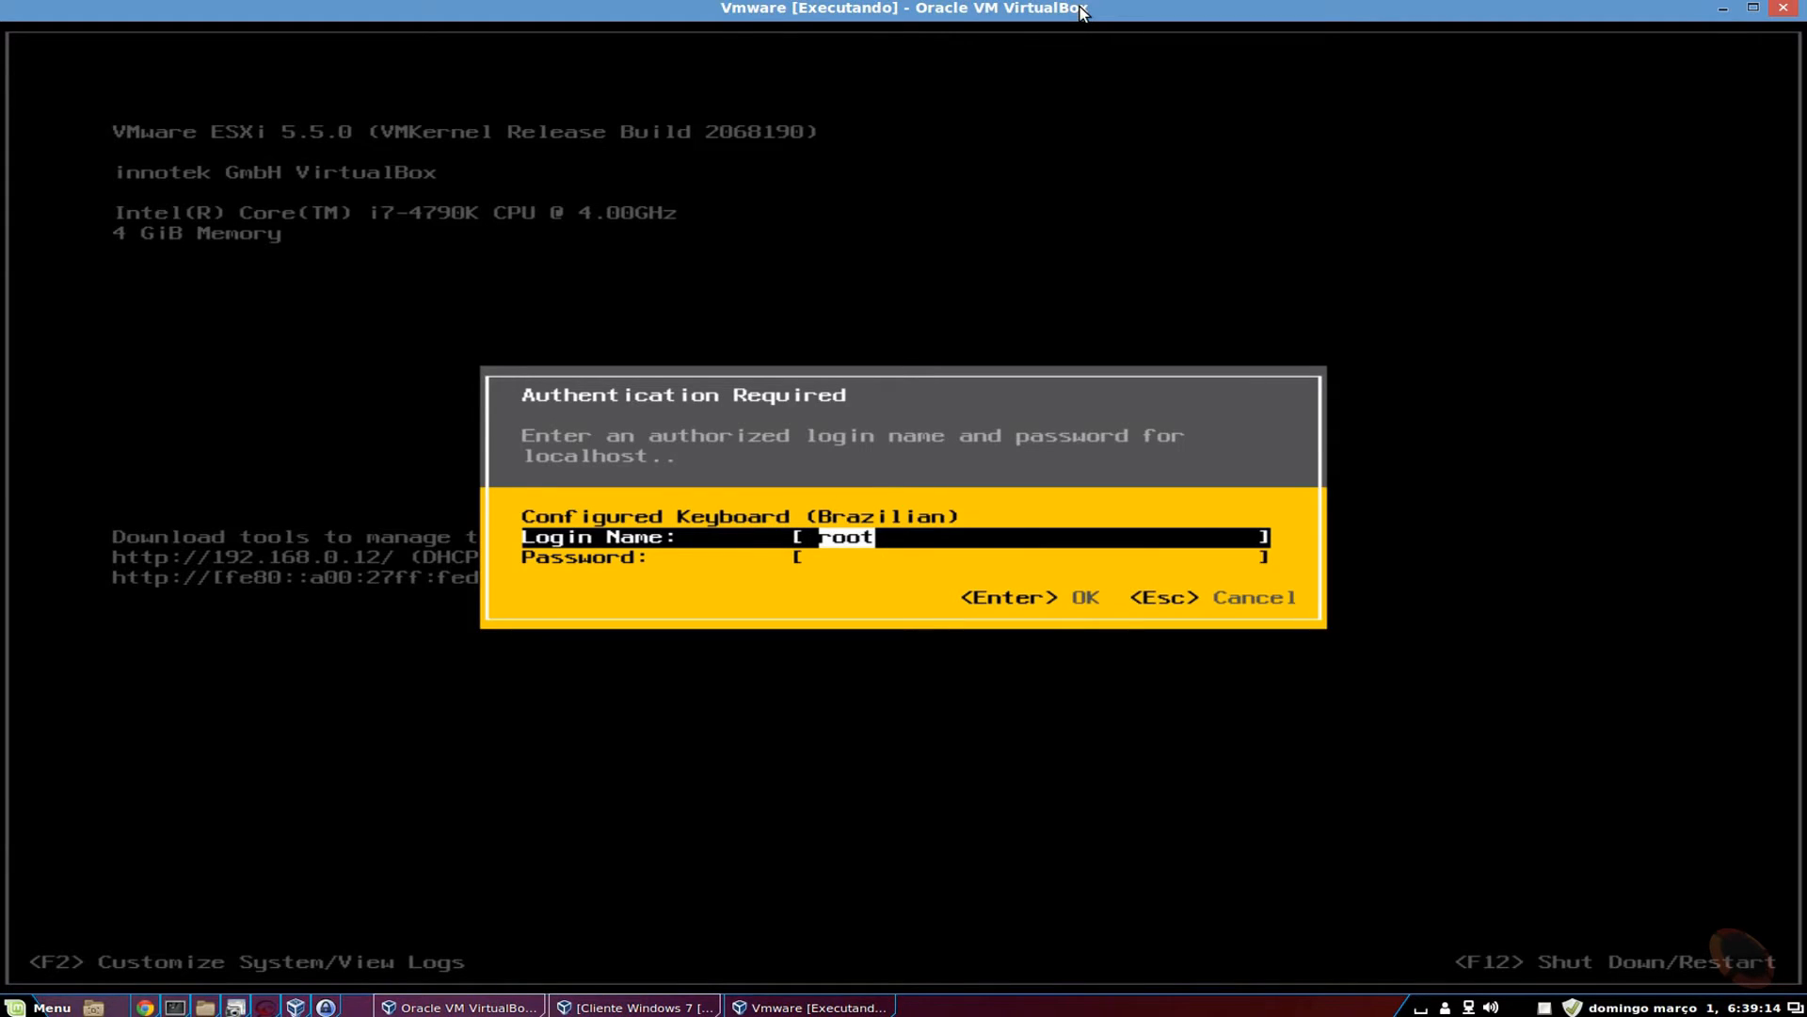
{"action": "key", "text": "Tab"}
{"action": "type", "text": "*******"}
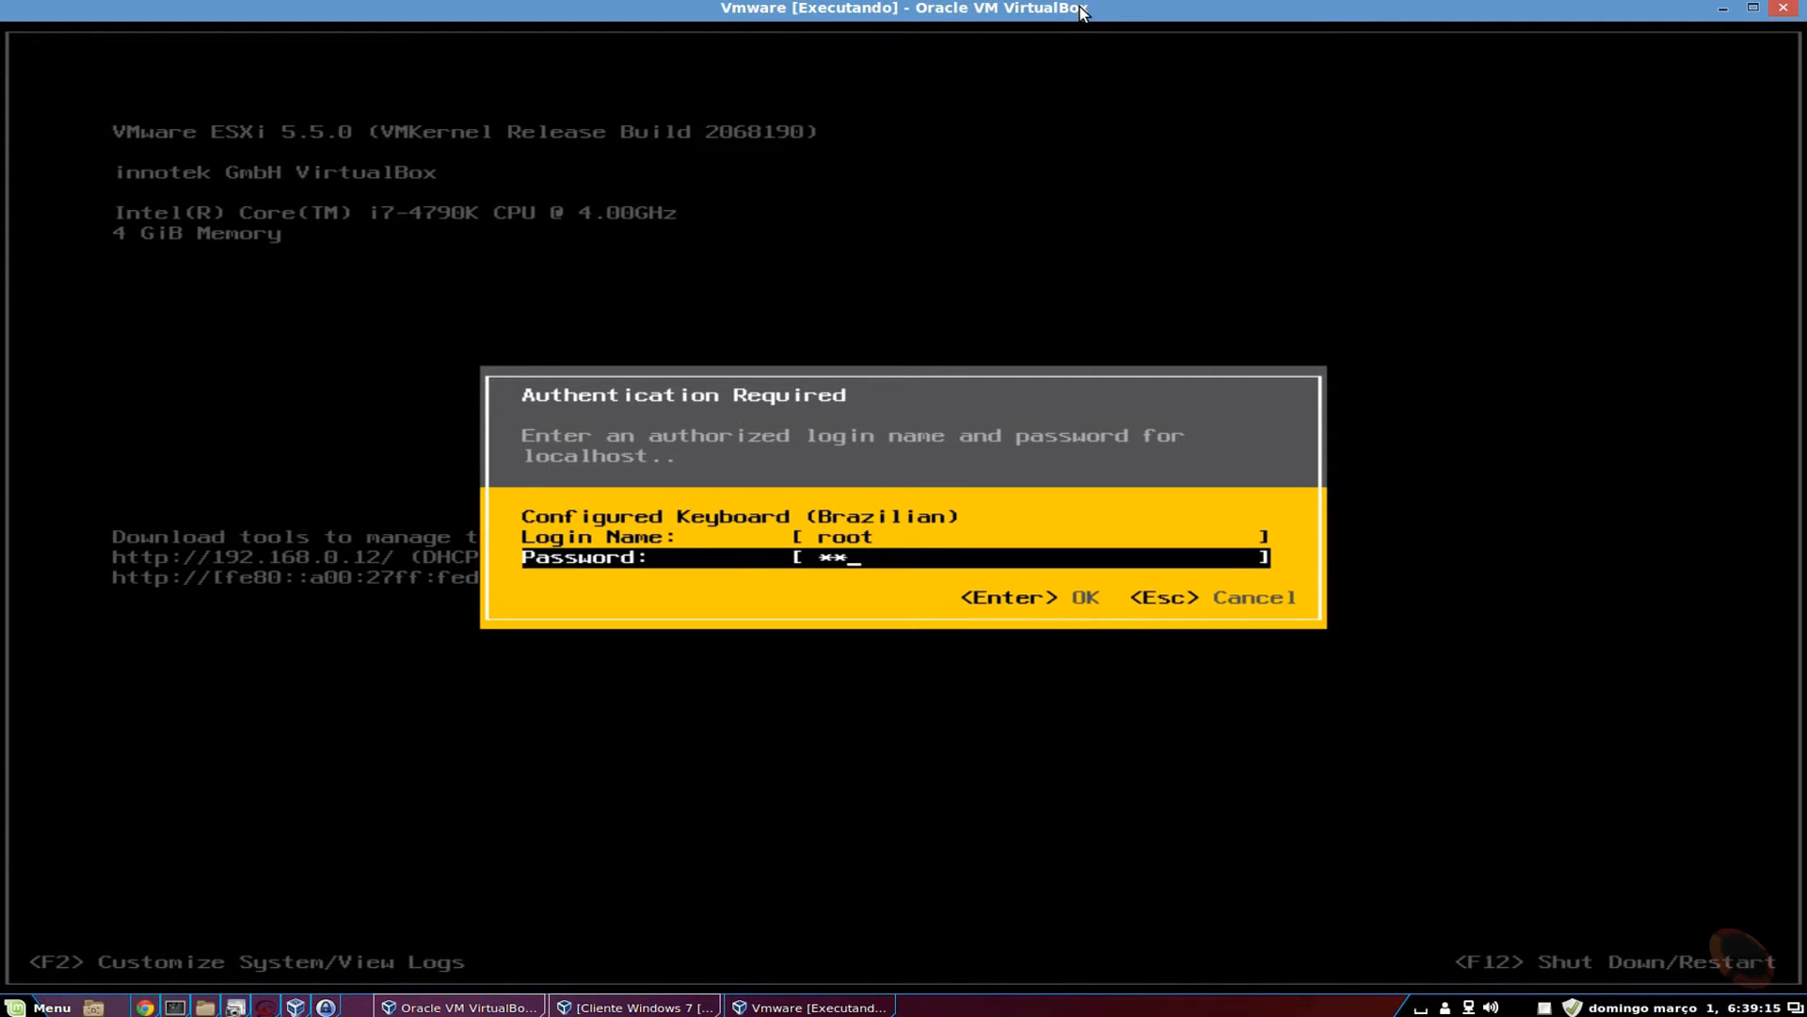
{"action": "key", "text": "Return"}
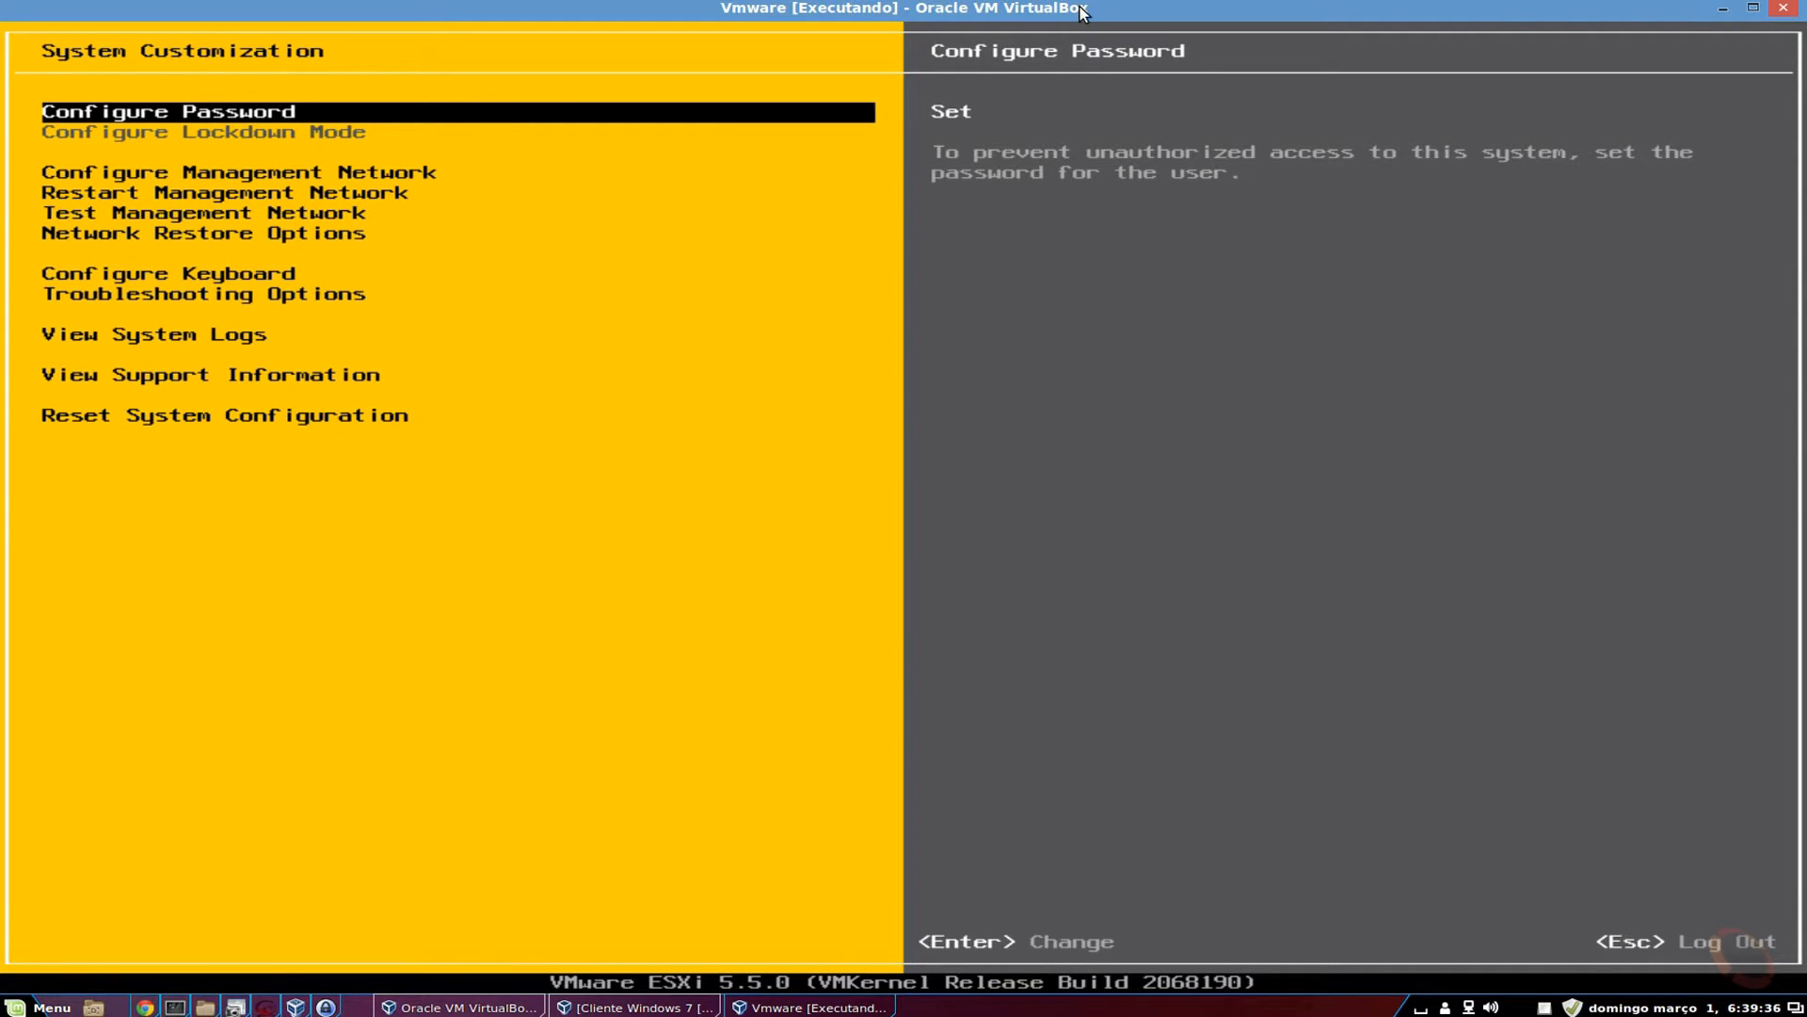
Open Configure Management Network and its Network Adapters list showing vmnic0 to vmnic3.
{"action": "key", "text": "Down"}
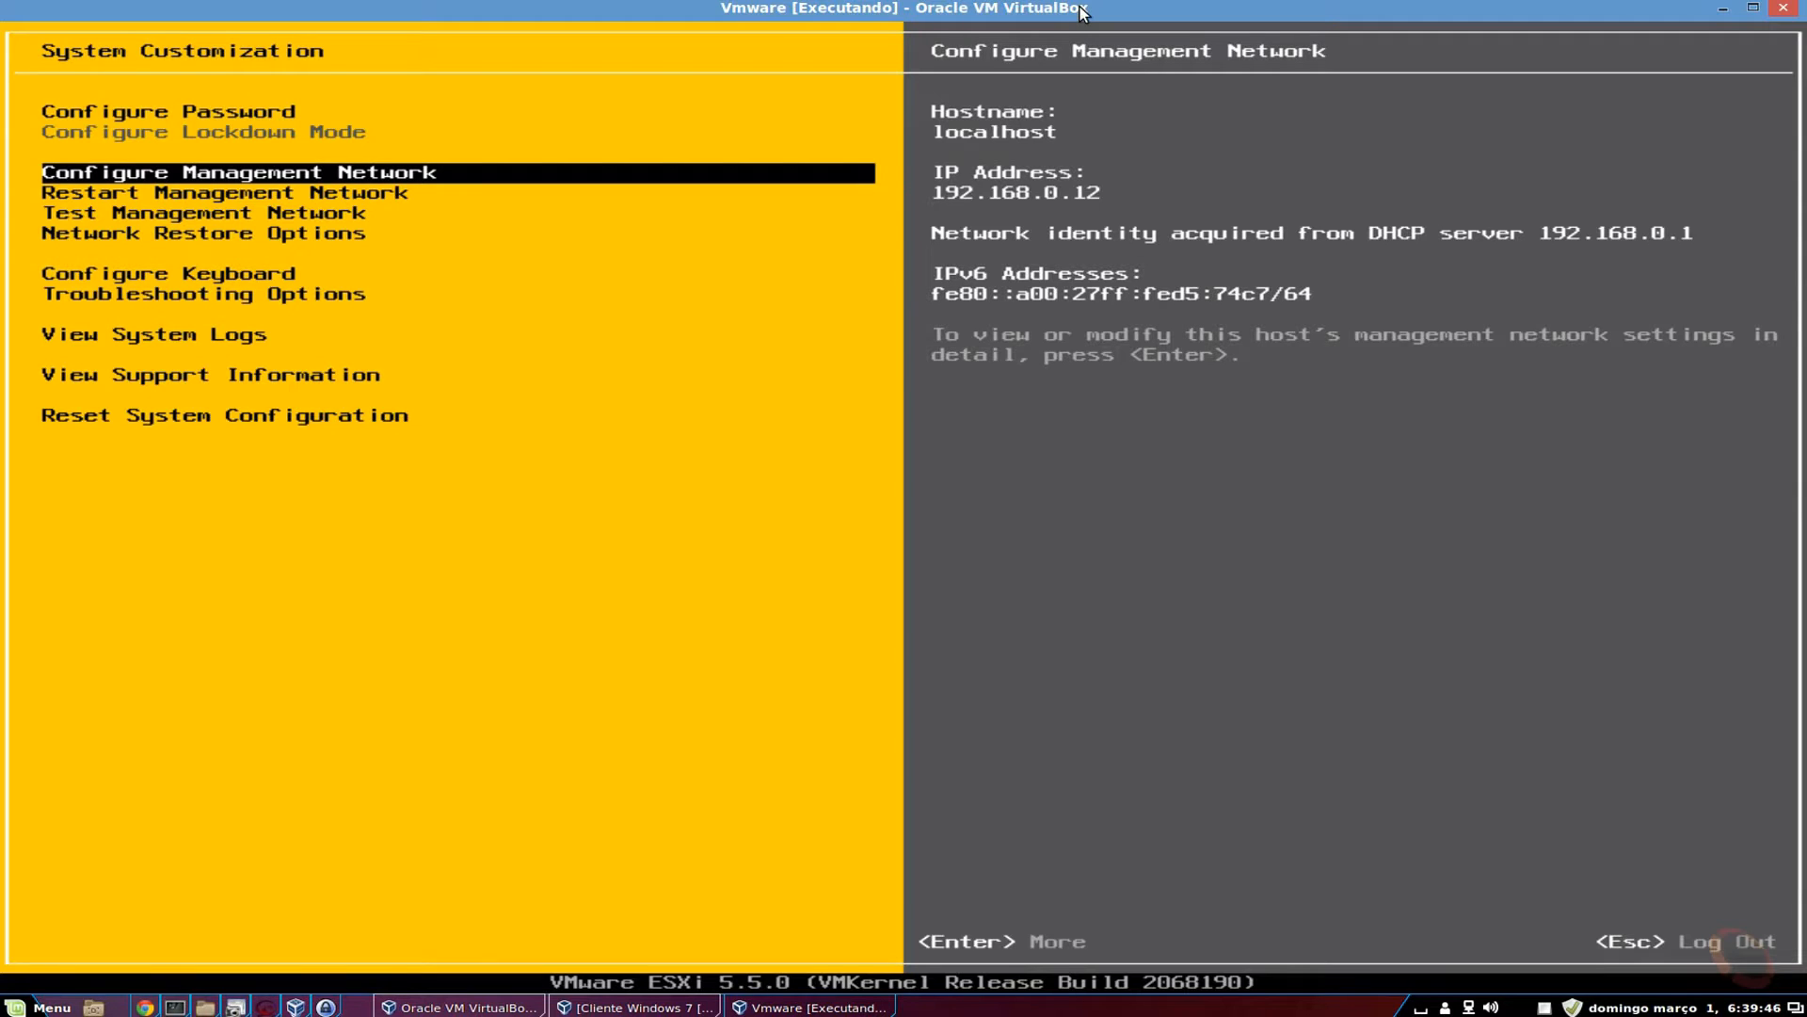
{"action": "key", "text": "Return"}
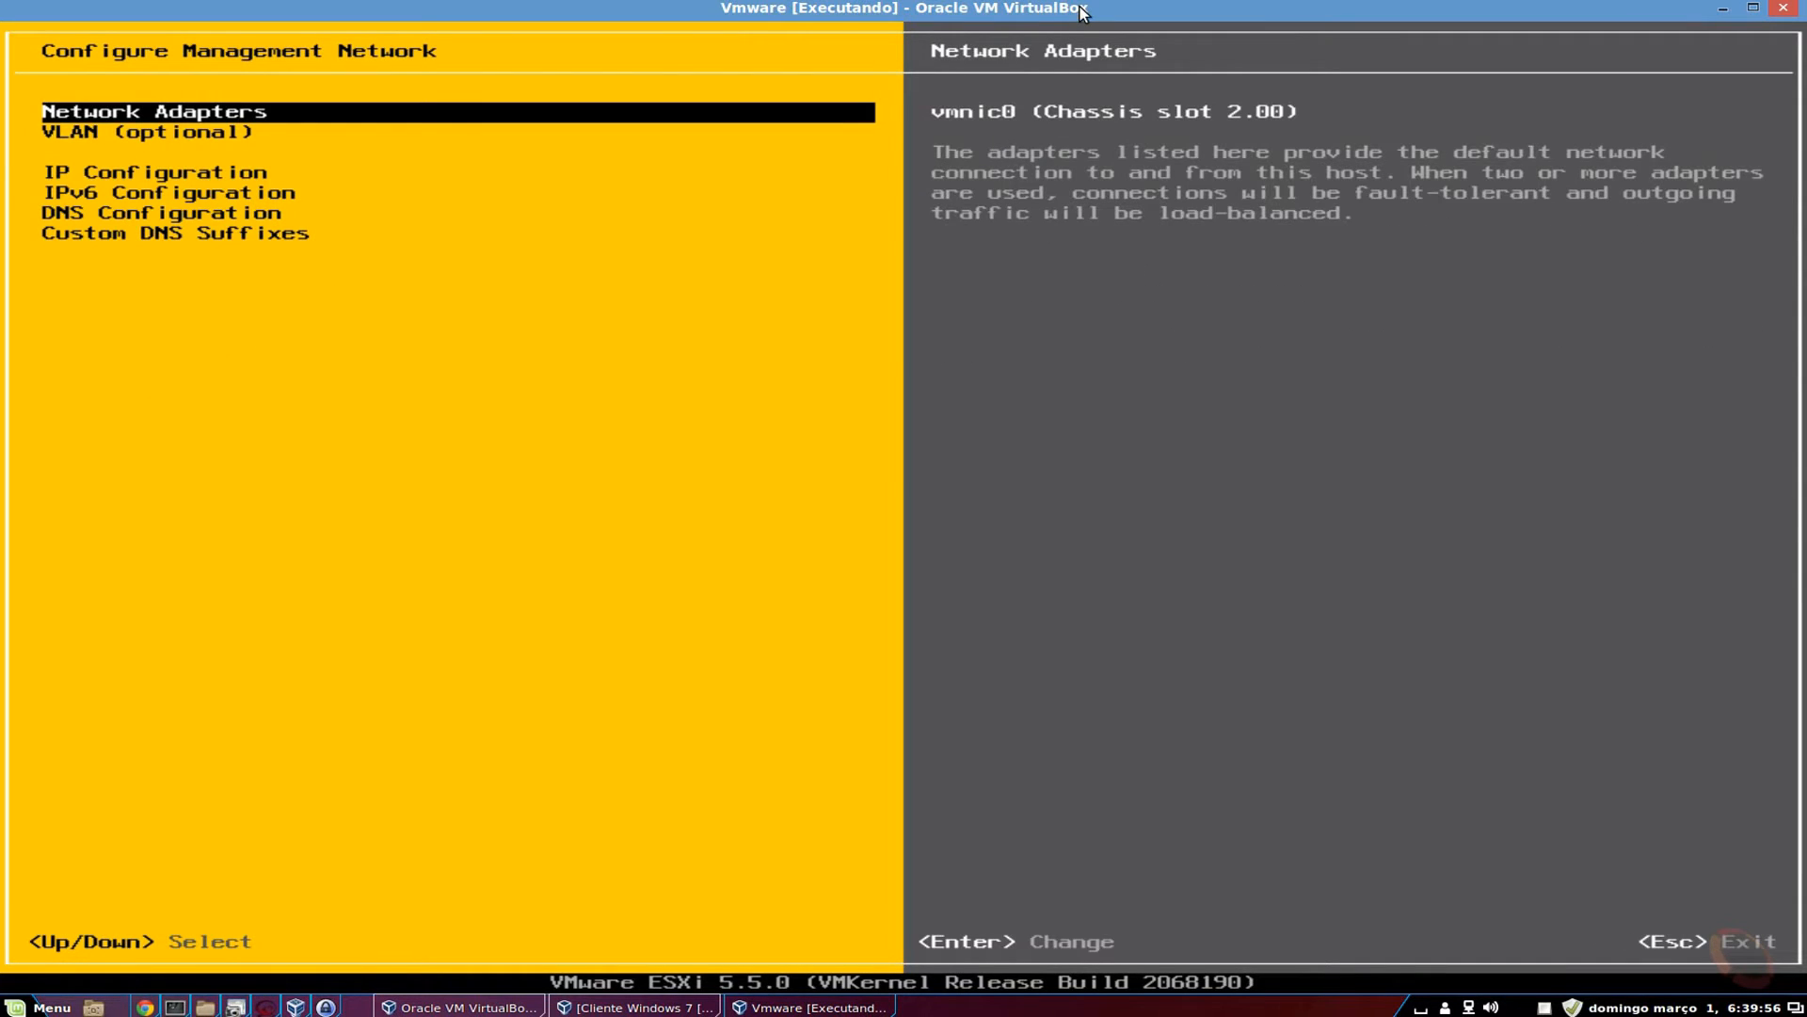
{"action": "key", "text": "Return"}
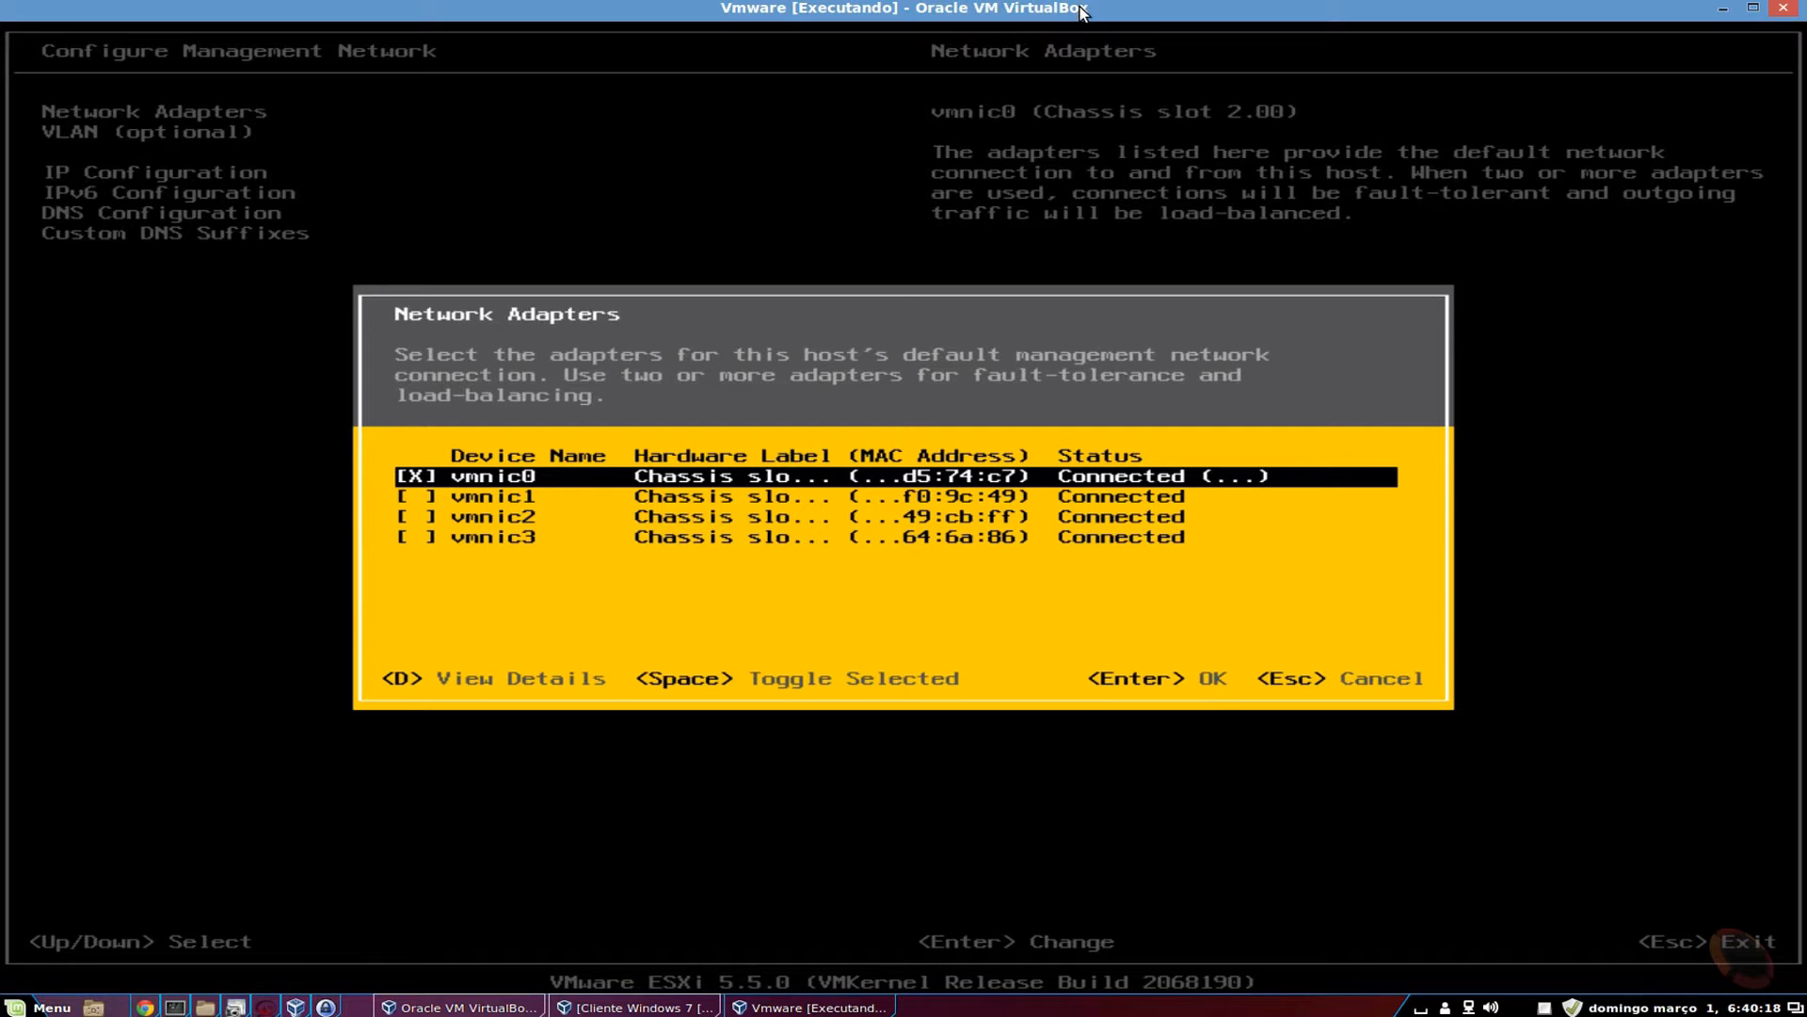
Add vmnic1, vmnic2 and vmnic3 to the management network adapters.
{"action": "key", "text": "Down"}
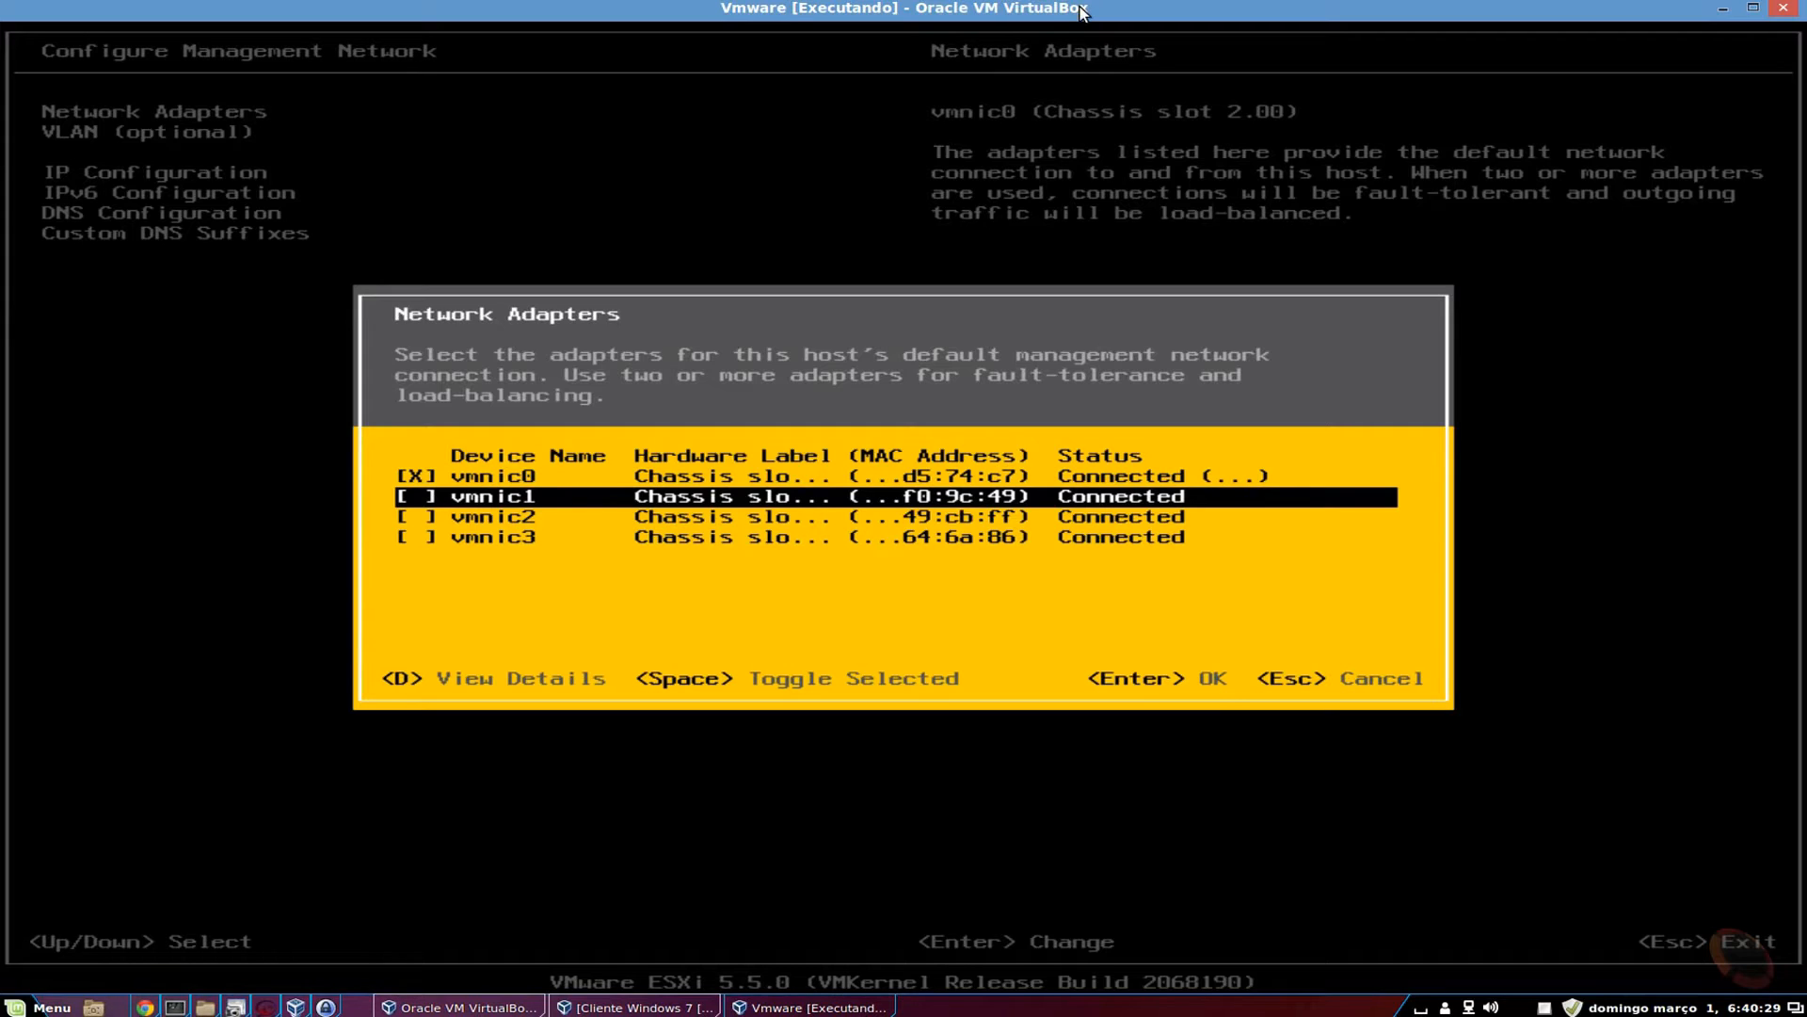
{"action": "key", "text": "Down"}
{"action": "key", "text": "Up"}
{"action": "key", "text": "Down"}
{"action": "key", "text": "Up"}
{"action": "key", "text": "Down"}
{"action": "key", "text": "Down"}
{"action": "key", "text": "Up"}
{"action": "key", "text": "Up"}
{"action": "key", "text": "space"}
{"action": "key", "text": "Down"}
{"action": "key", "text": "space"}
{"action": "key", "text": "Down"}
{"action": "key", "text": "space"}
{"action": "key", "text": "Up"}
{"action": "key", "text": "Up"}
Remove vmnic1–3 again and close the adapter list with only vmnic0 selected.
{"action": "key", "text": "space"}
{"action": "key", "text": "Down"}
{"action": "key", "text": "space"}
{"action": "key", "text": "Down"}
{"action": "key", "text": "space"}
{"action": "key", "text": "Up"}
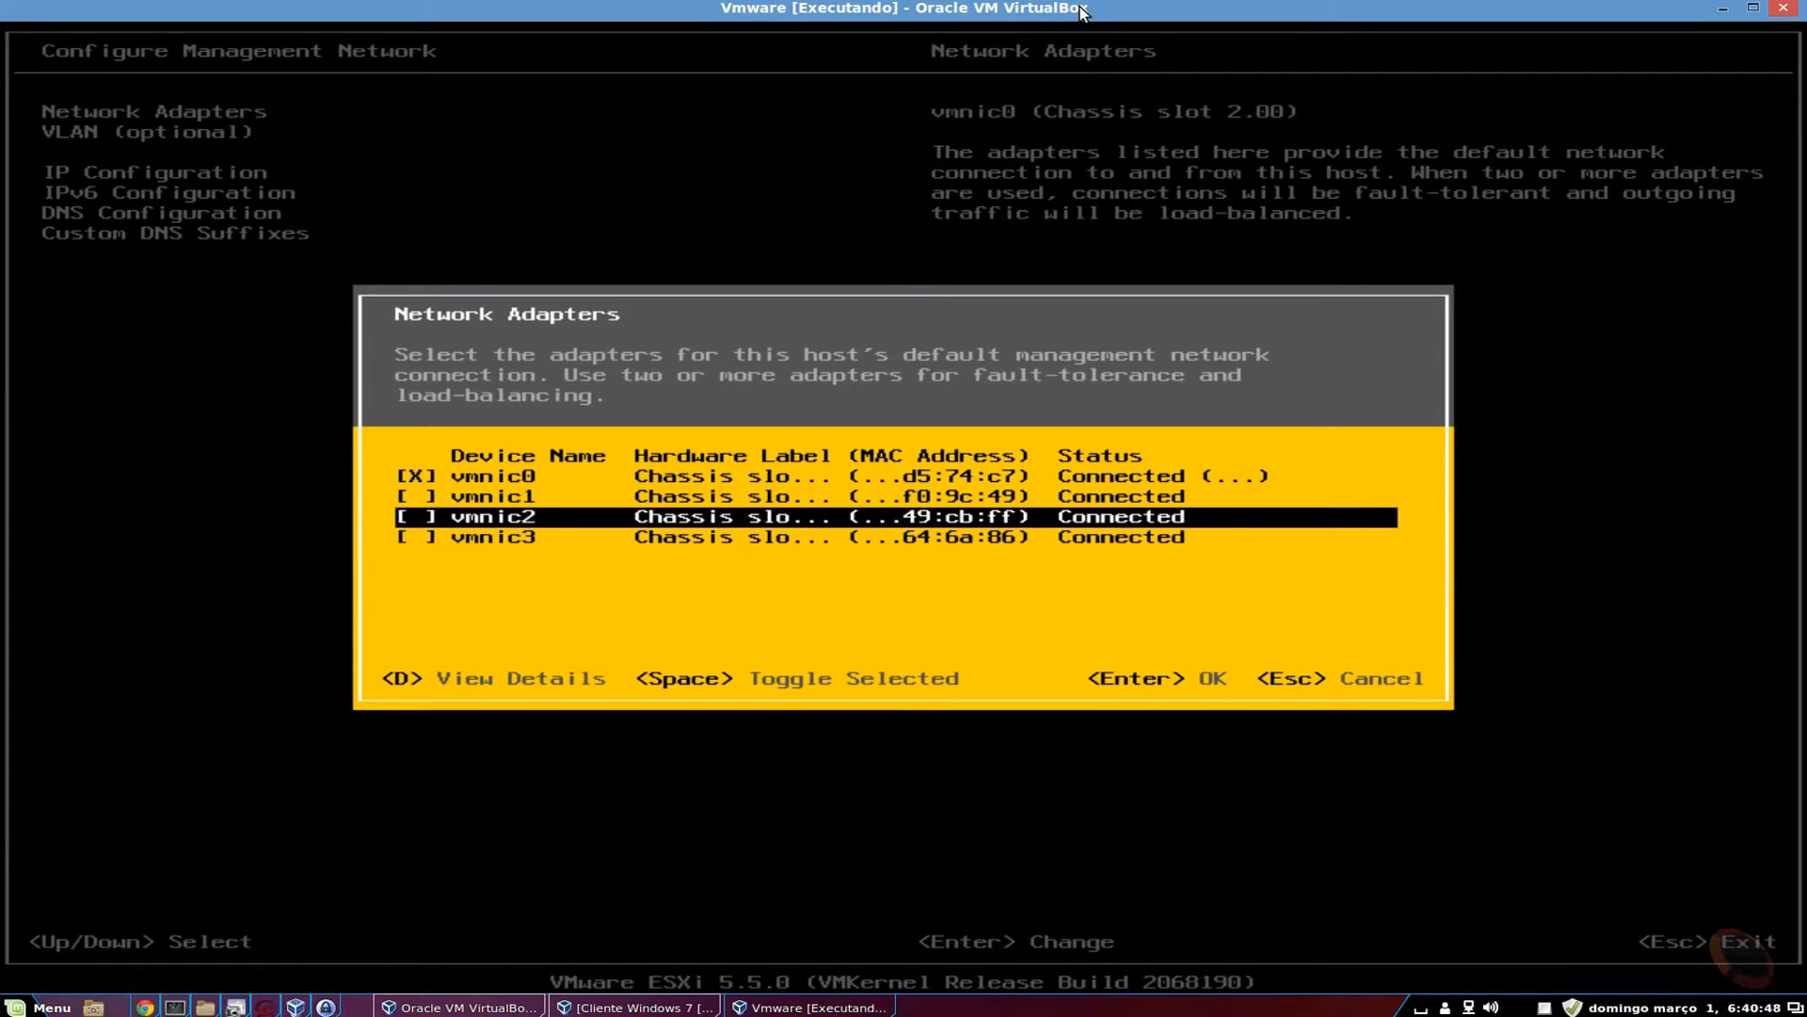
{"action": "key", "text": "Up"}
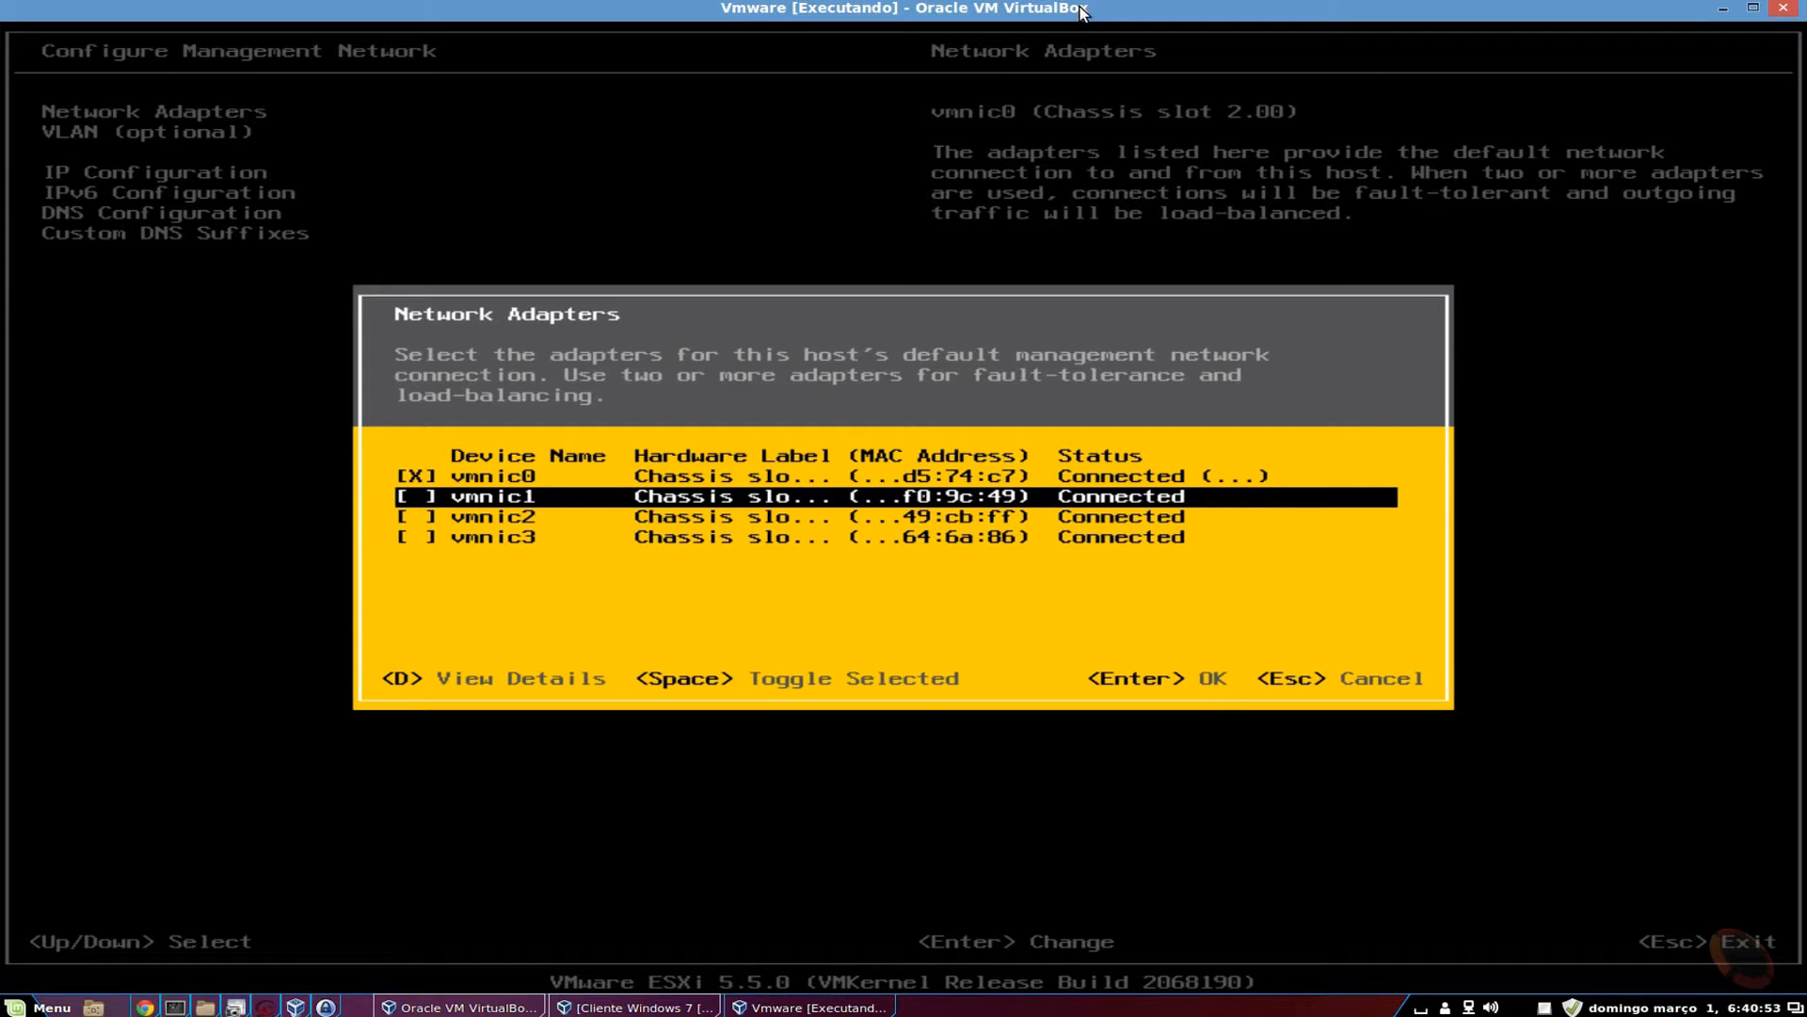
{"action": "key", "text": "Return"}
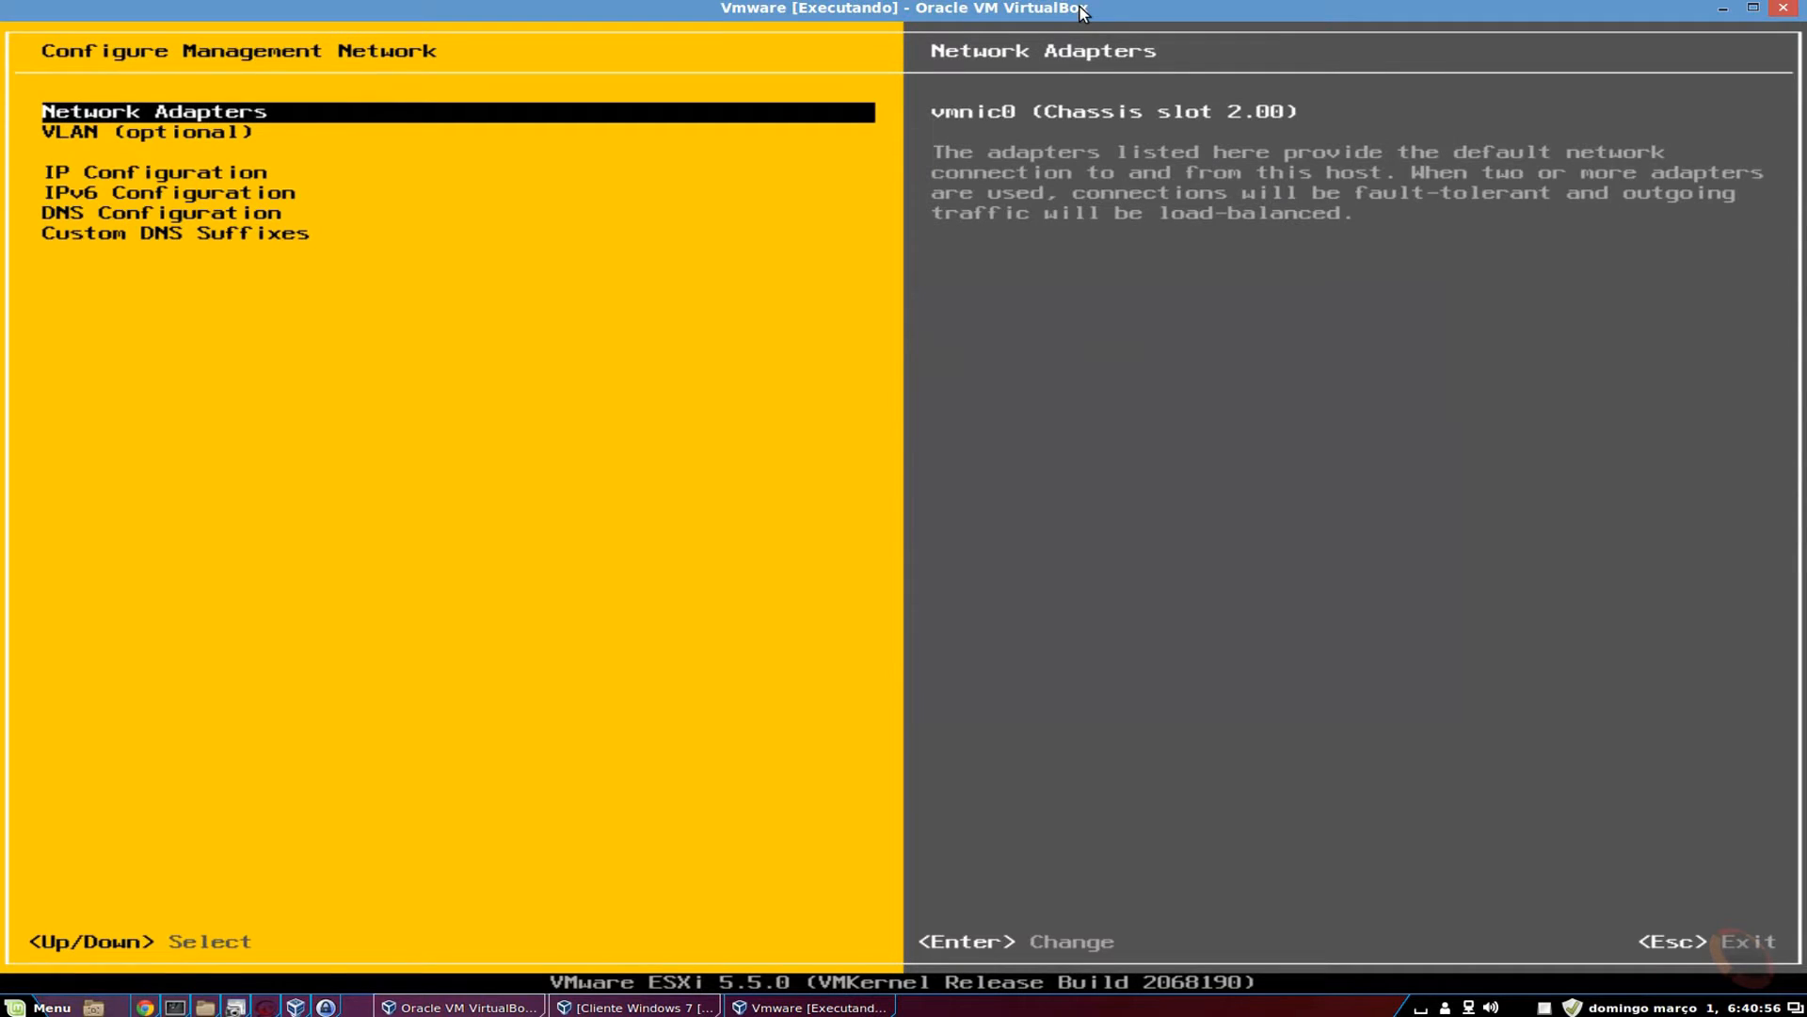
Inspect the VLAN ID setting, then open the IPv4 IP Configuration dialog.
{"action": "key", "text": "Down"}
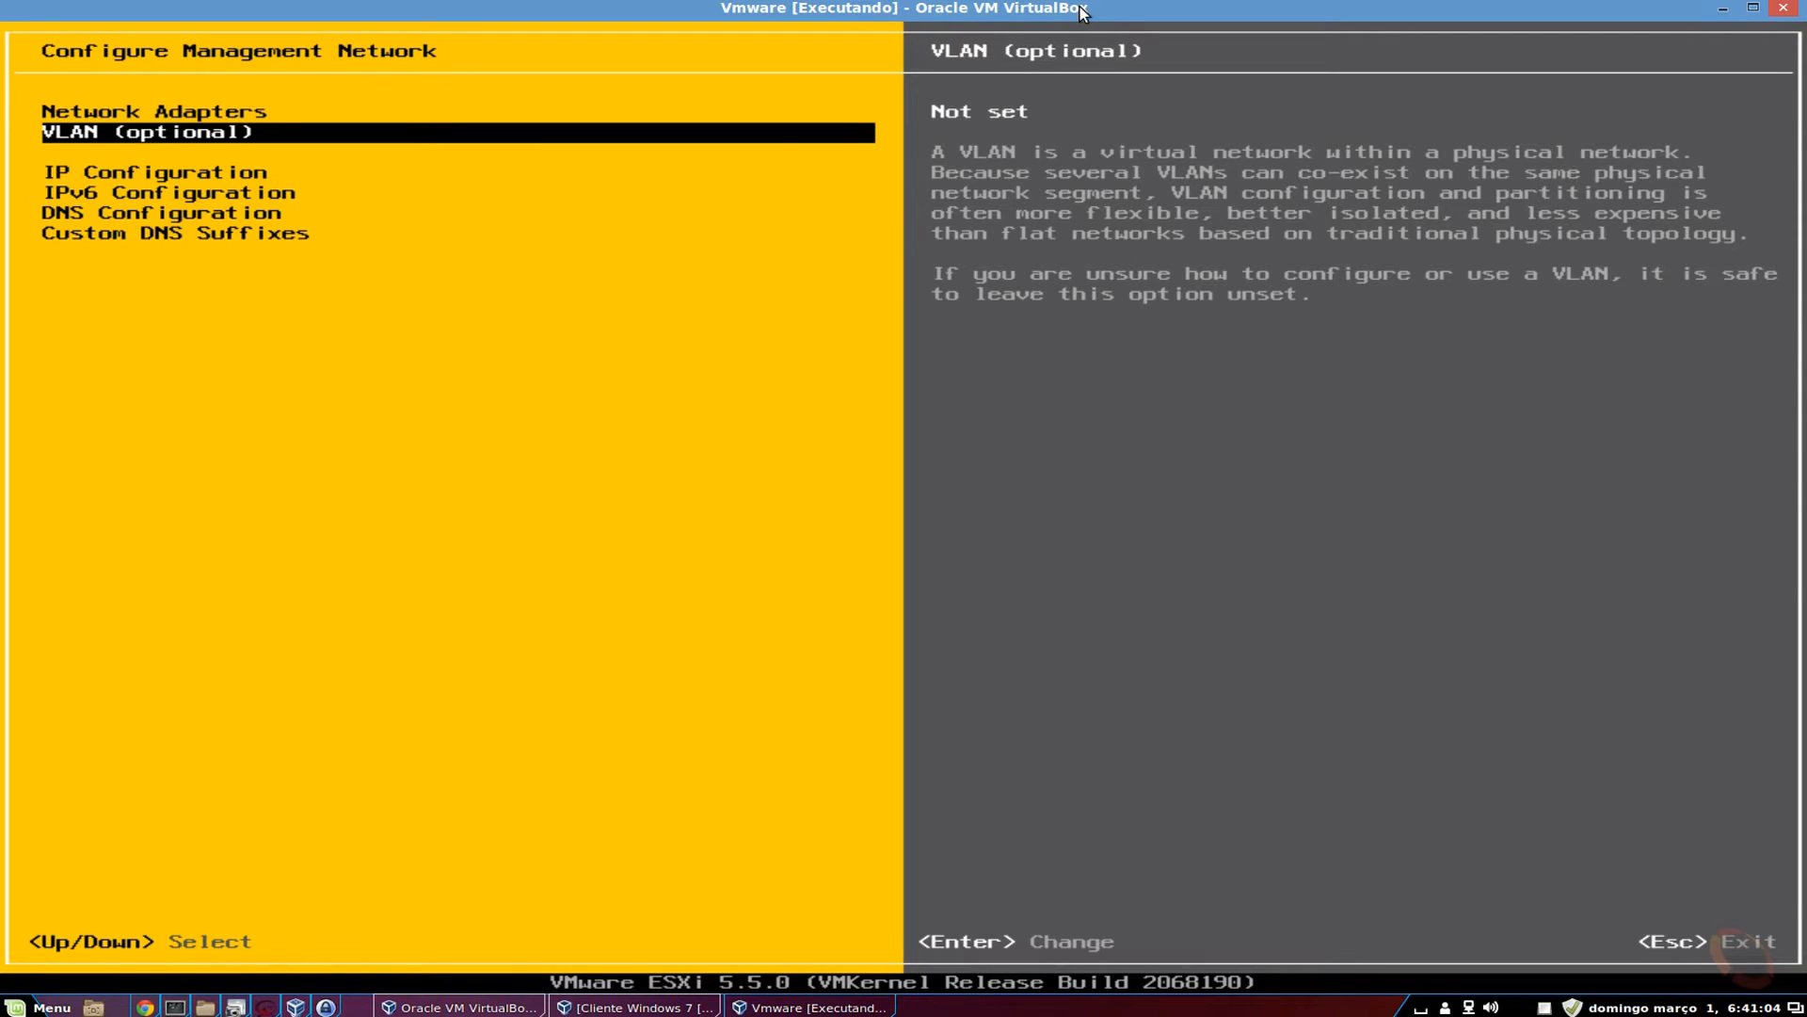
{"action": "key", "text": "Return"}
{"action": "key", "text": "Down"}
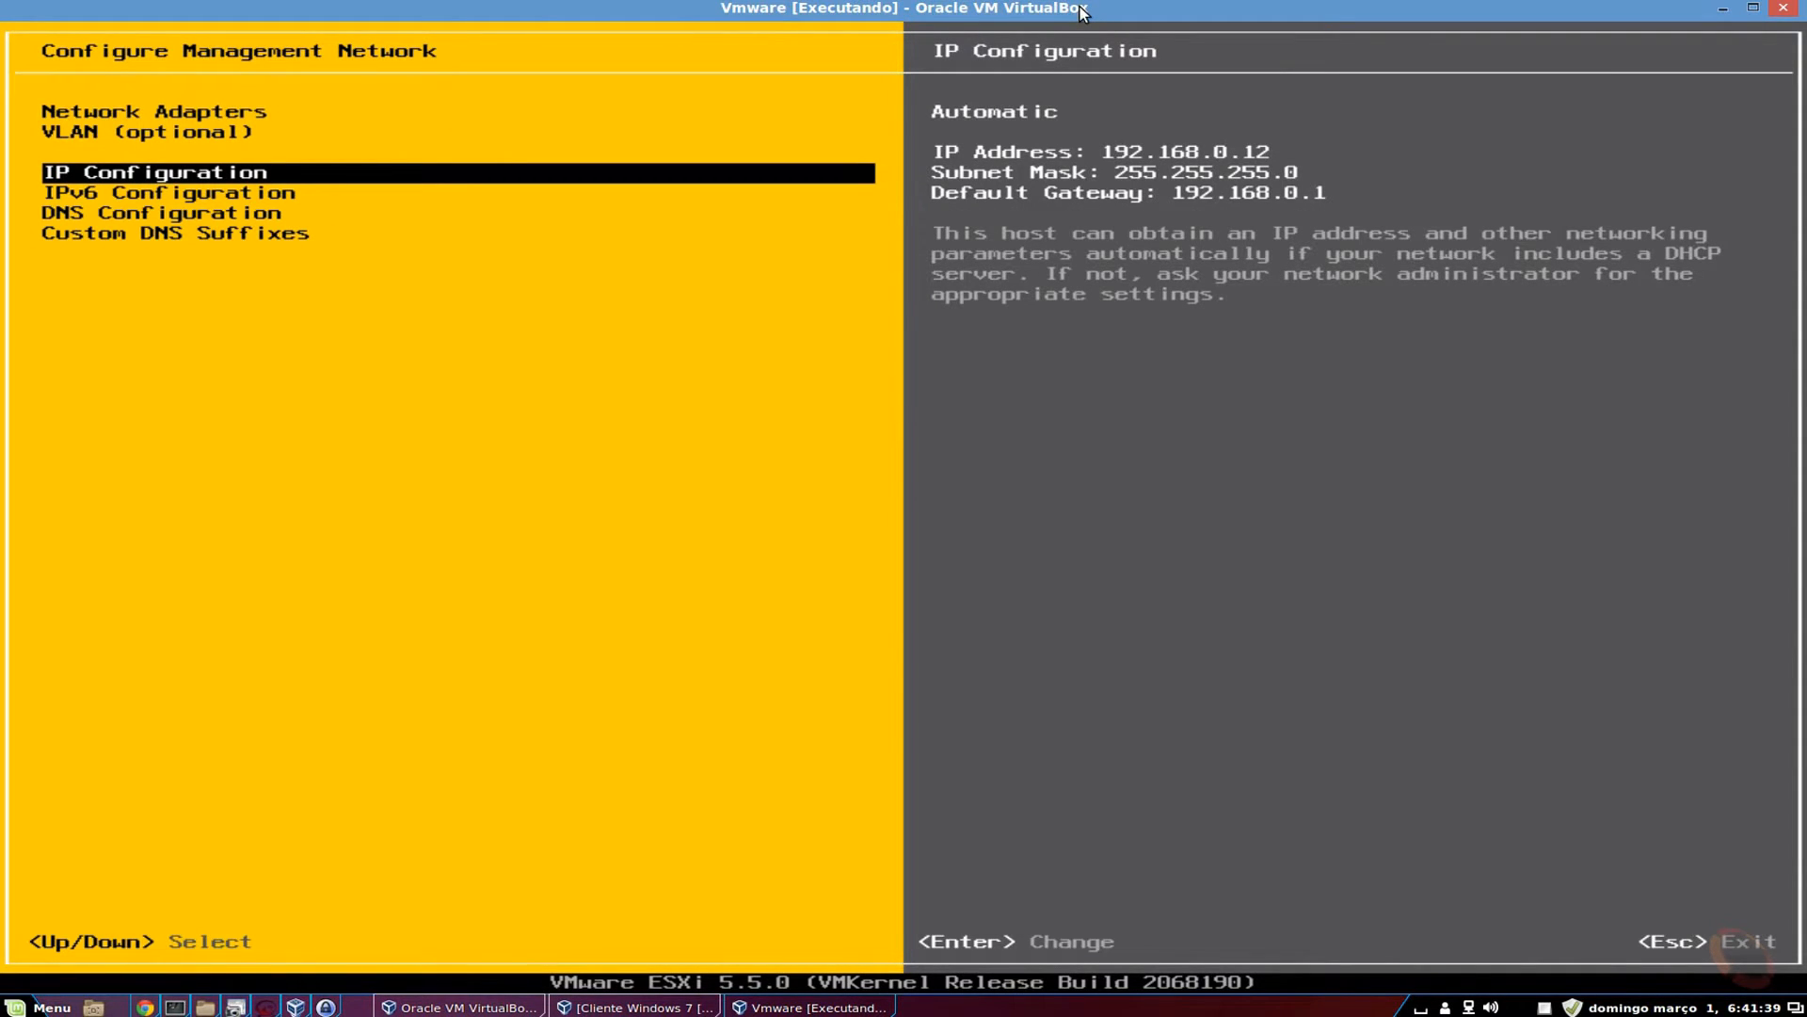
{"action": "key", "text": "Return"}
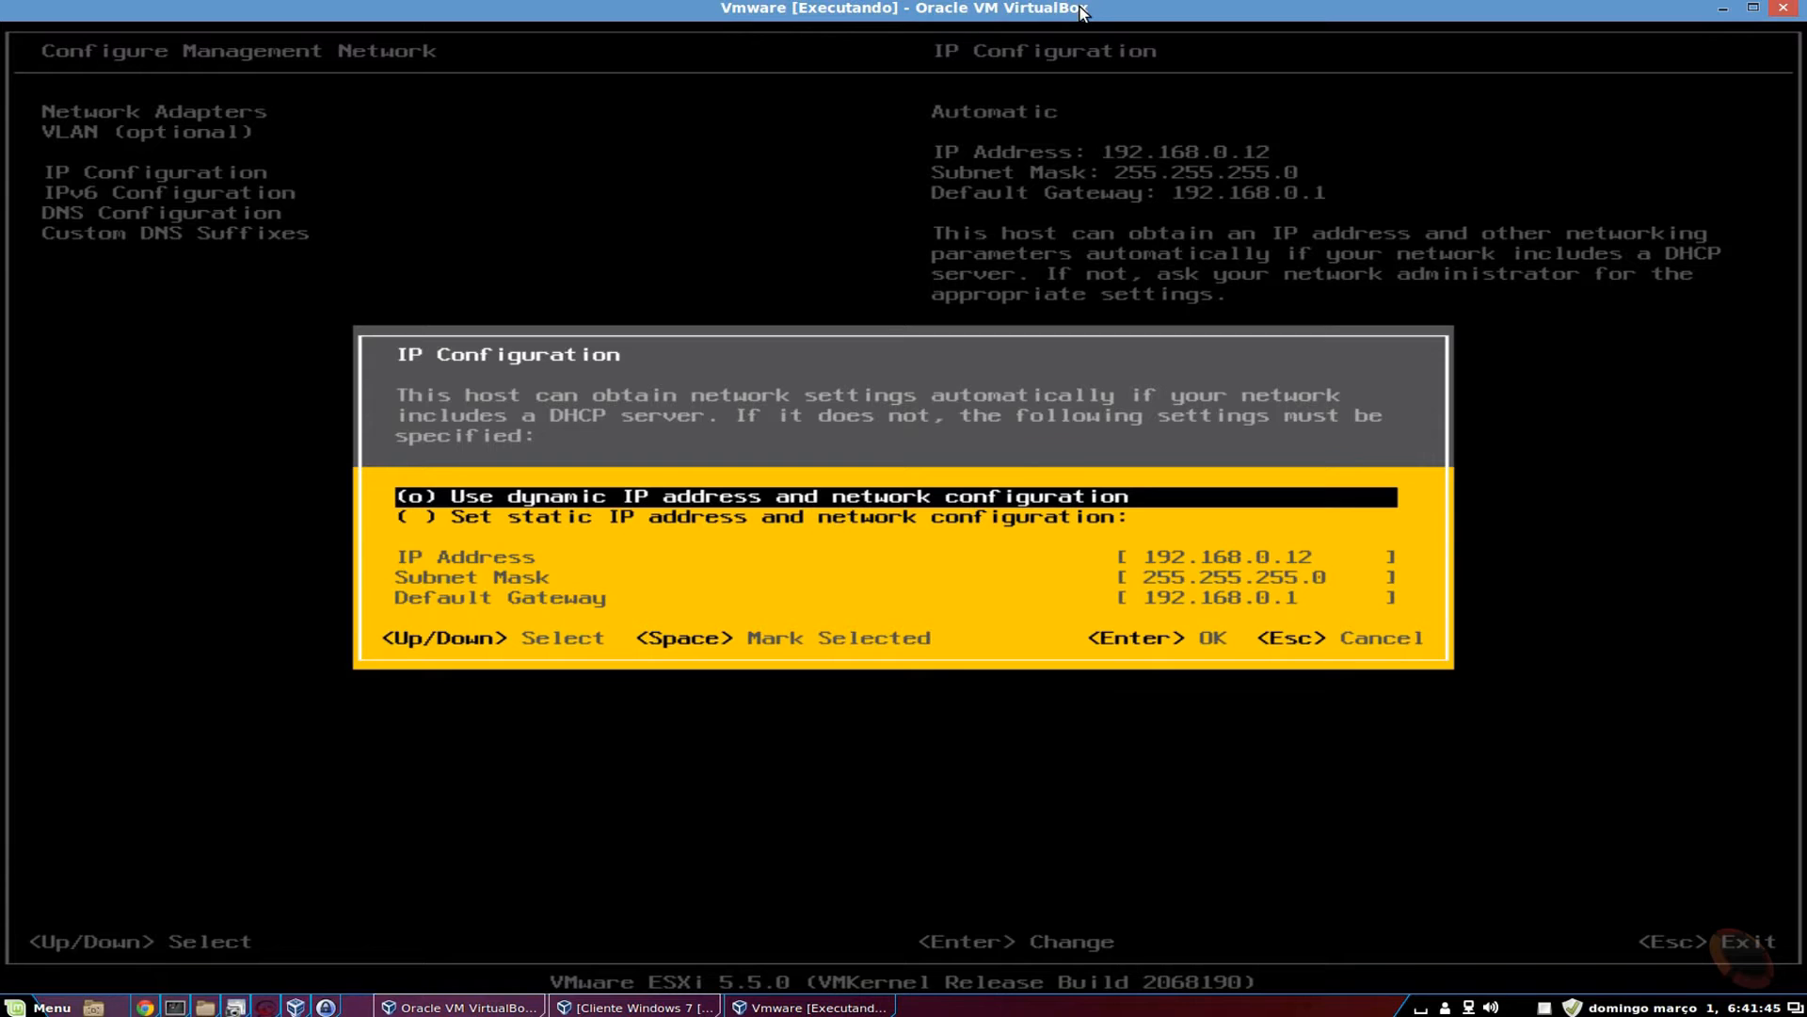
Leave IPv4 on dynamic DHCP addressing and highlight IPv6 Configuration.
{"action": "key", "text": "Down"}
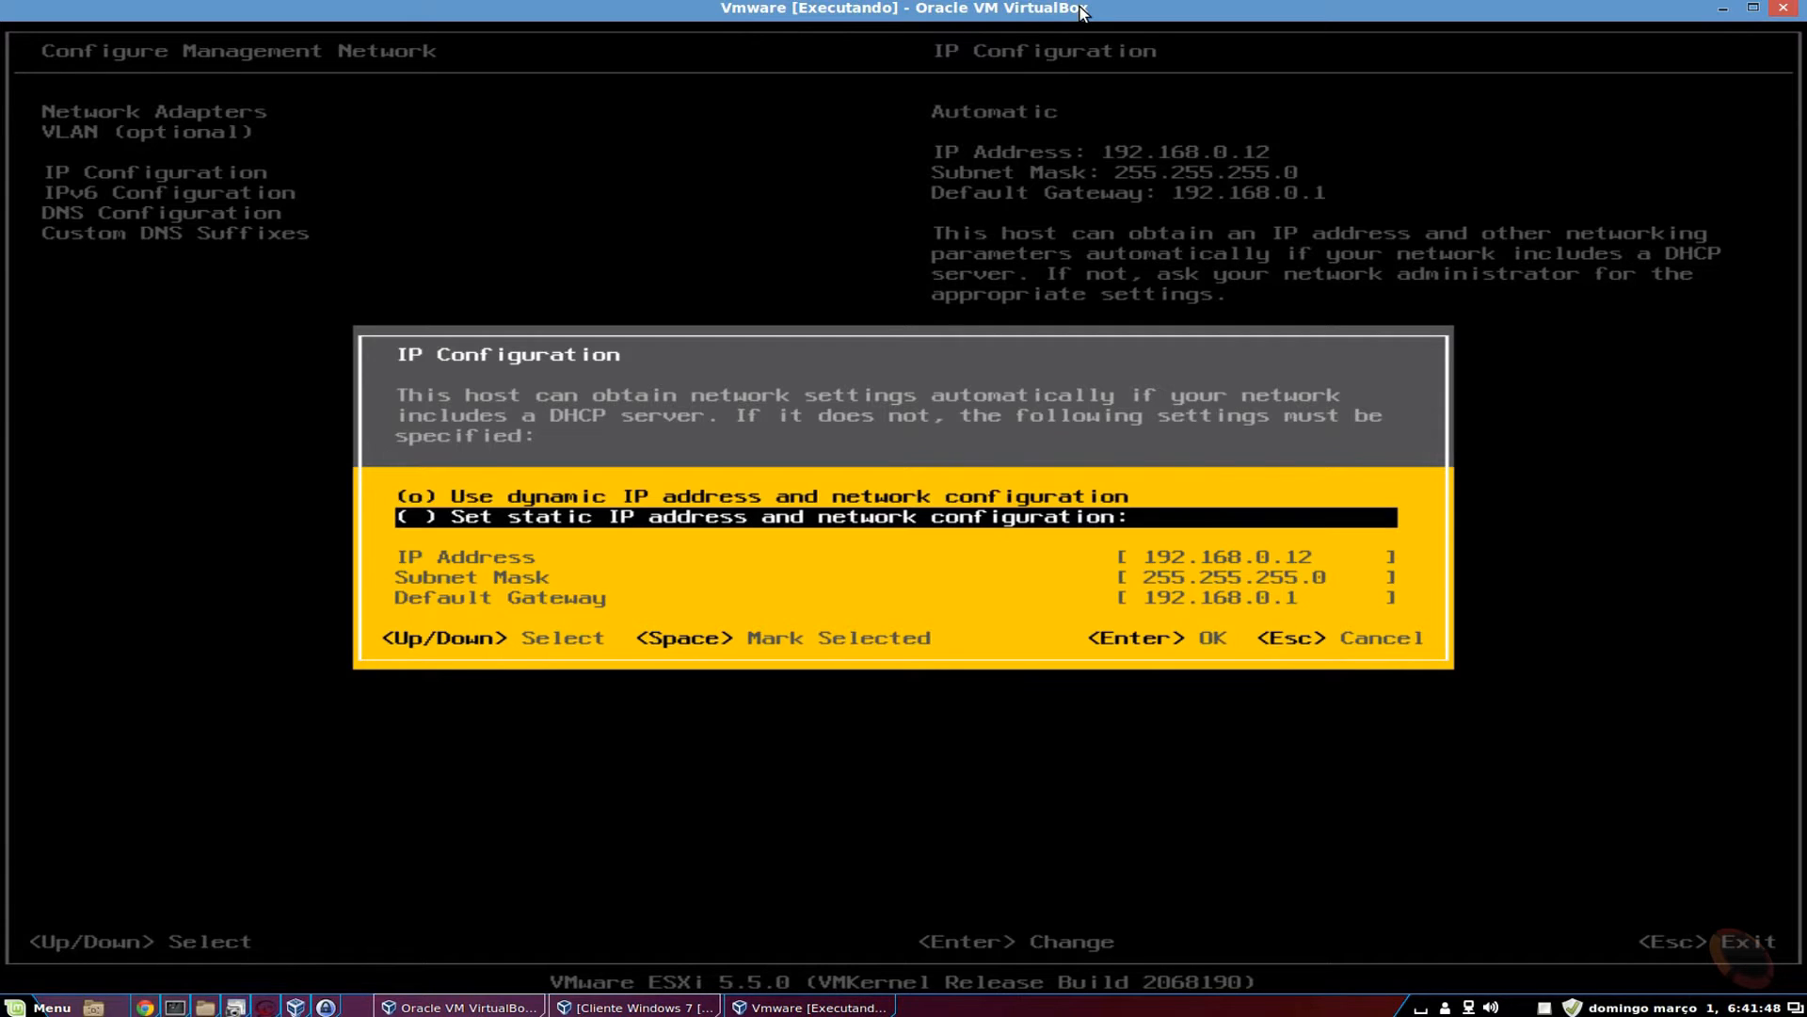
{"action": "key", "text": "Up"}
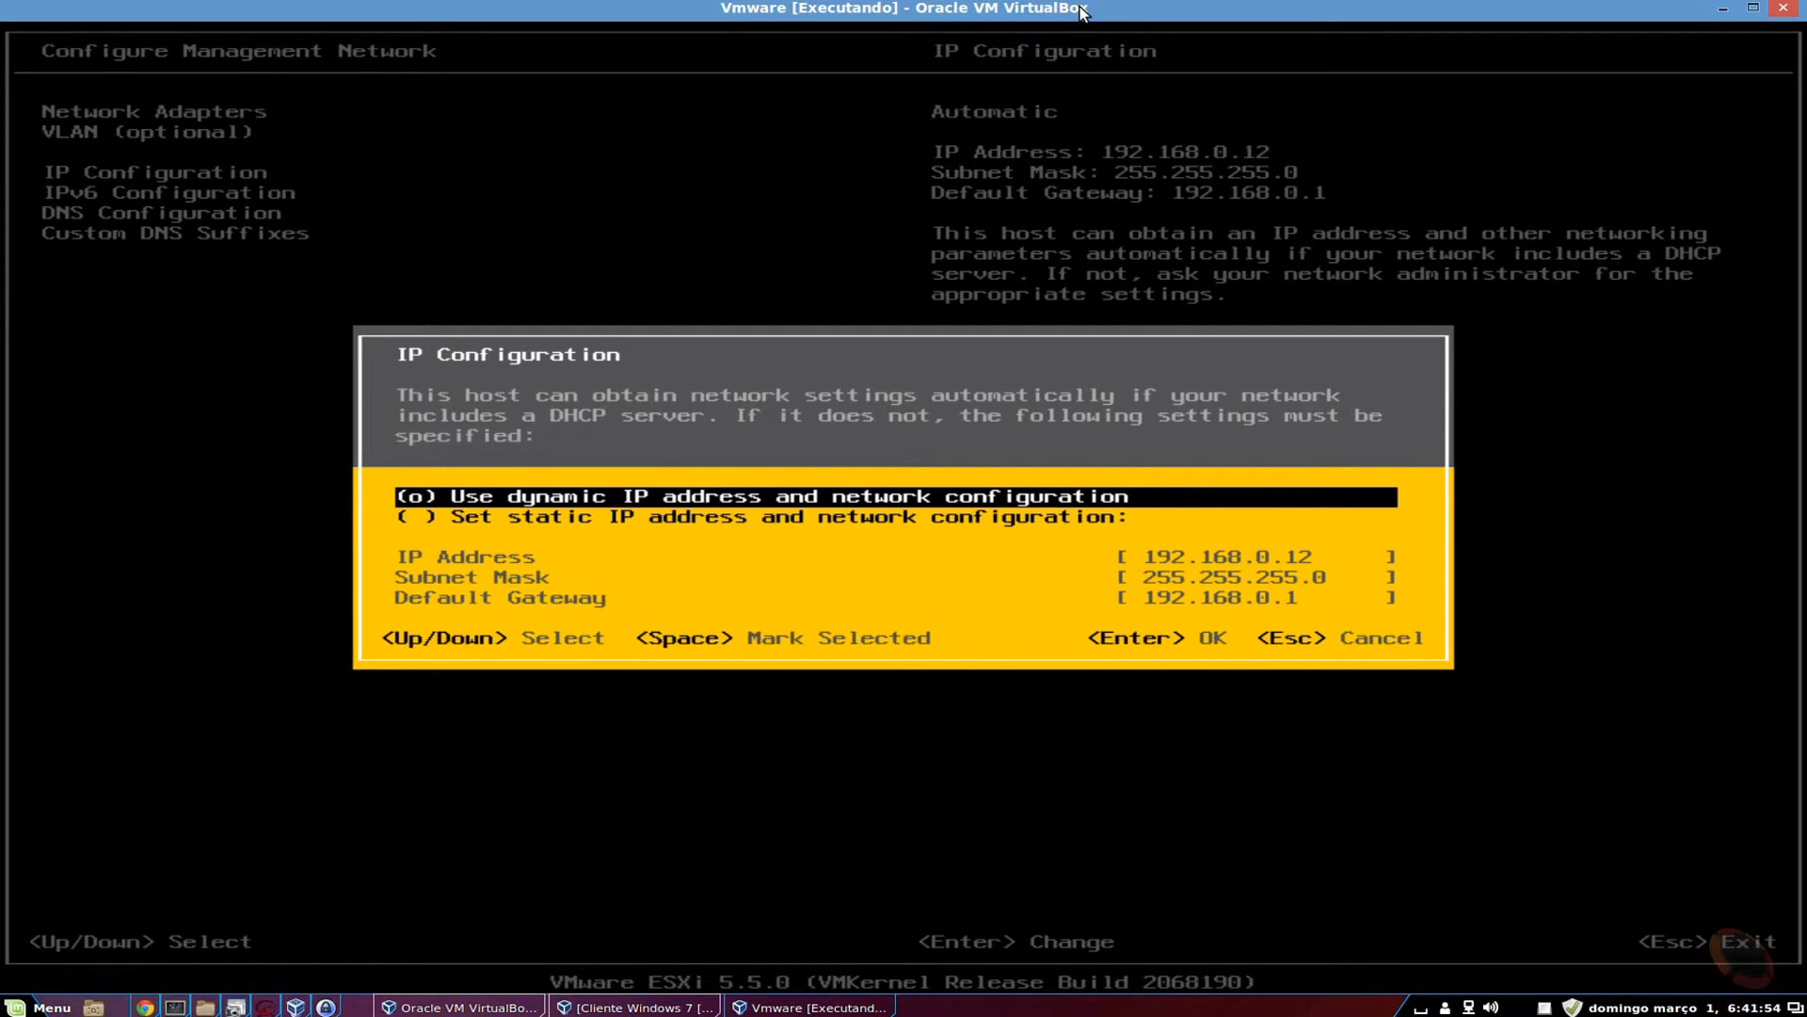
{"action": "key", "text": "Down"}
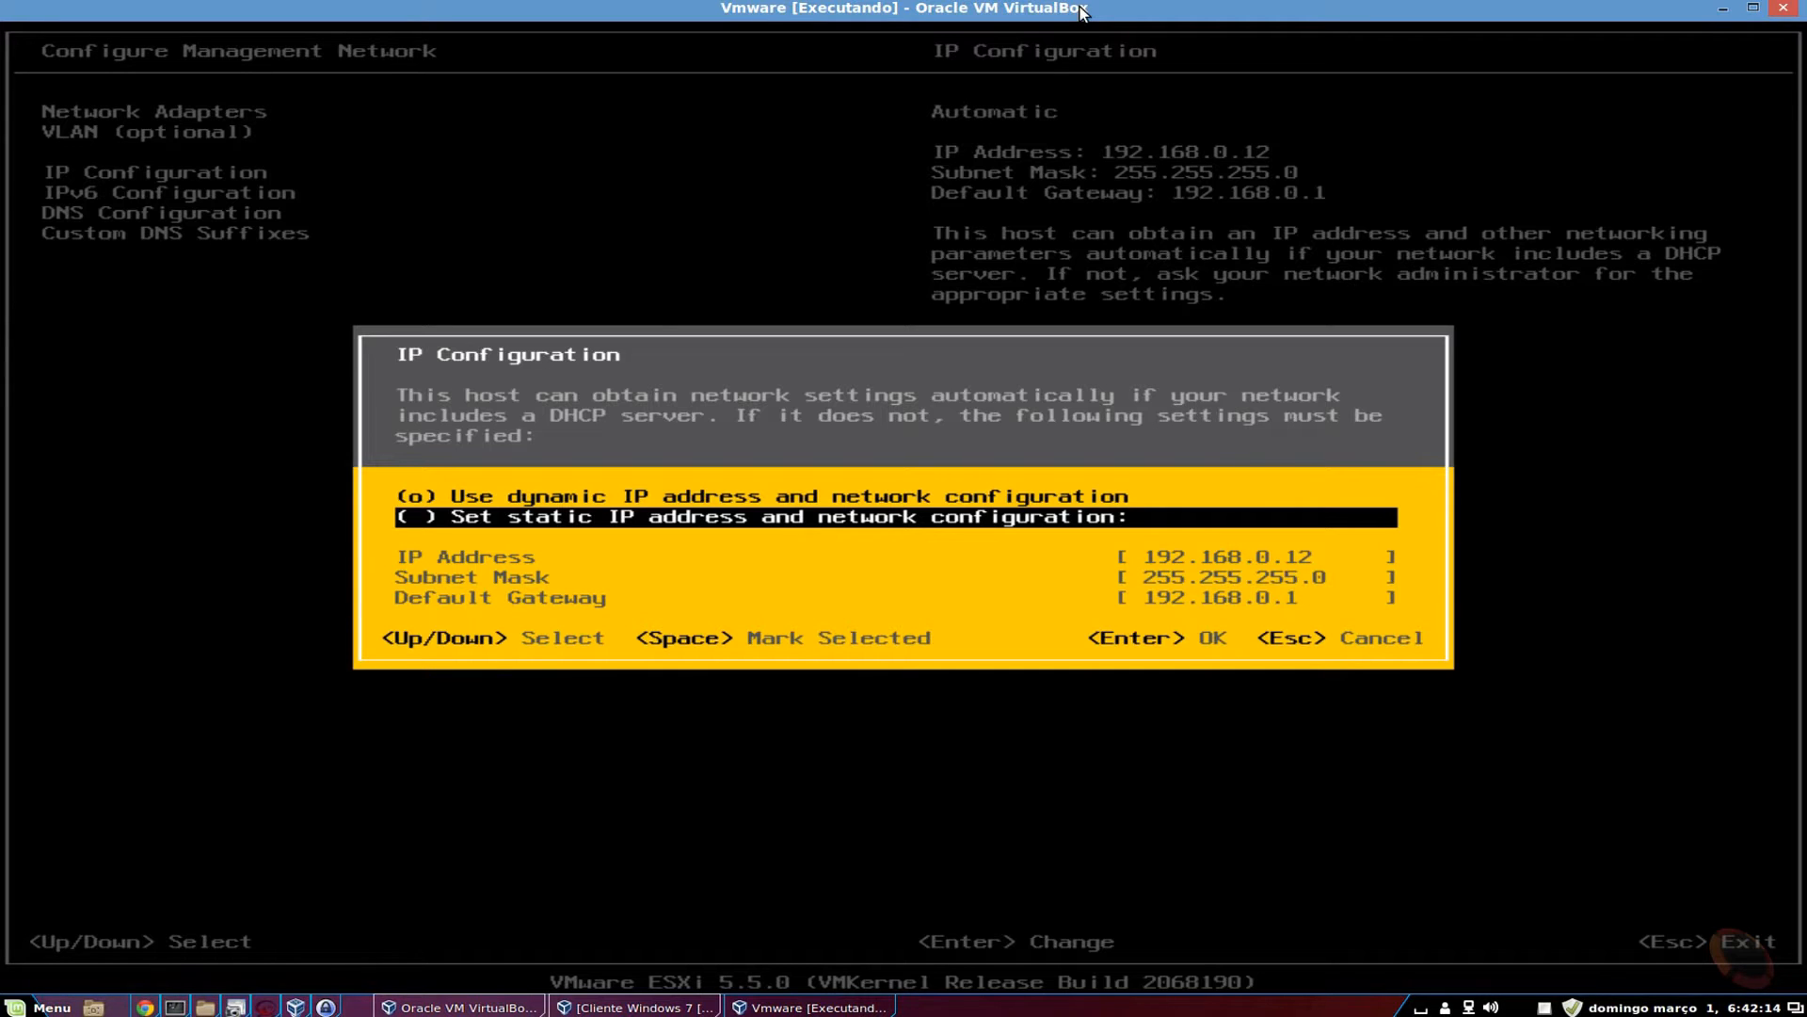
{"action": "key", "text": "Escape"}
{"action": "key", "text": "Down"}
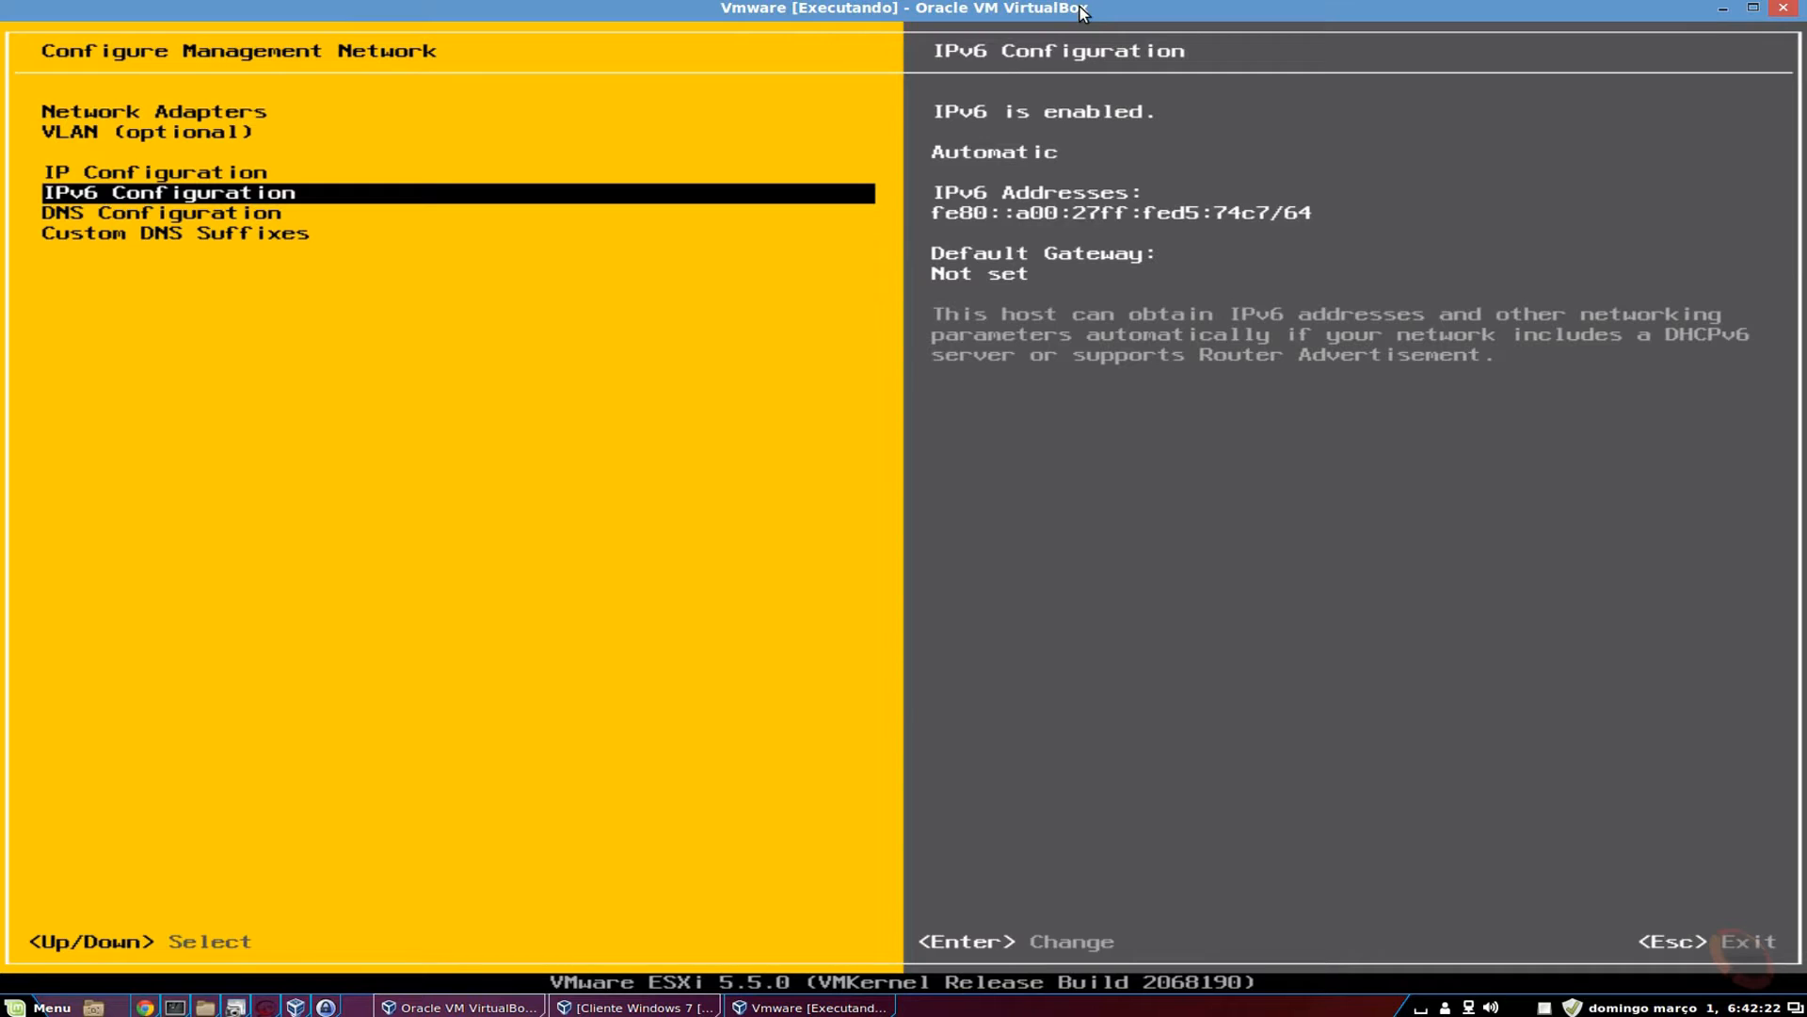
Review the IPv6 options leaving stateless AUTOCONF, then open DNS Configuration for editing.
{"action": "key", "text": "Return"}
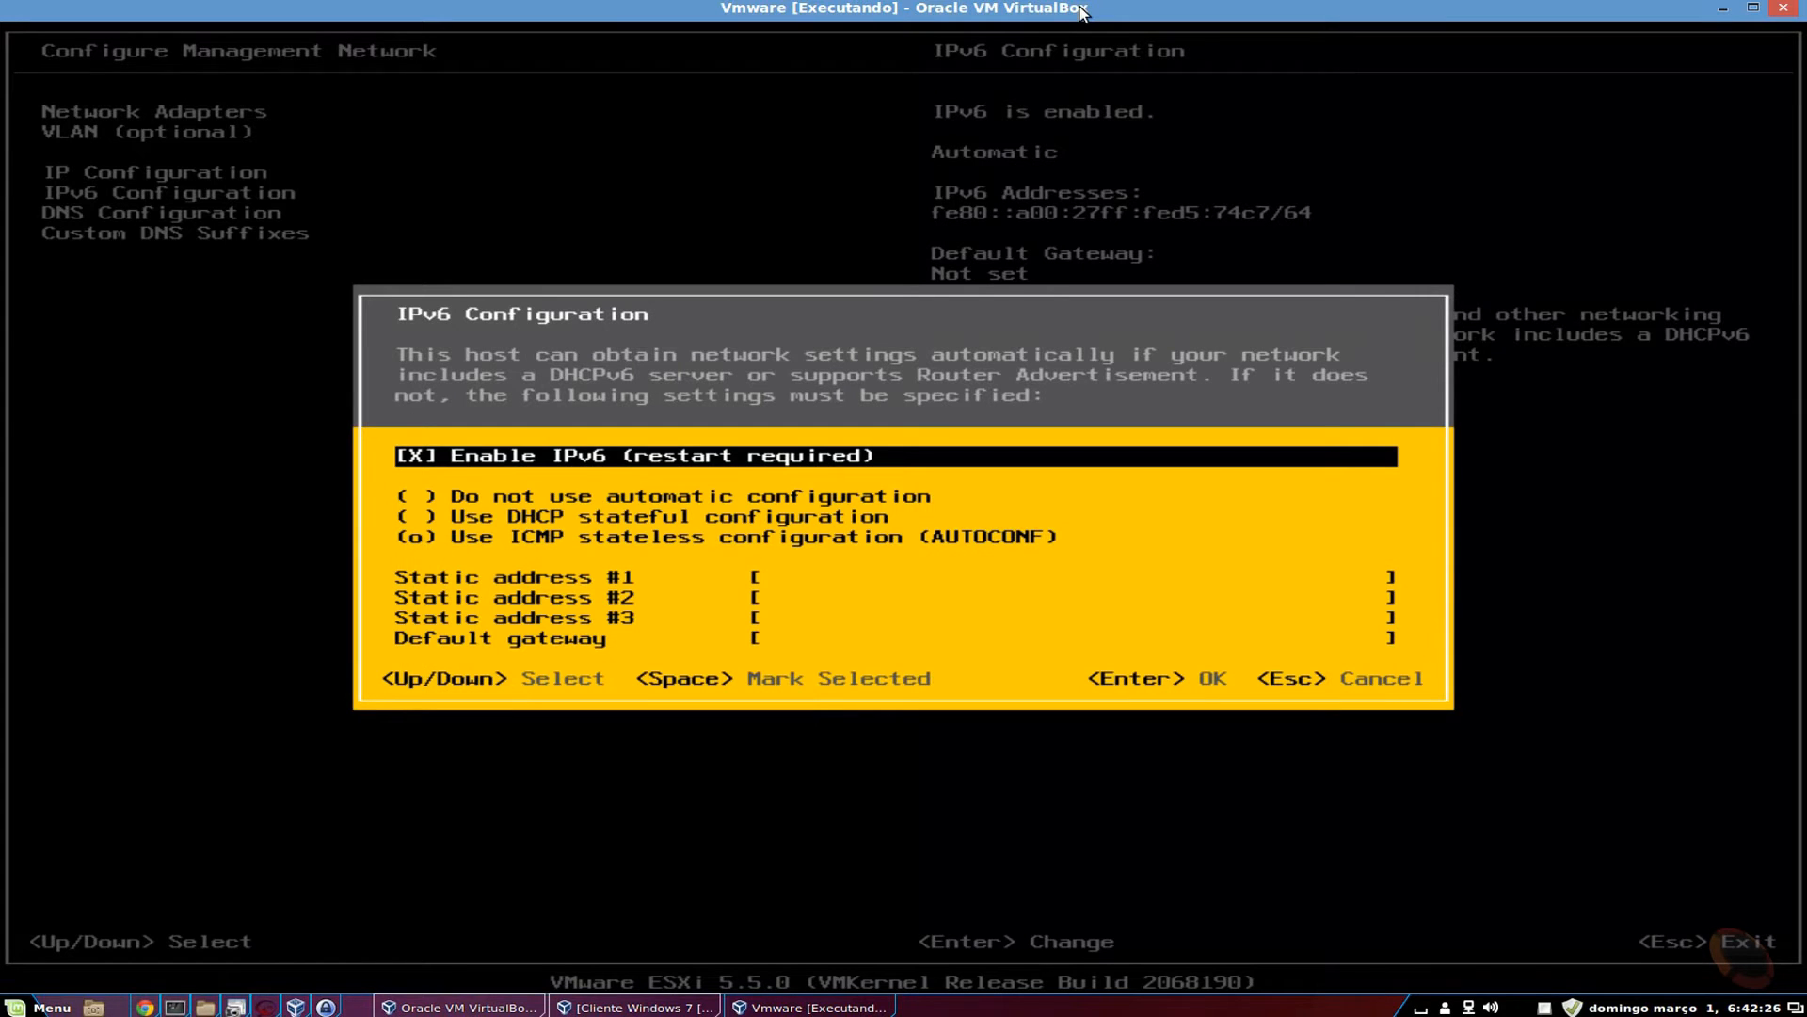
{"action": "key", "text": "Down"}
{"action": "key", "text": "Down"}
{"action": "key", "text": "Down"}
{"action": "key", "text": "Up"}
{"action": "key", "text": "Up"}
{"action": "key", "text": "Up"}
{"action": "key", "text": "Escape"}
{"action": "key", "text": "Down"}
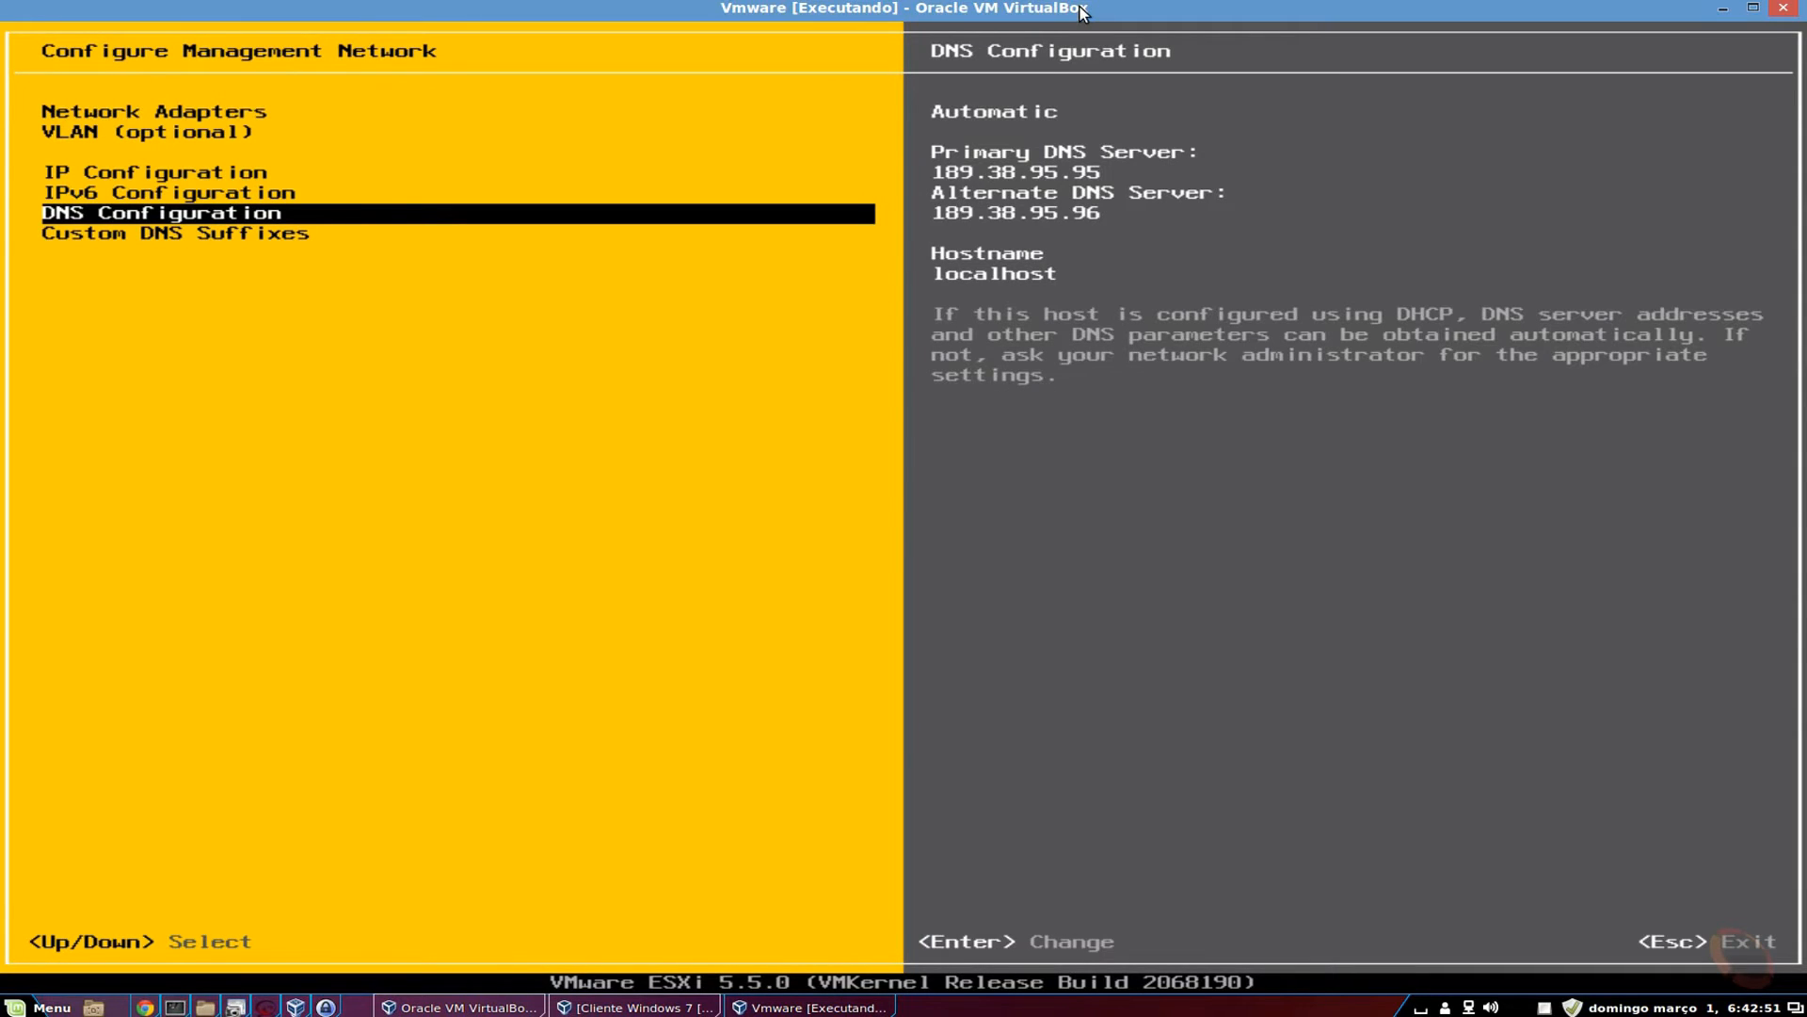
{"action": "key", "text": "Return"}
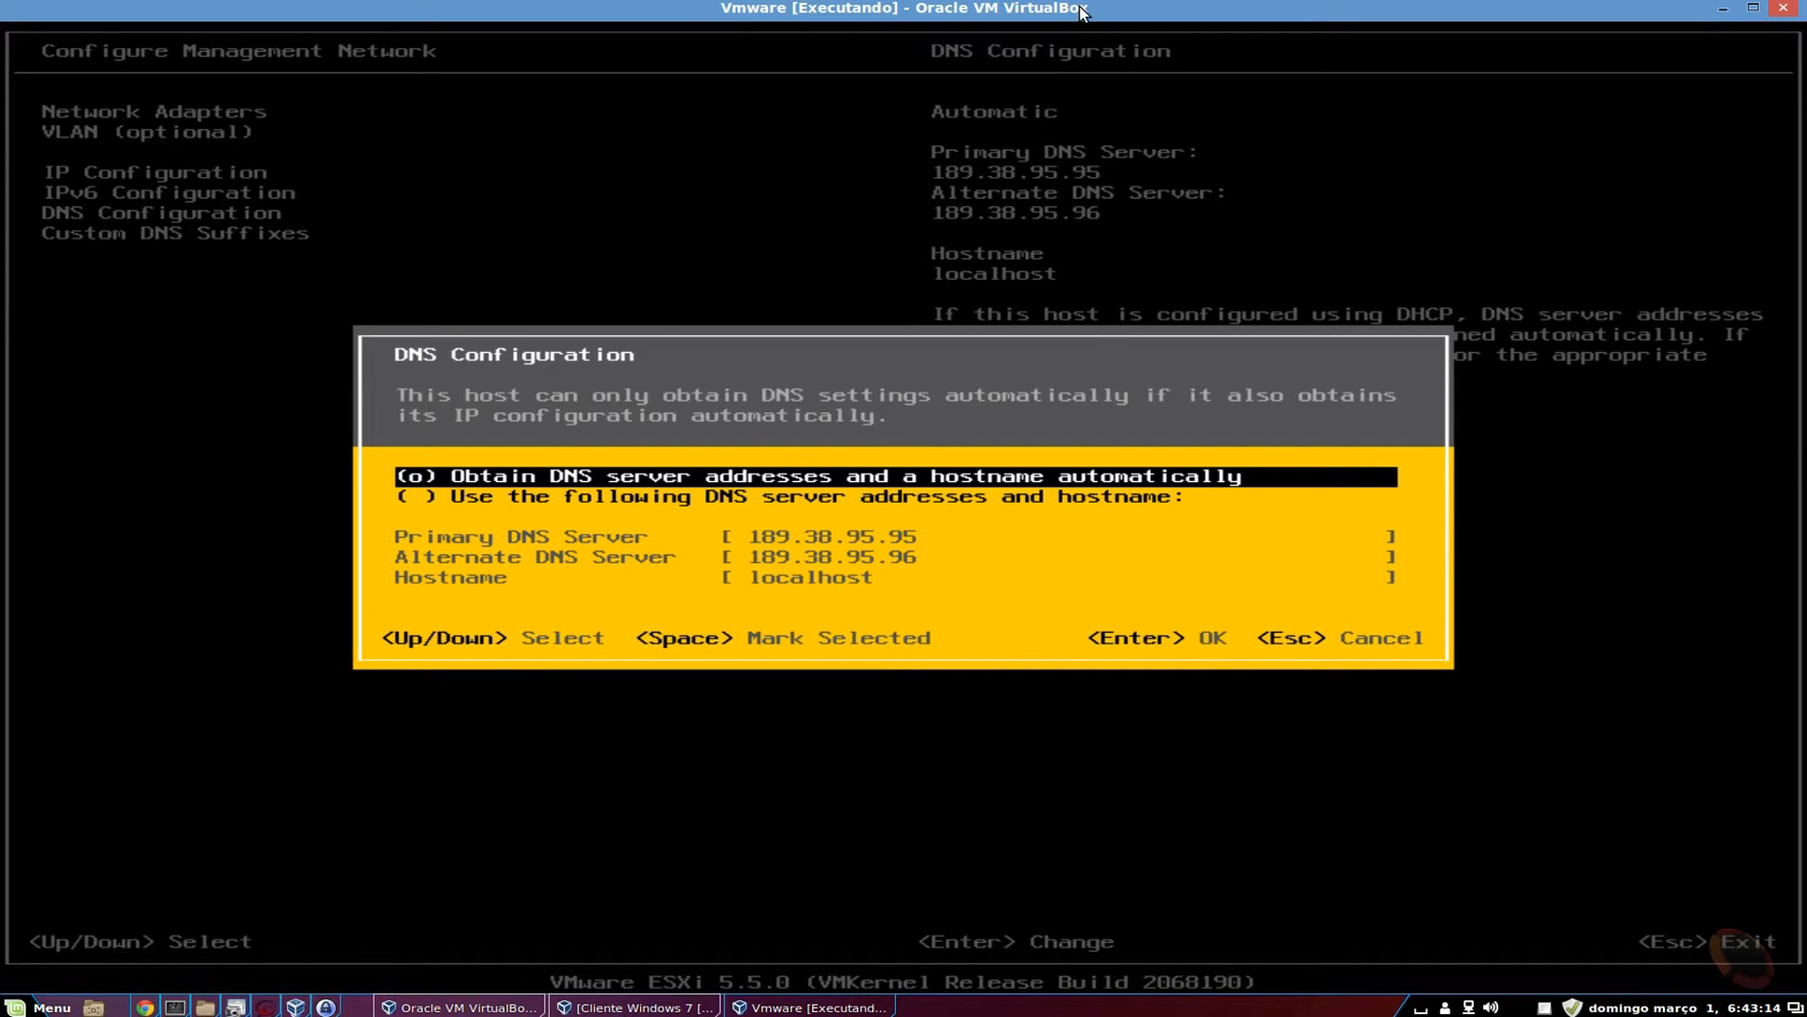
Try manual DNS servers, revert to automatic DNS and hostname, then highlight Custom DNS Suffixes.
{"action": "key", "text": "Down"}
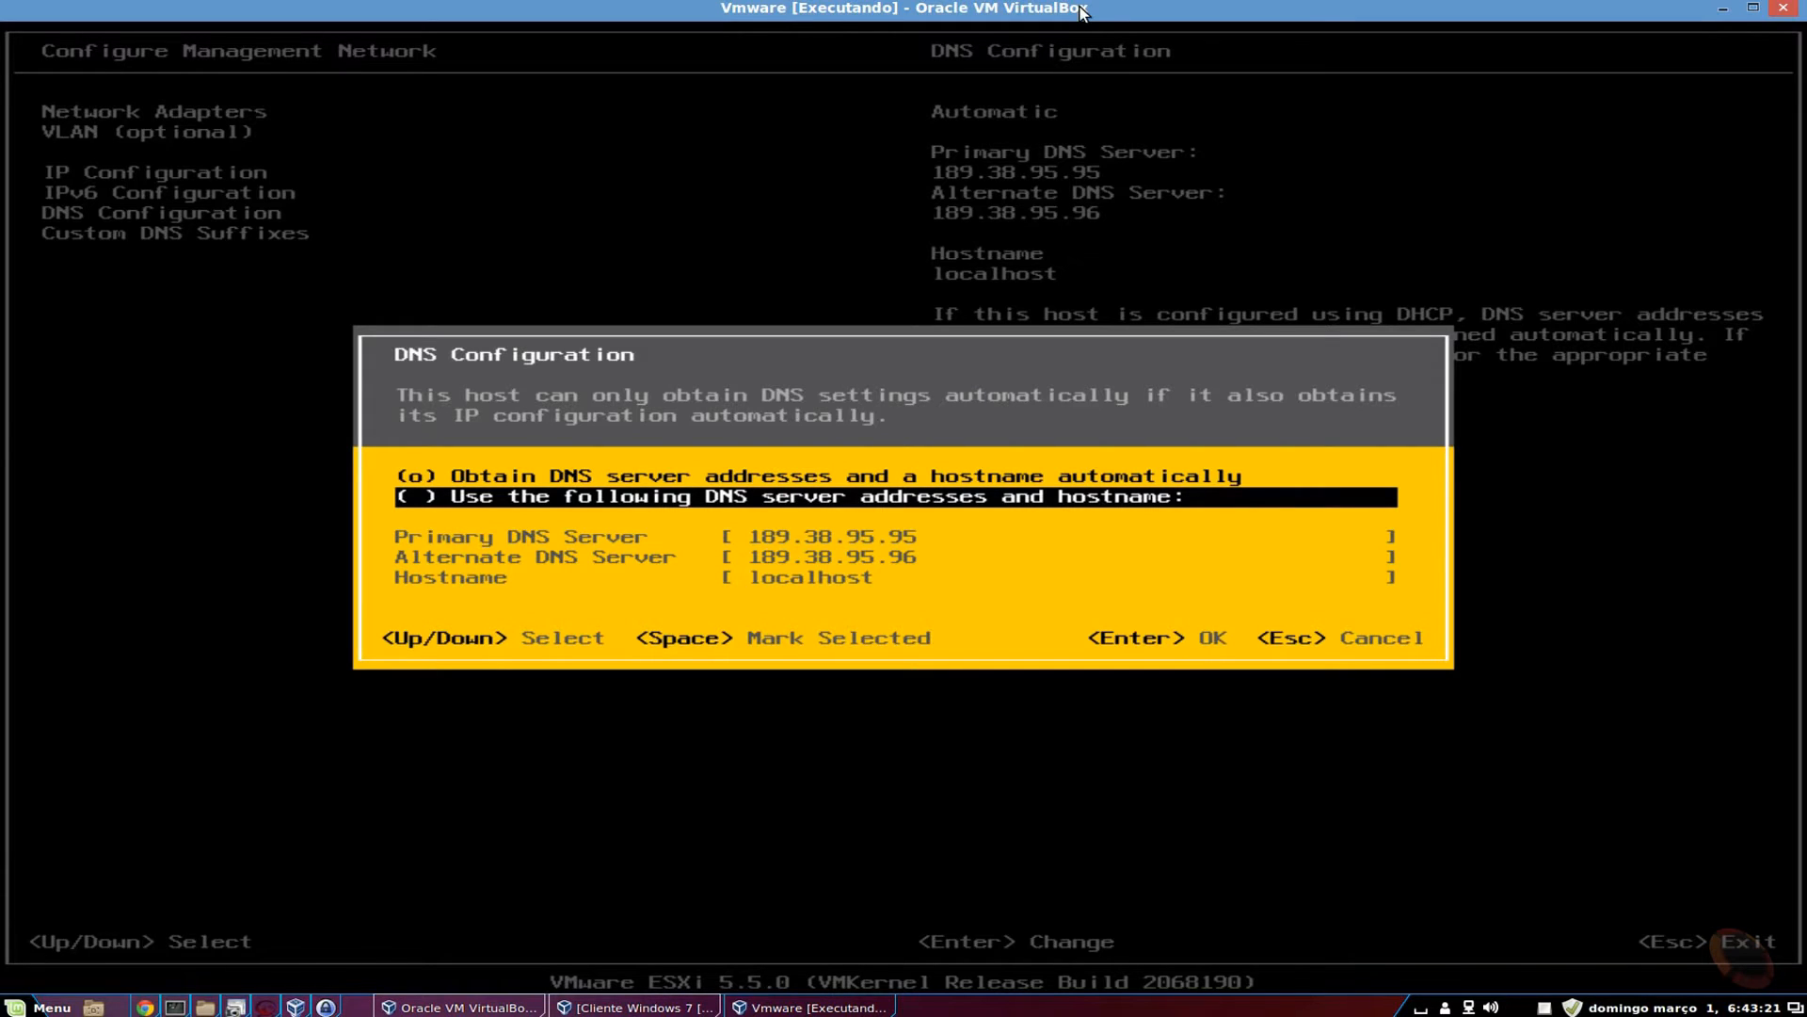
{"action": "key", "text": "space"}
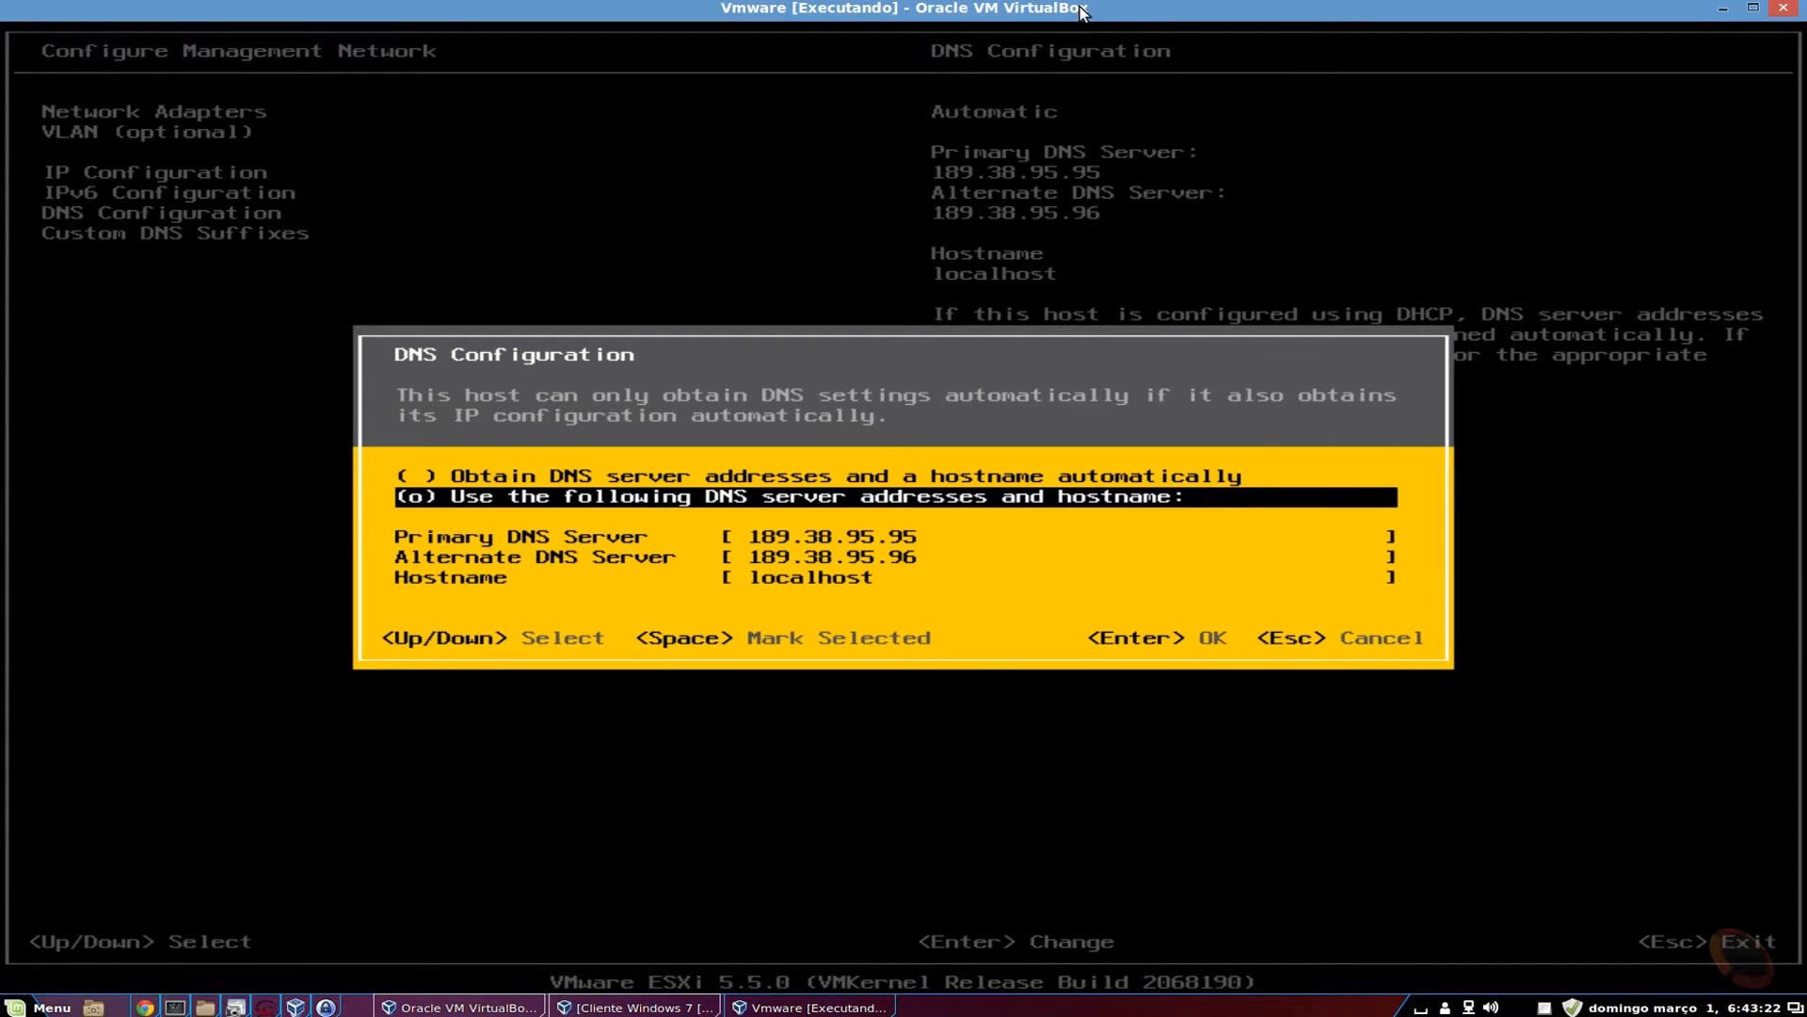
{"action": "key", "text": "Down"}
{"action": "key", "text": "Down"}
{"action": "key", "text": "Down"}
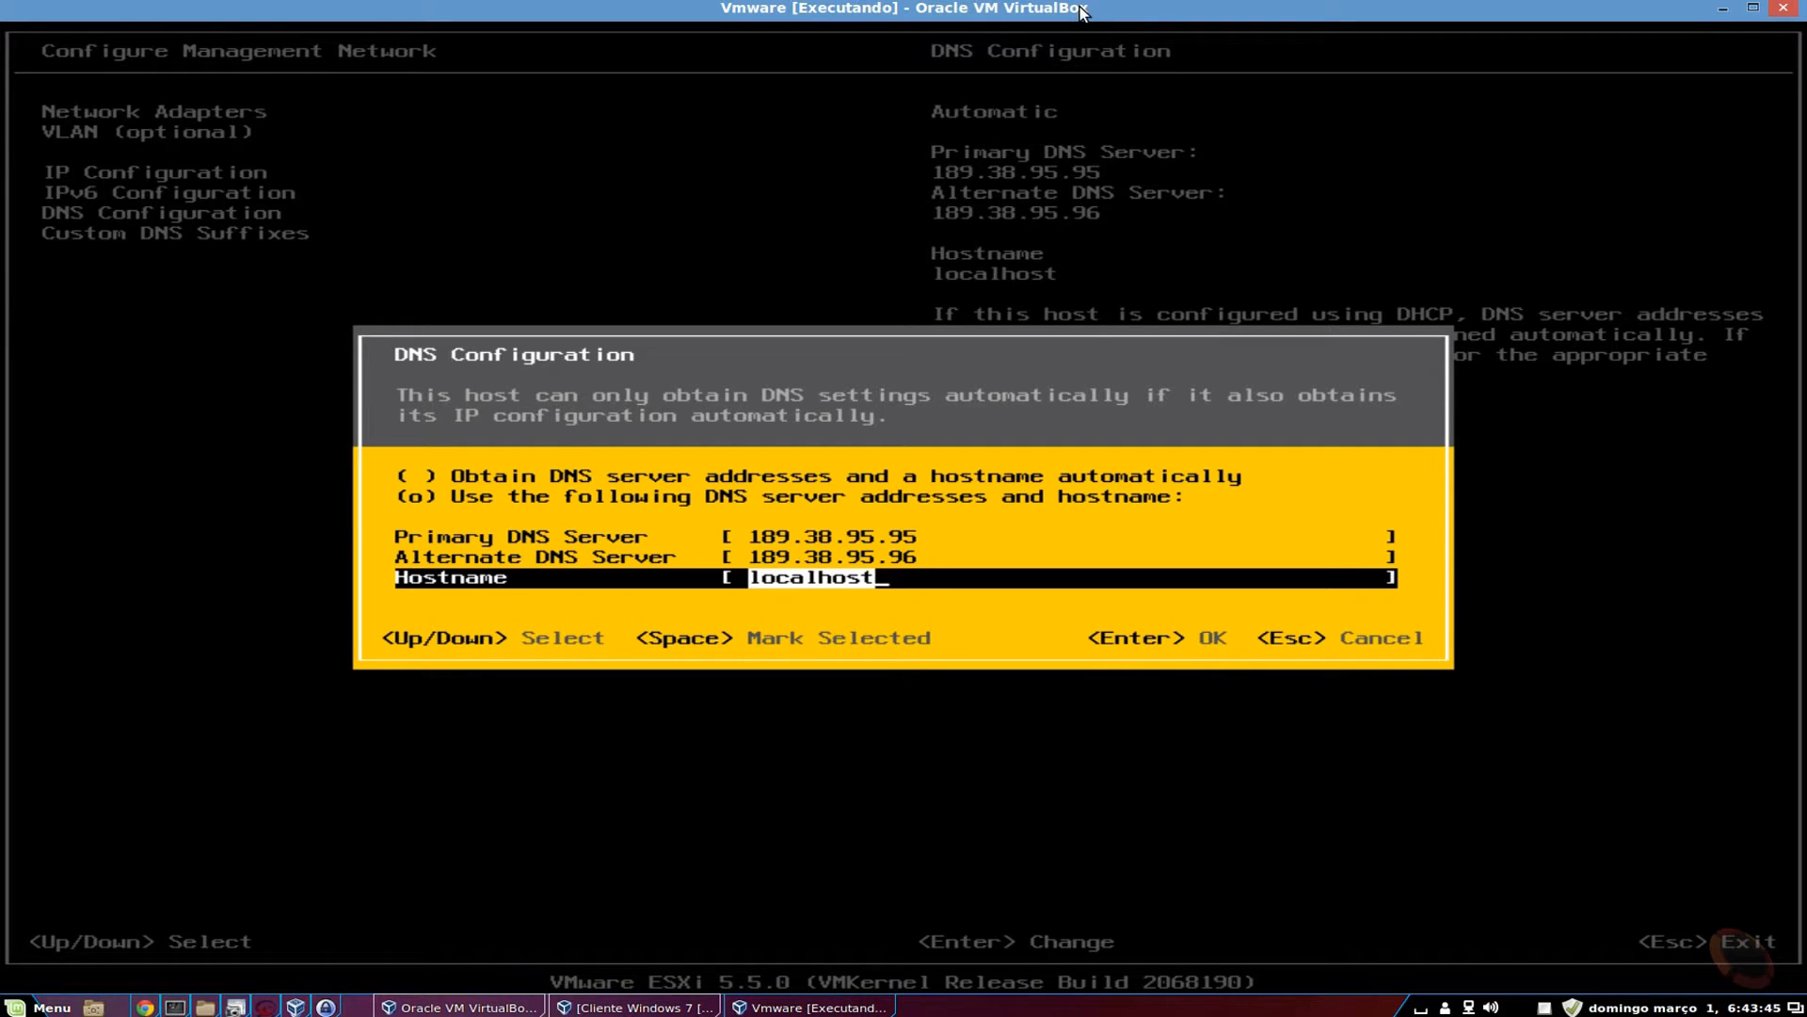
{"action": "key", "text": "Up"}
{"action": "key", "text": "Up"}
{"action": "key", "text": "Up"}
{"action": "key", "text": "Up"}
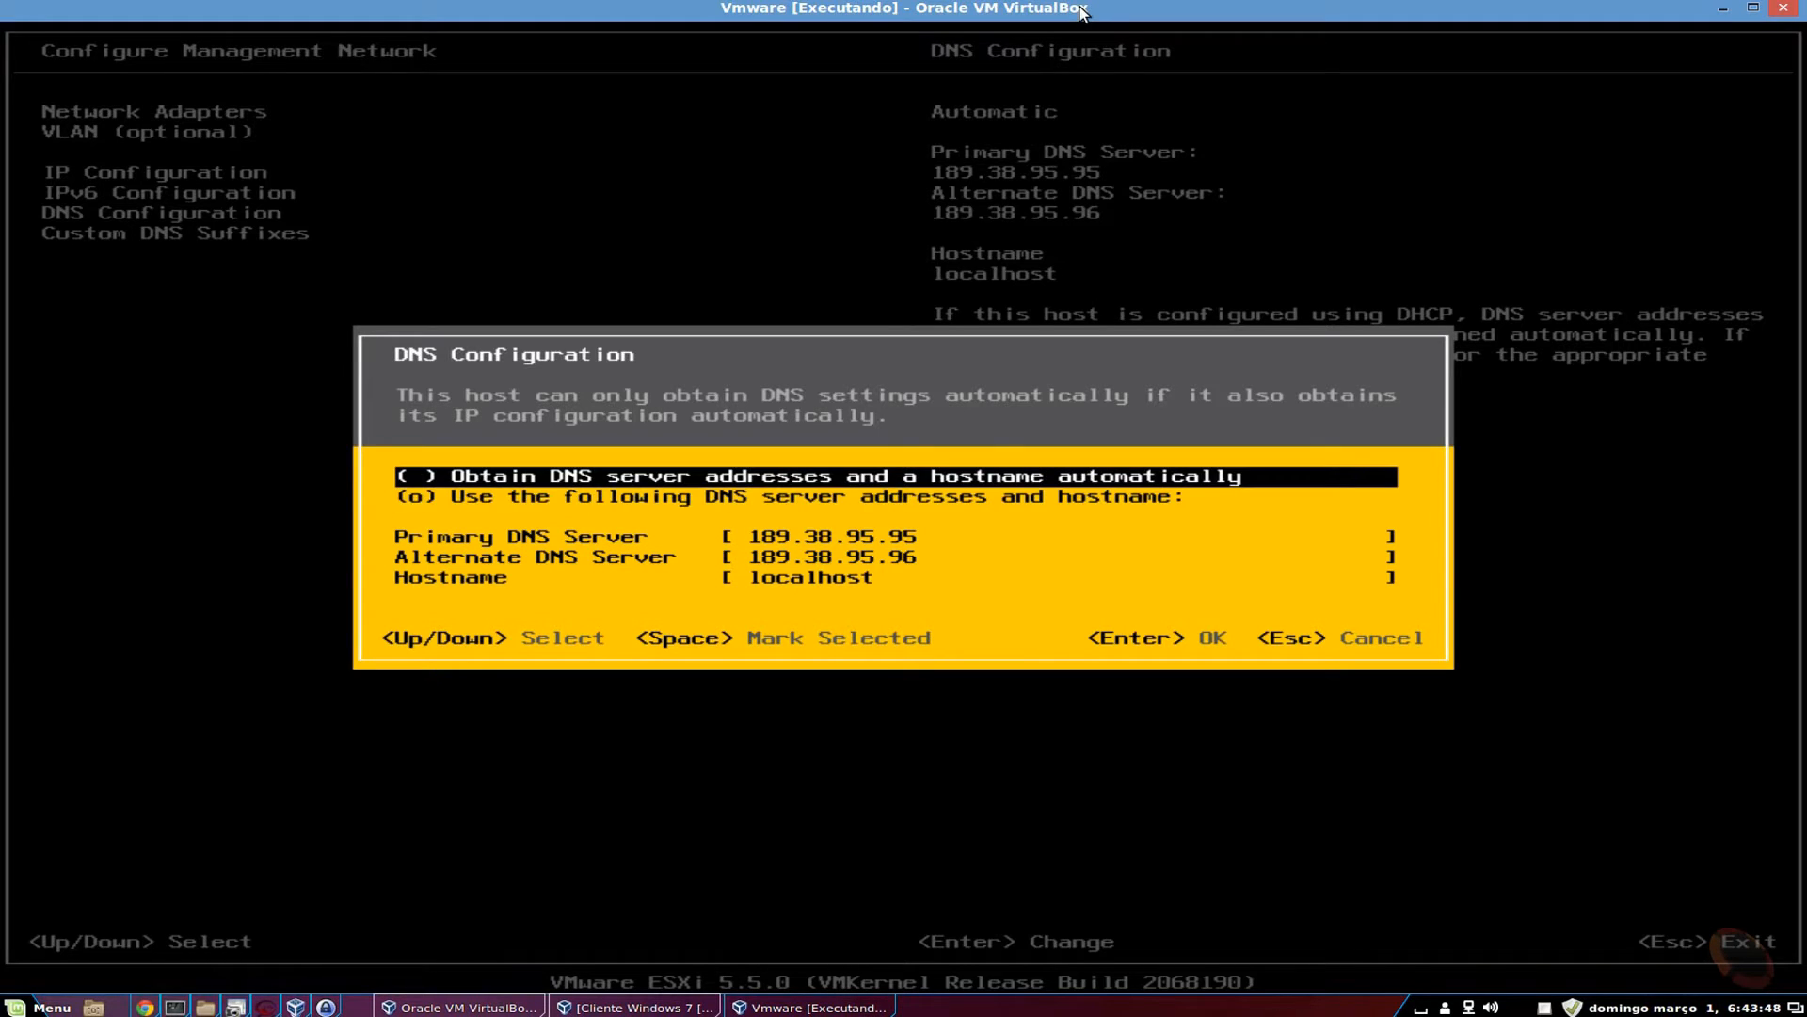
{"action": "key", "text": "space"}
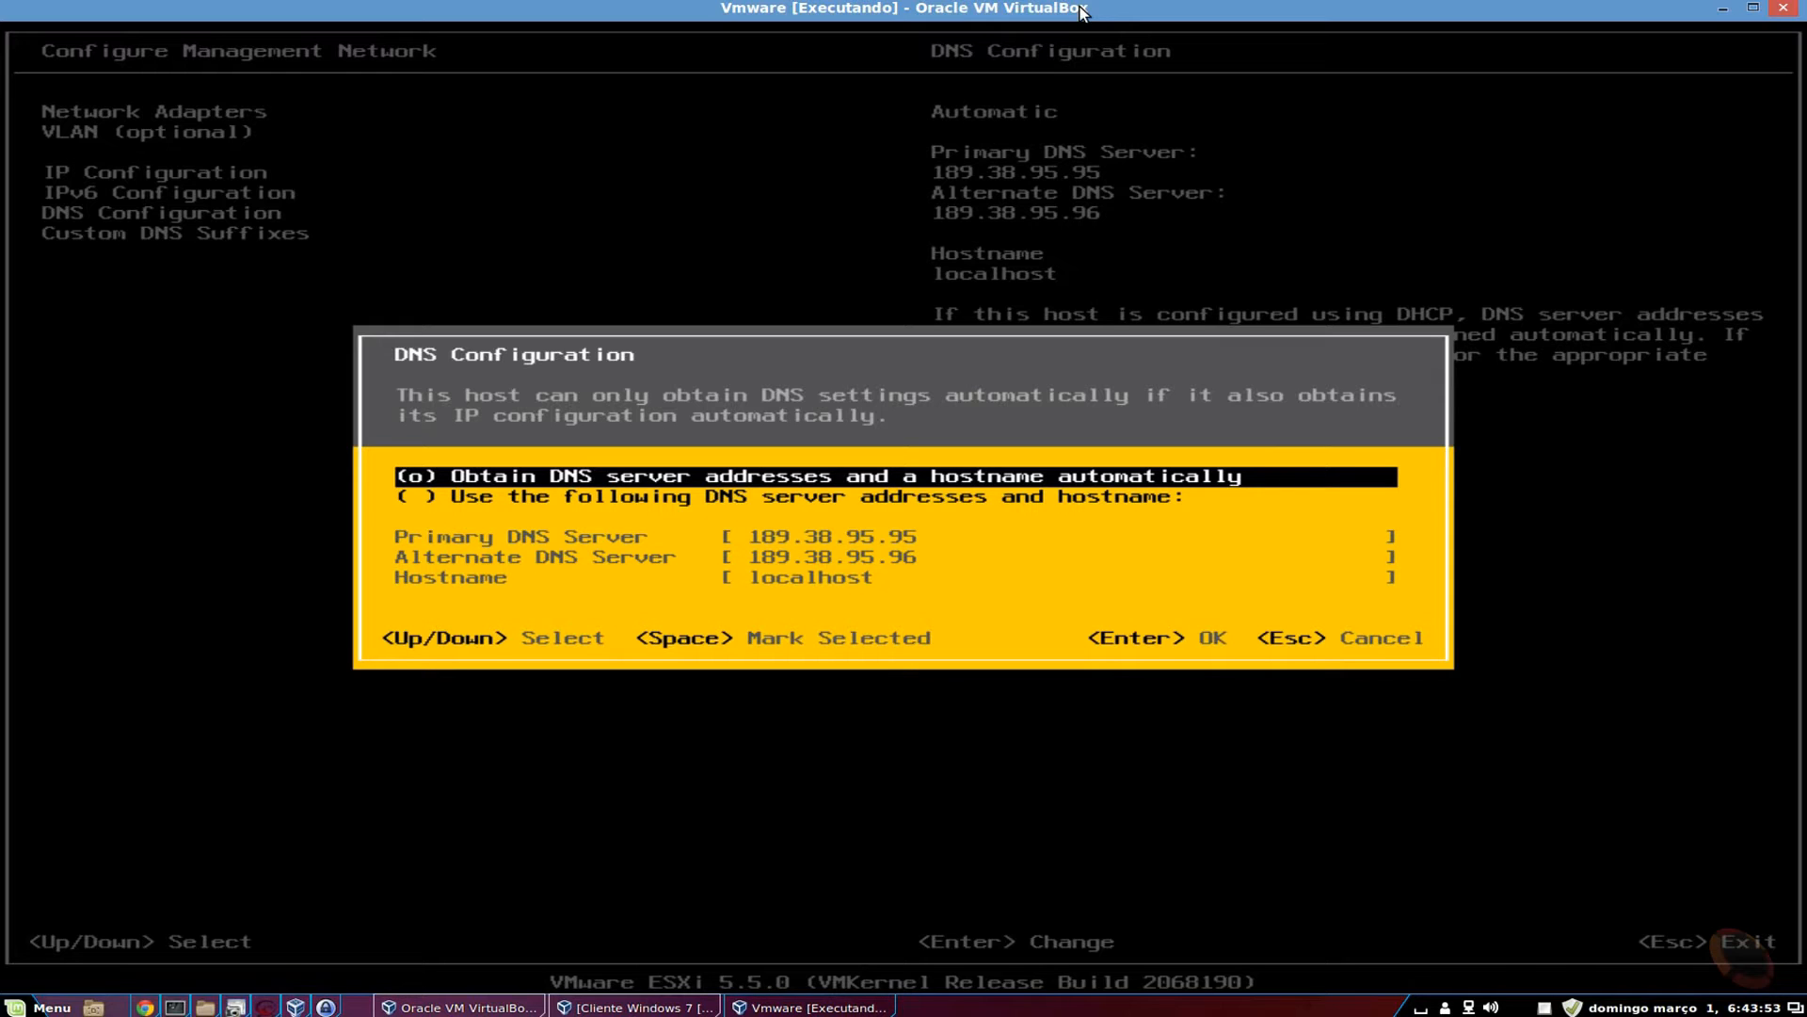
{"action": "key", "text": "Return"}
{"action": "key", "text": "Down"}
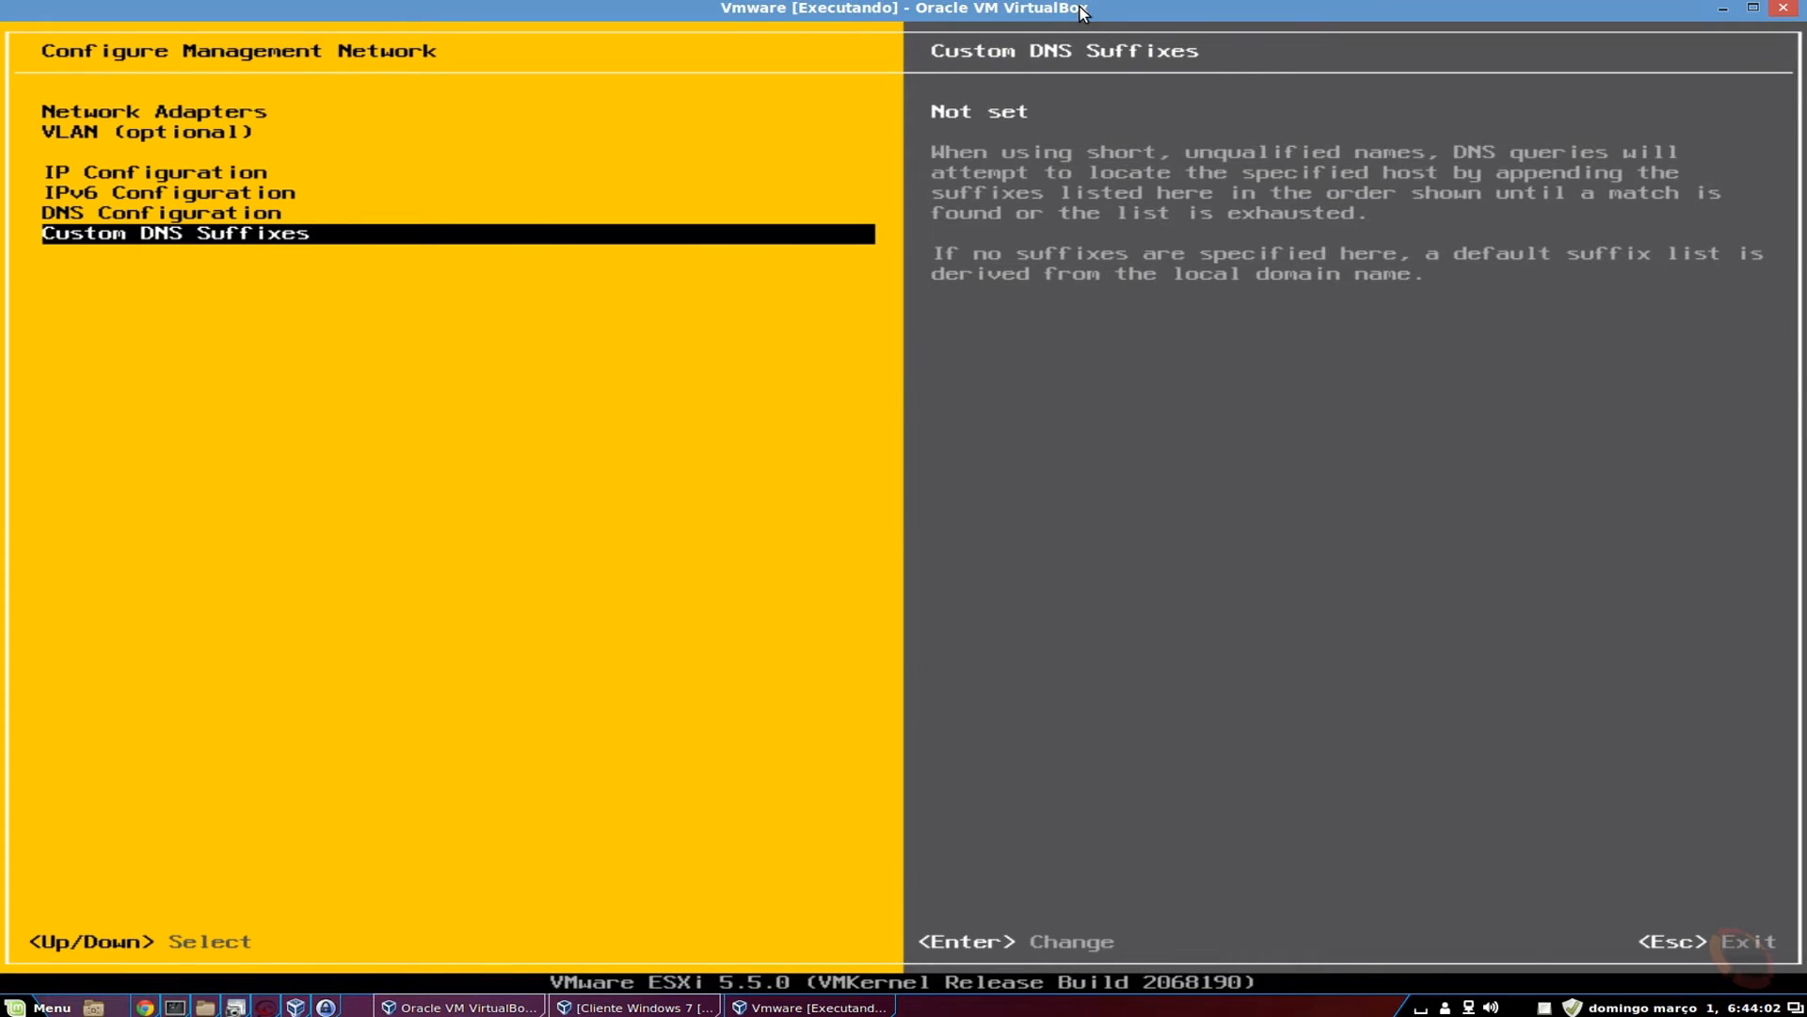
Leave Custom DNS Suffixes empty, exit to System Customization, and highlight Test Management Network.
{"action": "key", "text": "Return"}
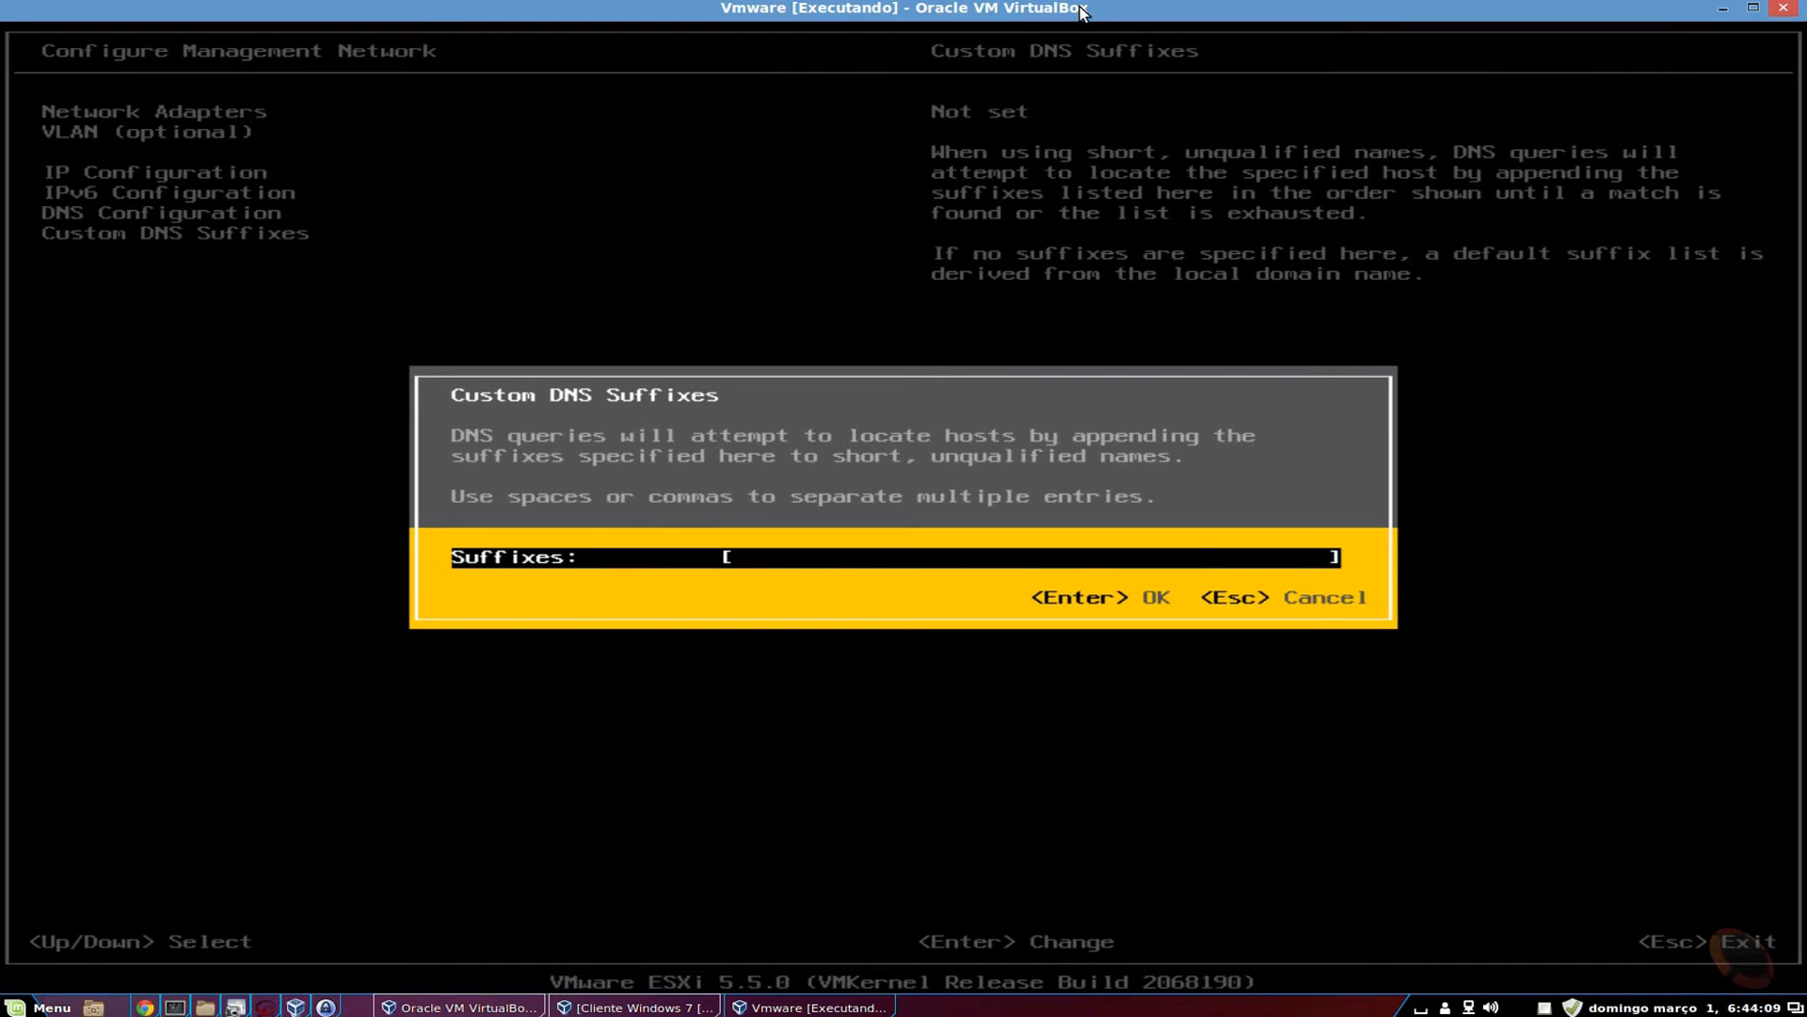
{"action": "key", "text": "Escape"}
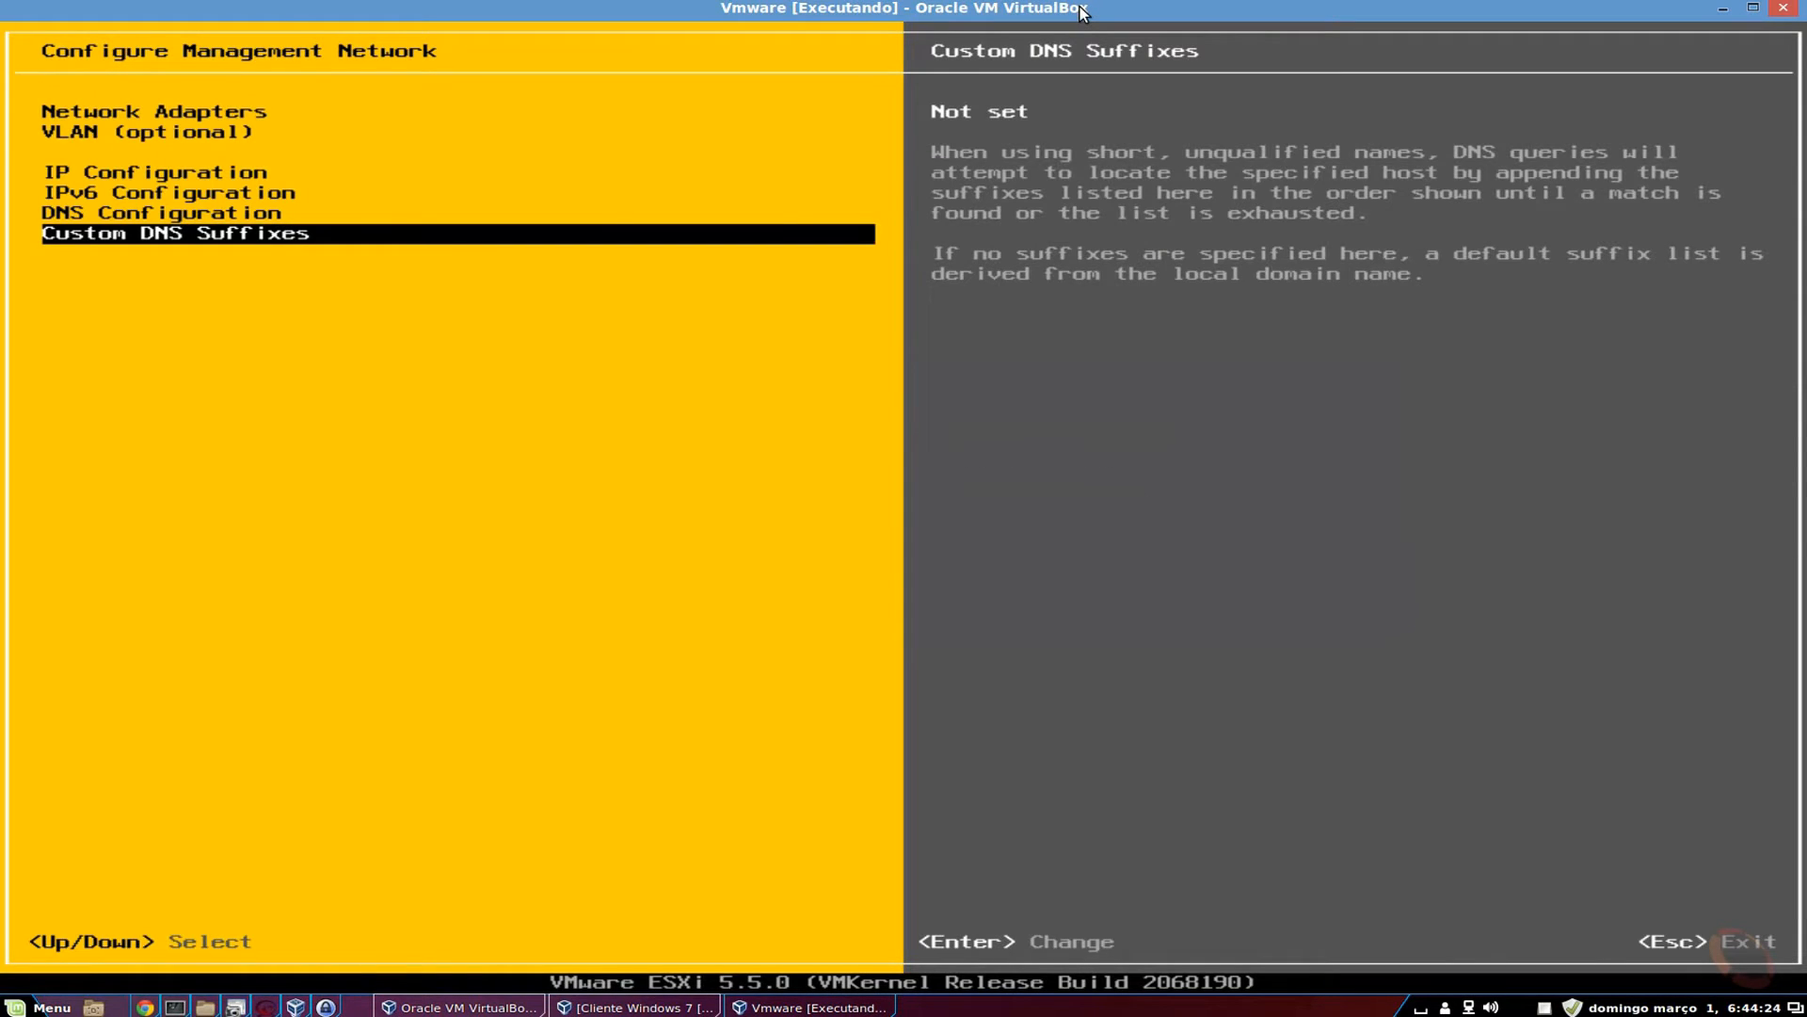
{"action": "key", "text": "Escape"}
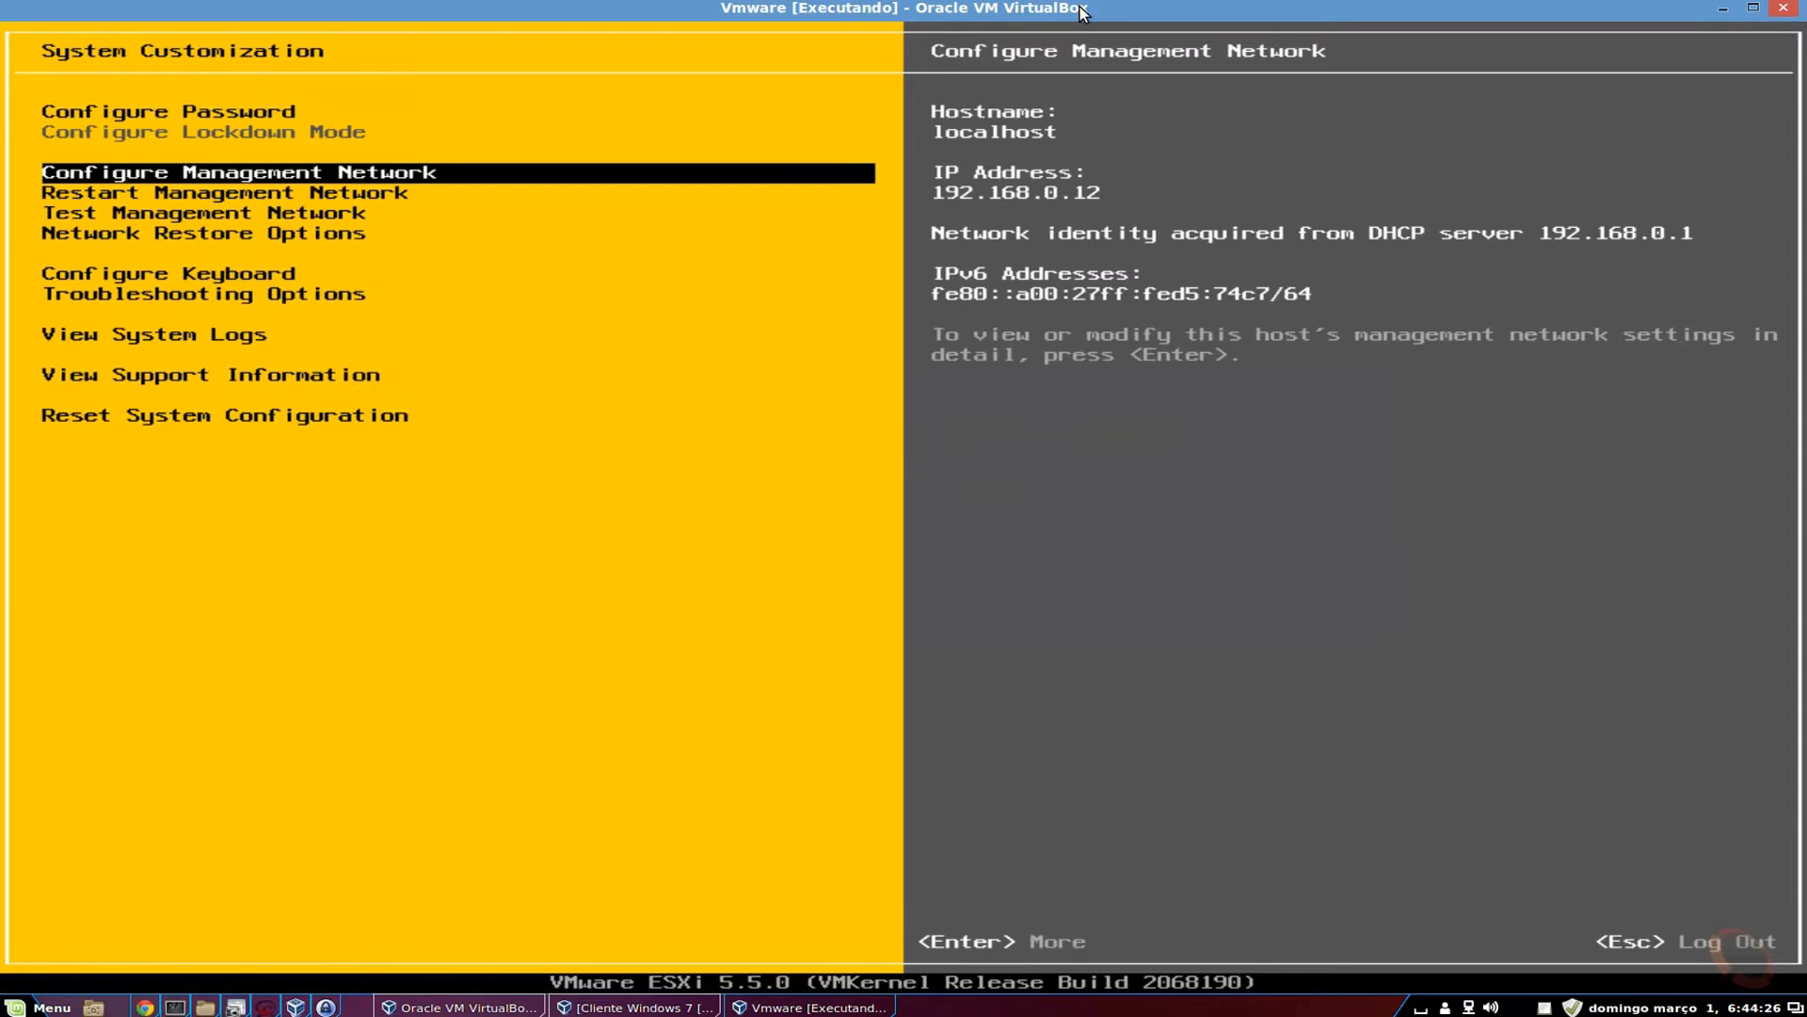
{"action": "key", "text": "Down"}
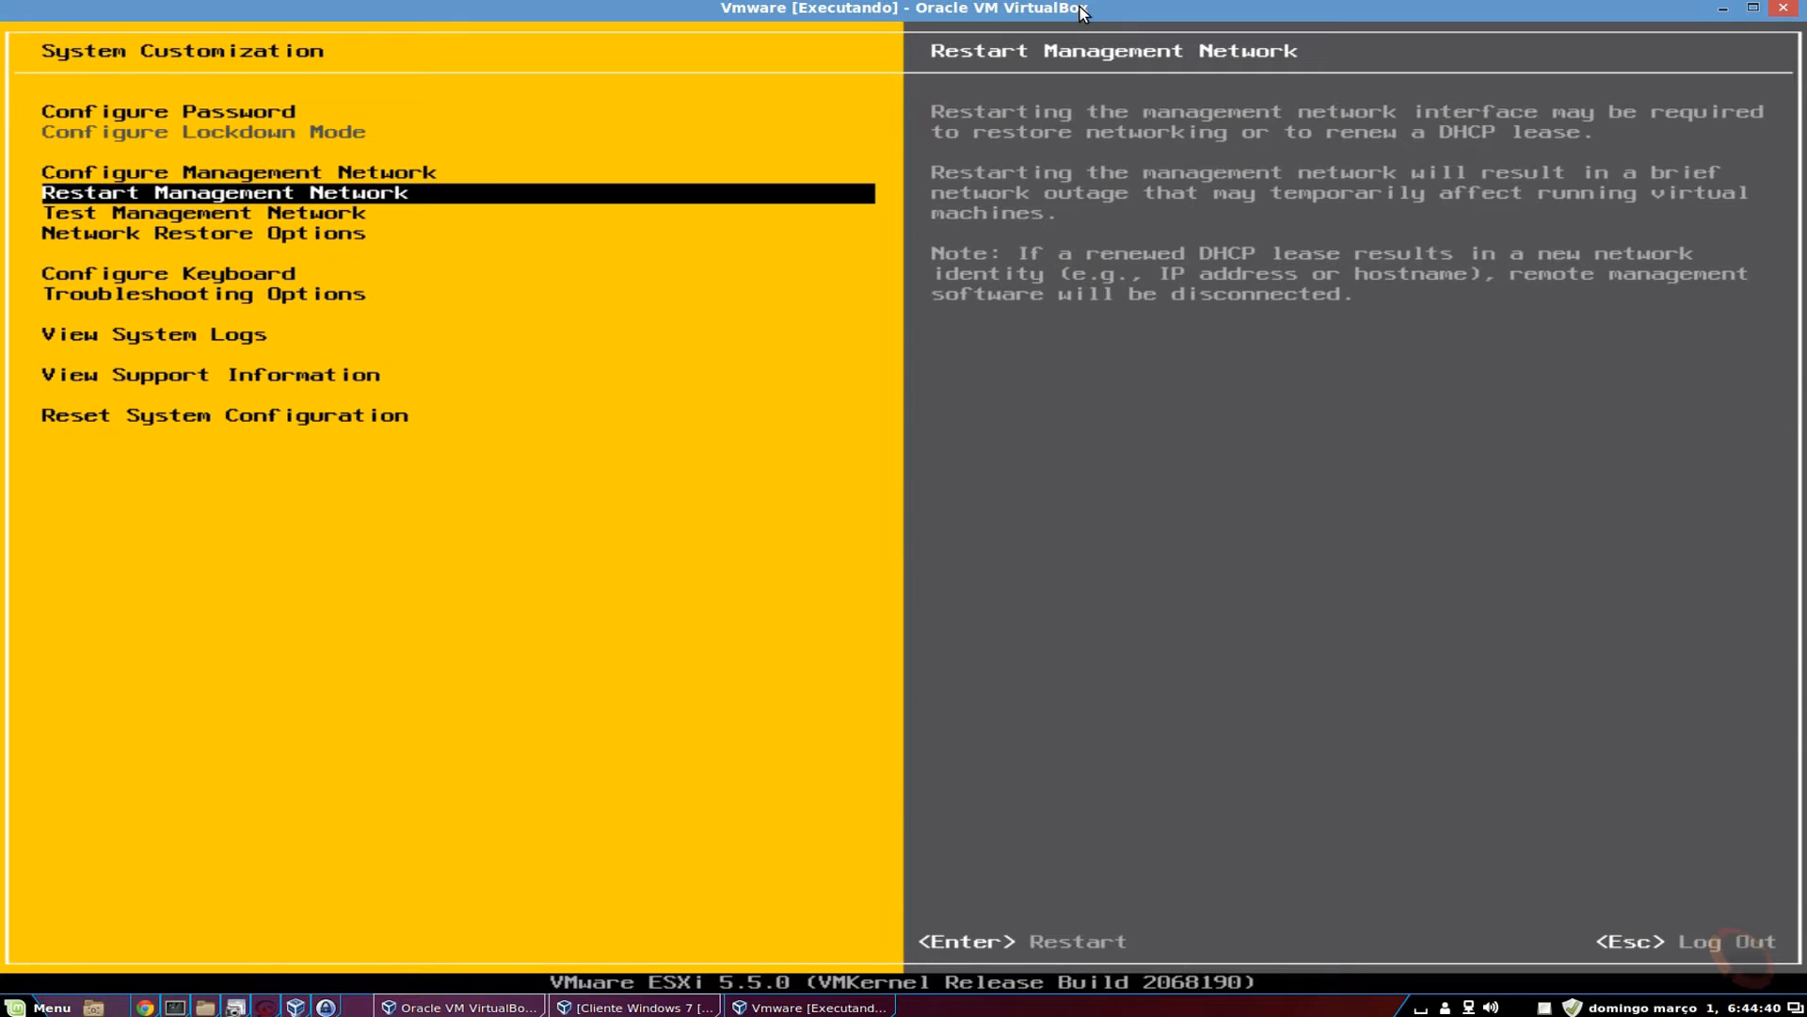
{"action": "key", "text": "Down"}
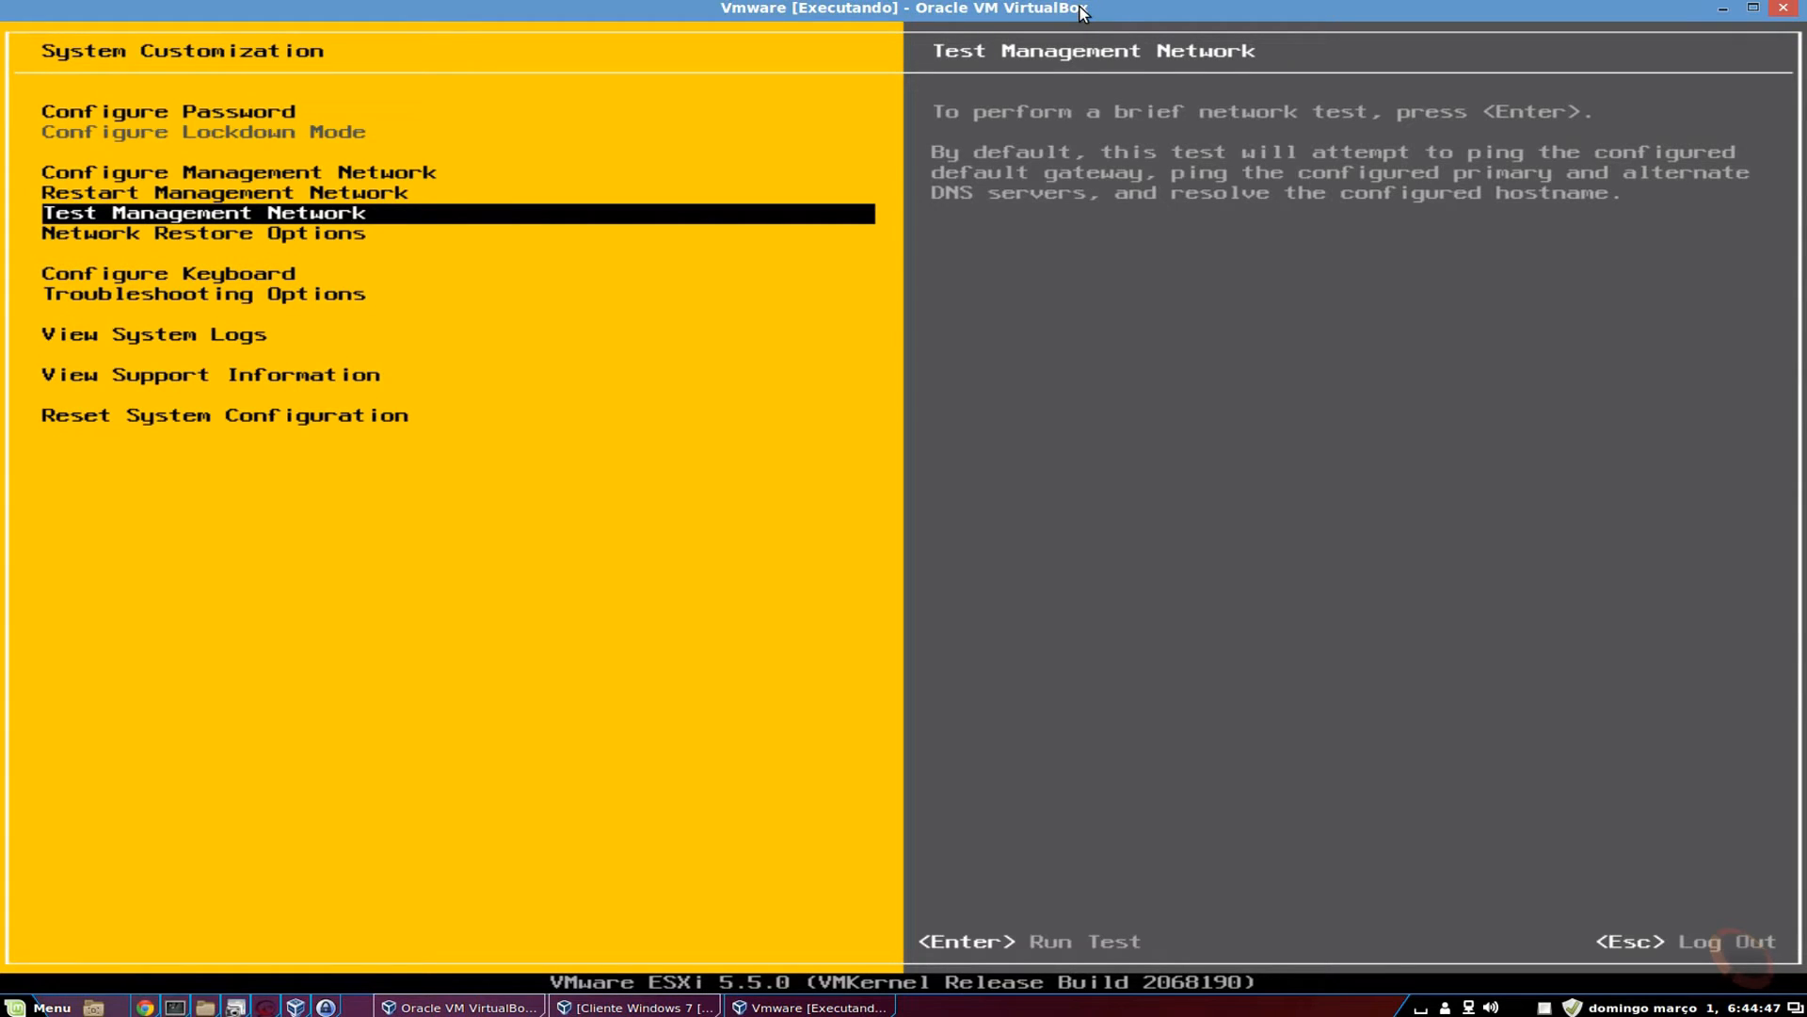
Check the network test targets 192.168.0.1, 189.38.95.95, 189.38.95.96 and localhost, then select Network Restore Options.
{"action": "key", "text": "Return"}
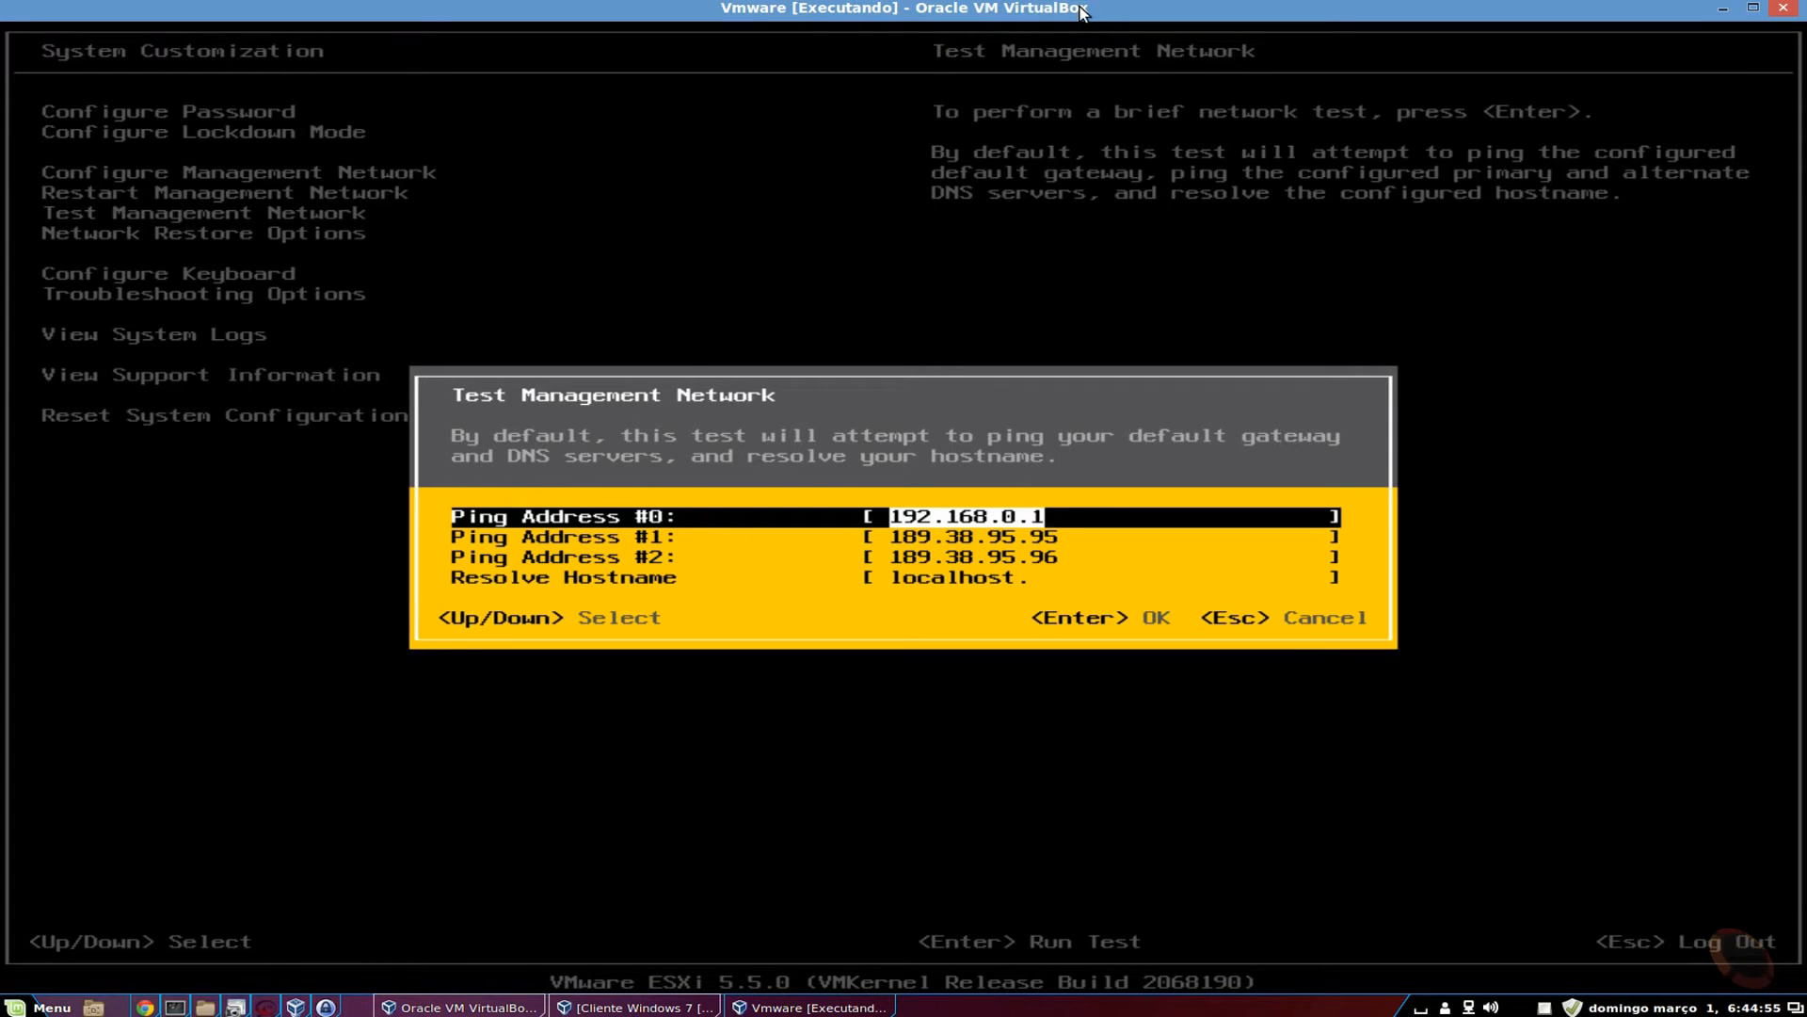
{"action": "key", "text": "Down"}
{"action": "key", "text": "Down"}
{"action": "key", "text": "Down"}
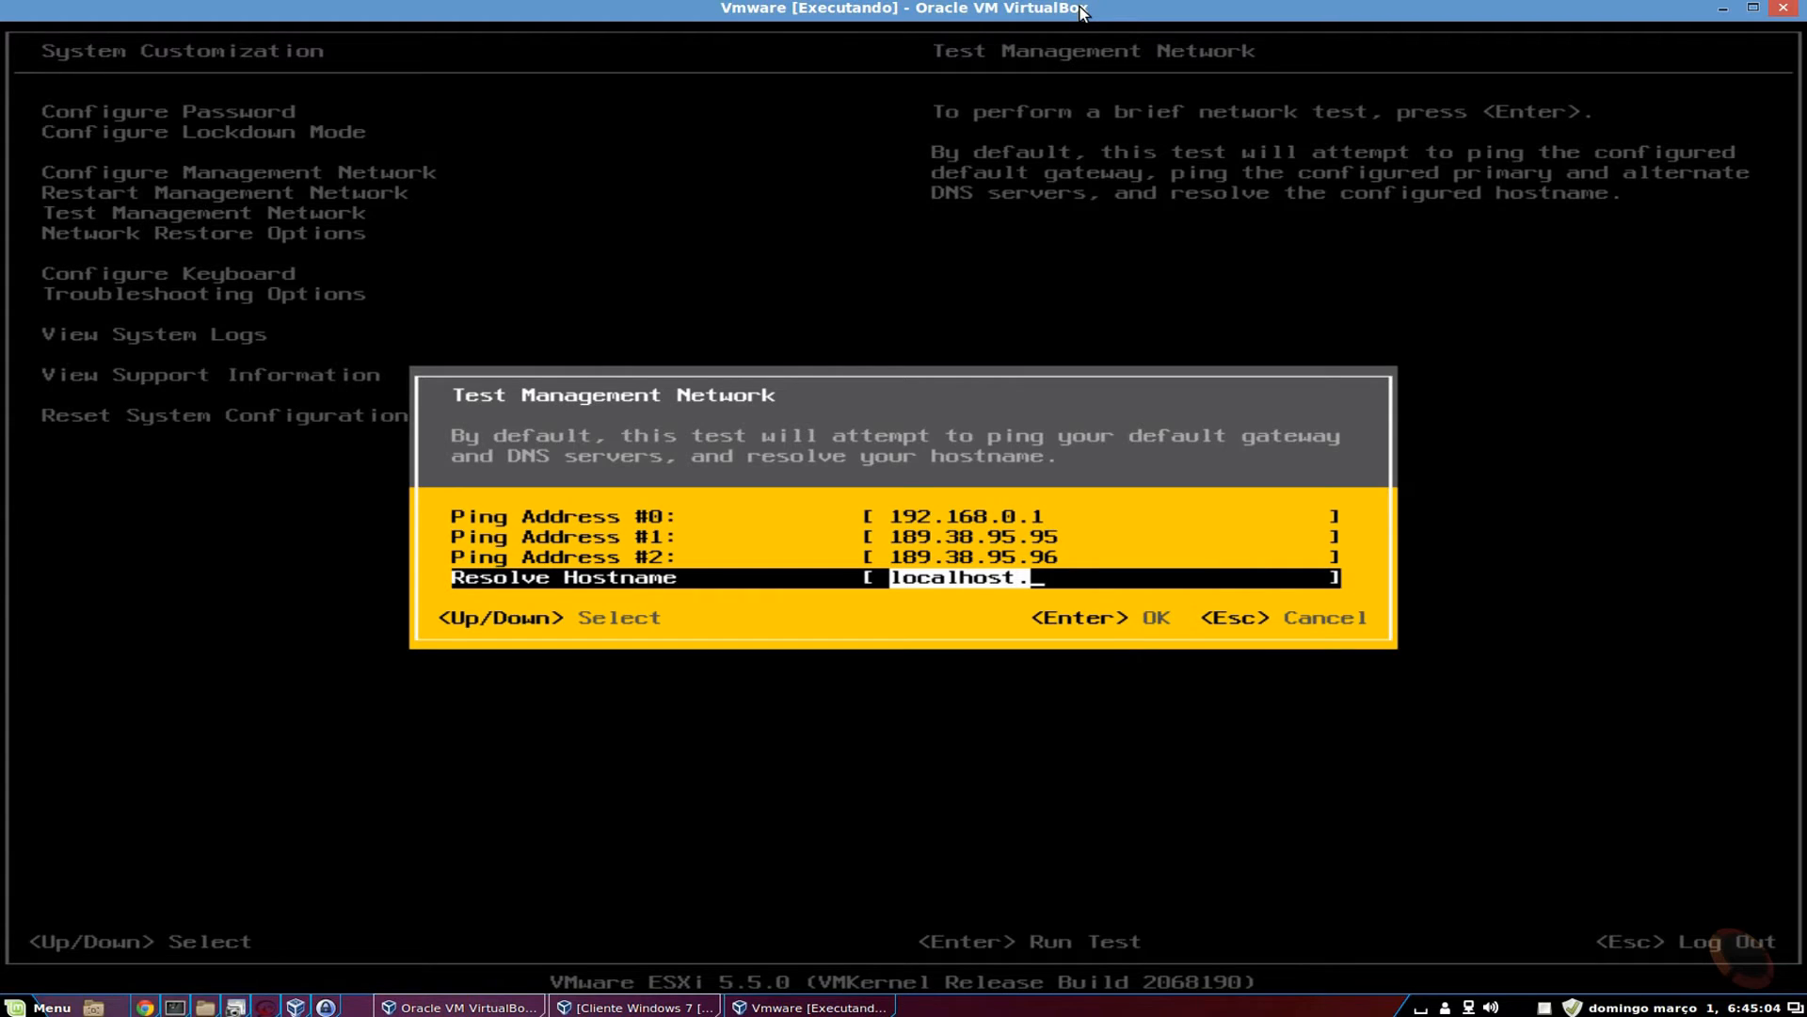
{"action": "key", "text": "Escape"}
{"action": "key", "text": "Down"}
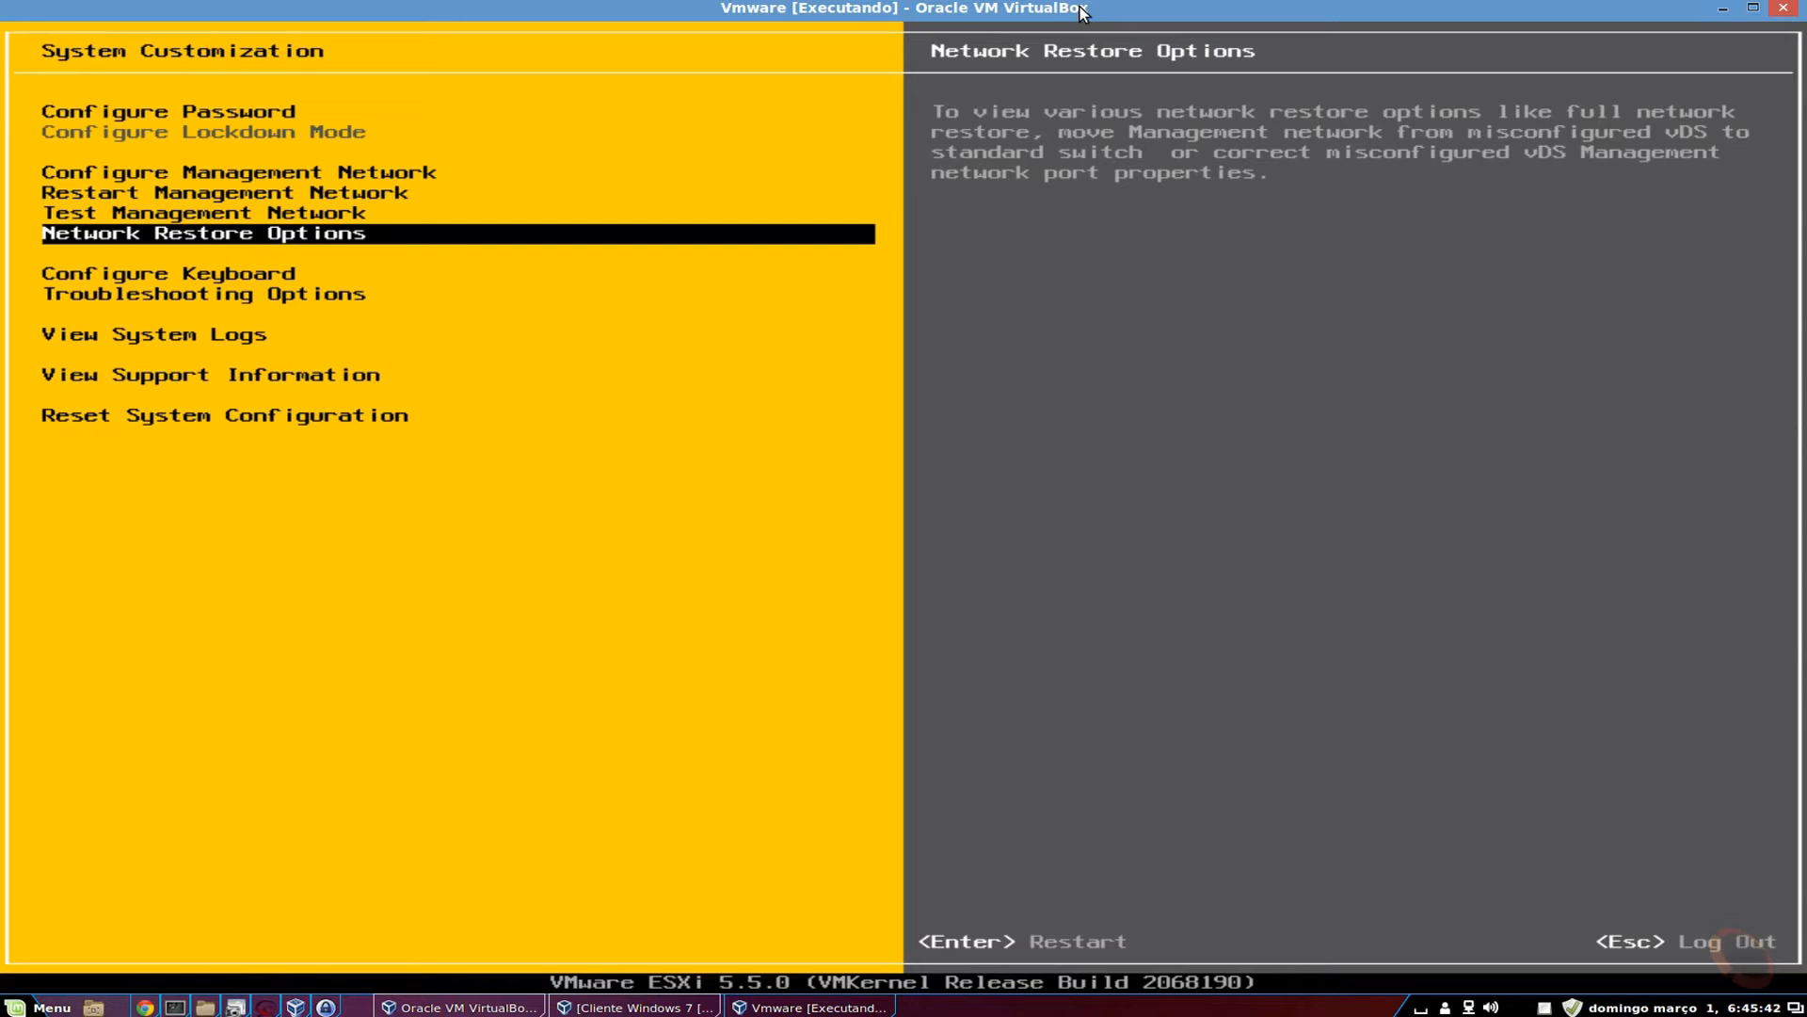
Move past Configure Keyboard and enter Troubleshooting Options, where the ESXi Shell shows Disabled.
{"action": "key", "text": "Down"}
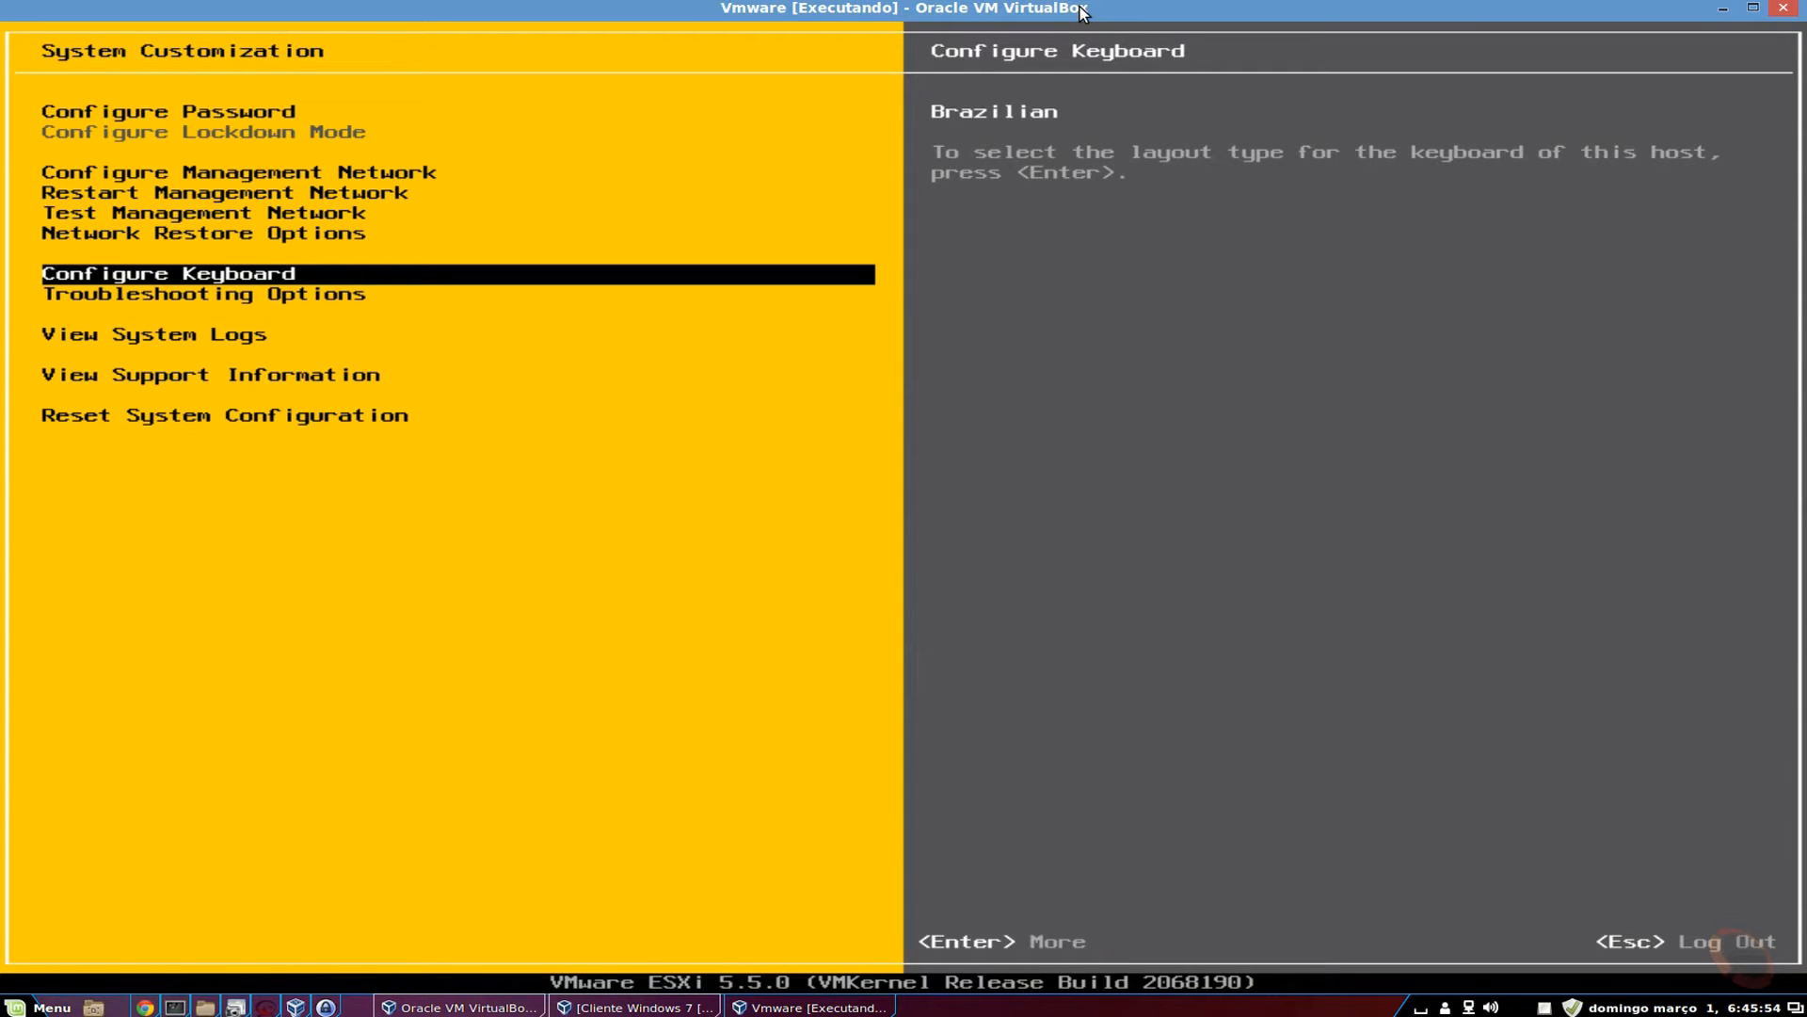
{"action": "key", "text": "Down"}
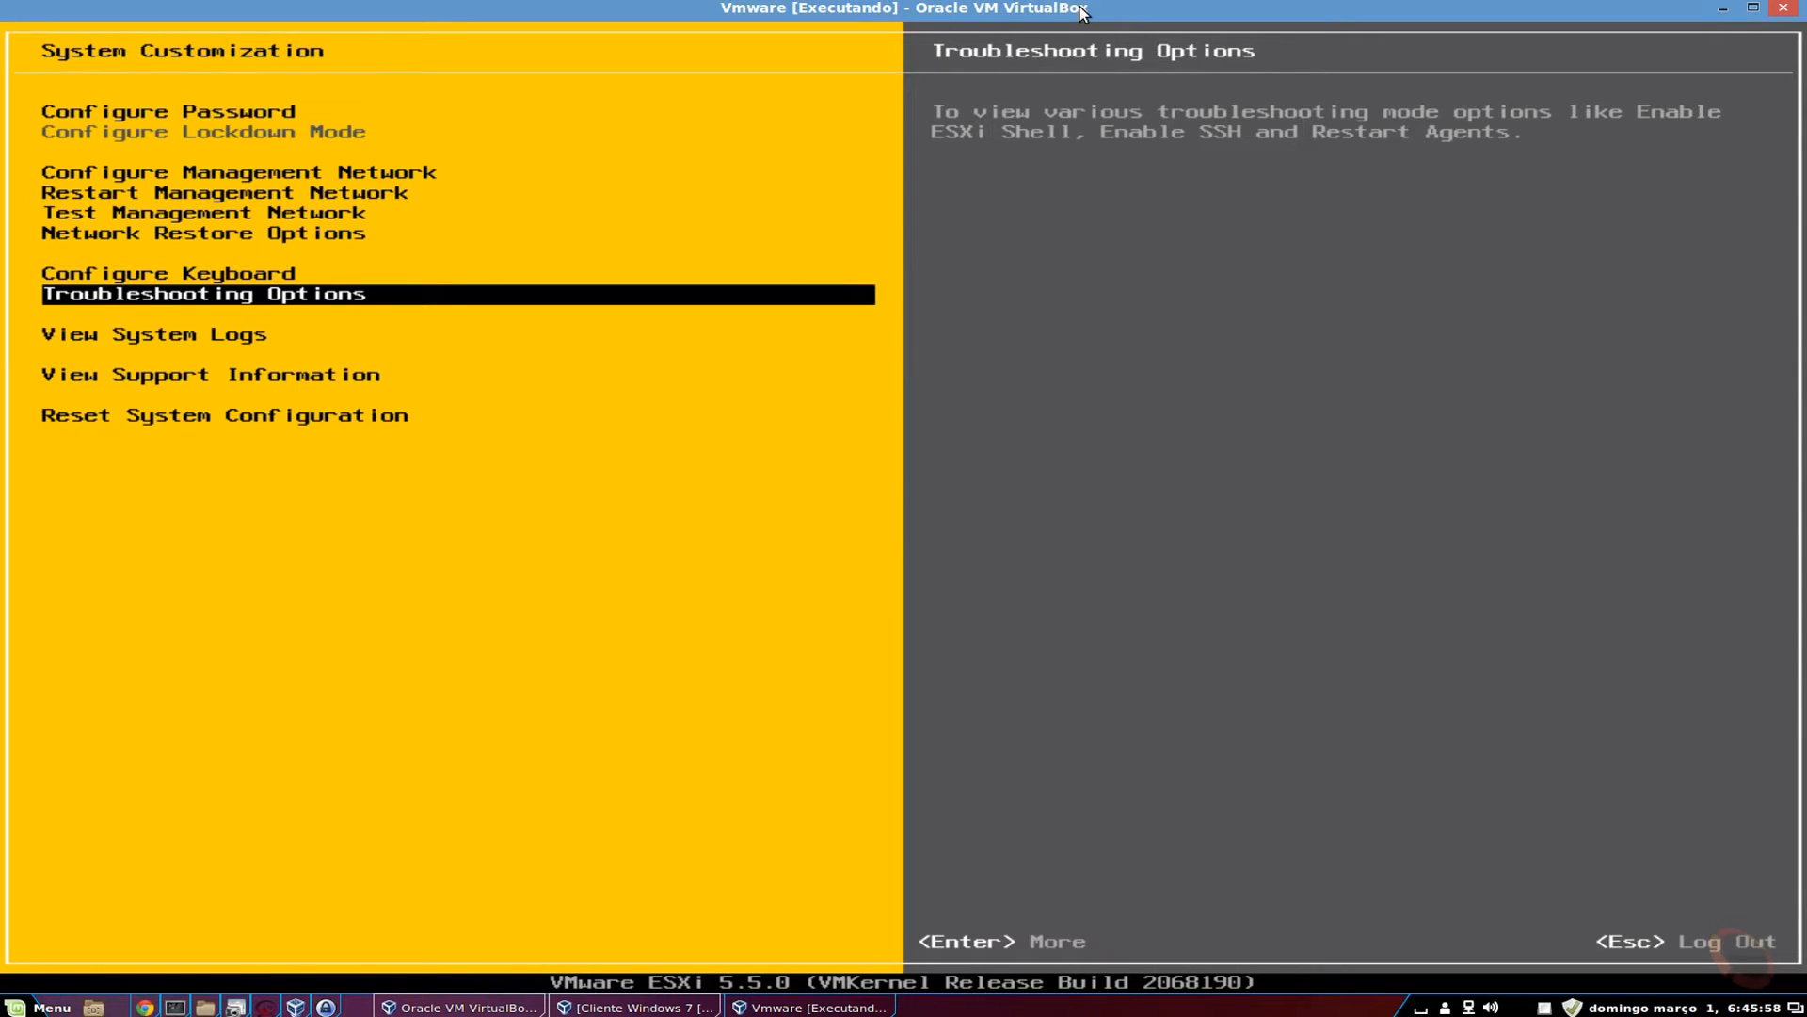
{"action": "key", "text": "Return"}
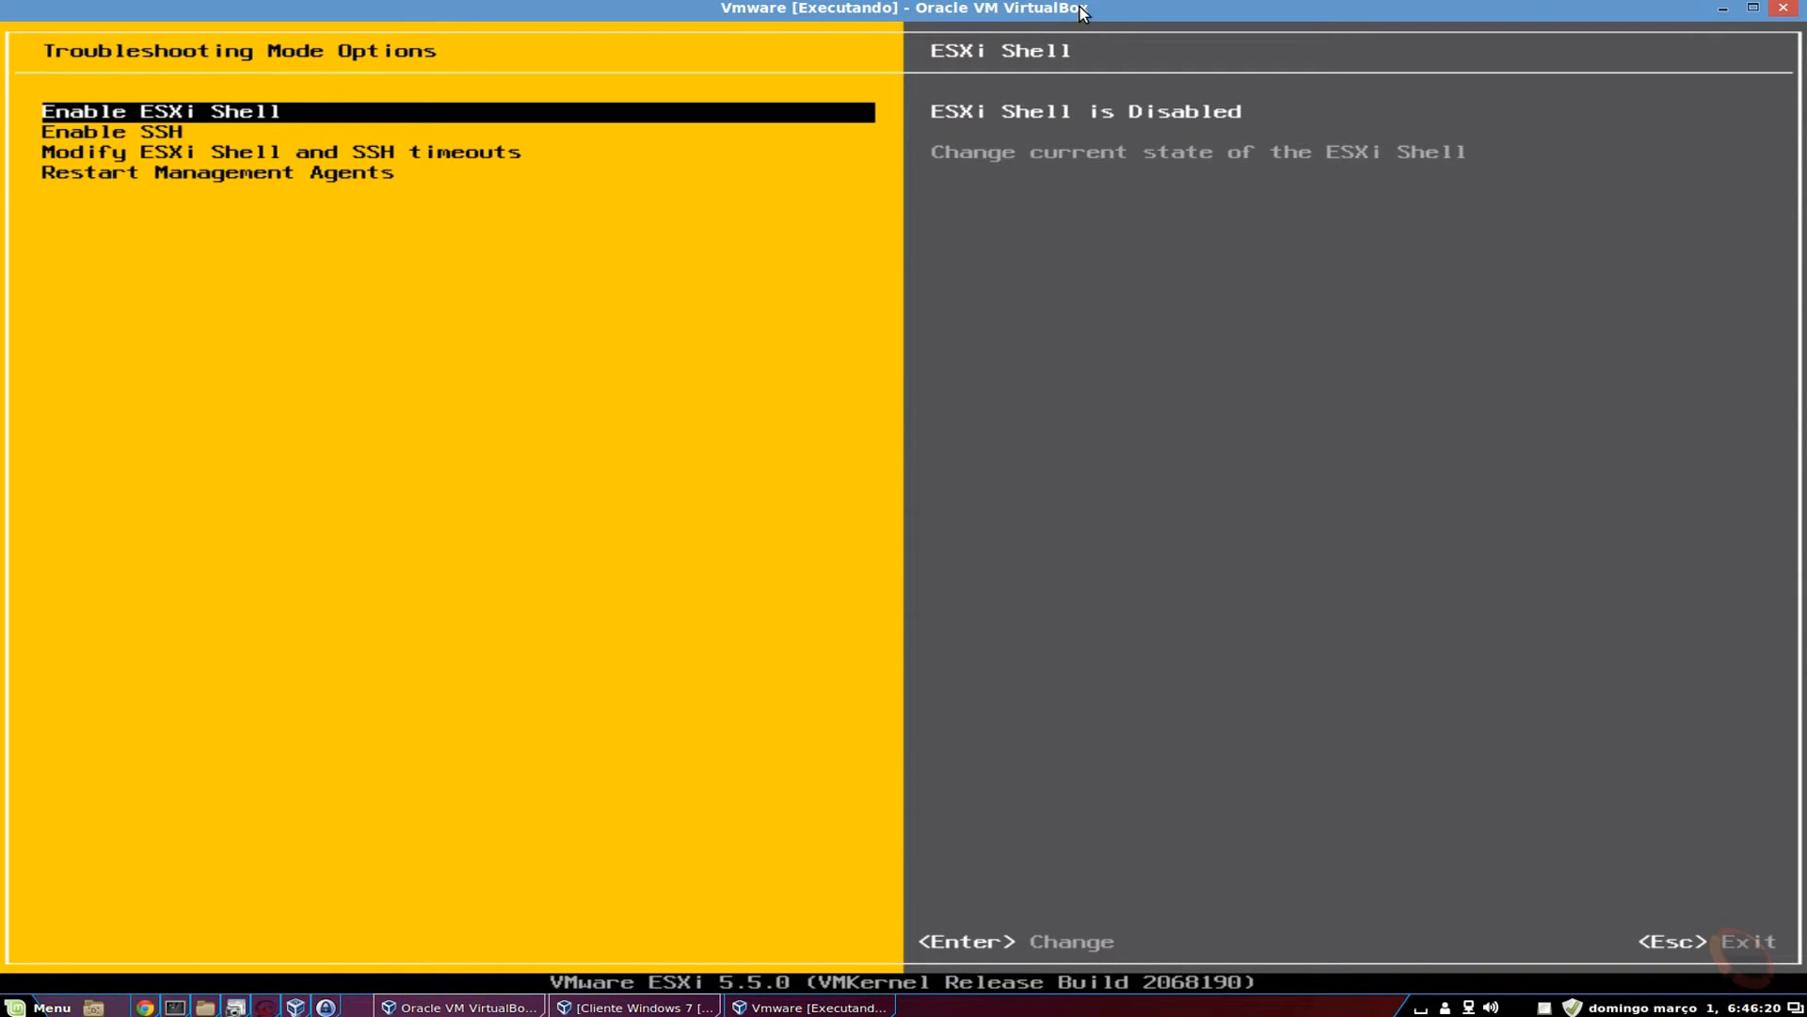
Toggle the ESXi Shell on and back off so it stays disabled.
{"action": "key", "text": "Down"}
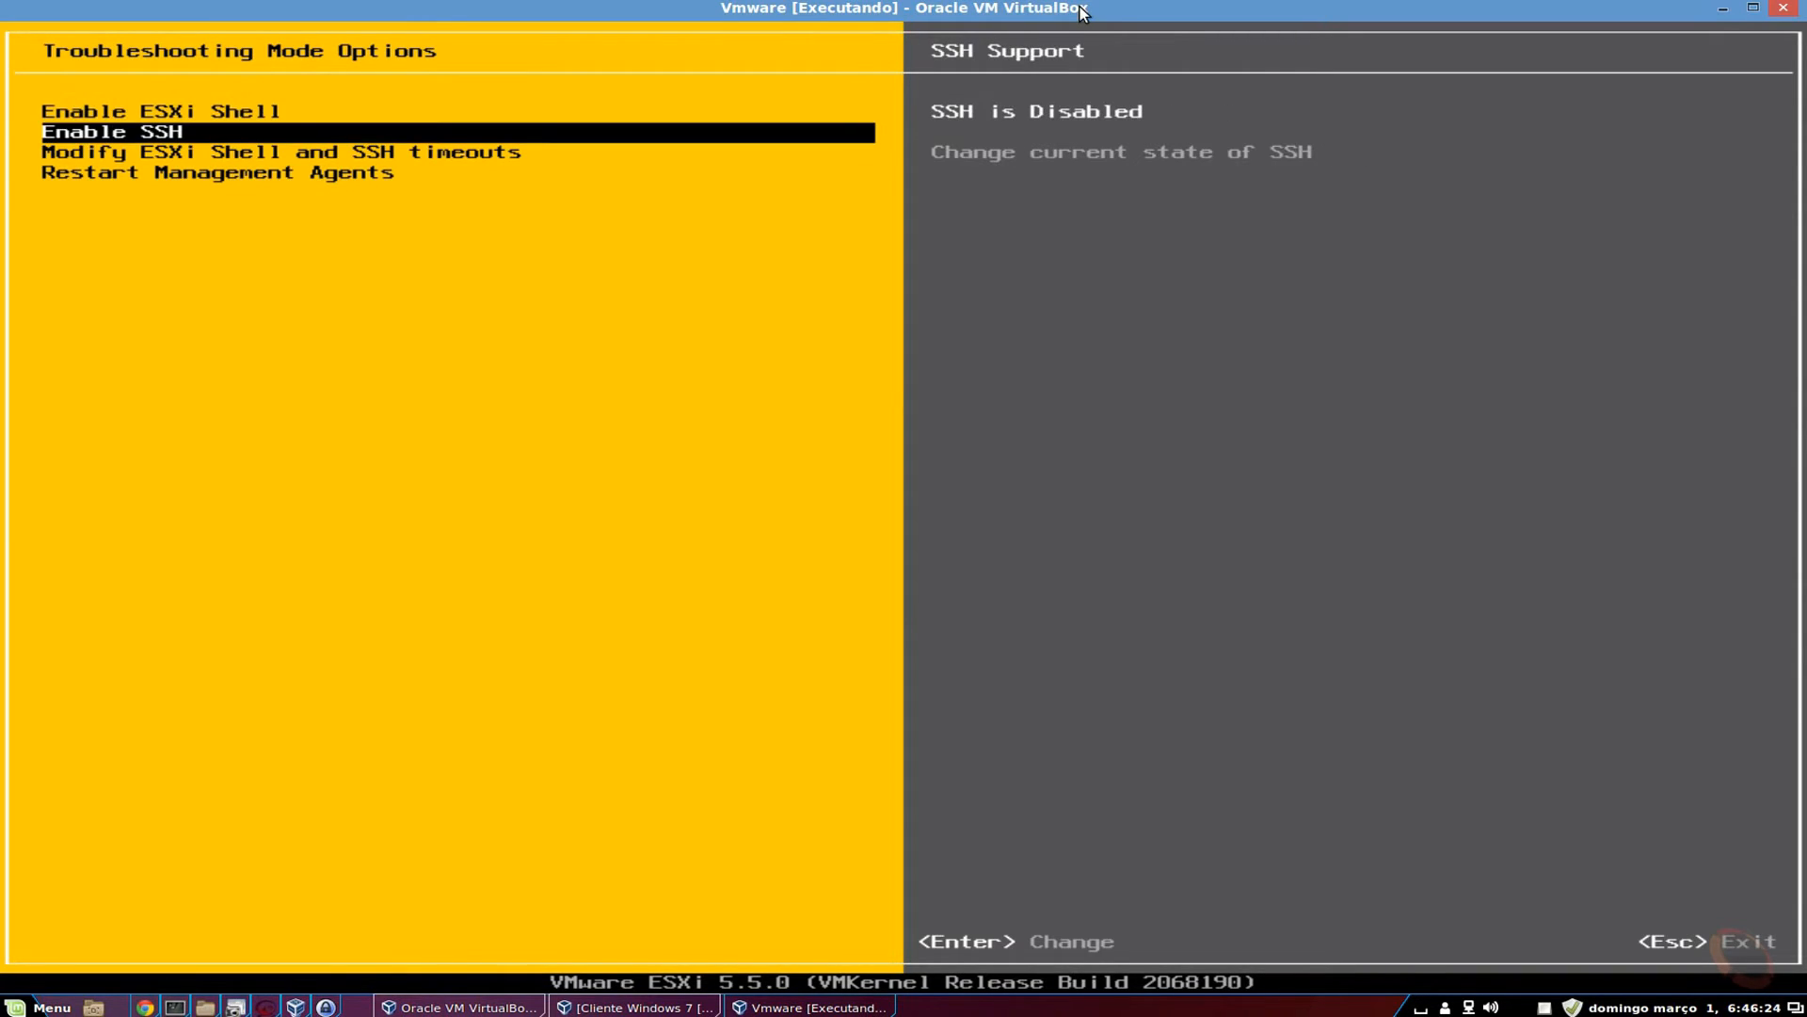
{"action": "key", "text": "Up"}
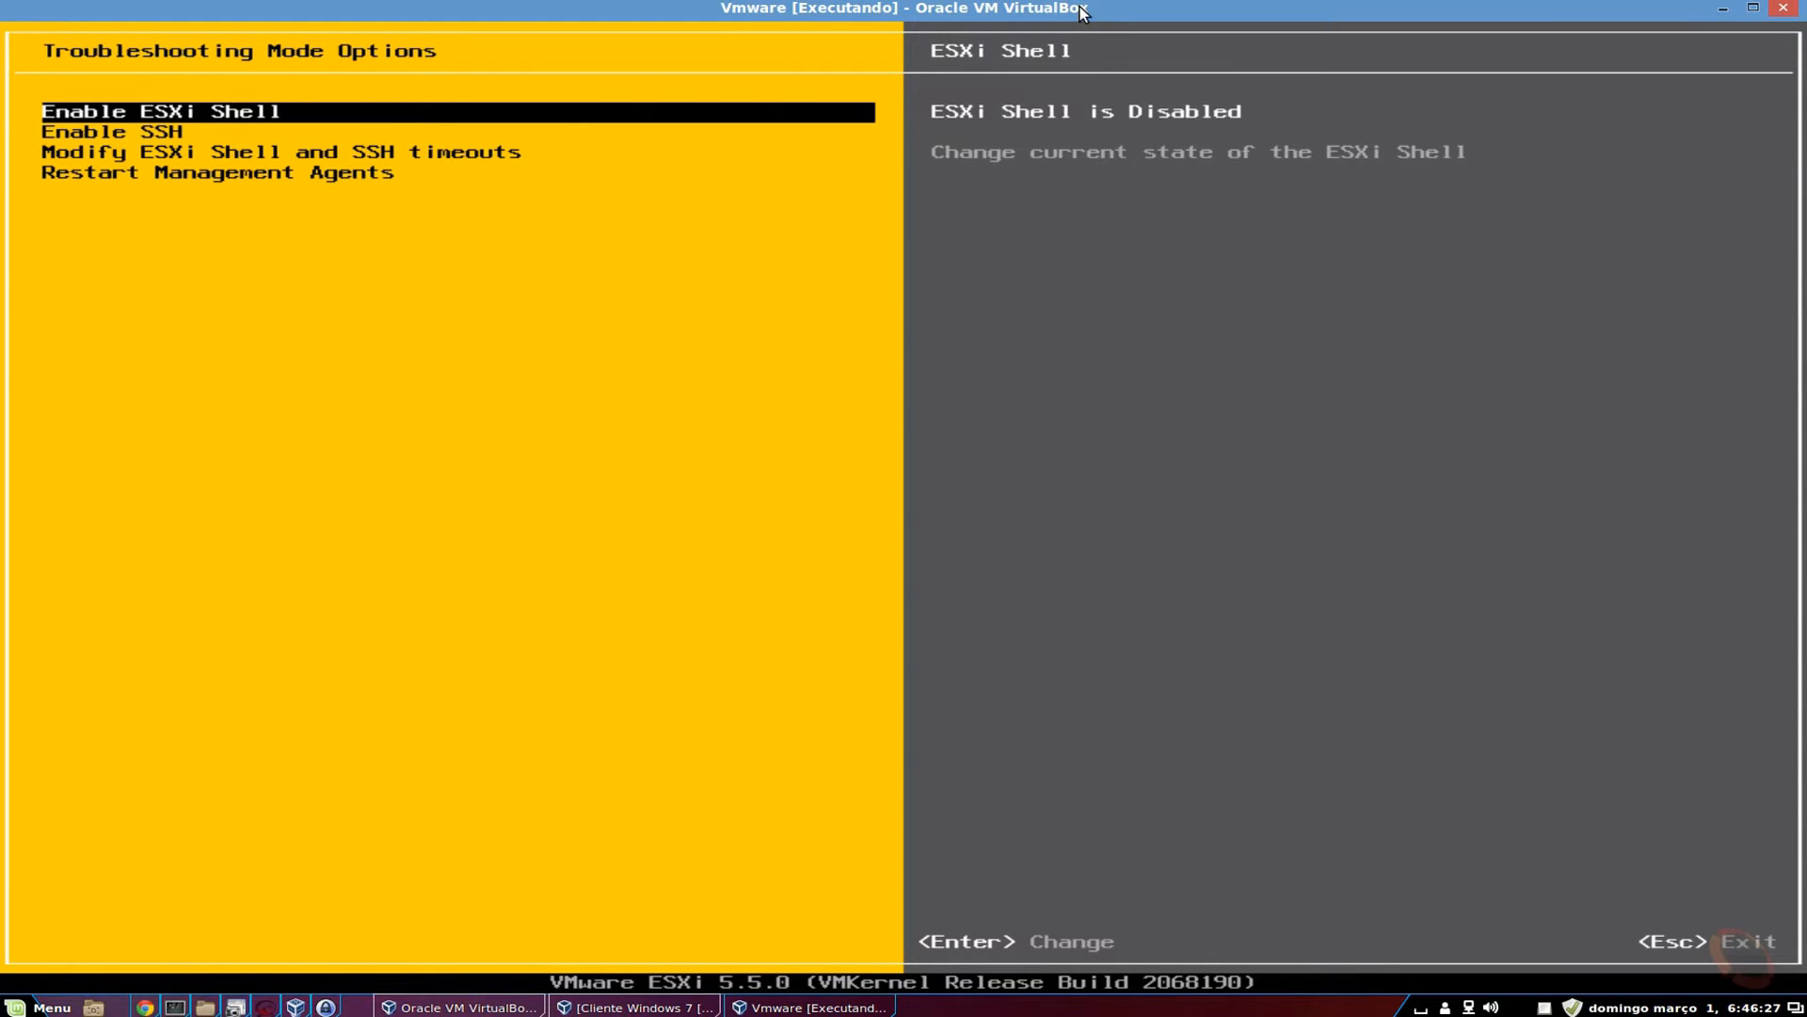
{"action": "key", "text": "Return"}
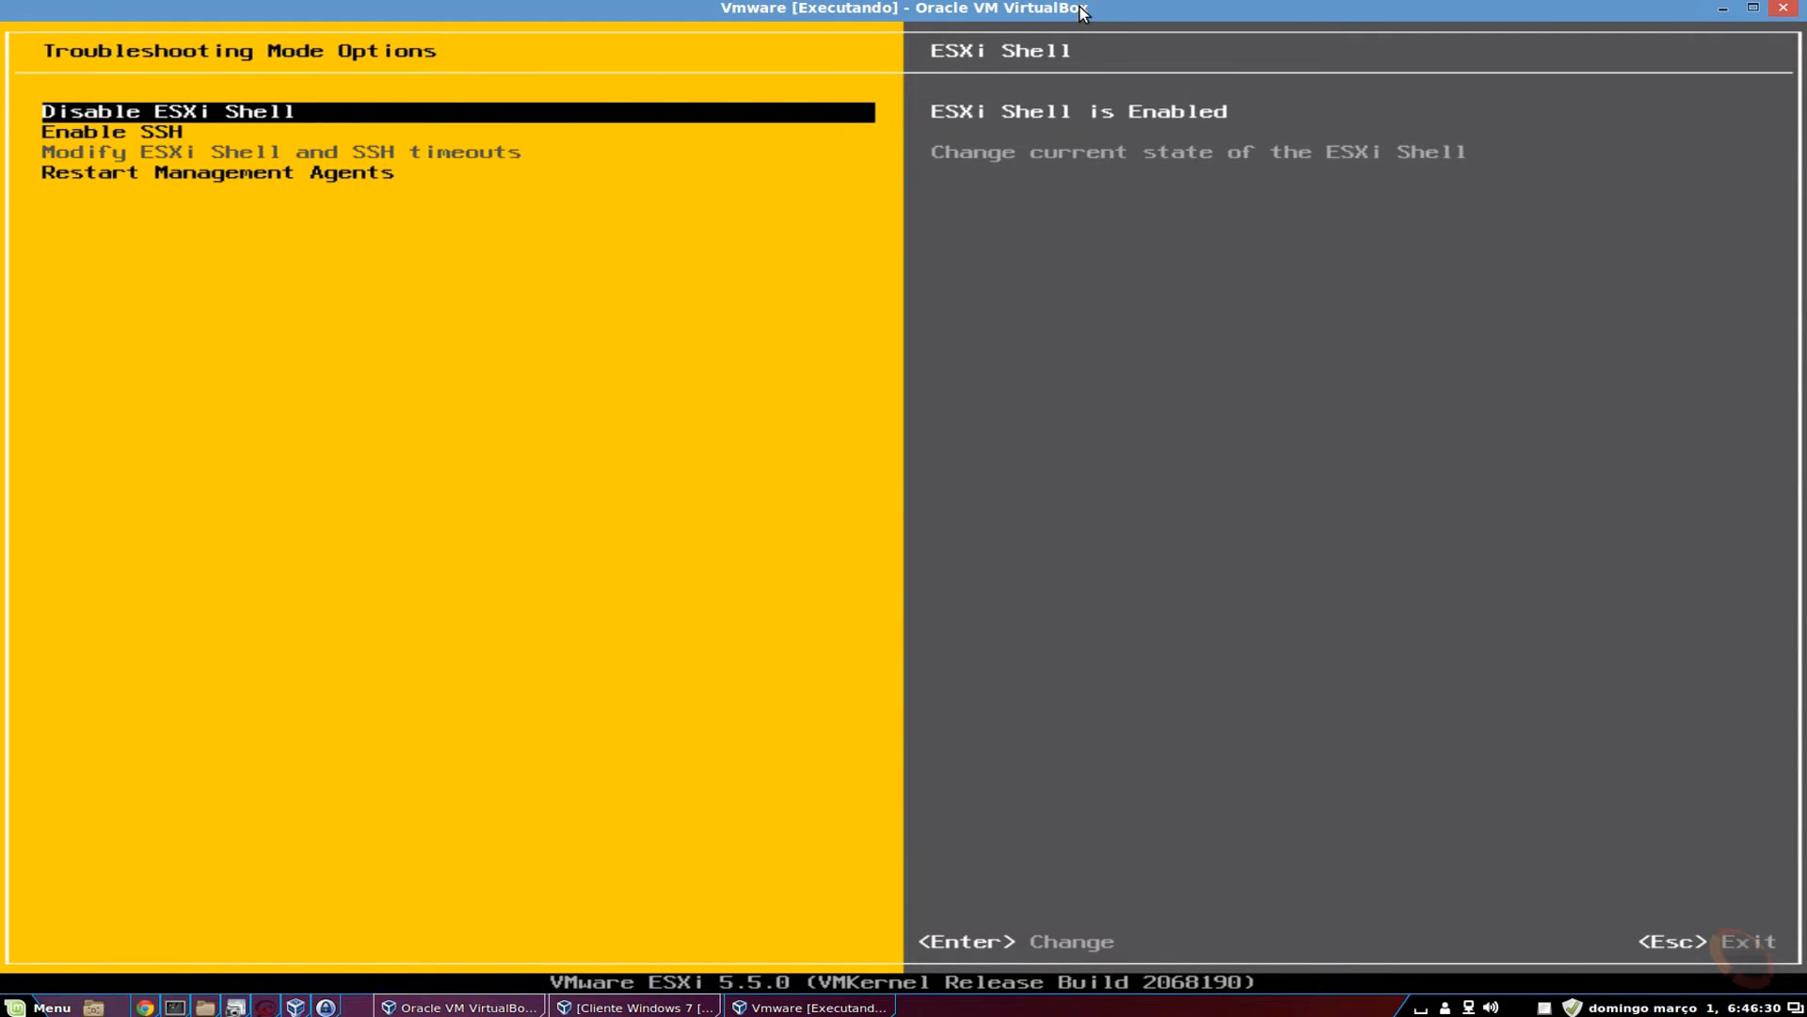
{"action": "key", "text": "Return"}
{"action": "key", "text": "Down"}
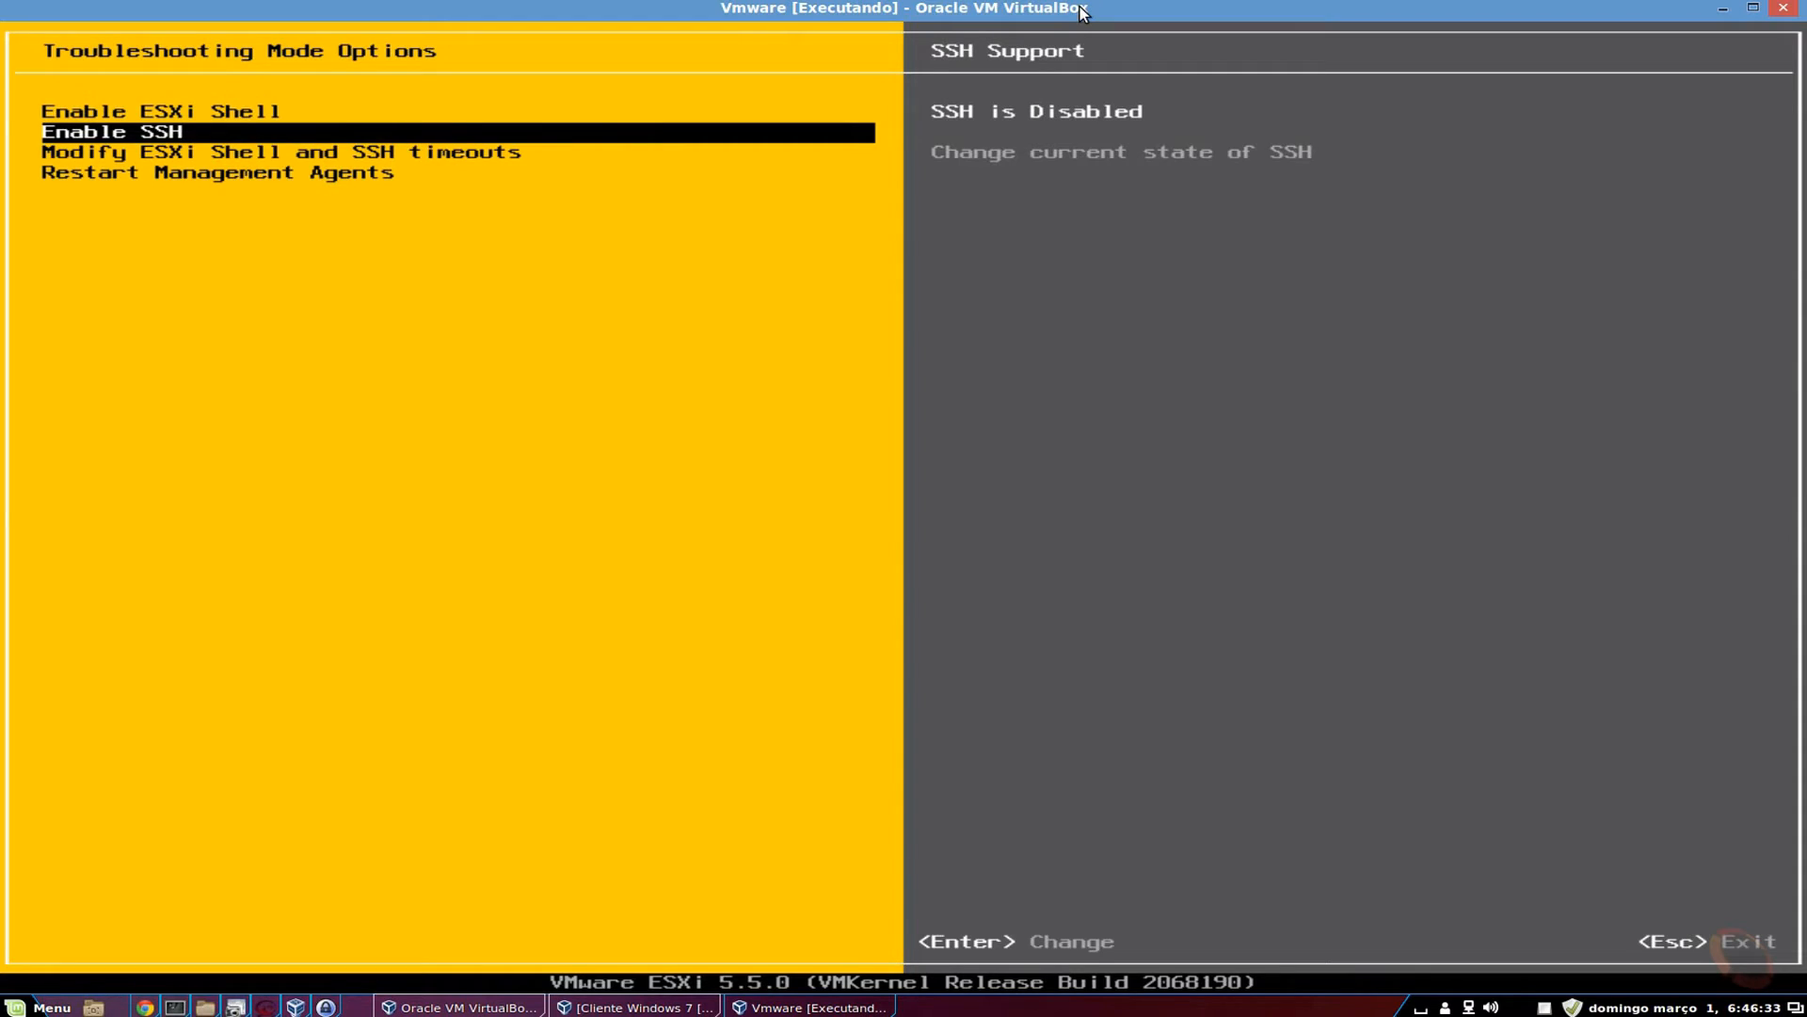
{"action": "key", "text": "Up"}
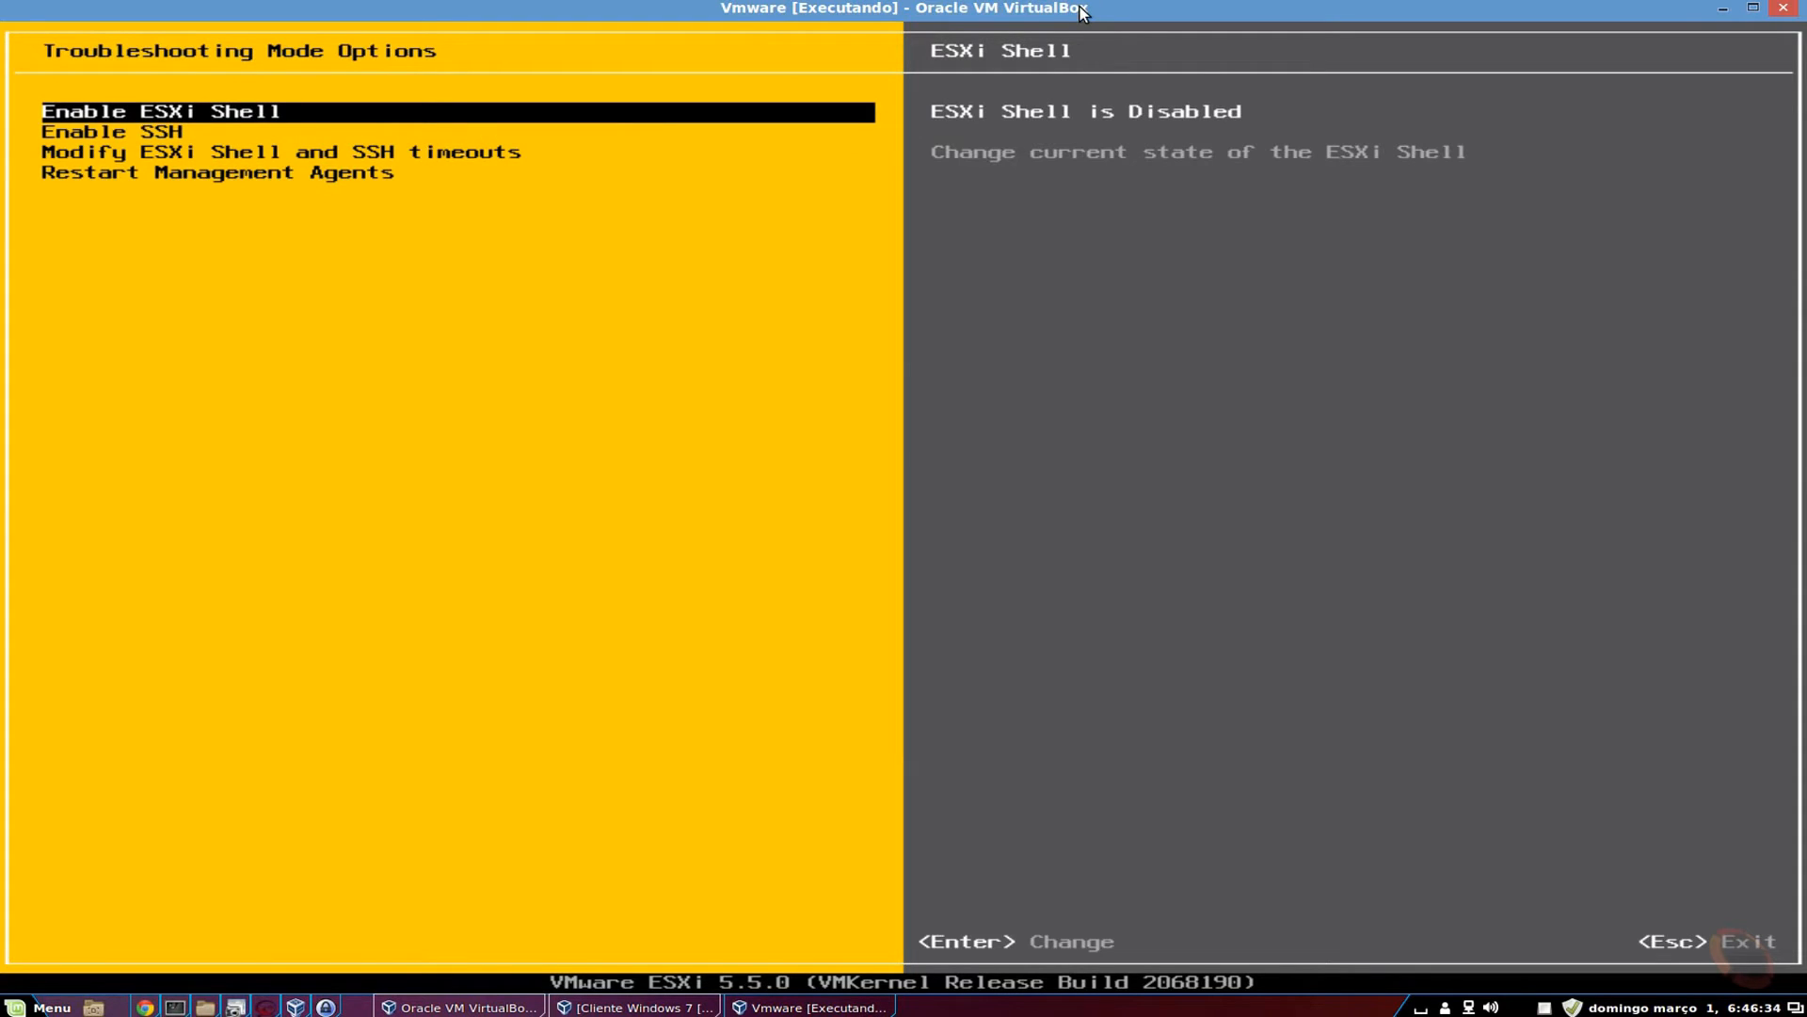
{"action": "key", "text": "Down"}
{"action": "key", "text": "Up"}
Turn SSH on then off again, leaving it disabled, and select the shell and SSH timeouts item.
{"action": "key", "text": "Down"}
{"action": "key", "text": "Return"}
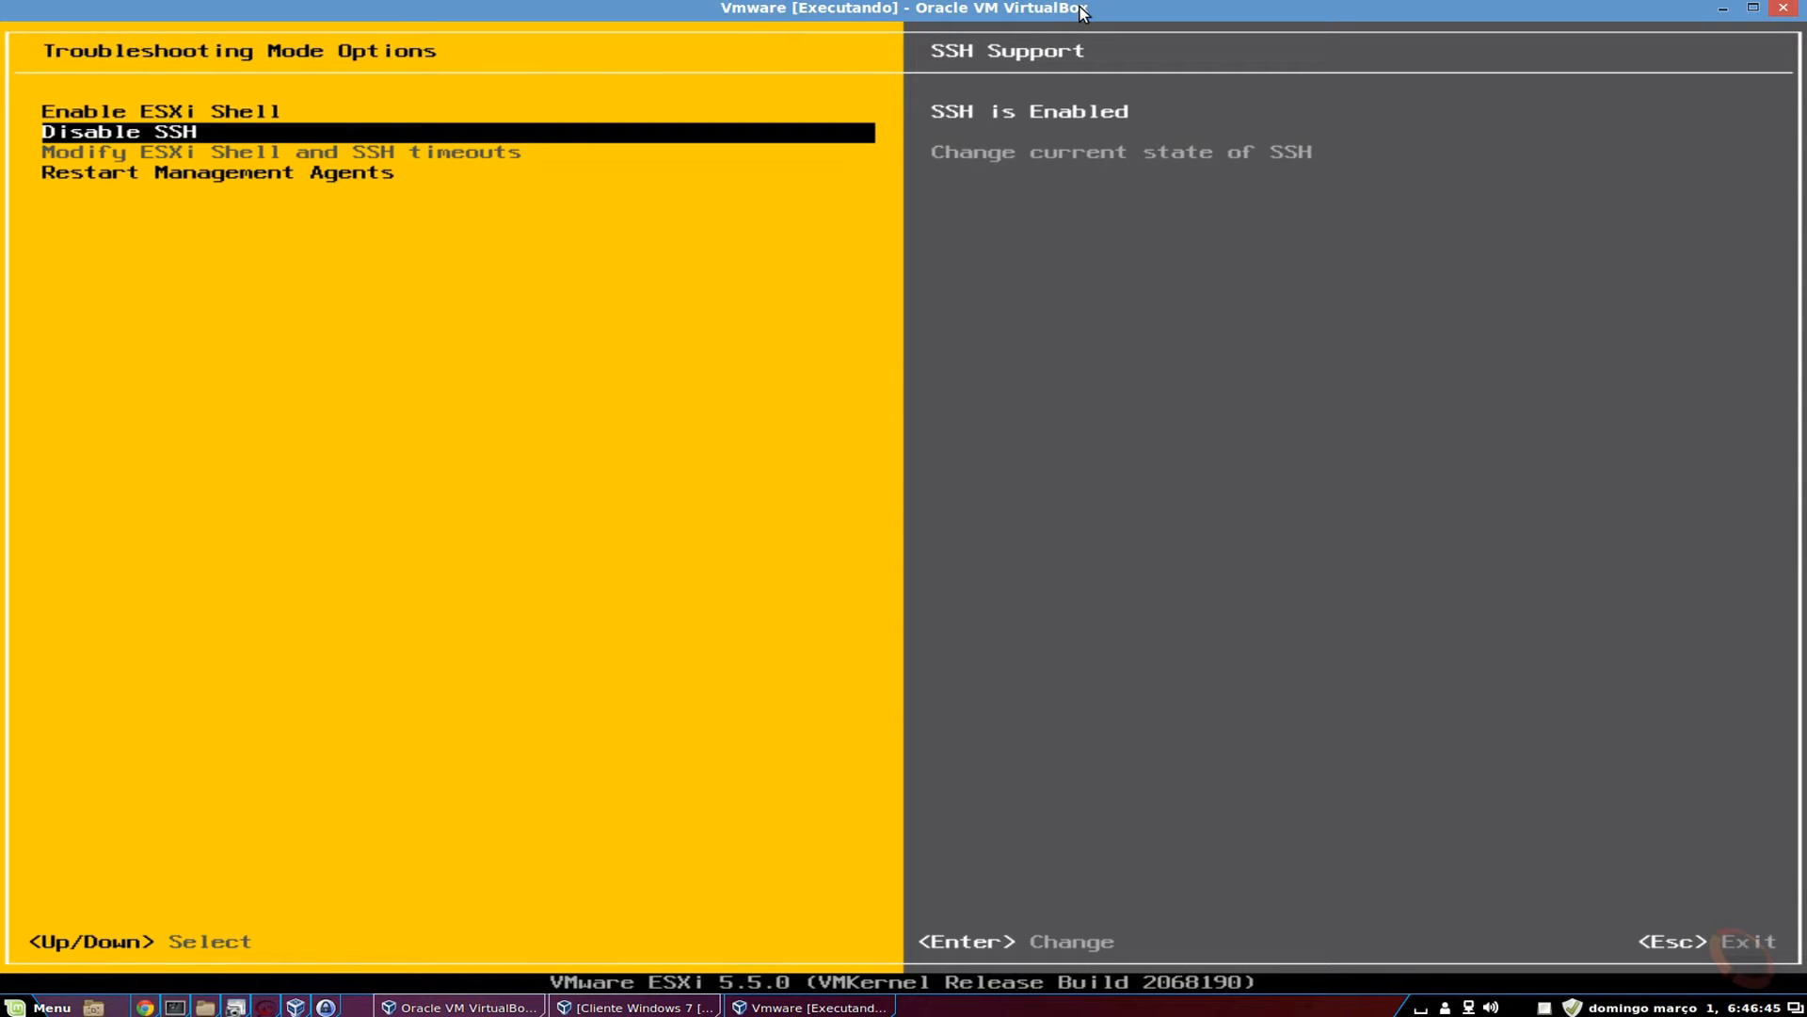
{"action": "key", "text": "Return"}
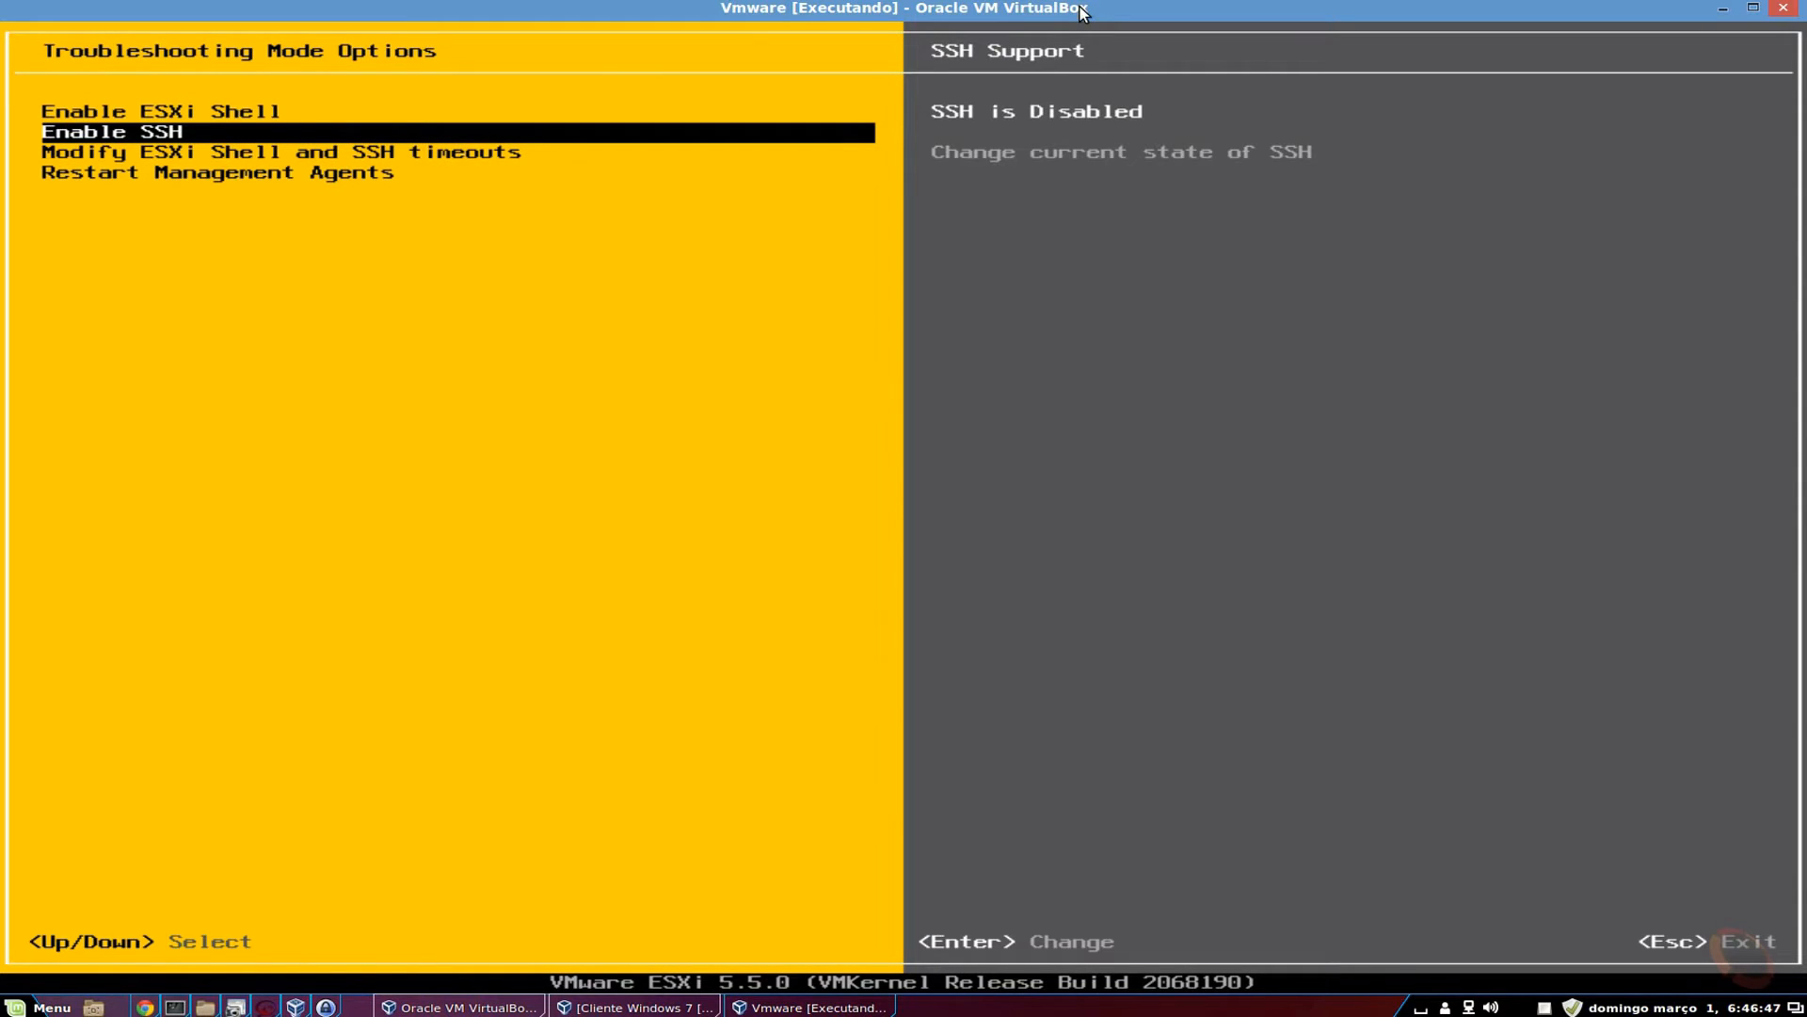
{"action": "key", "text": "Down"}
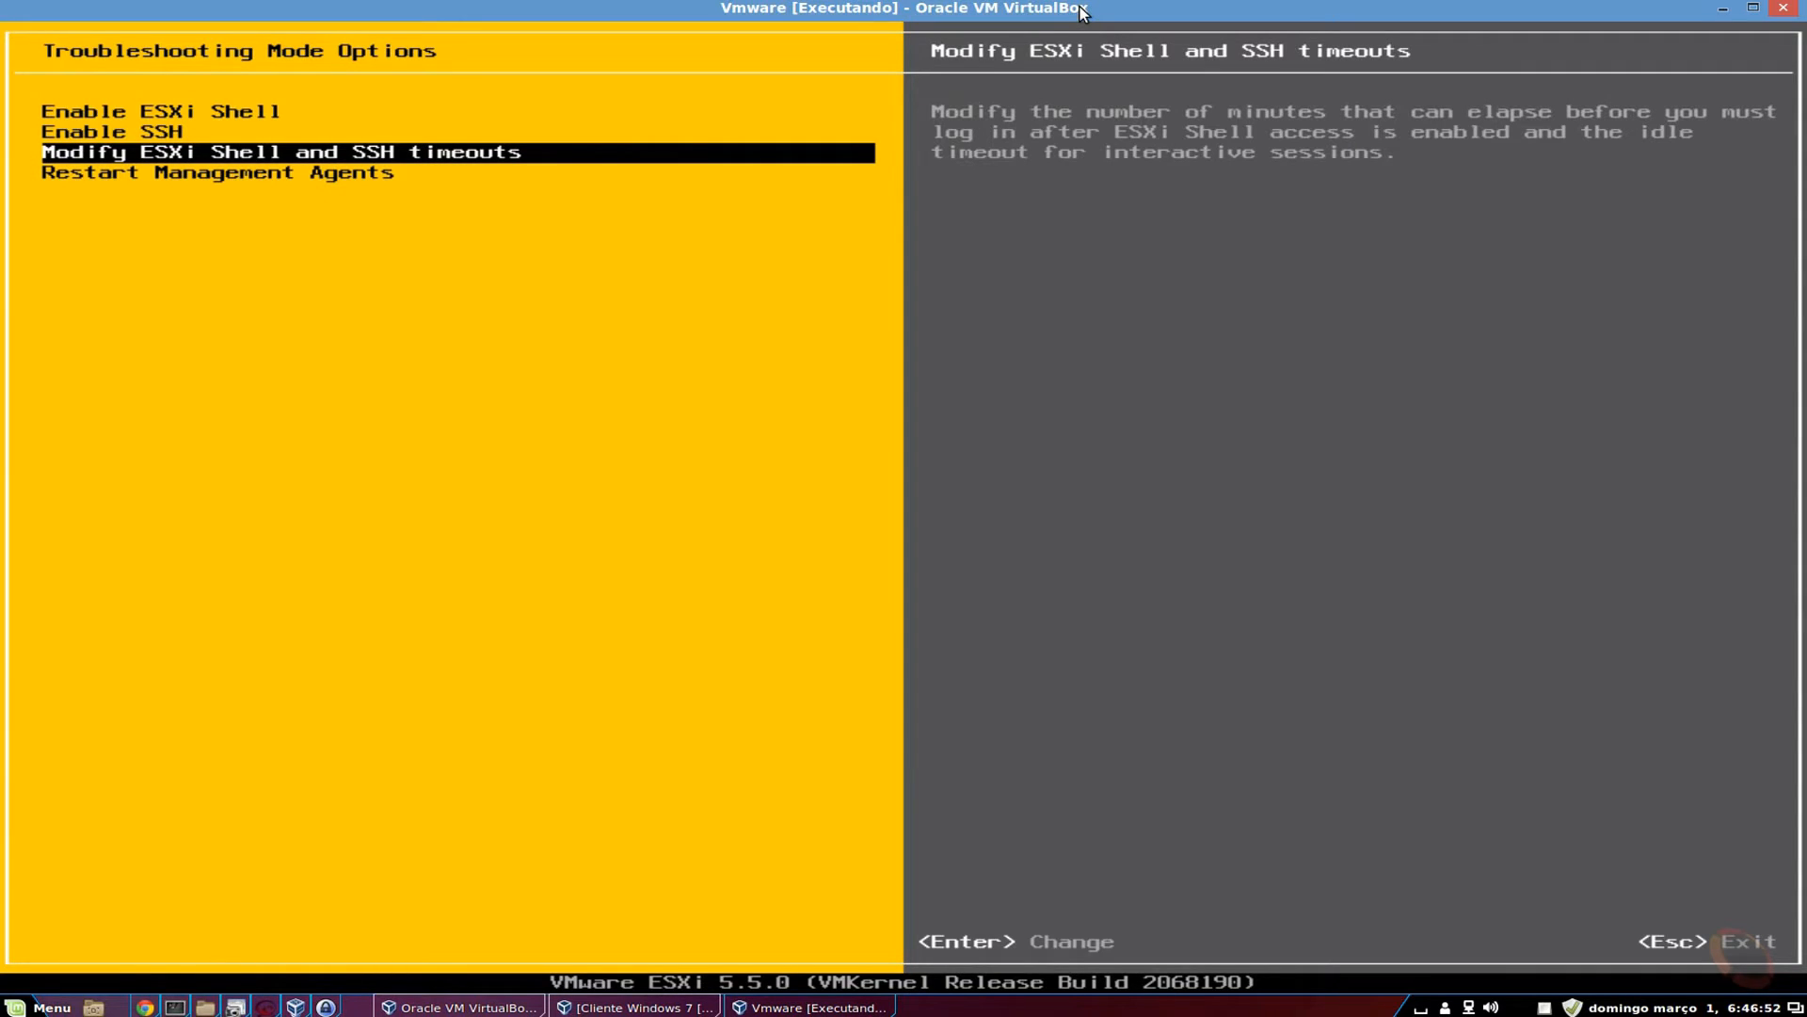
{"action": "key", "text": "Up"}
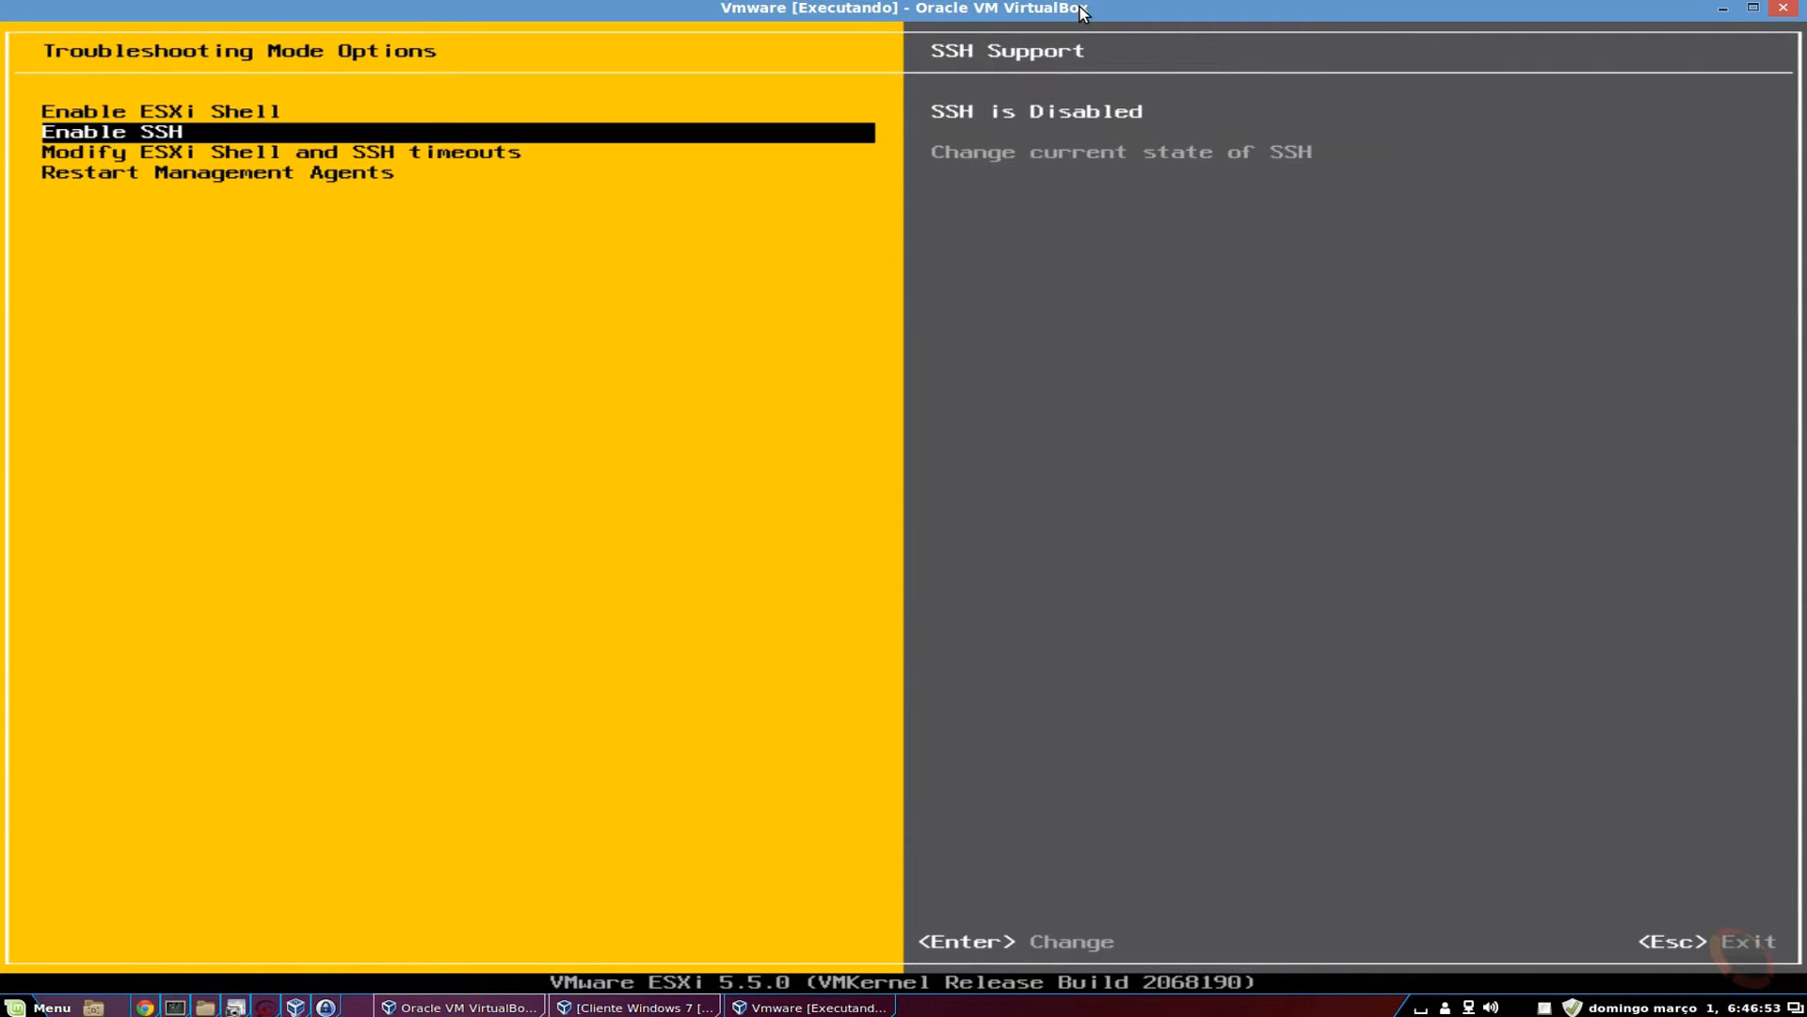
{"action": "key", "text": "Down"}
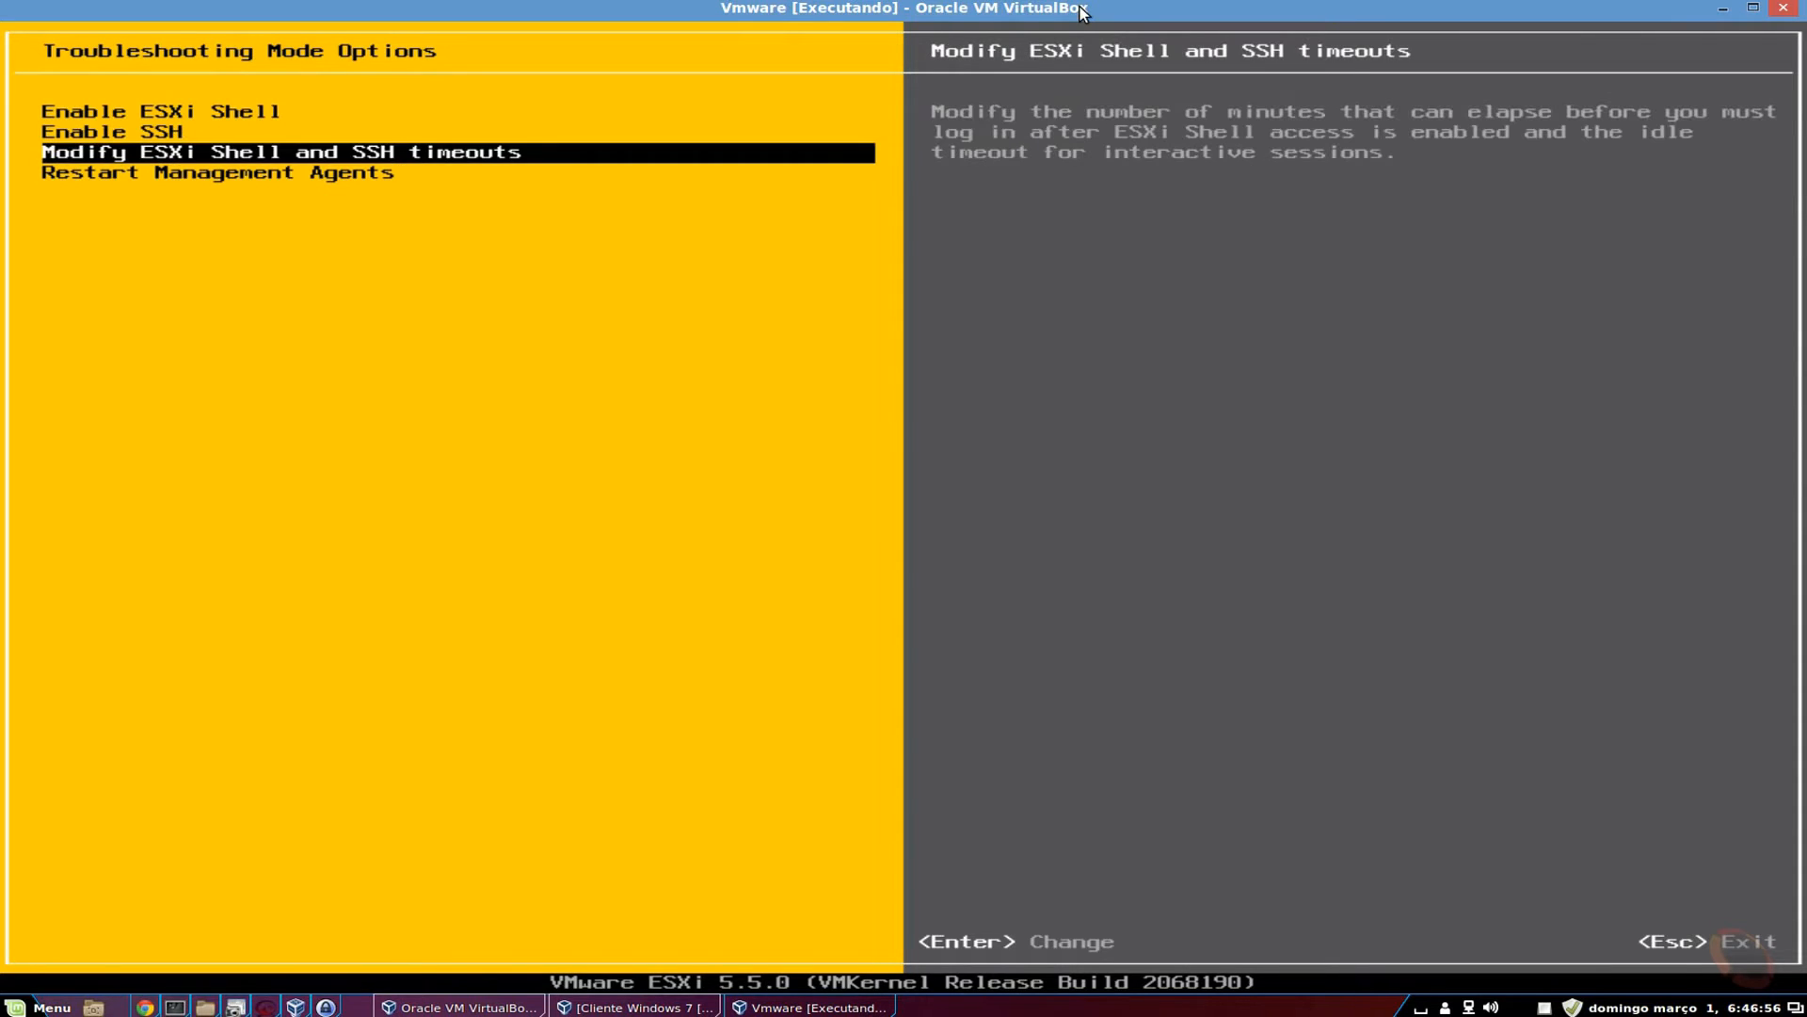
{"action": "key", "text": "Down"}
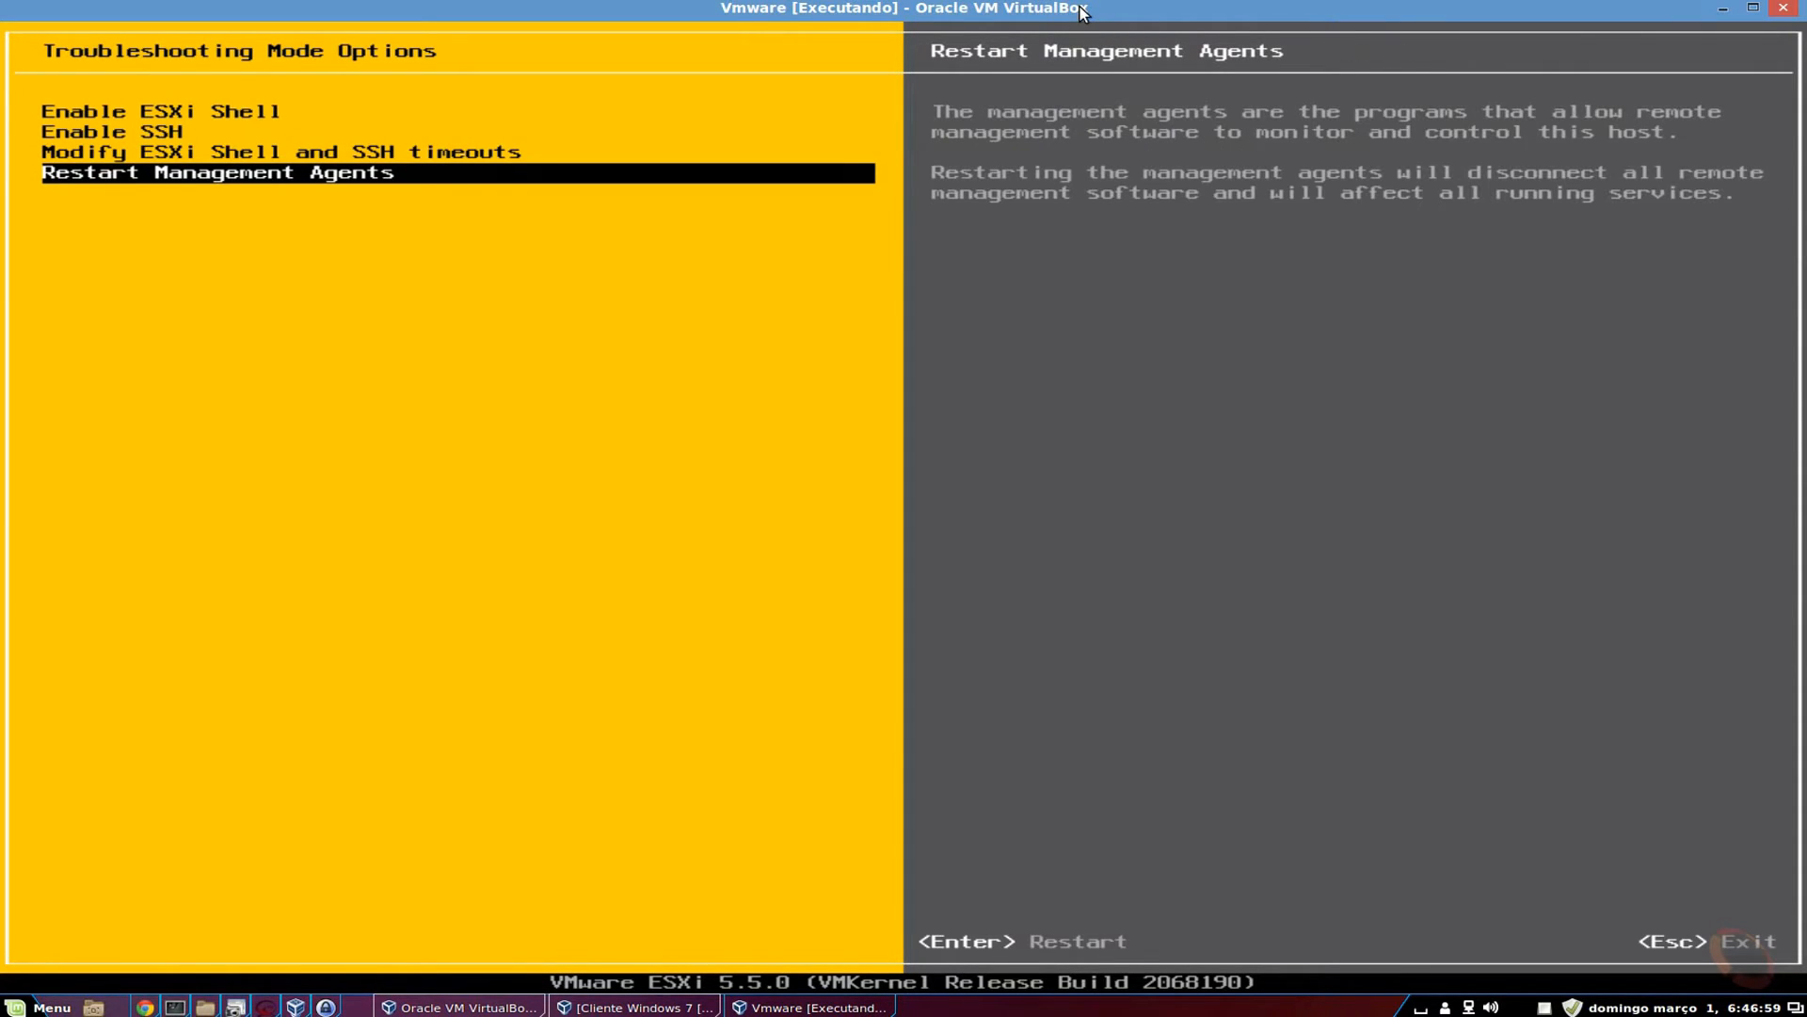
{"action": "key", "text": "Up"}
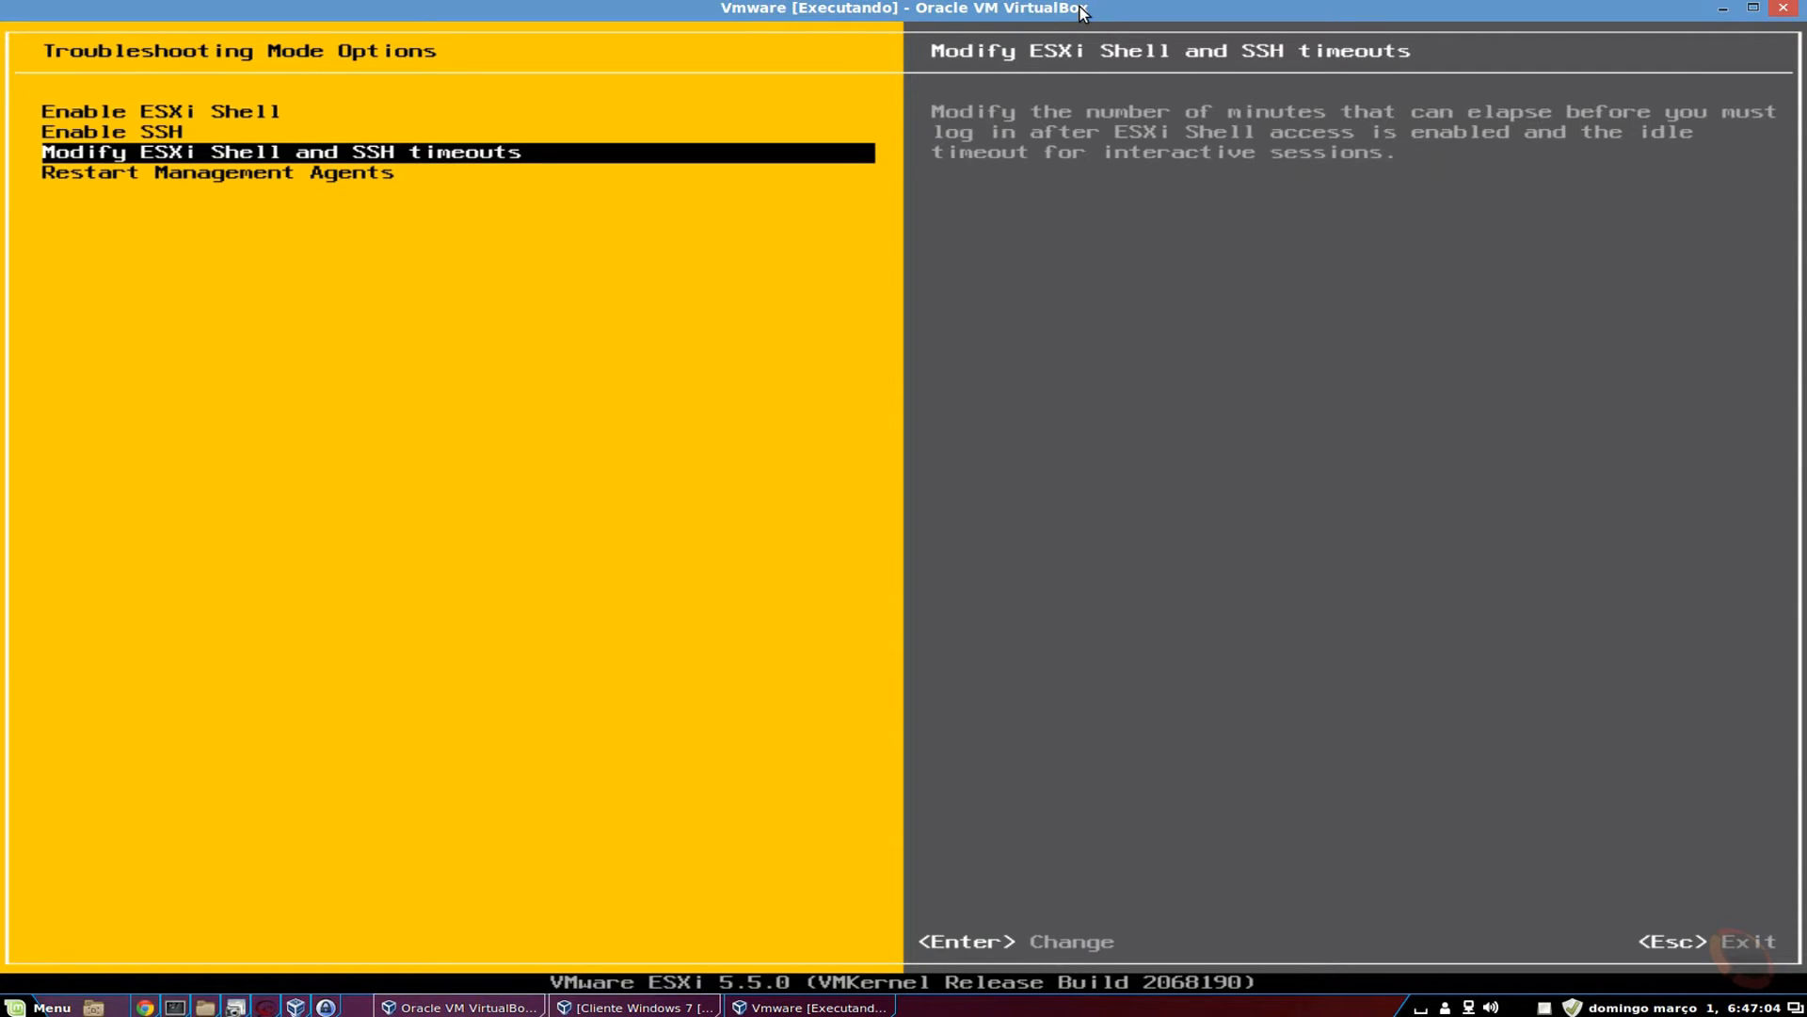
Keep both the availability and idle timeouts at 0 minutes and confirm them.
{"action": "key", "text": "Return"}
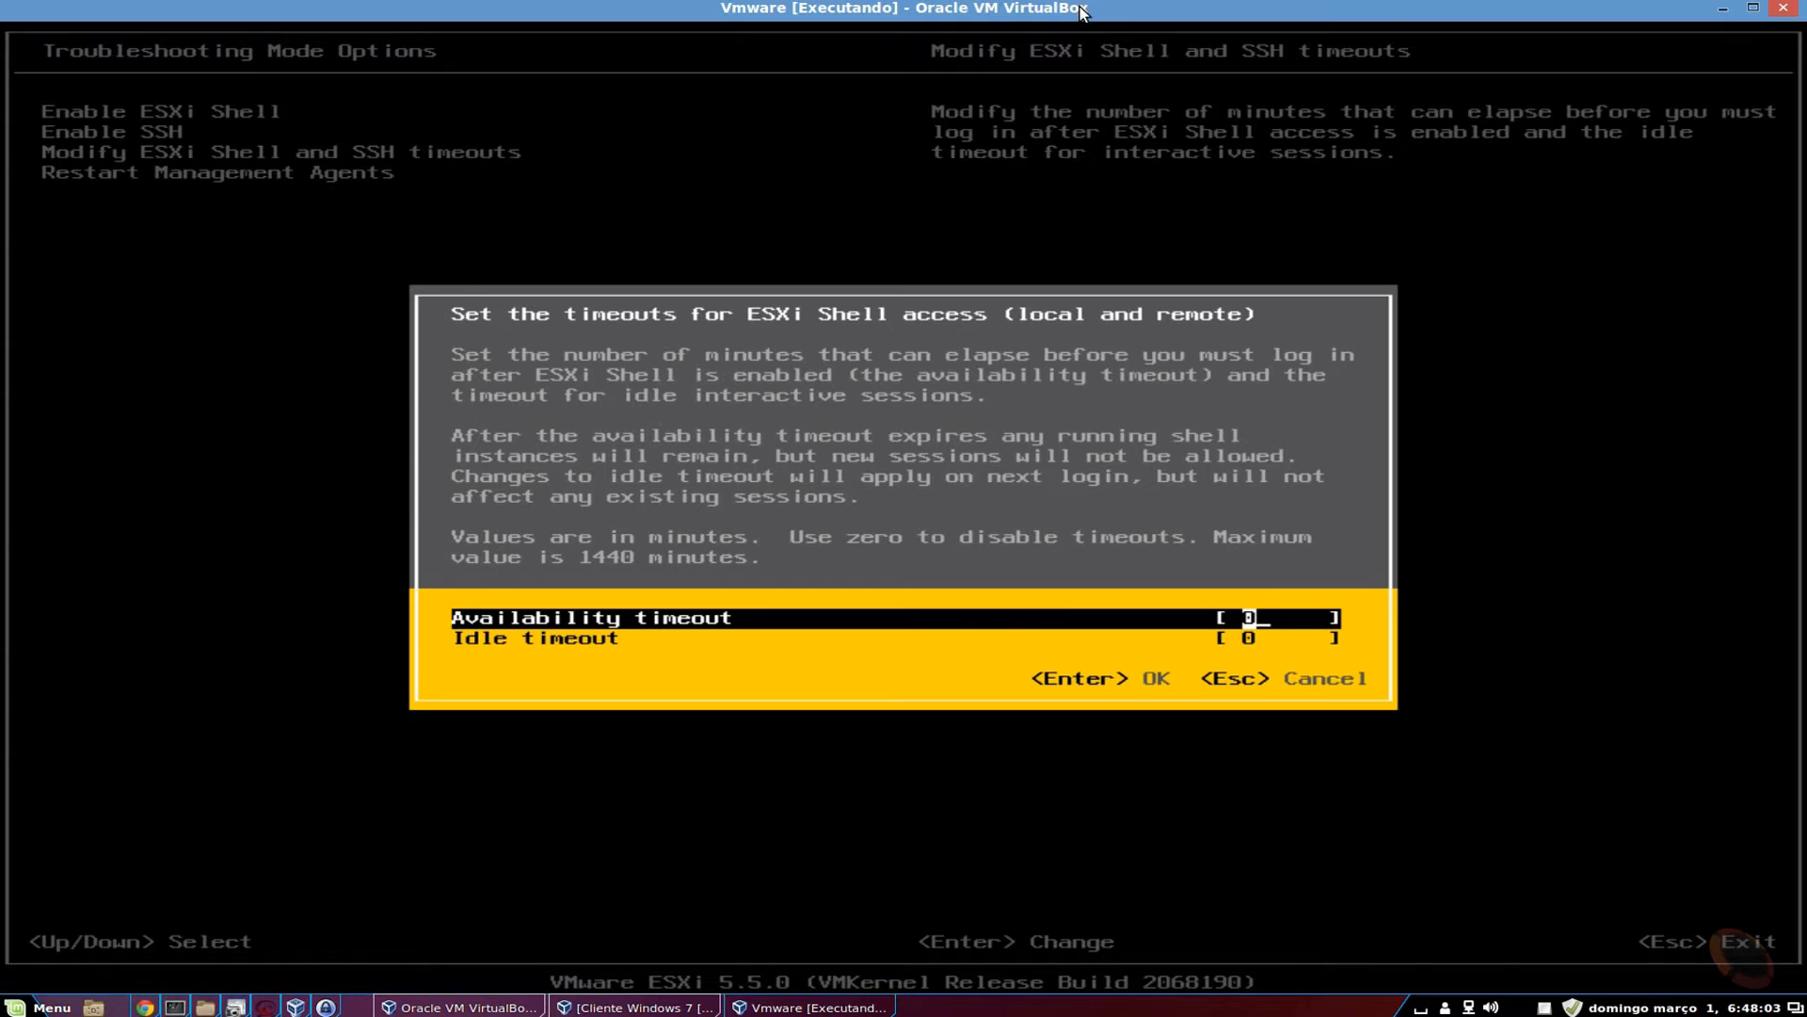
{"action": "key", "text": "Return"}
{"action": "key", "text": "Return"}
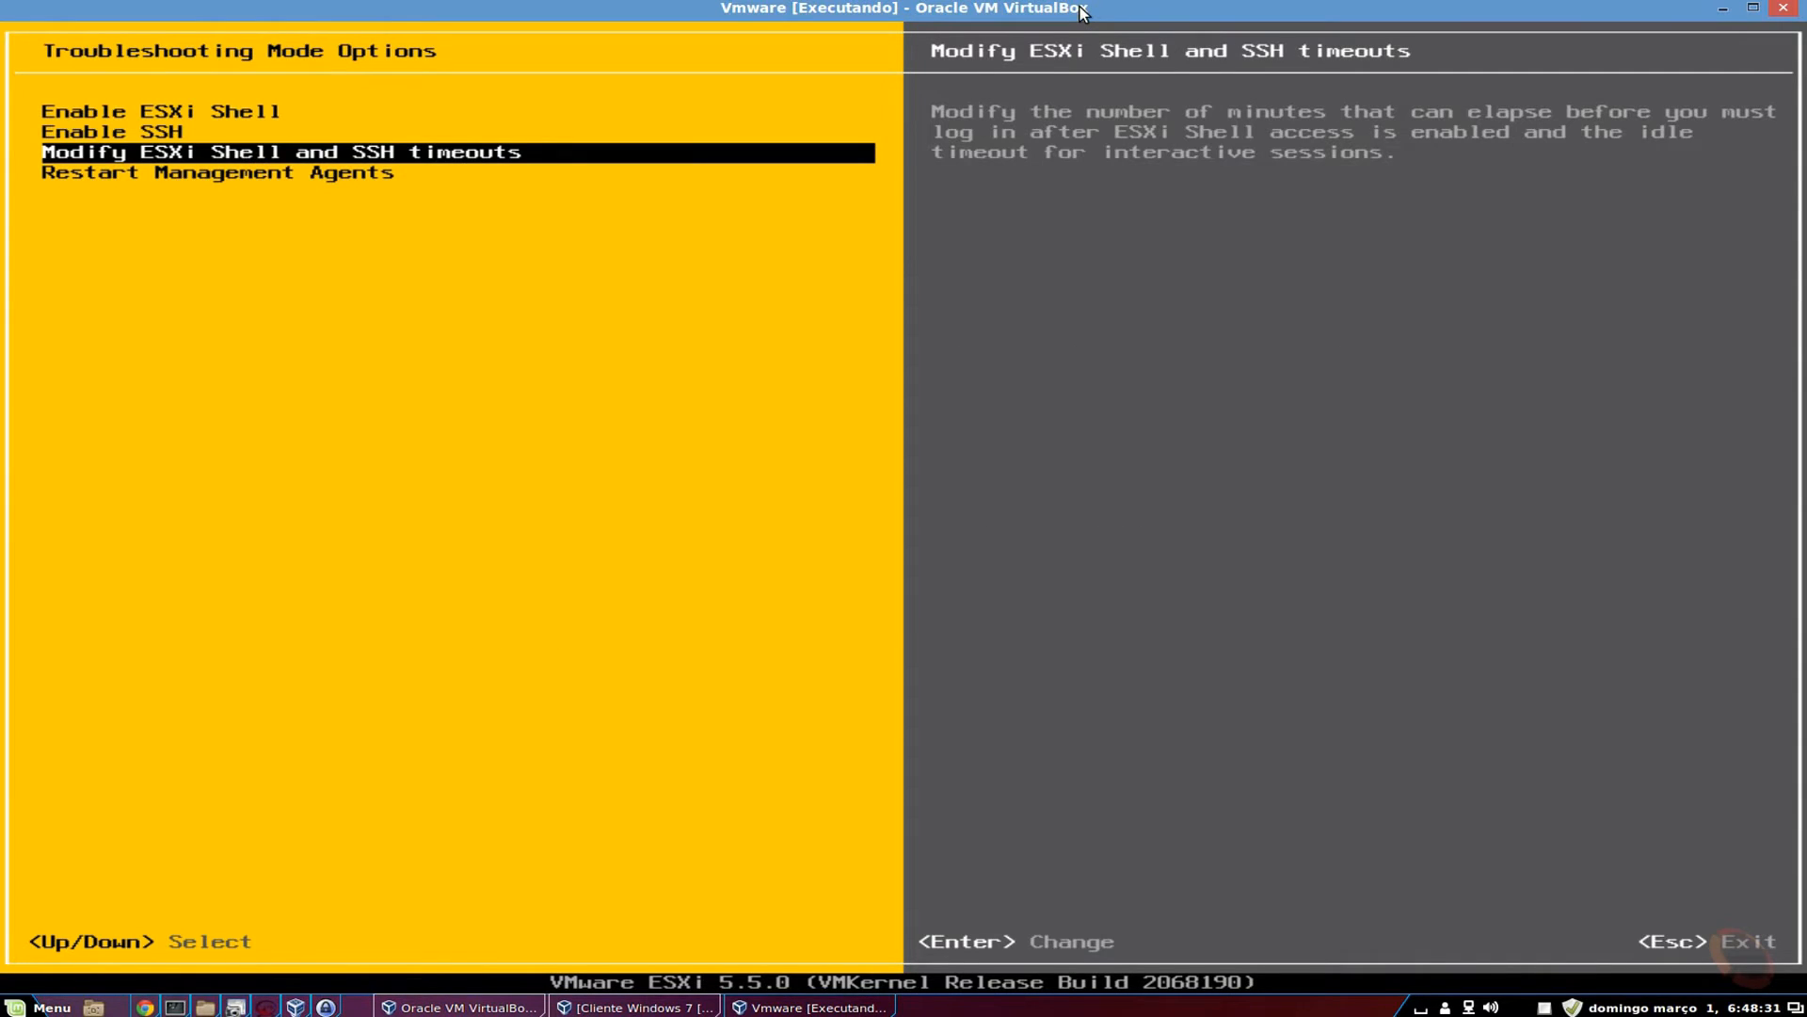
Go back to System Customization and view system logs 1 (Syslog) and 2, quitting each with Q.
{"action": "key", "text": "Escape"}
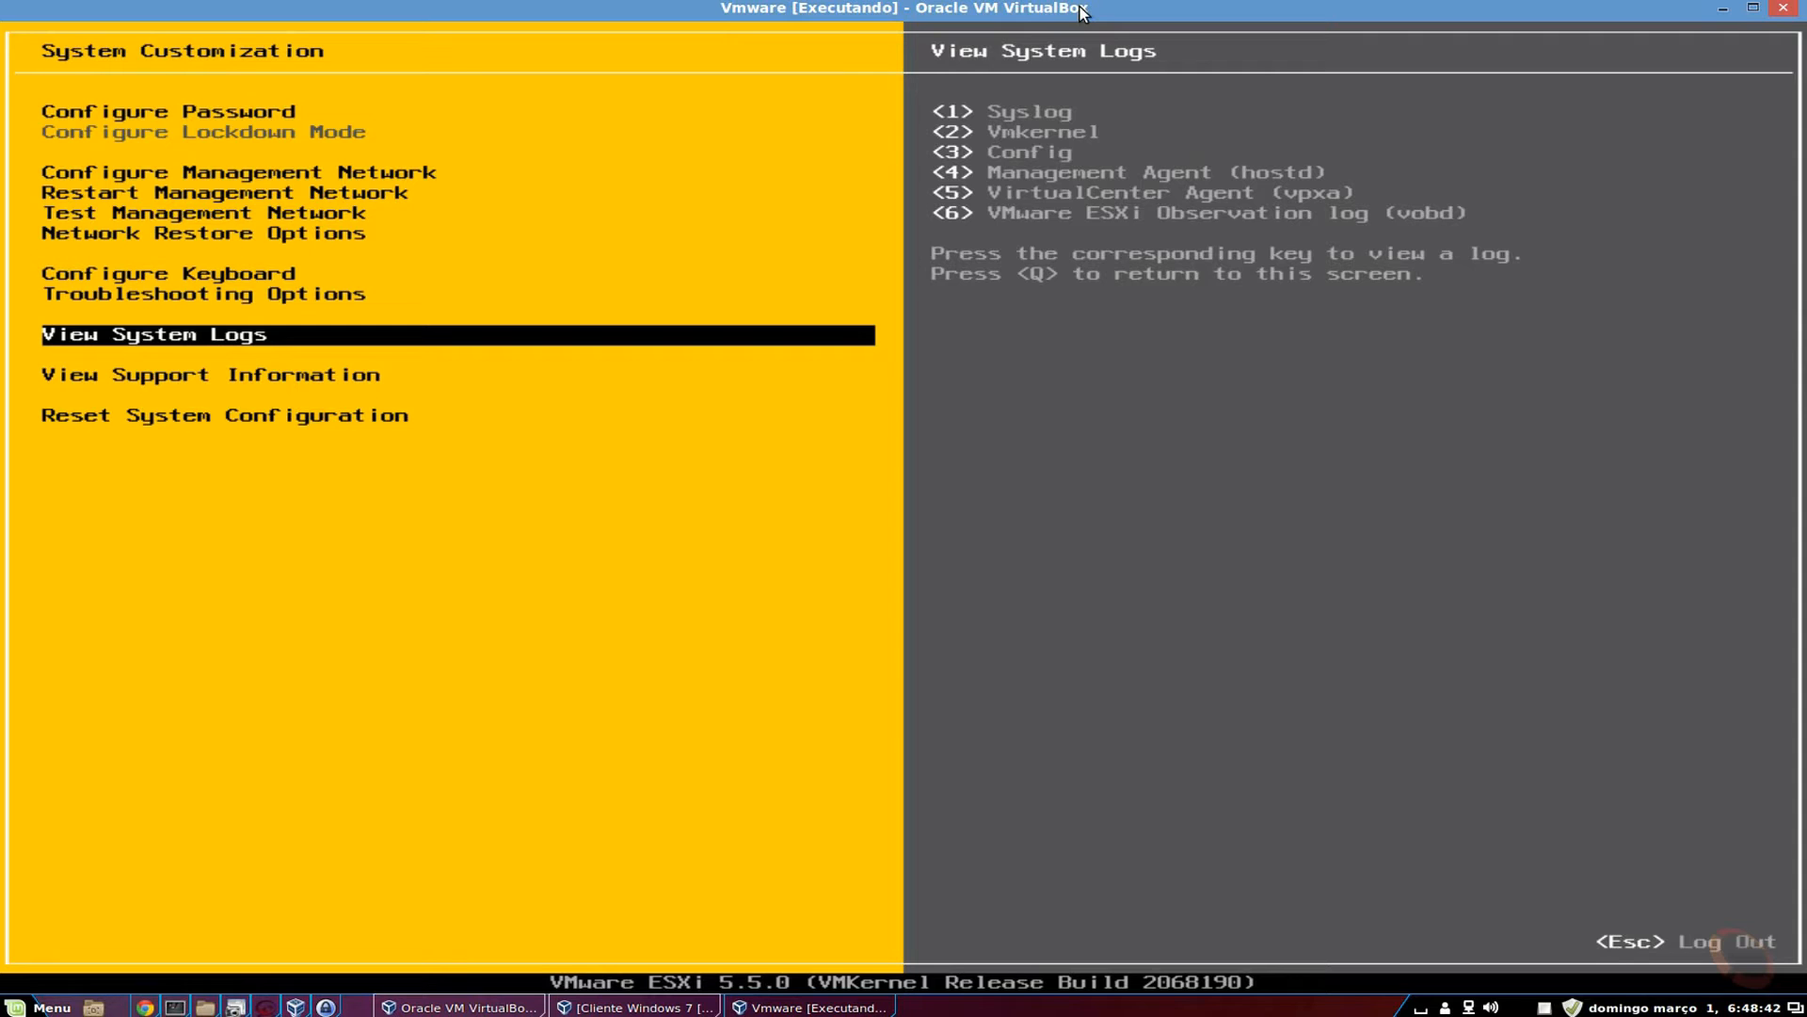
{"action": "key", "text": "1"}
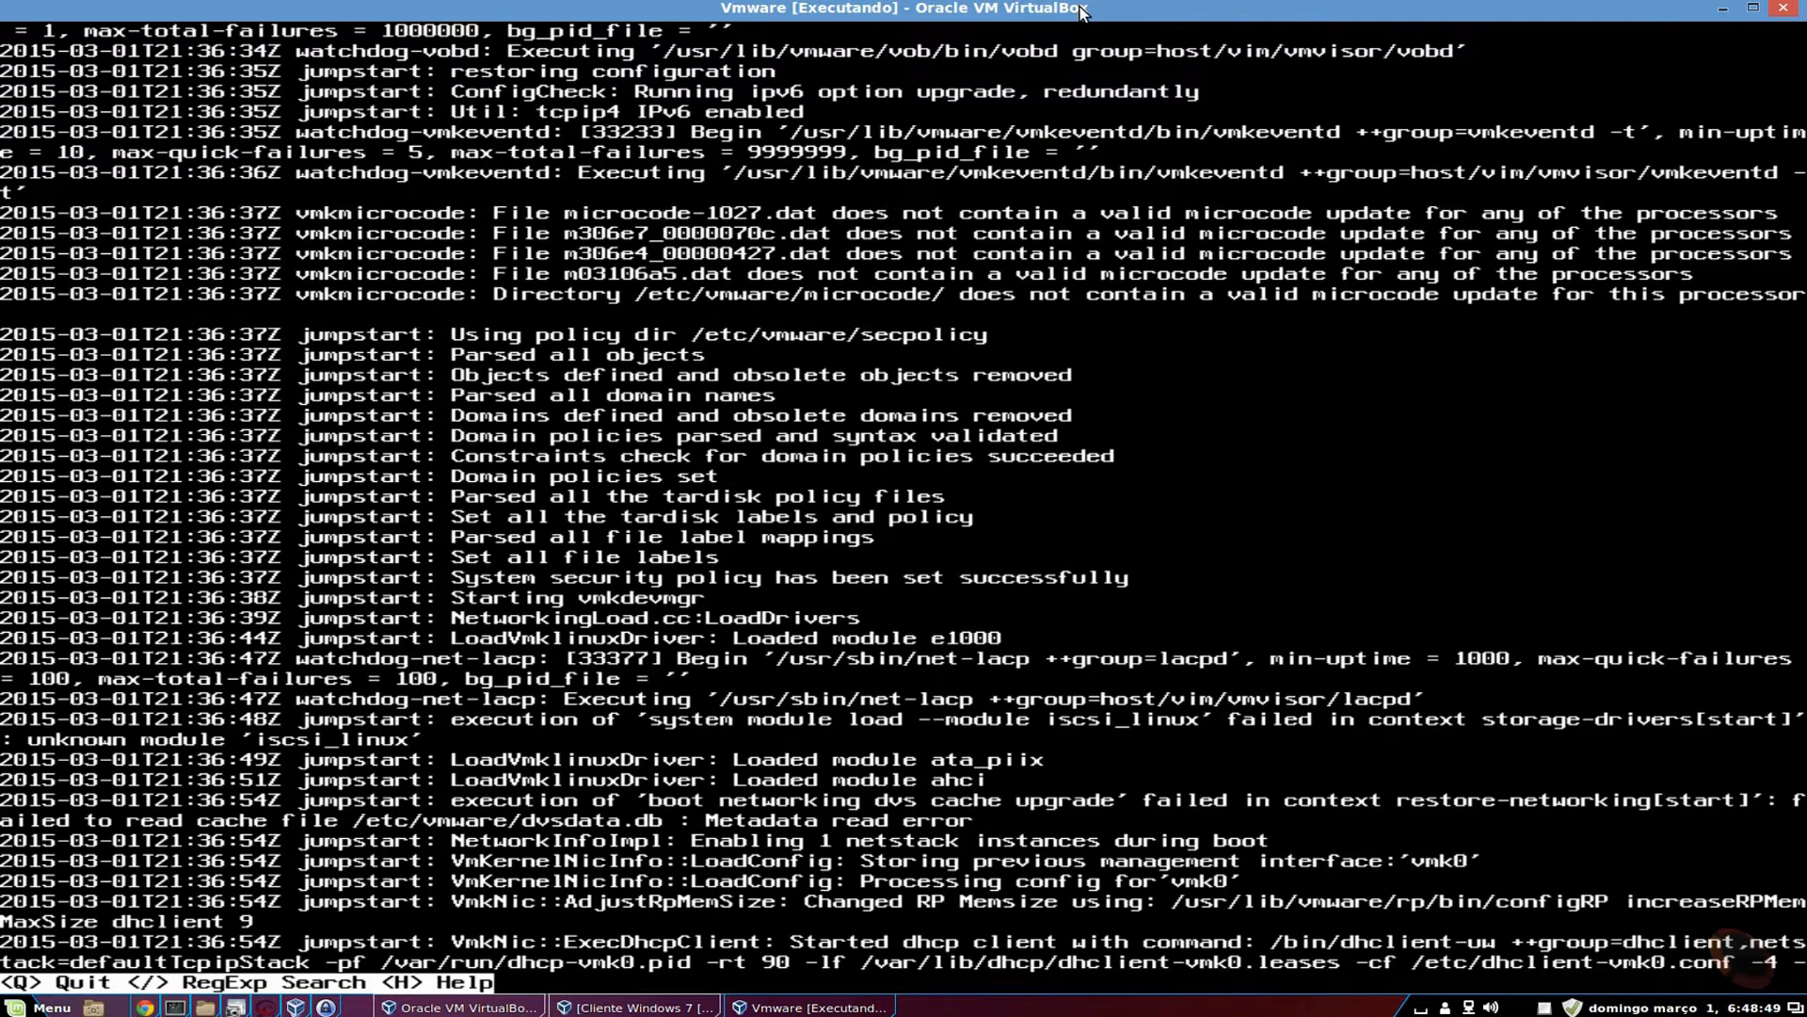
{"action": "key", "text": "q"}
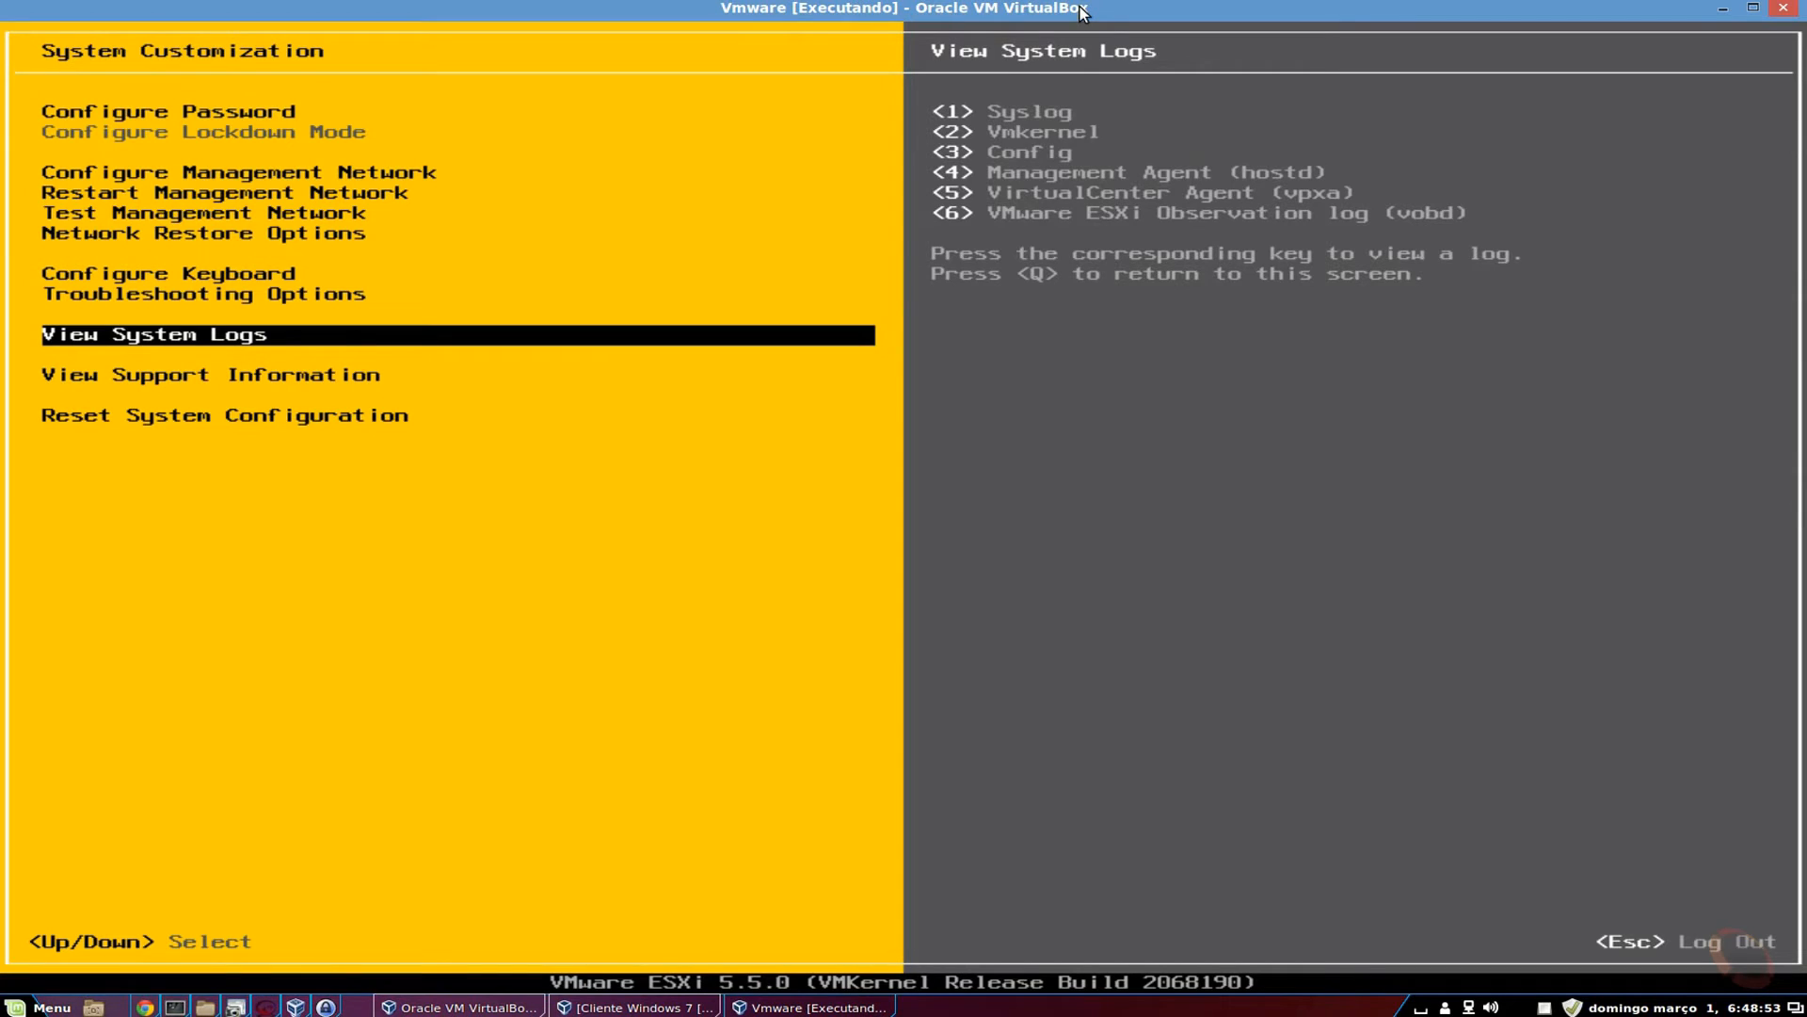
{"action": "key", "text": "2"}
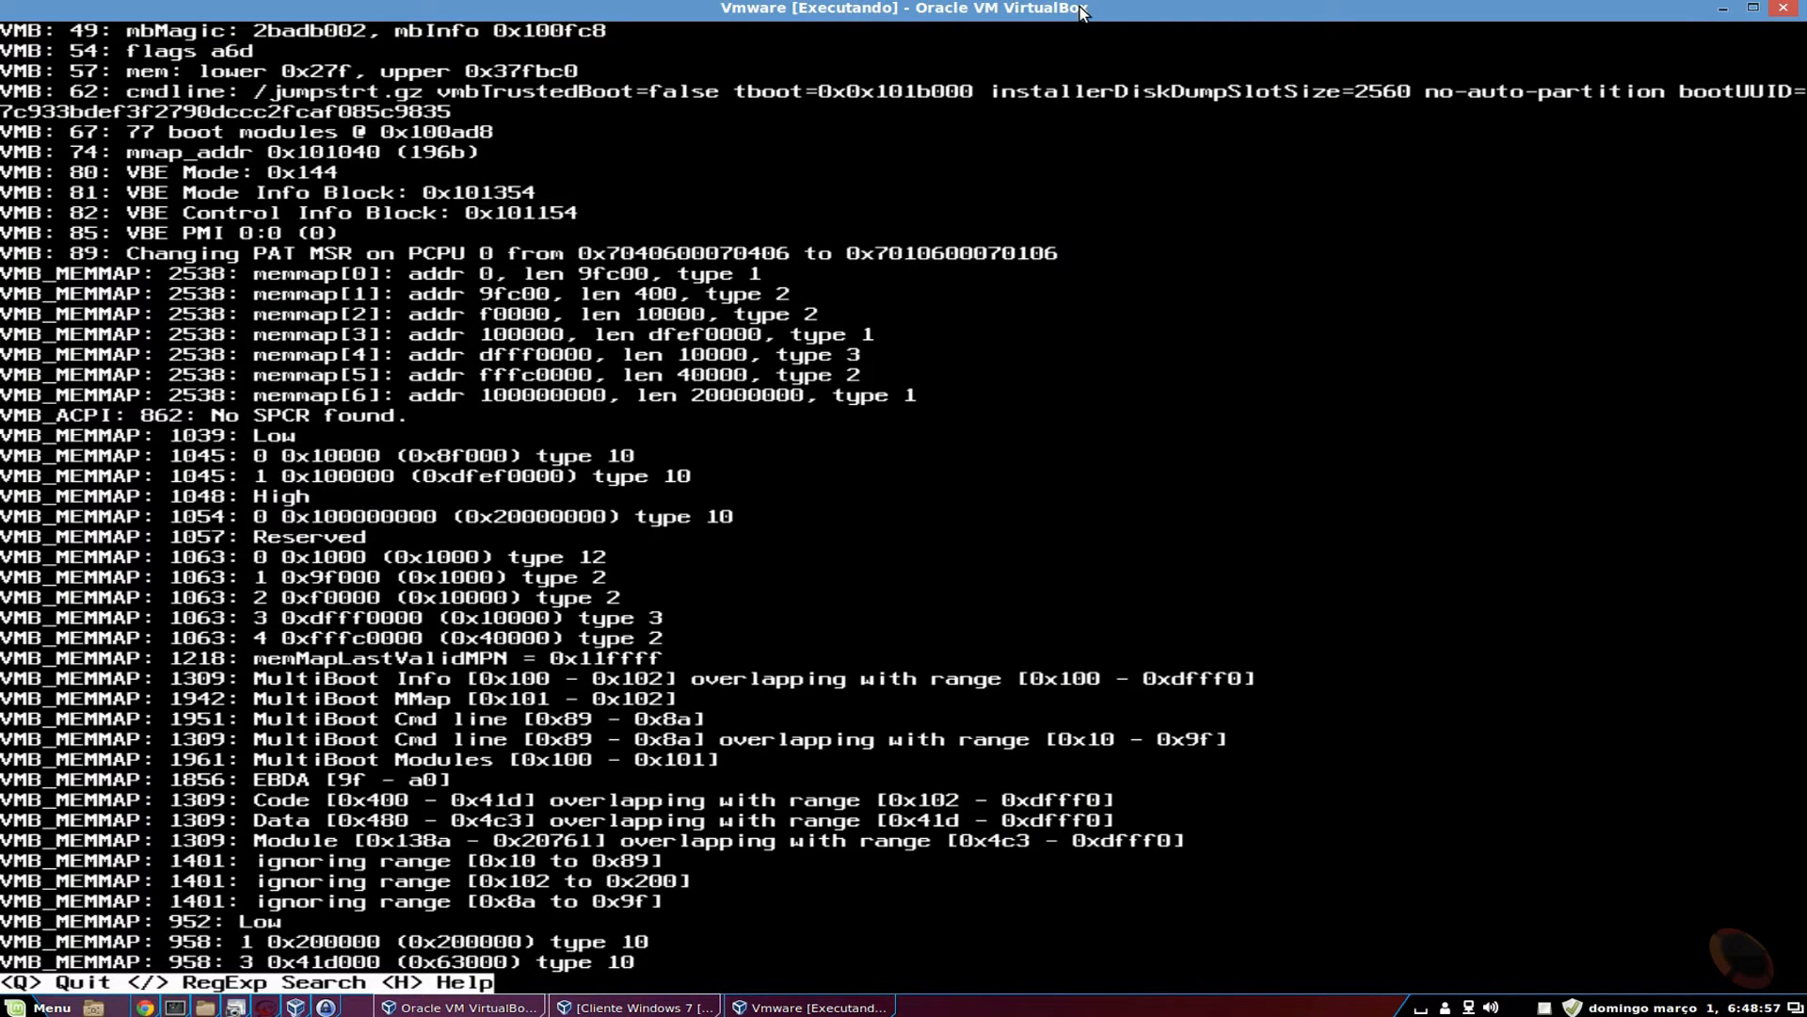
{"action": "key", "text": "q"}
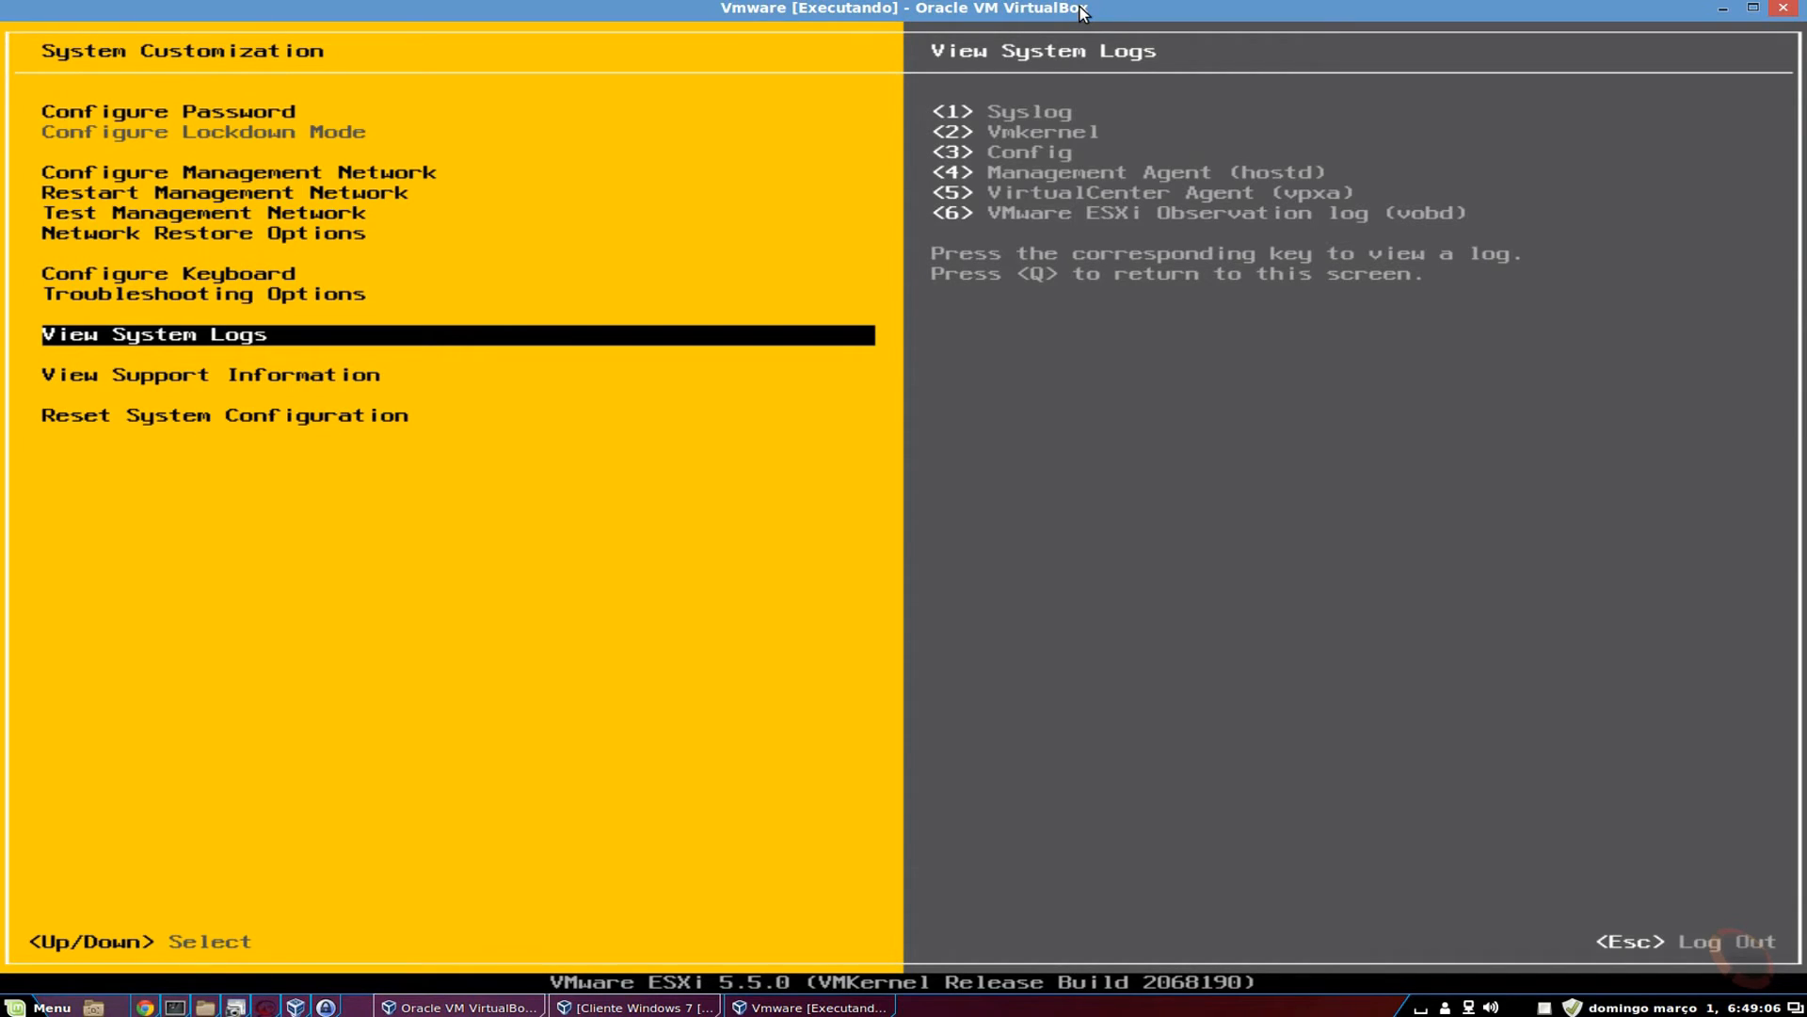
Read View Support Information, then the Reset System Configuration warning about reverting to defaults.
{"action": "key", "text": "Down"}
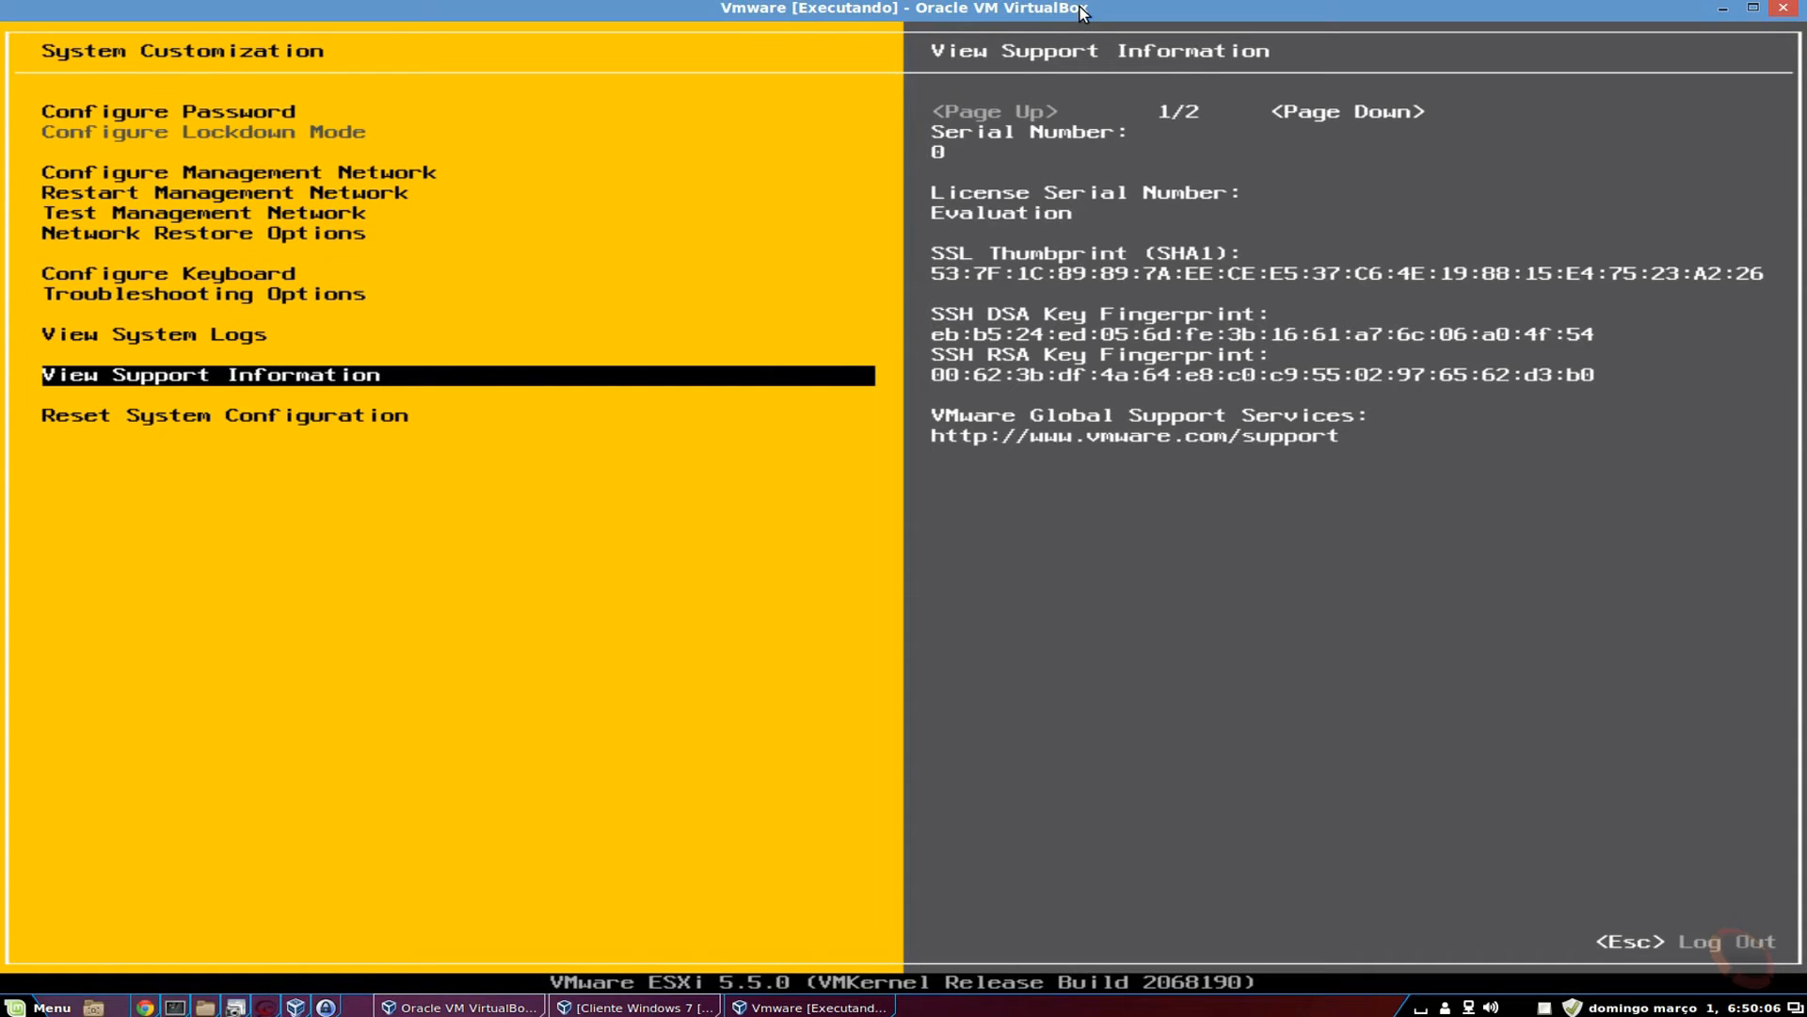
{"action": "key", "text": "Down"}
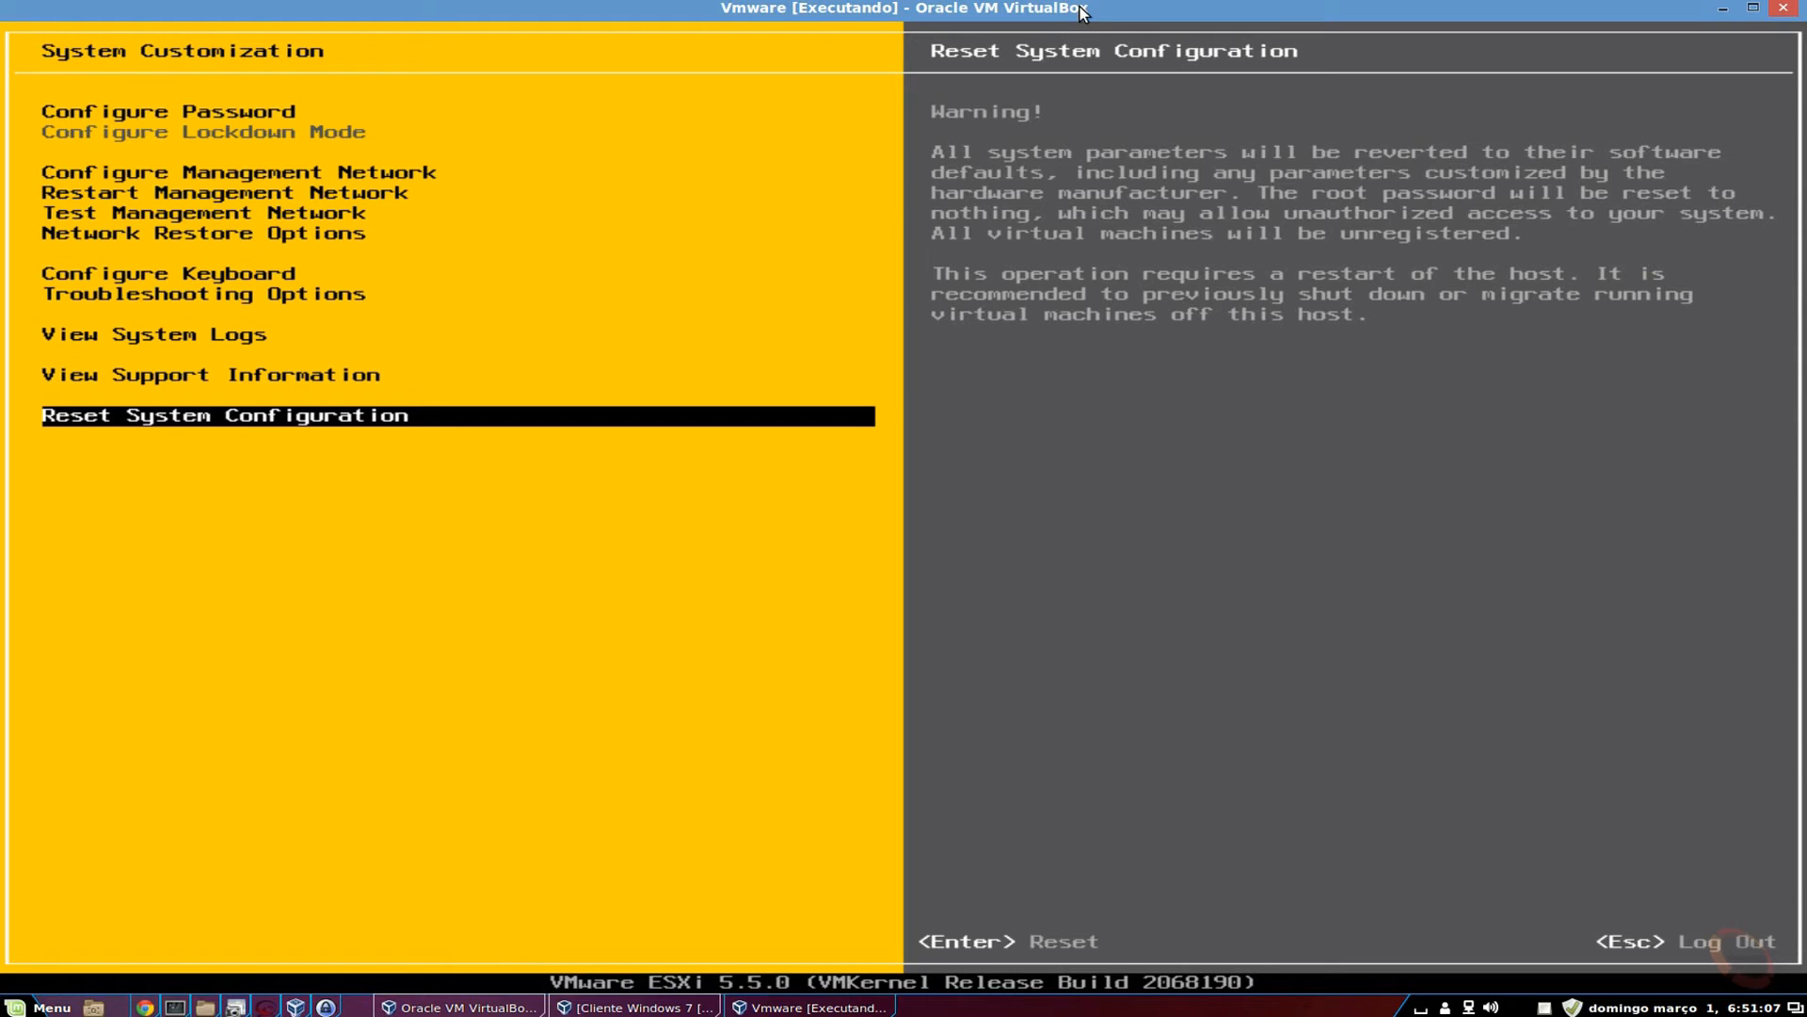
{"action": "key", "text": "Return"}
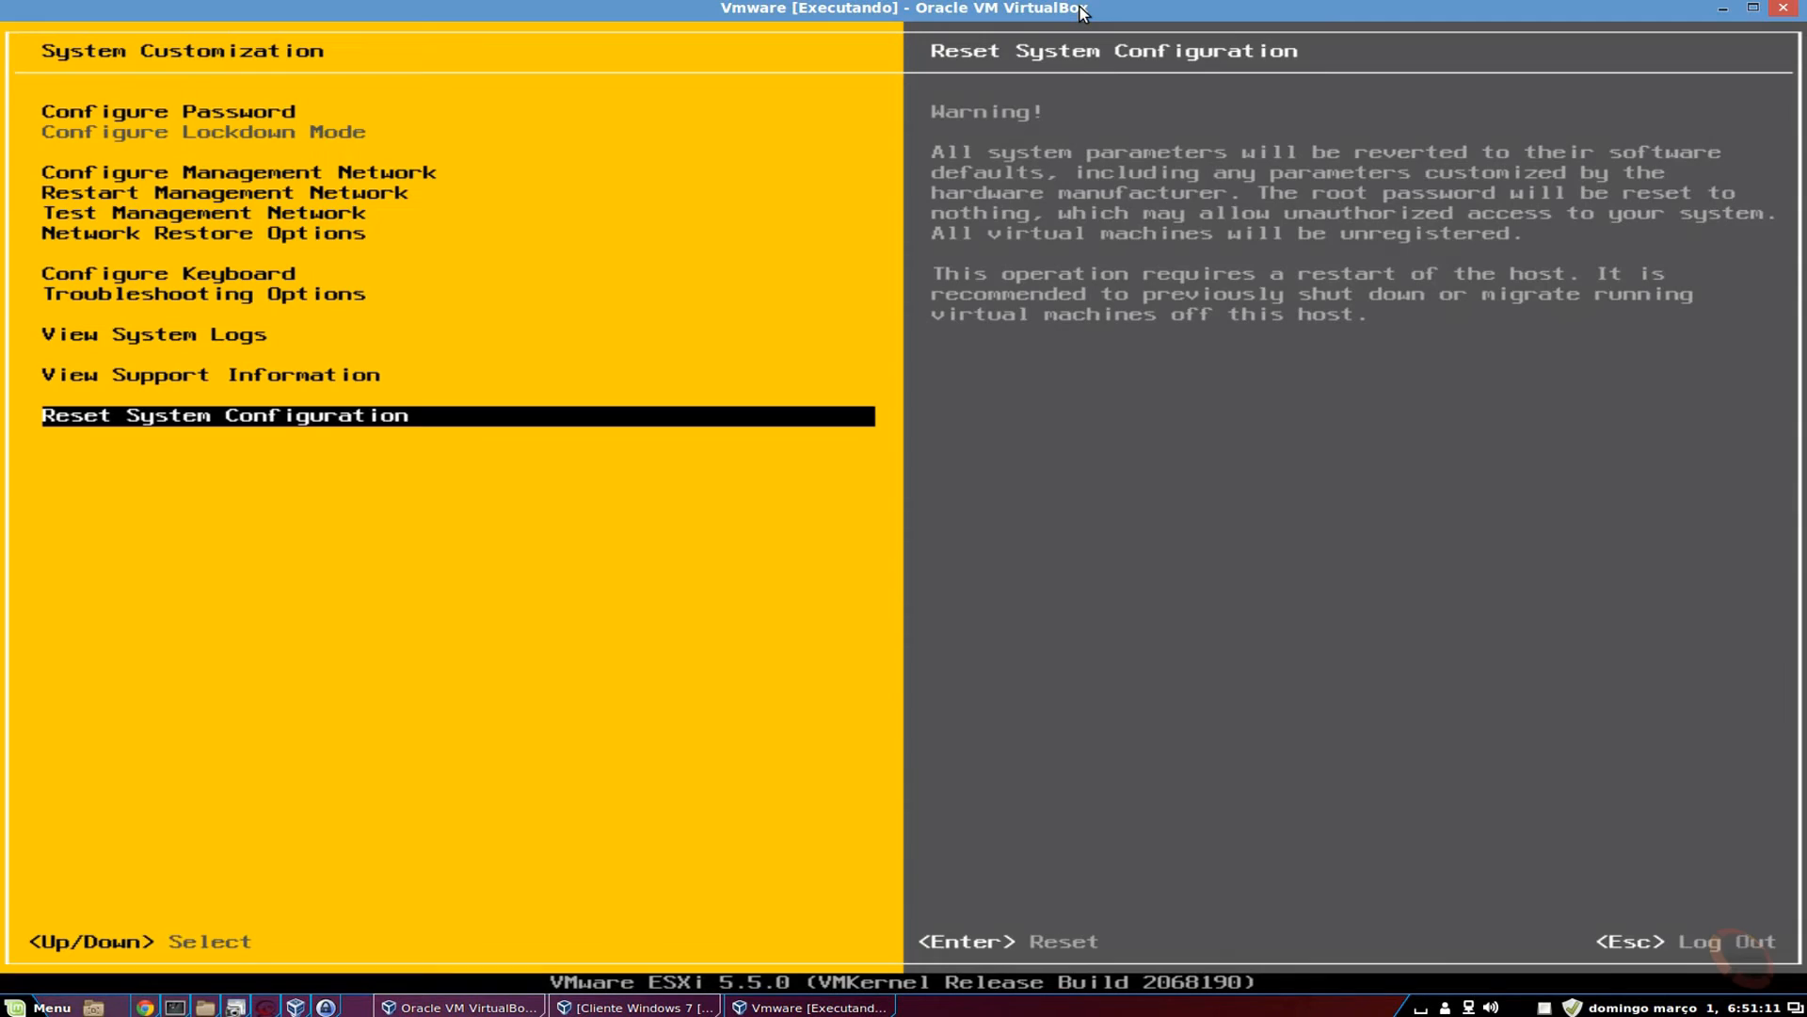
{"action": "key", "text": "Escape"}
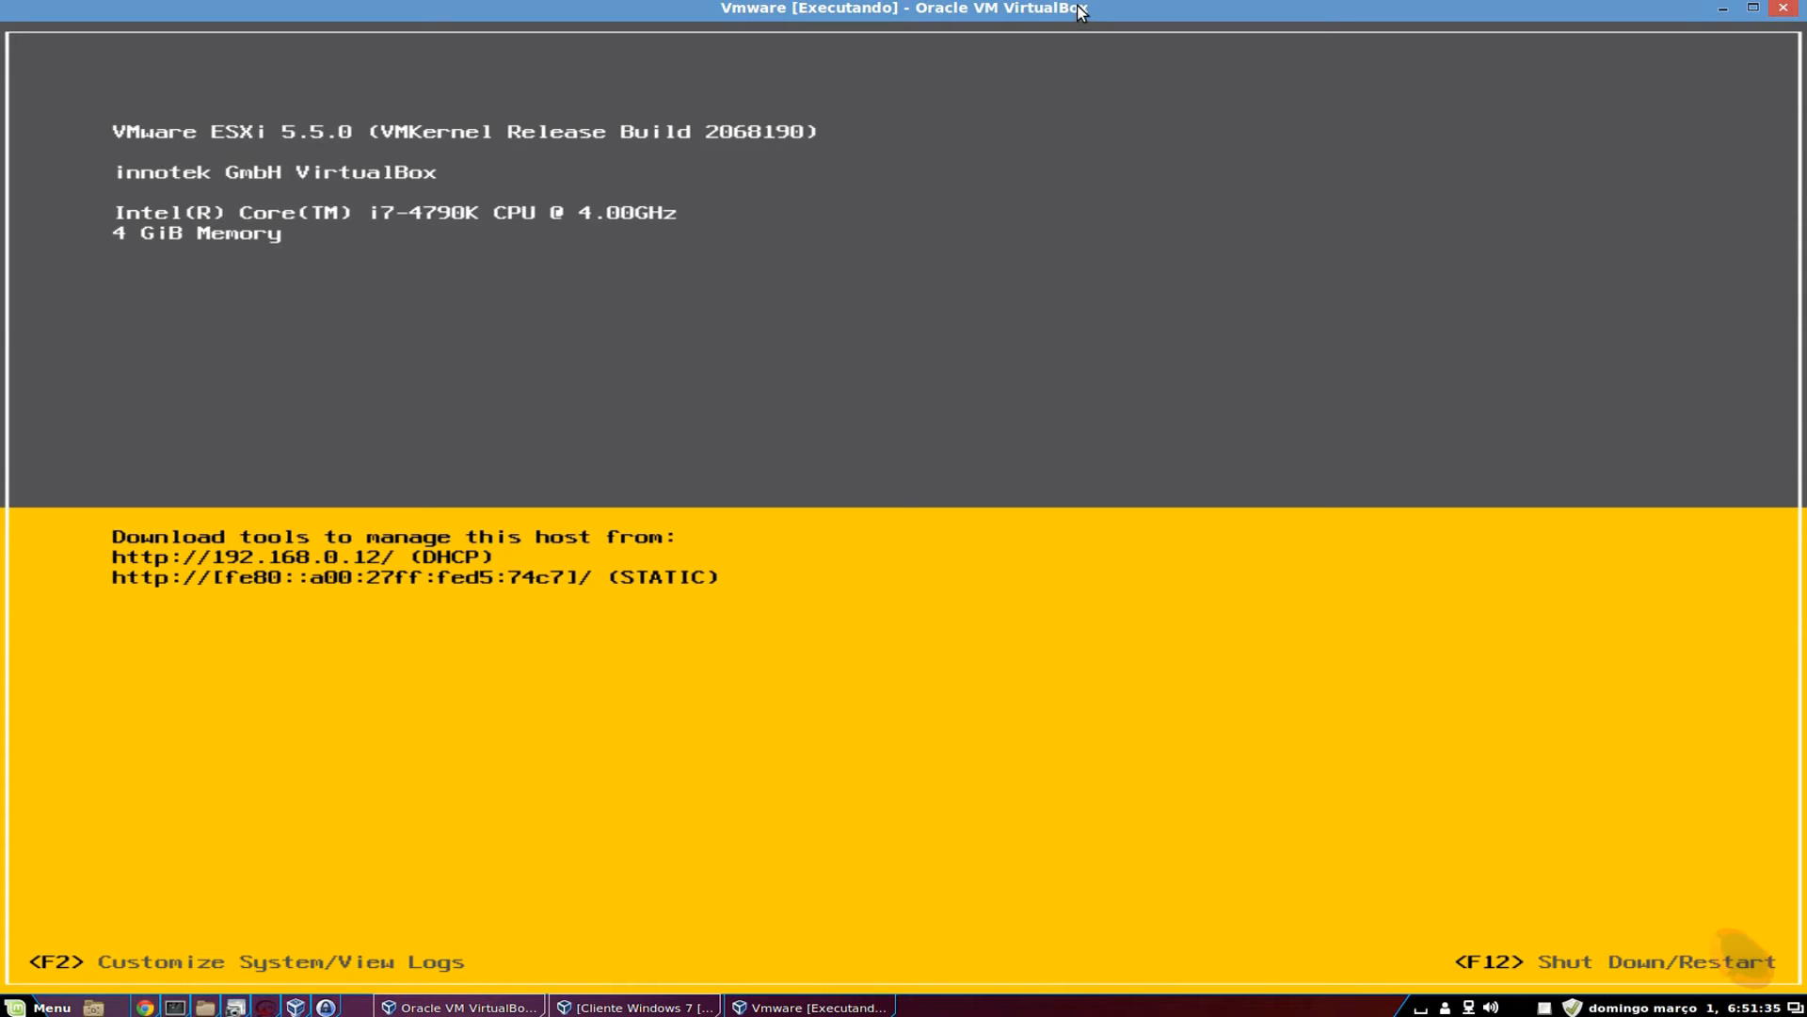
Bring the Cliente Windows 7 VM window to the front from the host taskbar.
{"action": "left_click", "coordinate": [644, 1006]}
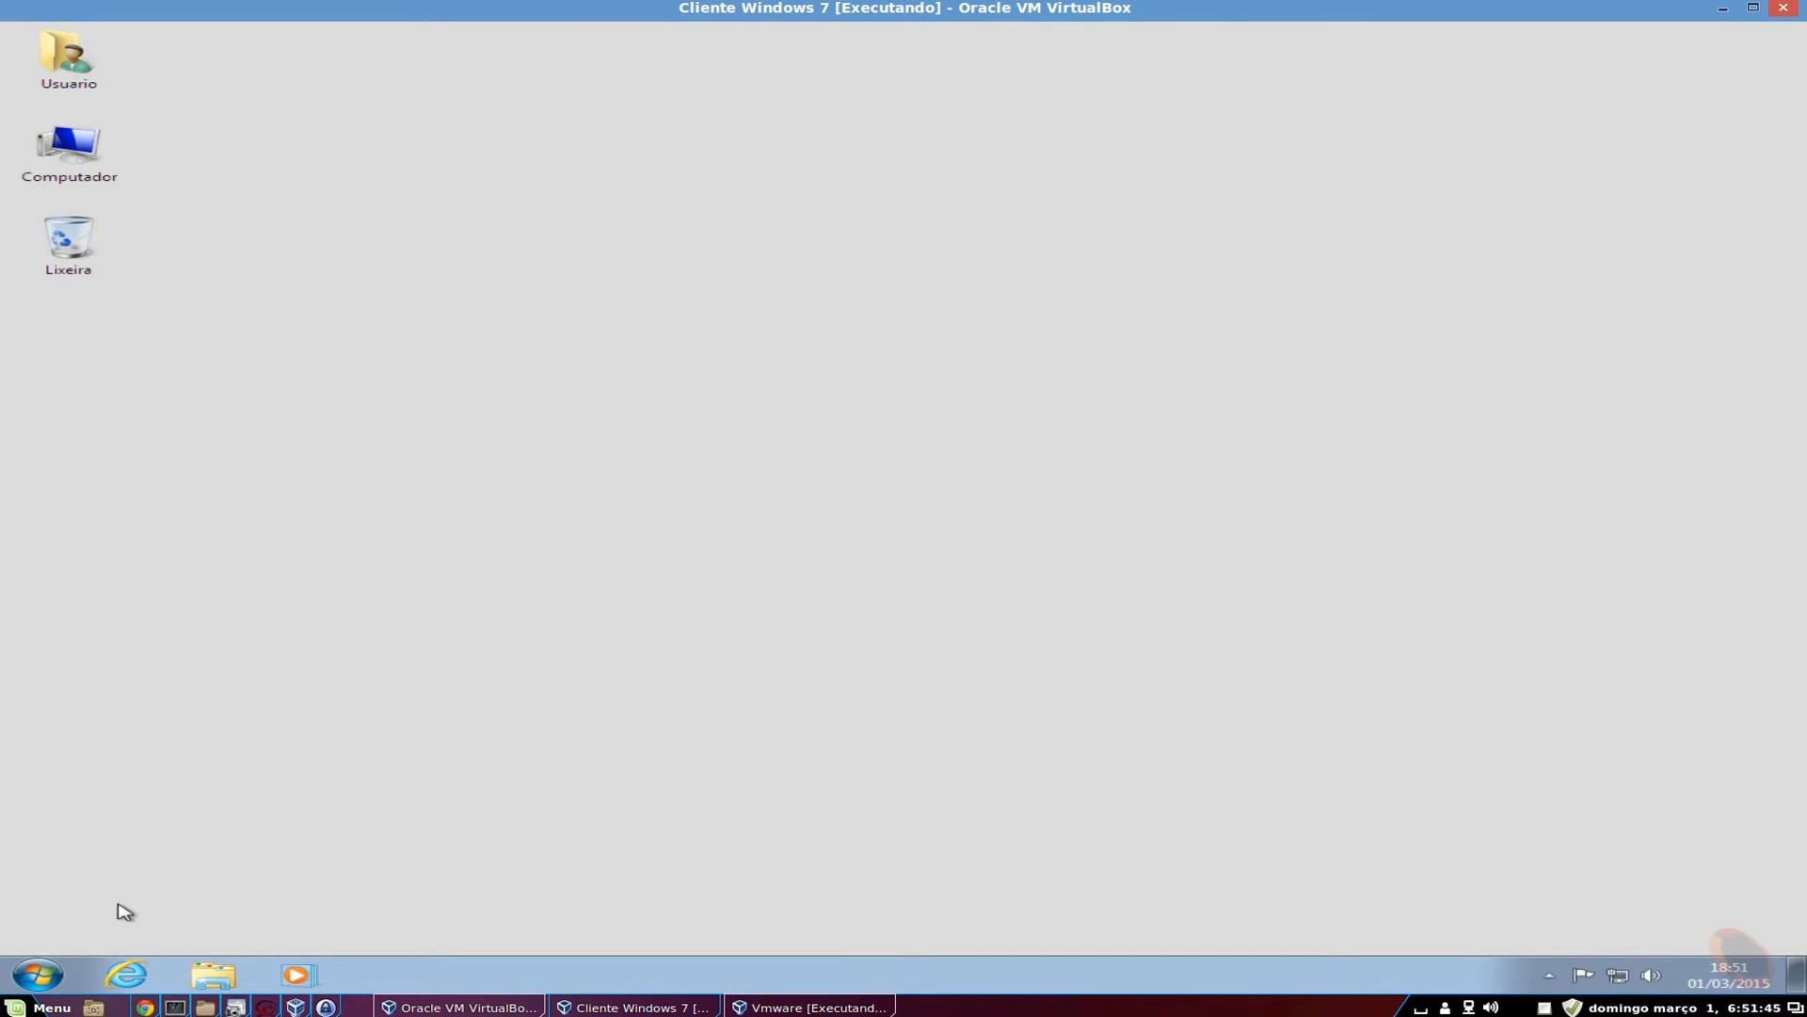
Load 192.168.0.12 in Internet Explorer and proceed past the certificate warning to the Welcome page.
{"action": "left_click", "coordinate": [131, 975]}
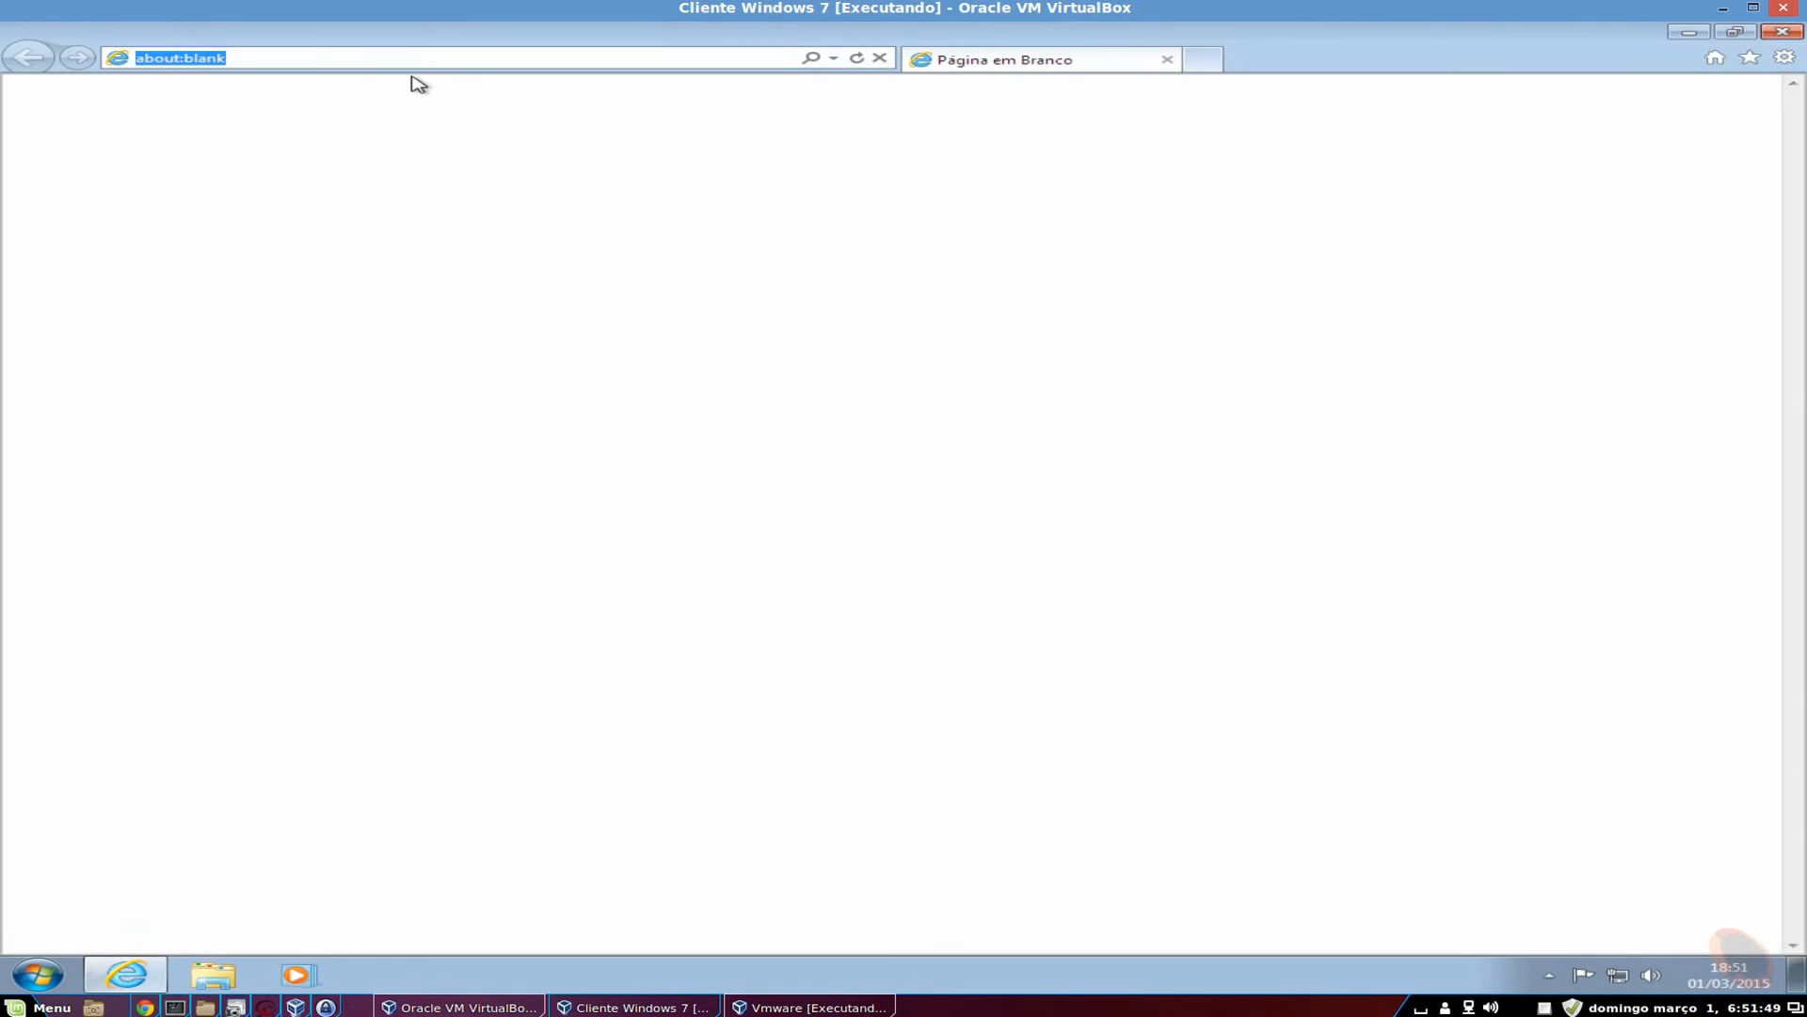
{"action": "type", "text": "192.168."}
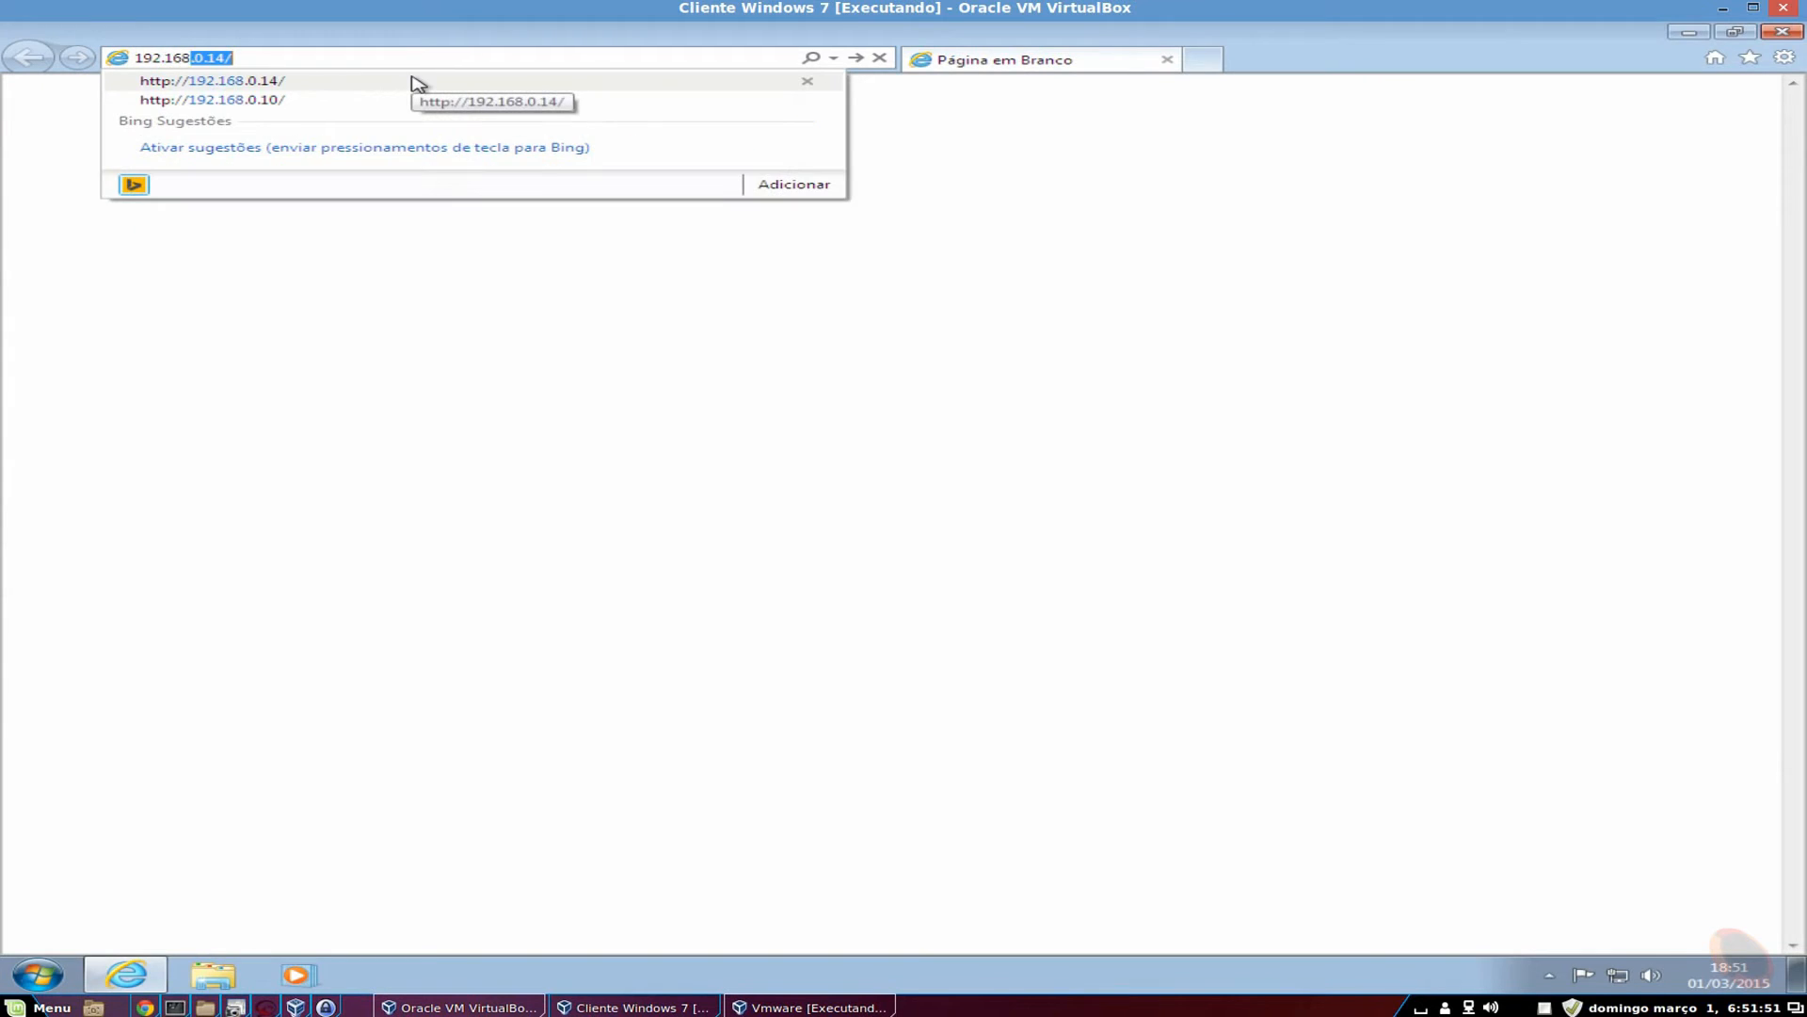
{"action": "type", "text": "0."}
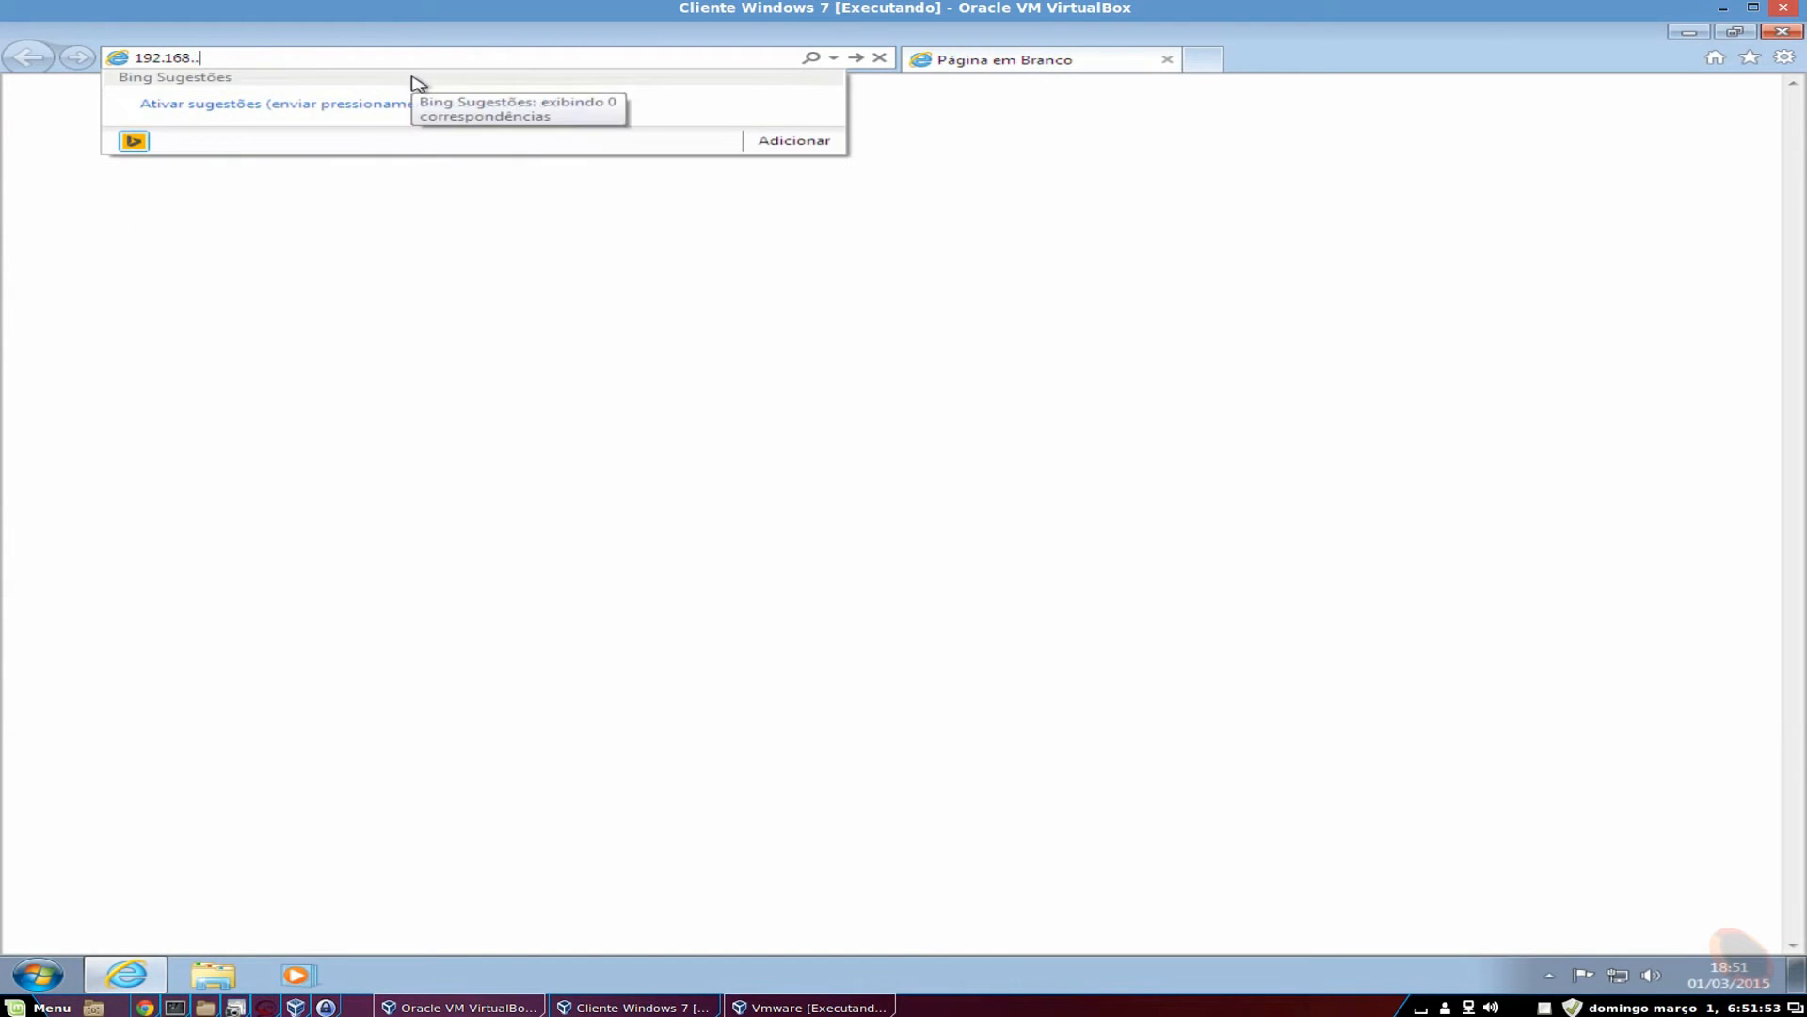
{"action": "type", "text": "12"}
{"action": "key", "text": "Return"}
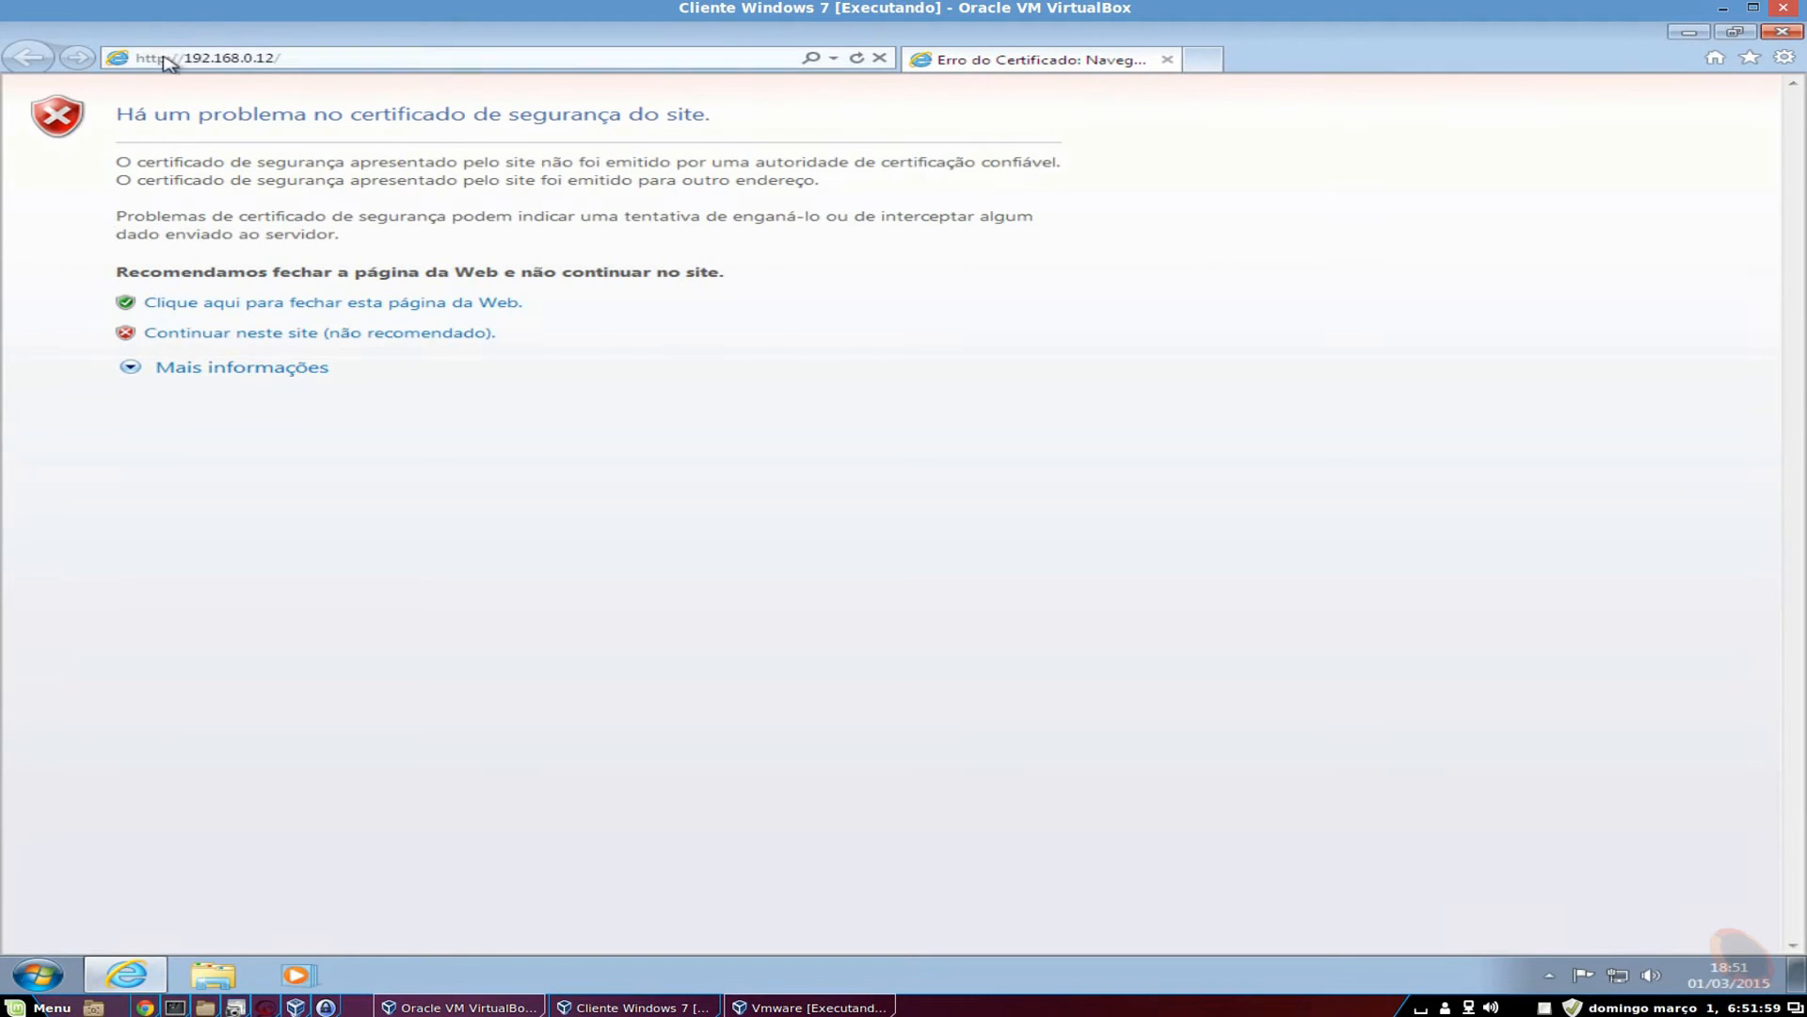
{"action": "left_click", "coordinate": [253, 336]}
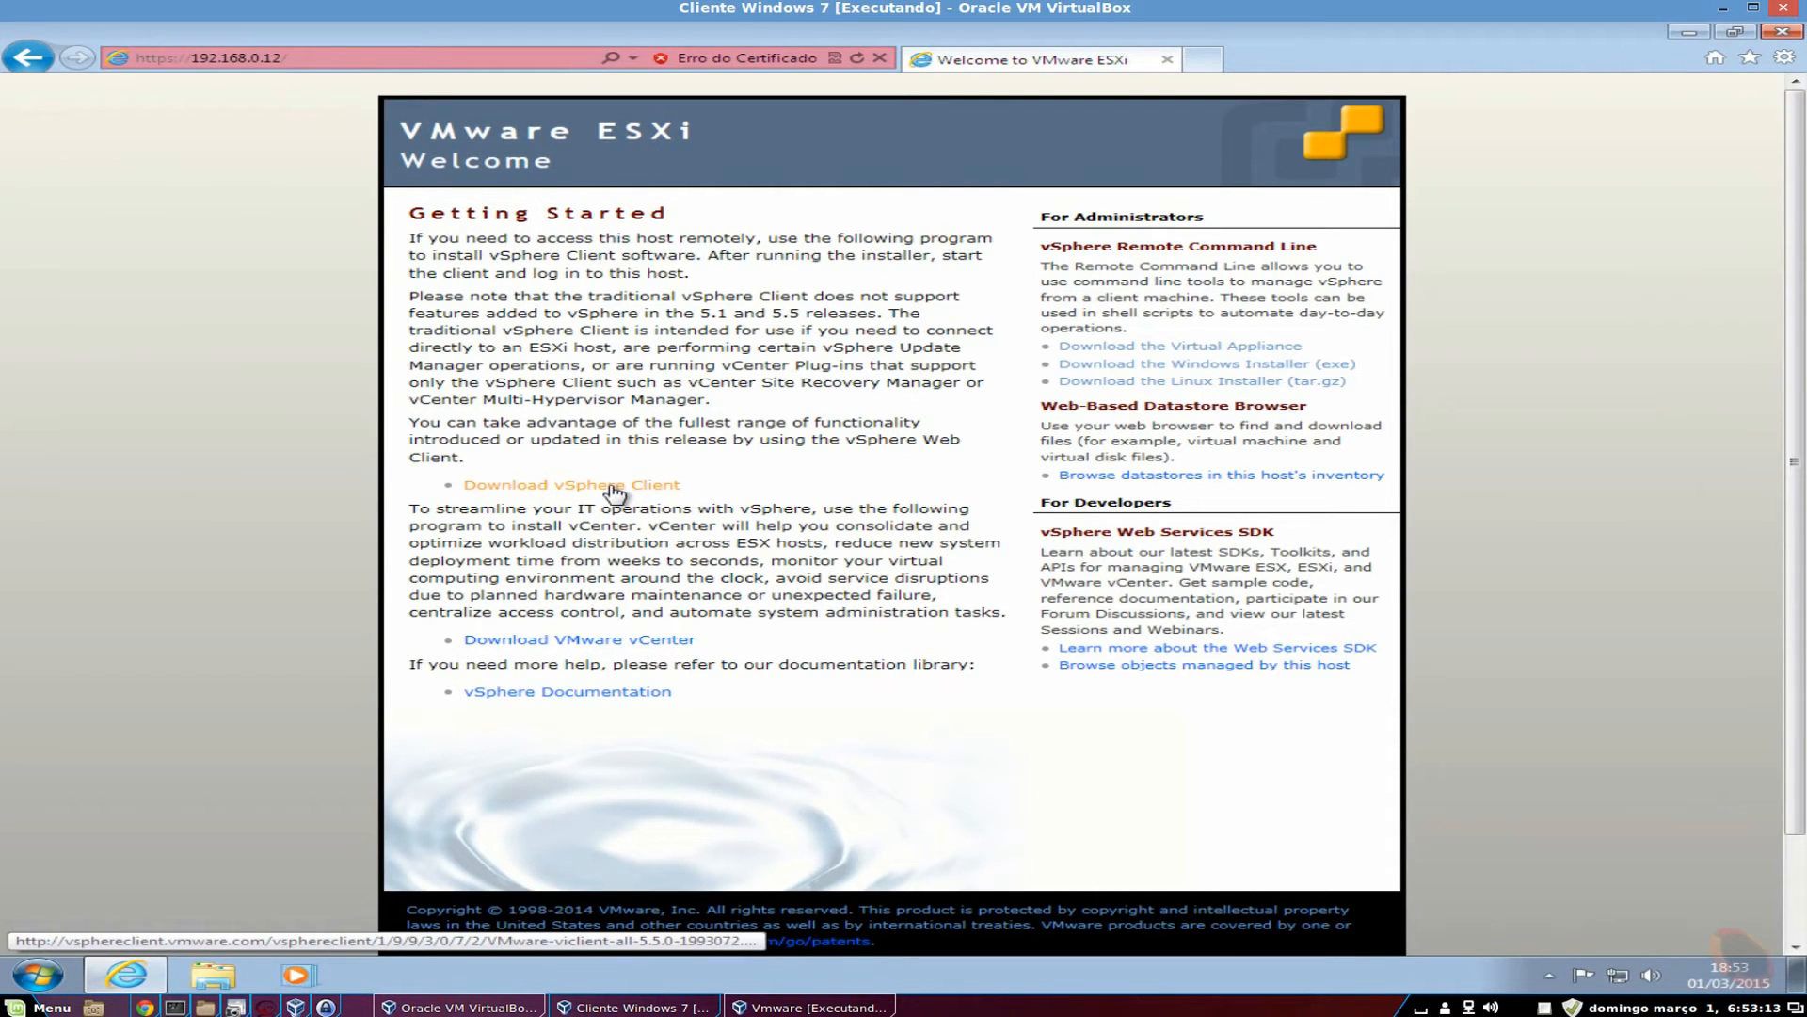
Launch VMware-viclient-all-5.5.0-1993072 from Downloads and approve the UAC prompt with Sim.
{"action": "left_click", "coordinate": [213, 975]}
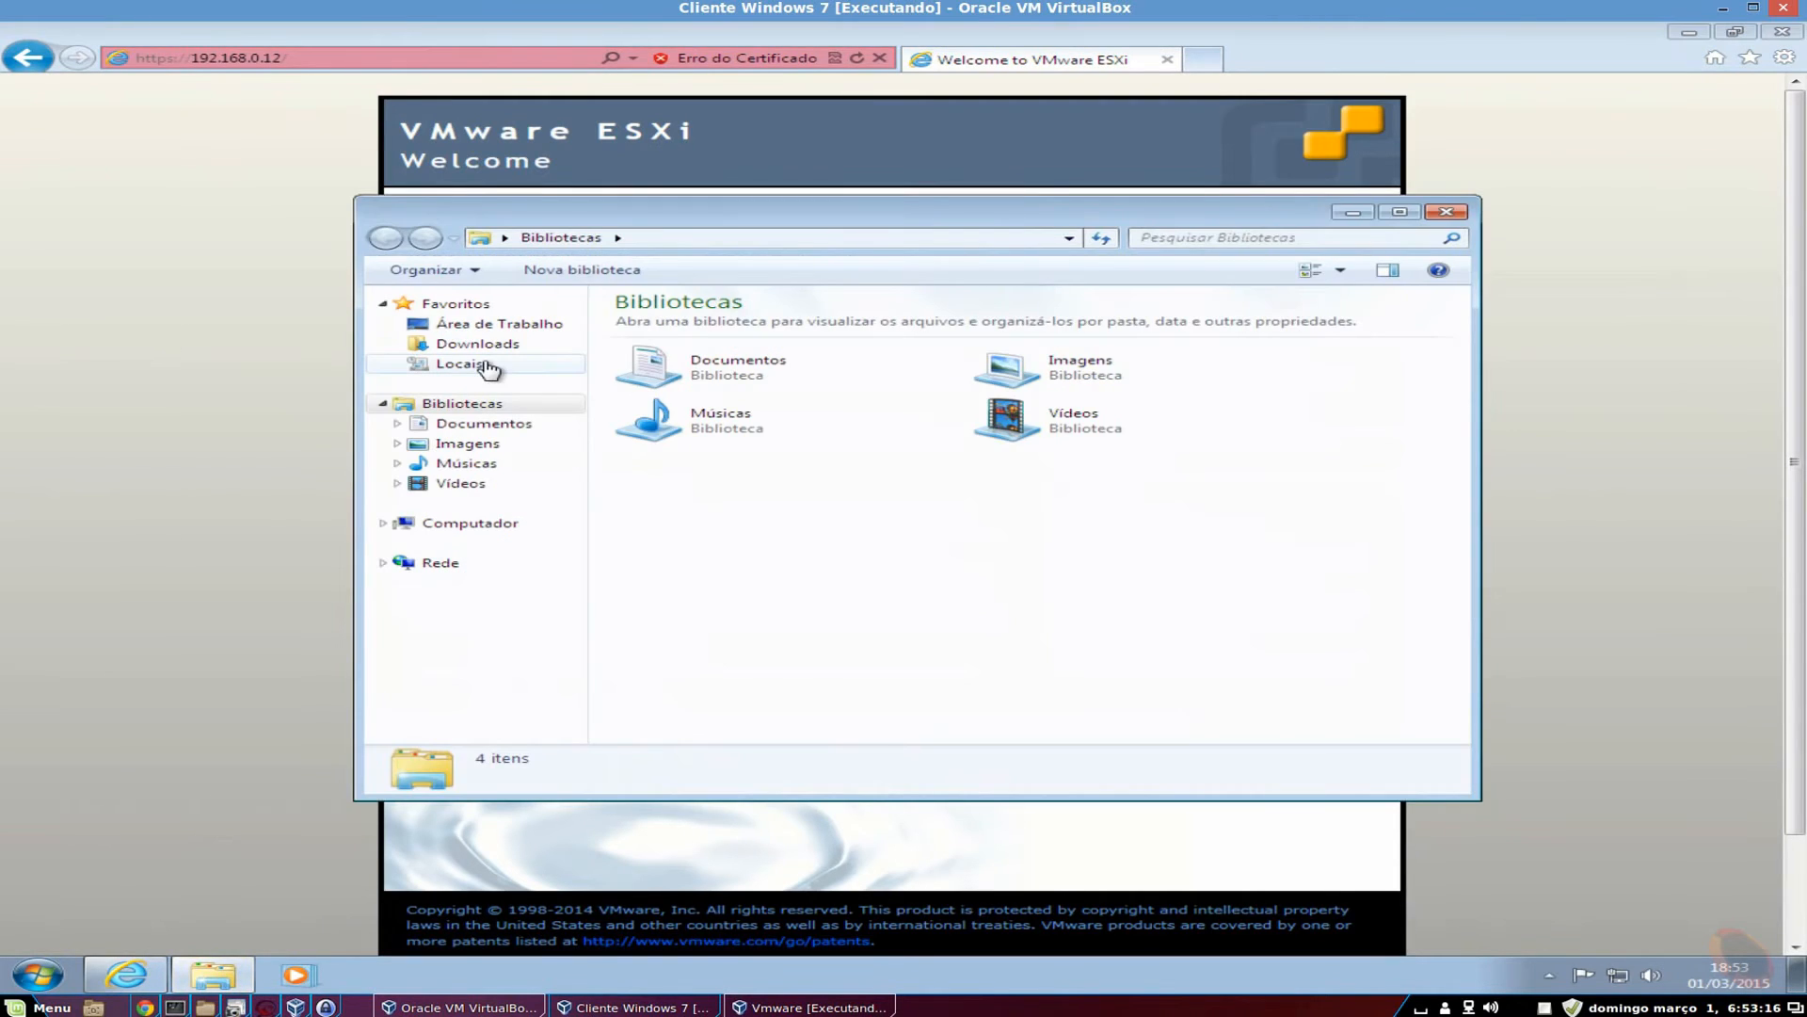
{"action": "left_click", "coordinate": [492, 346]}
{"action": "left_click", "coordinate": [848, 330]}
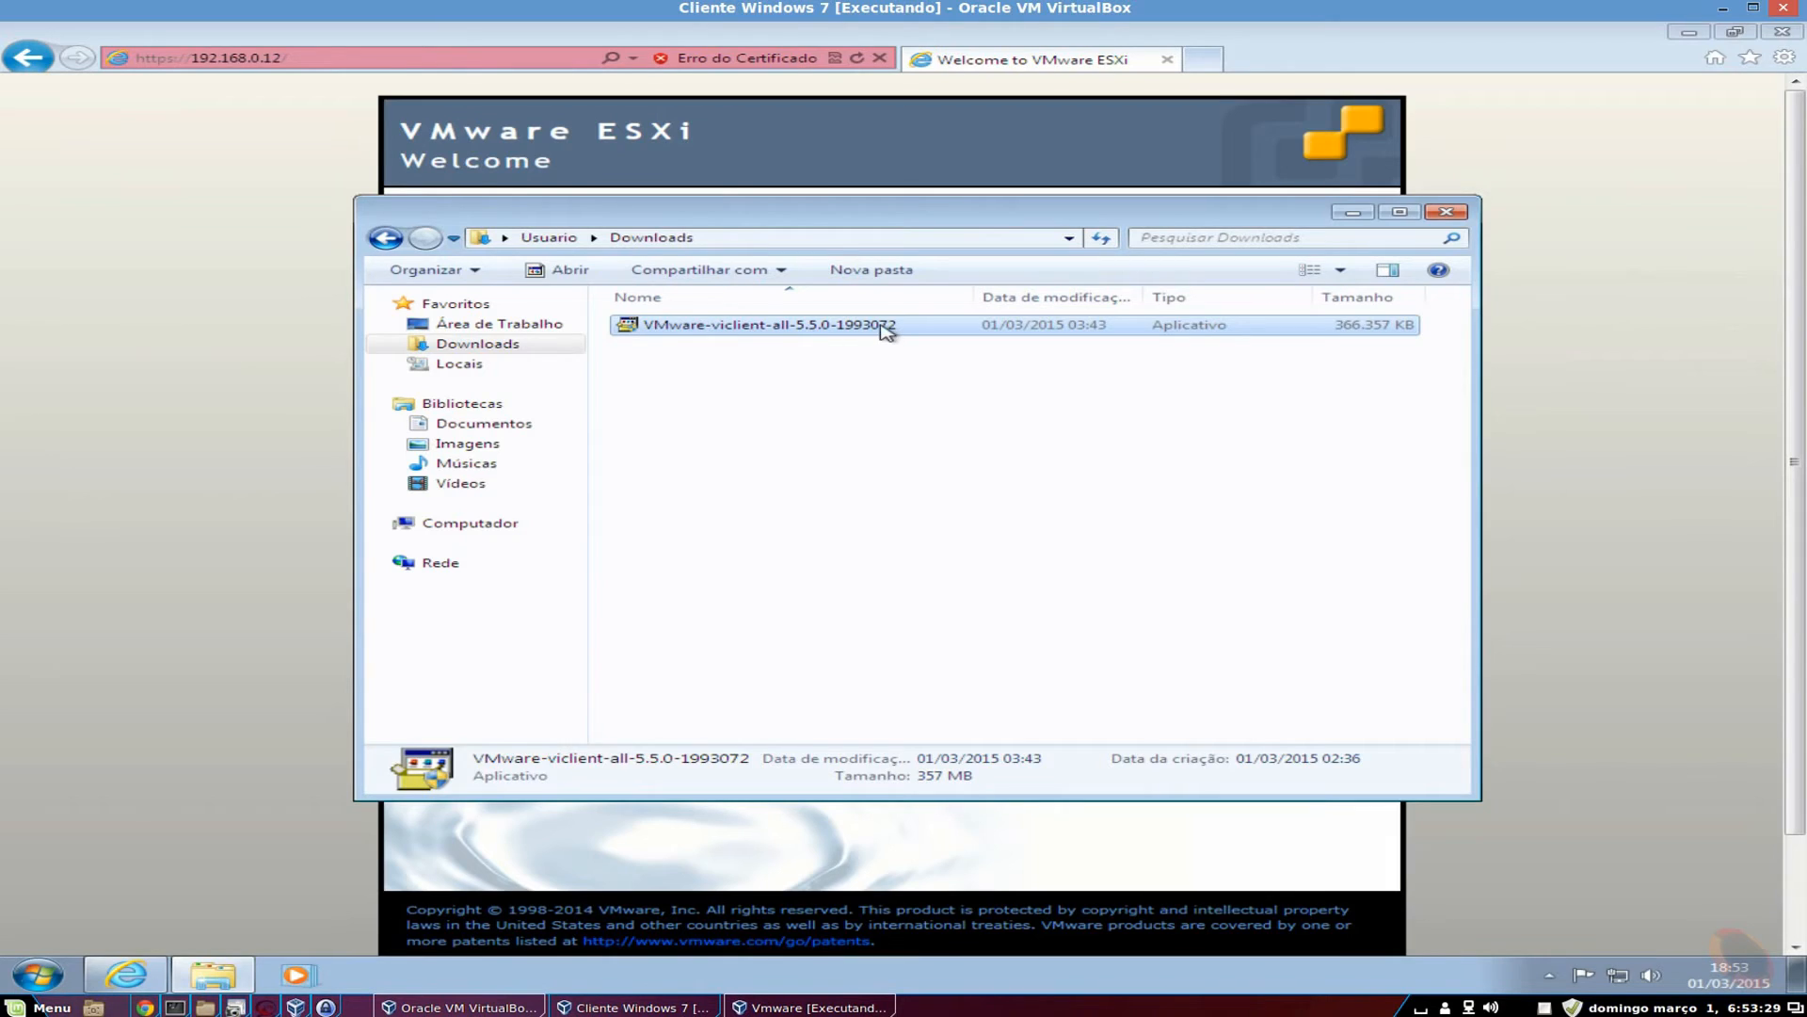
{"action": "double_click", "coordinate": [772, 325]}
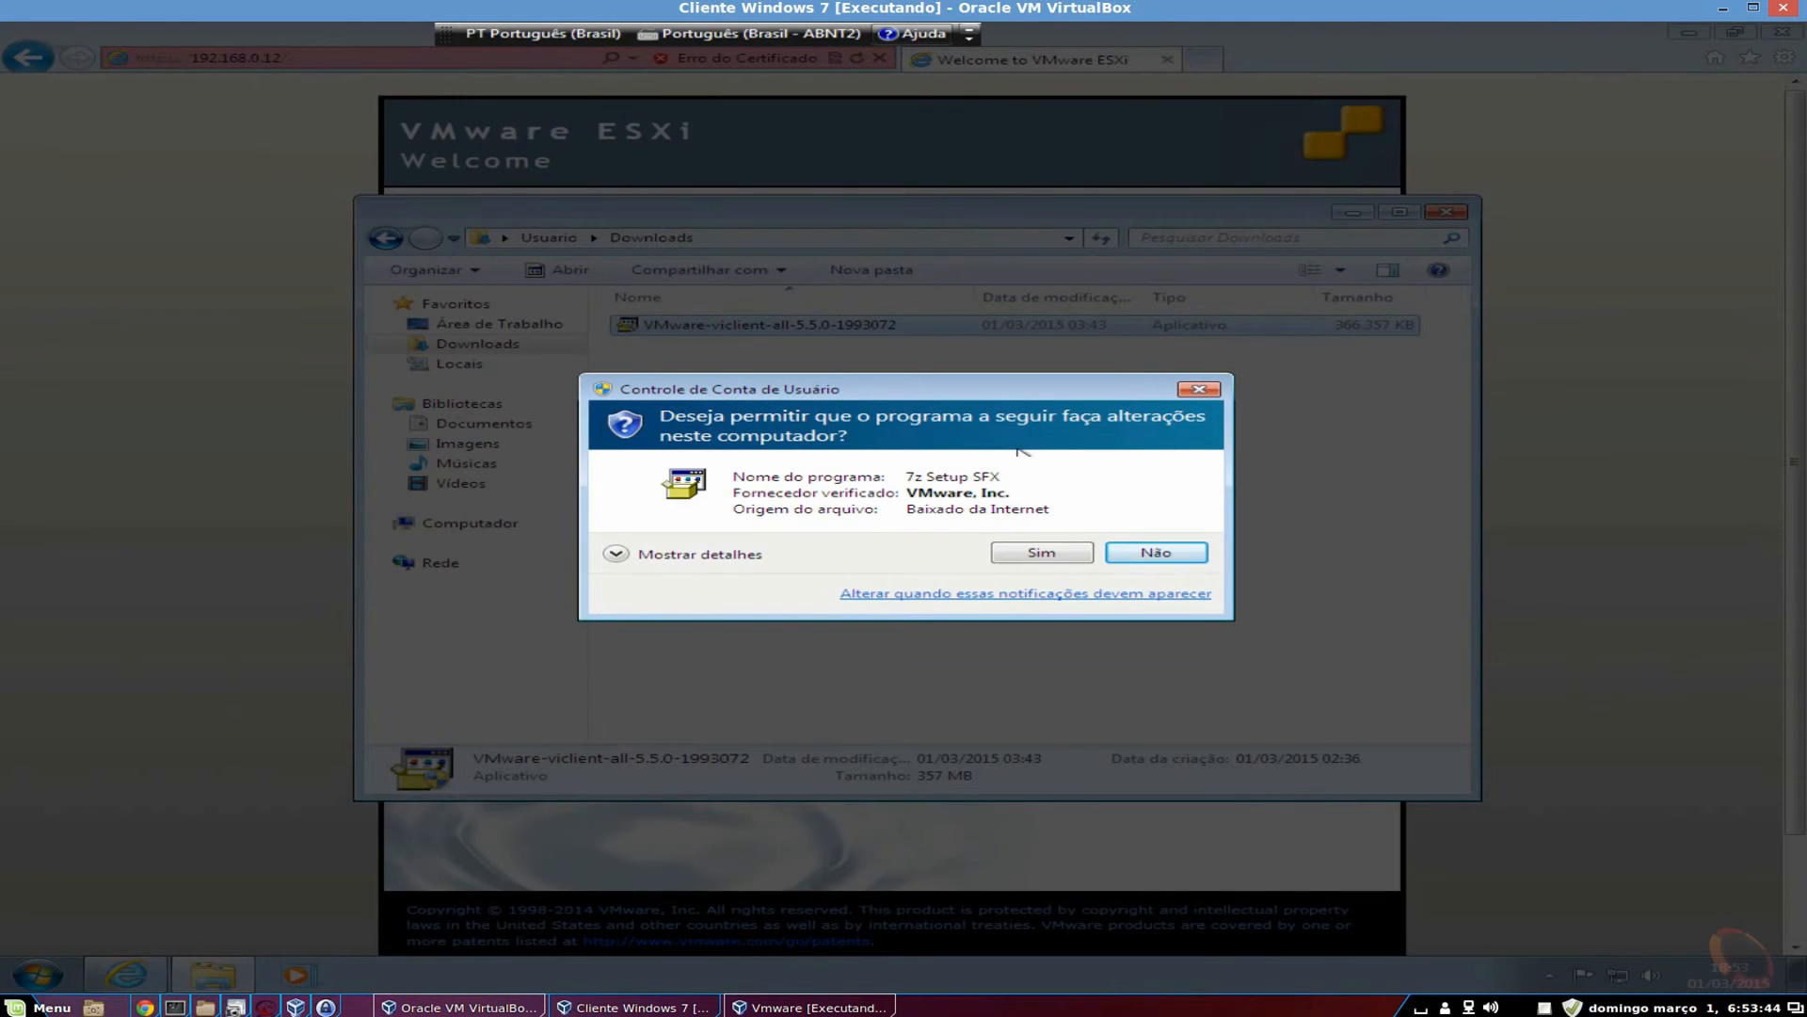
{"action": "left_click", "coordinate": [1042, 553]}
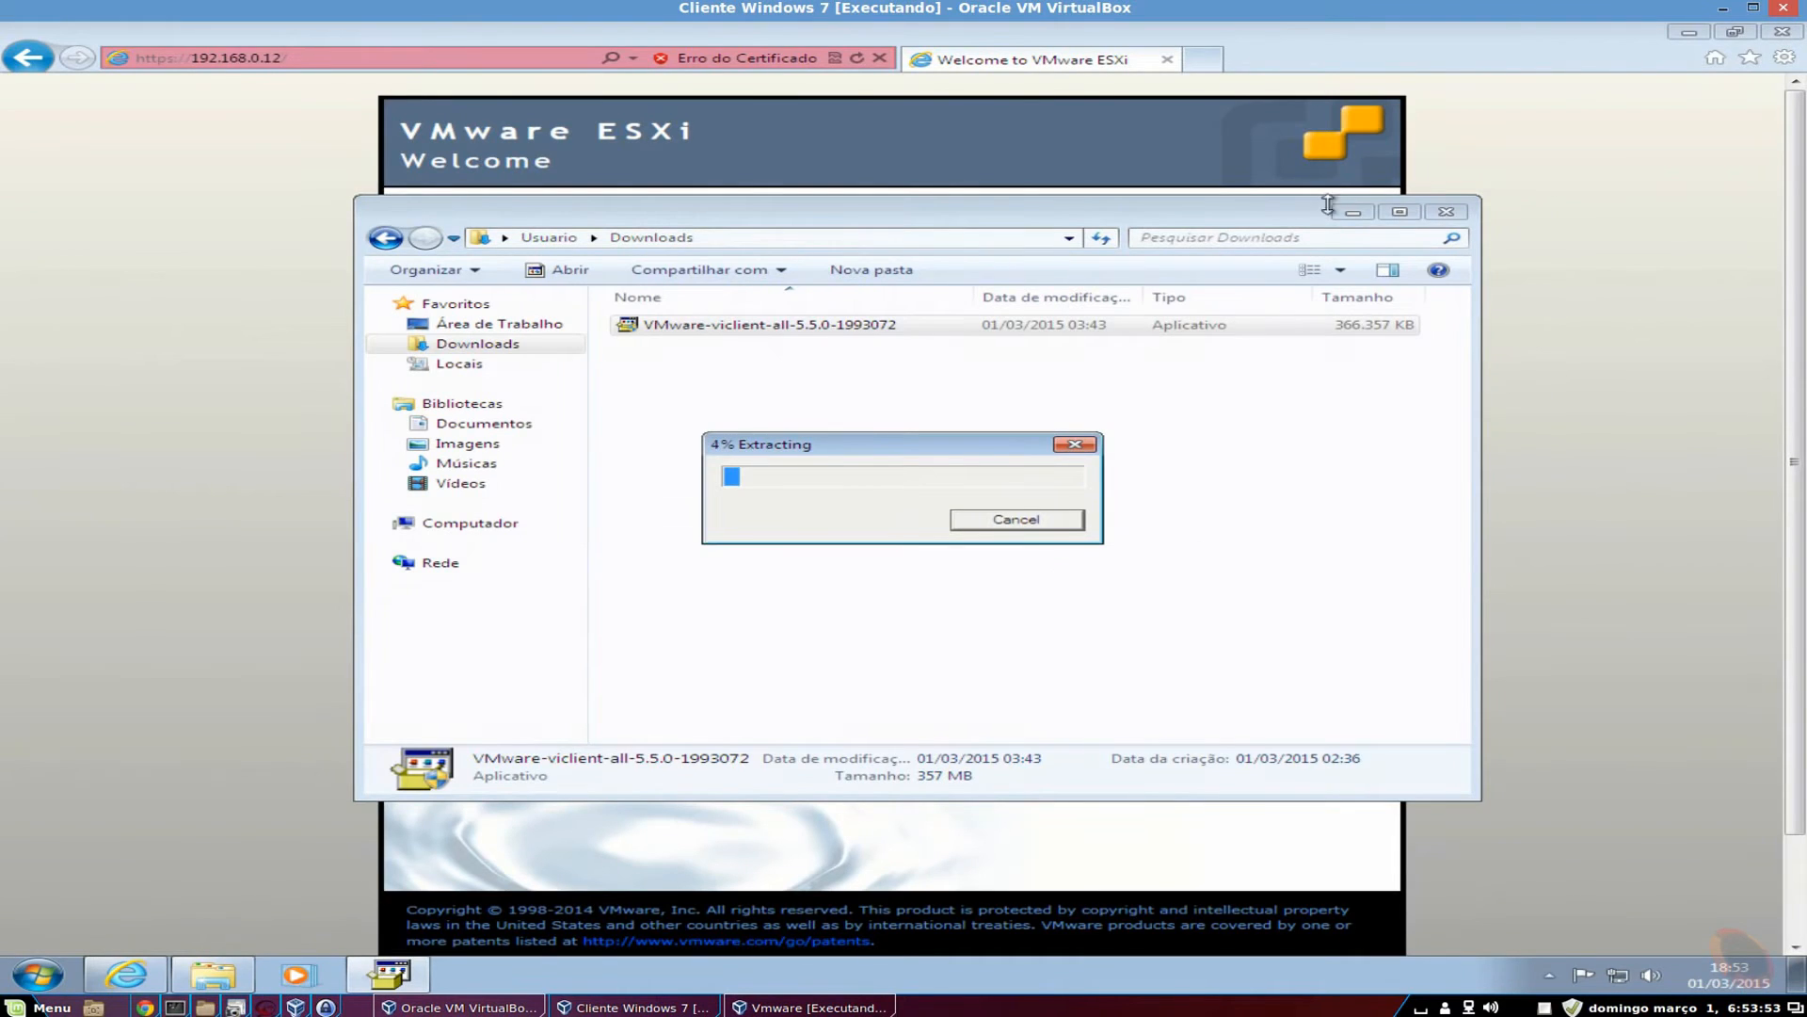
Keep English (United States) as the installer language and confirm to start the setup wizard.
{"action": "left_click", "coordinate": [1353, 211]}
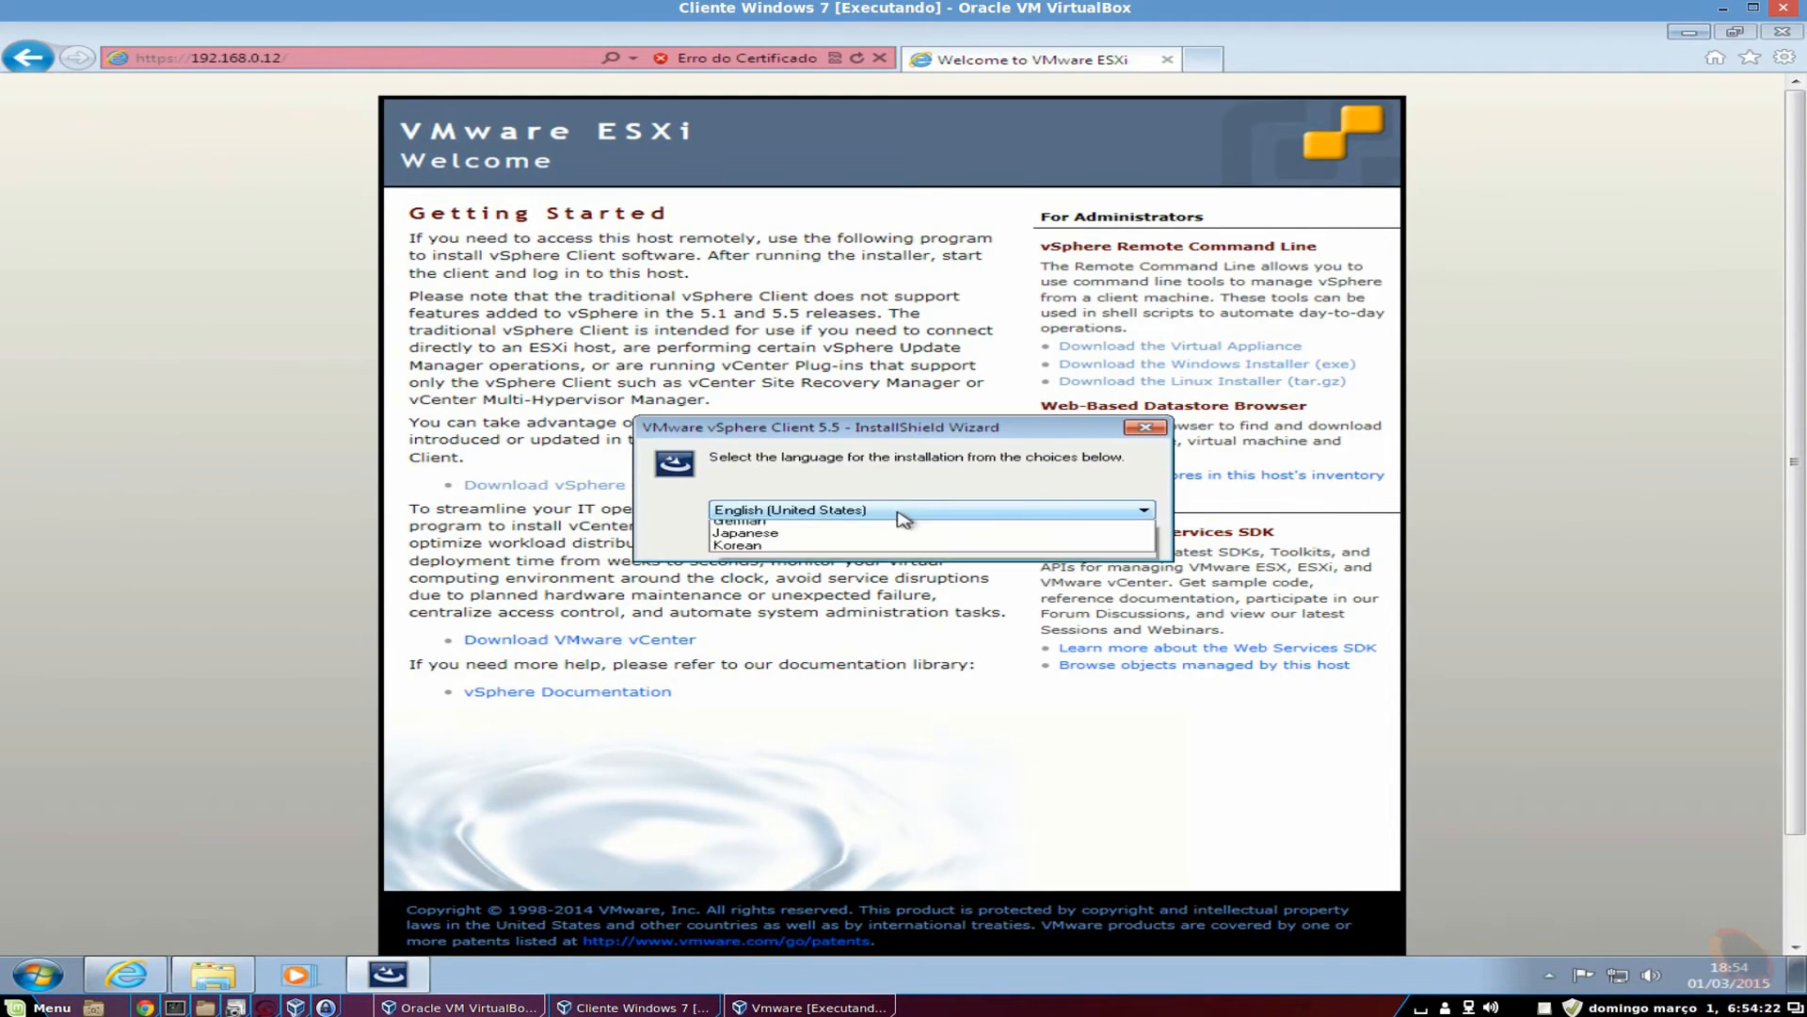
{"action": "left_click", "coordinate": [901, 514]}
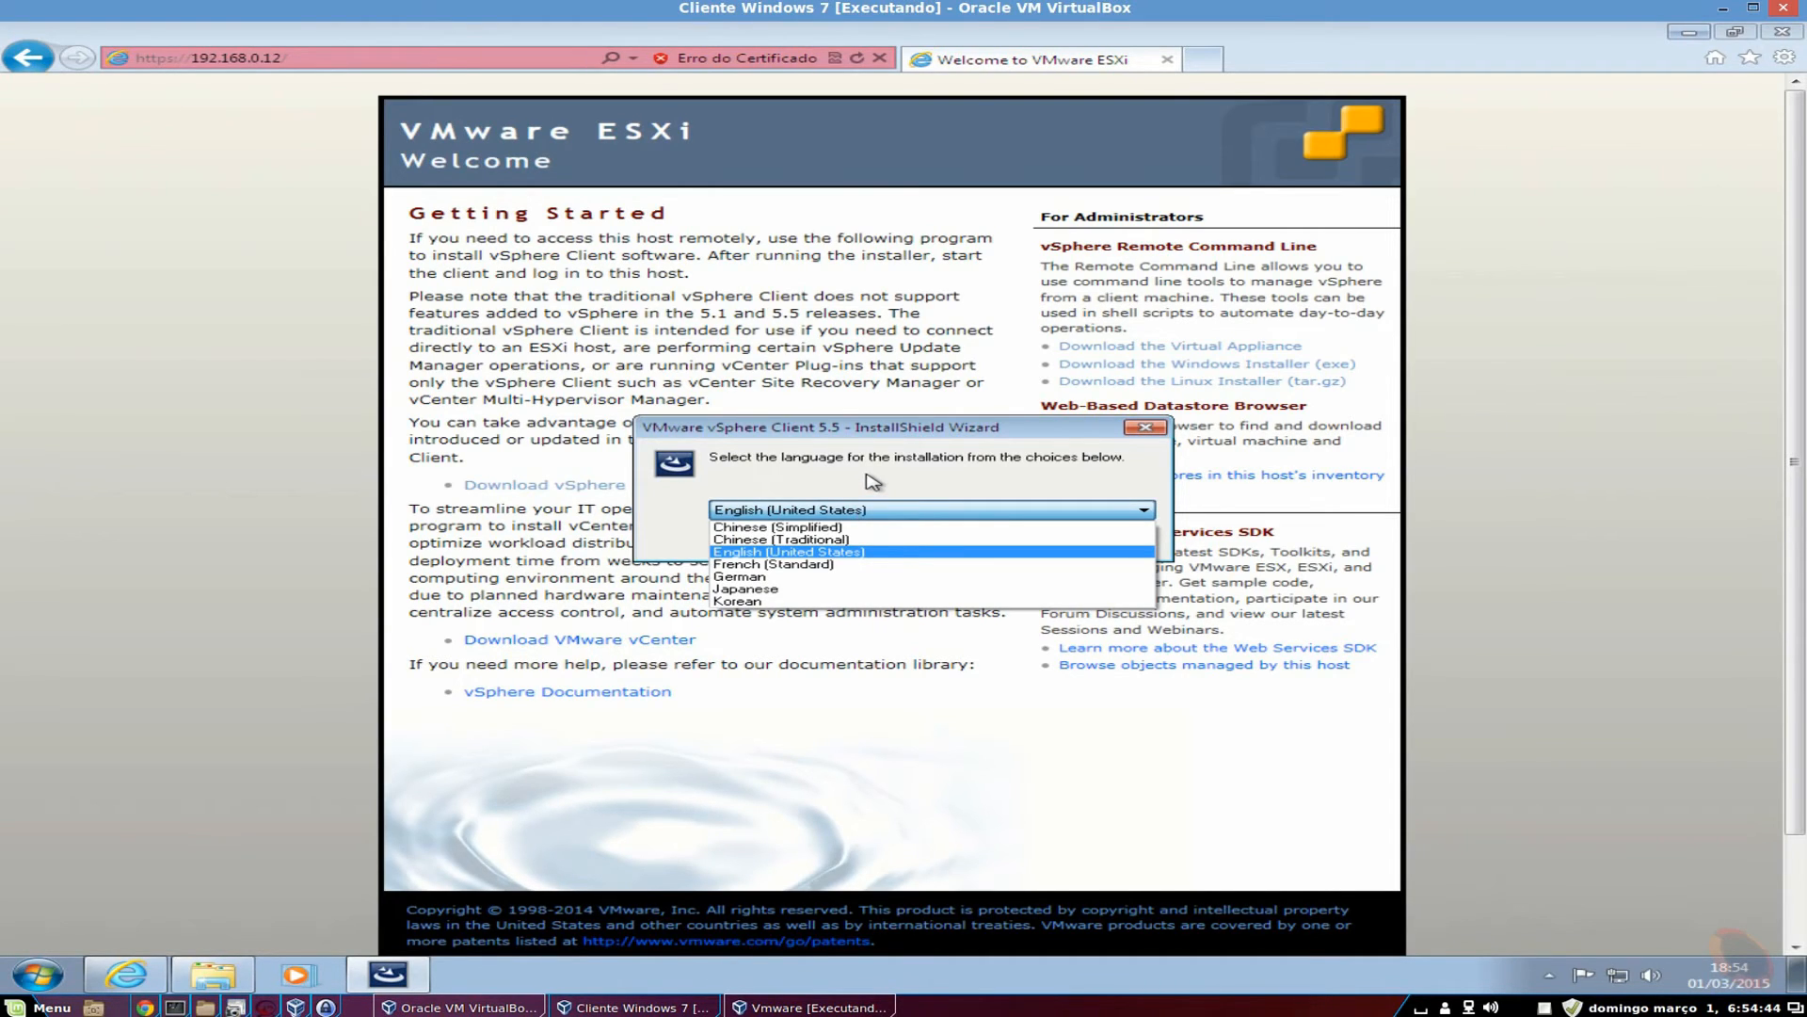
{"action": "left_click", "coordinate": [870, 480]}
{"action": "left_click", "coordinate": [988, 543]}
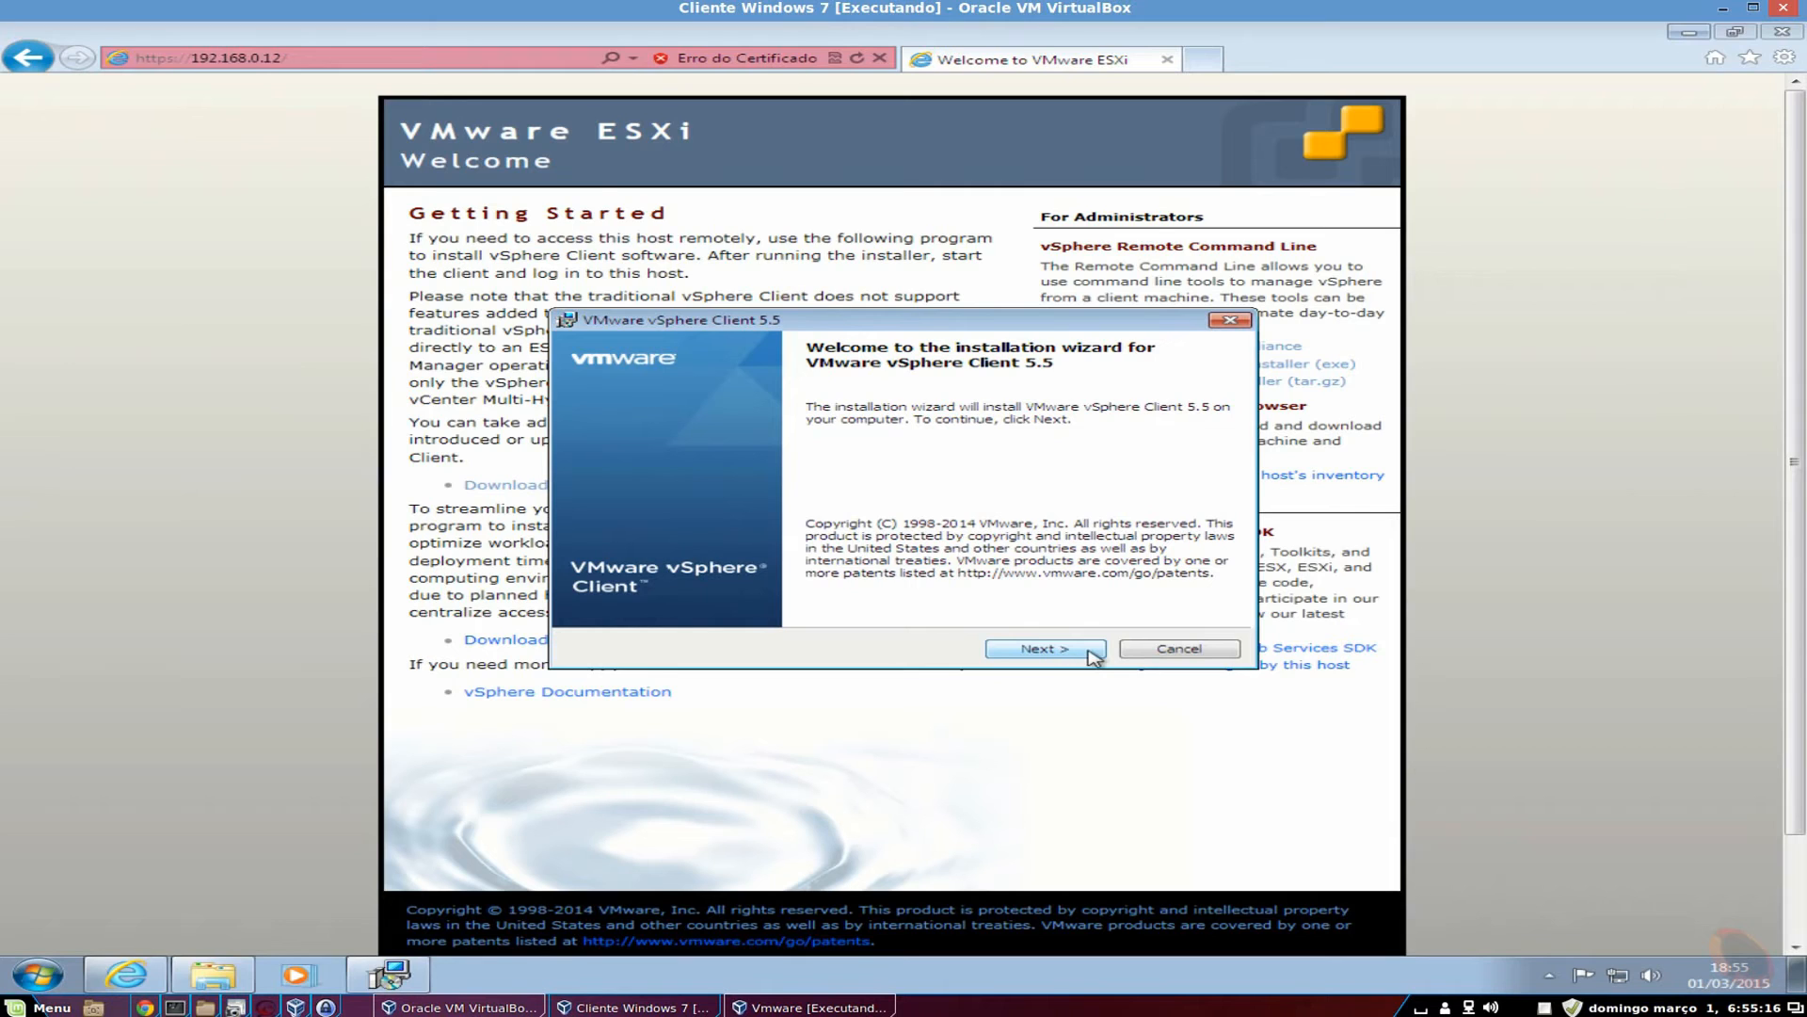
Accept the EULA, keep the default Program Files destination, and install vSphere Client 5.5.
{"action": "left_click", "coordinate": [1090, 651]}
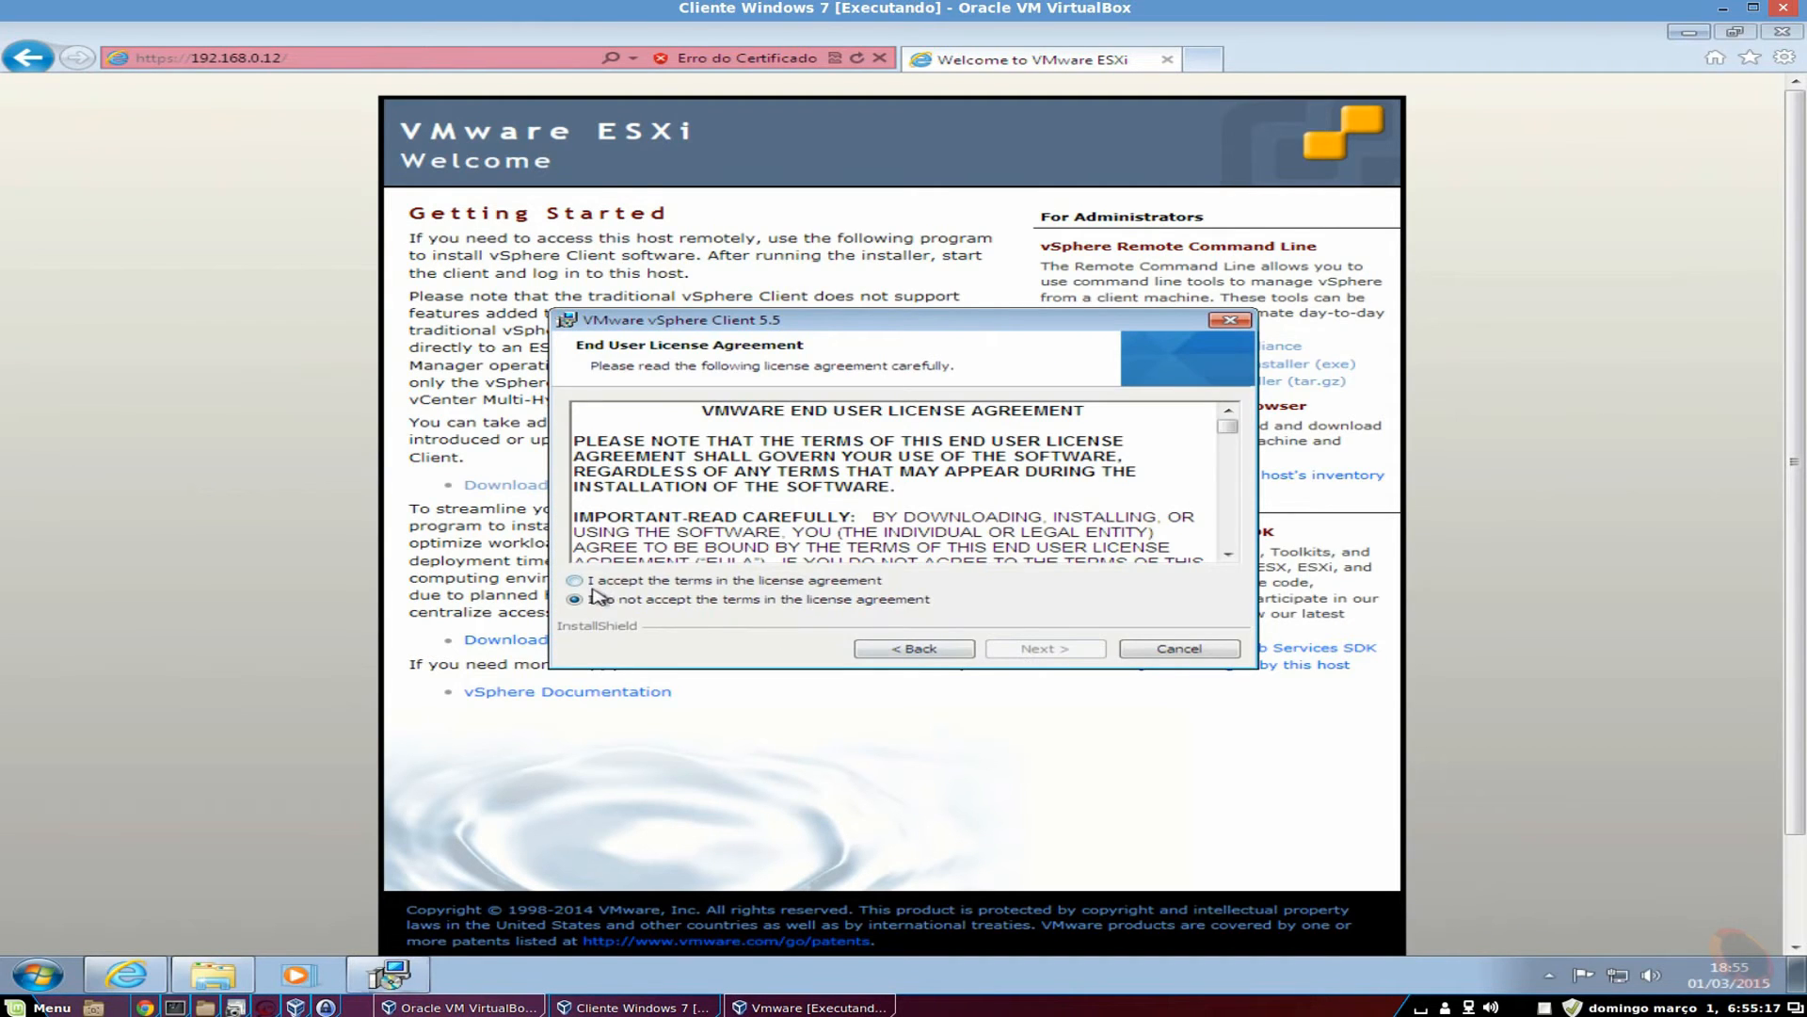
{"action": "left_click_drag", "start_coordinate": [1229, 428], "coordinate": [1230, 541]}
{"action": "left_click", "coordinate": [651, 581]}
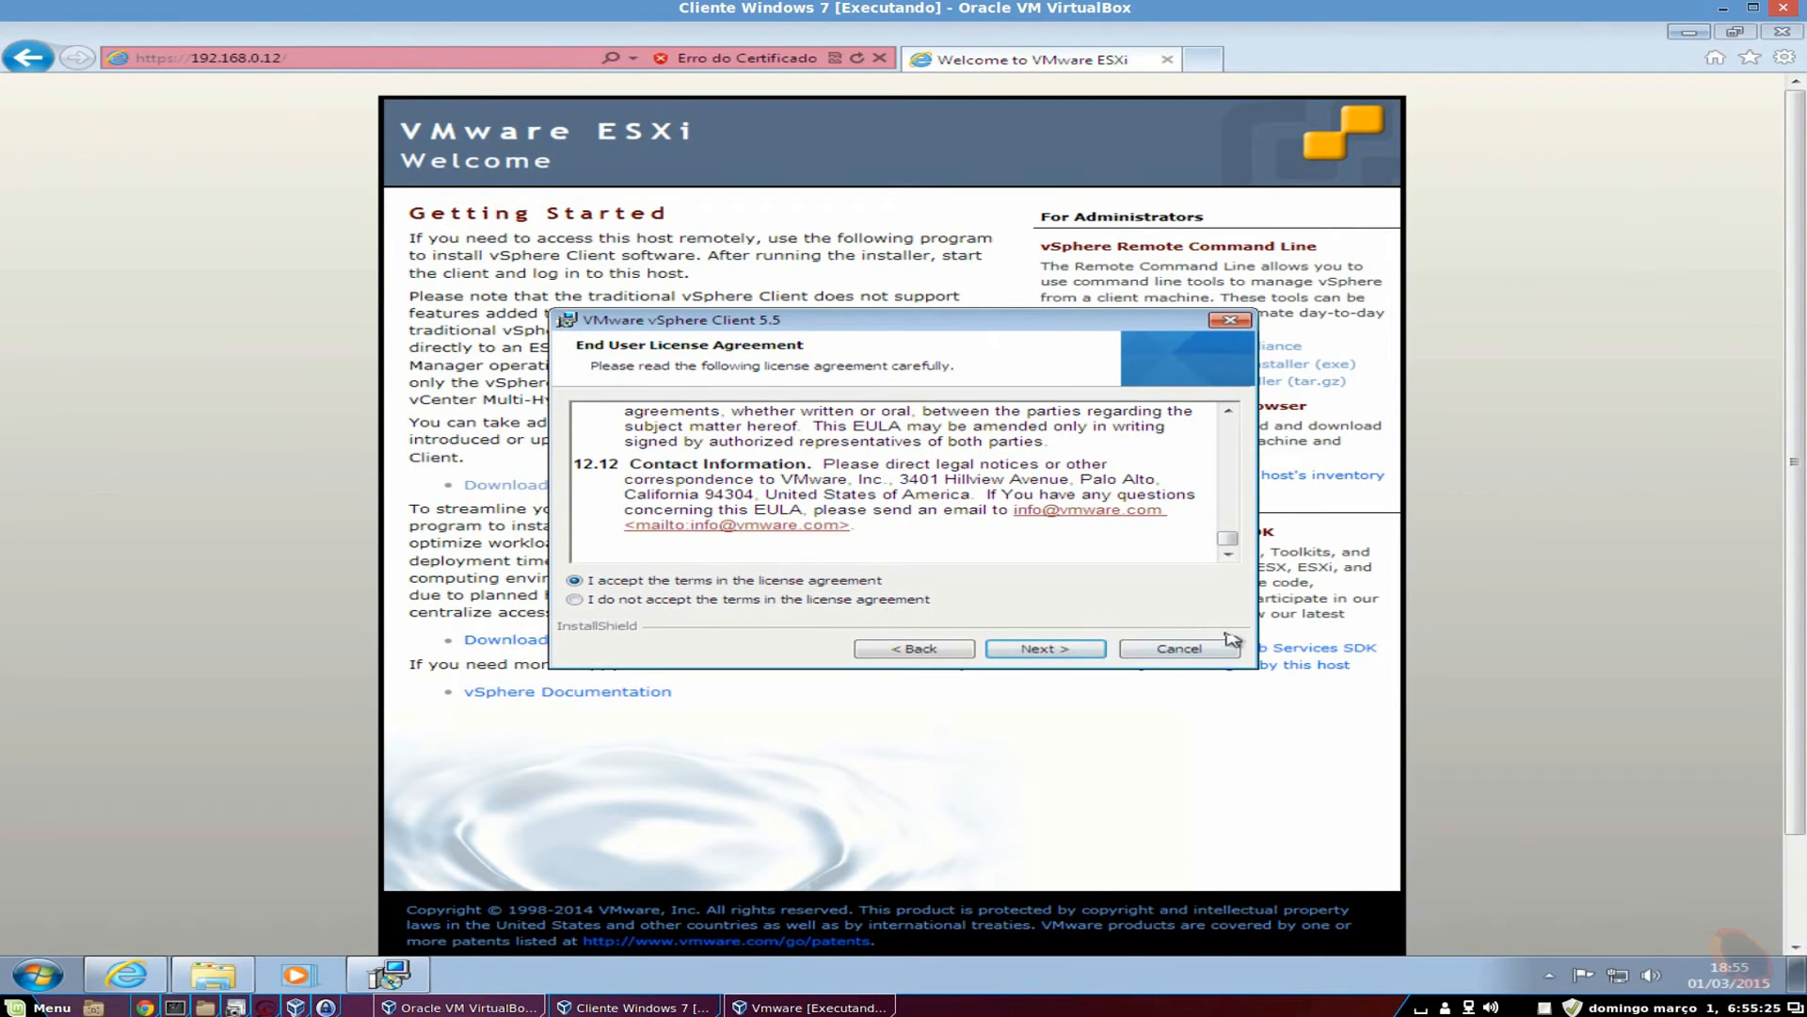
{"action": "left_click", "coordinate": [1047, 648]}
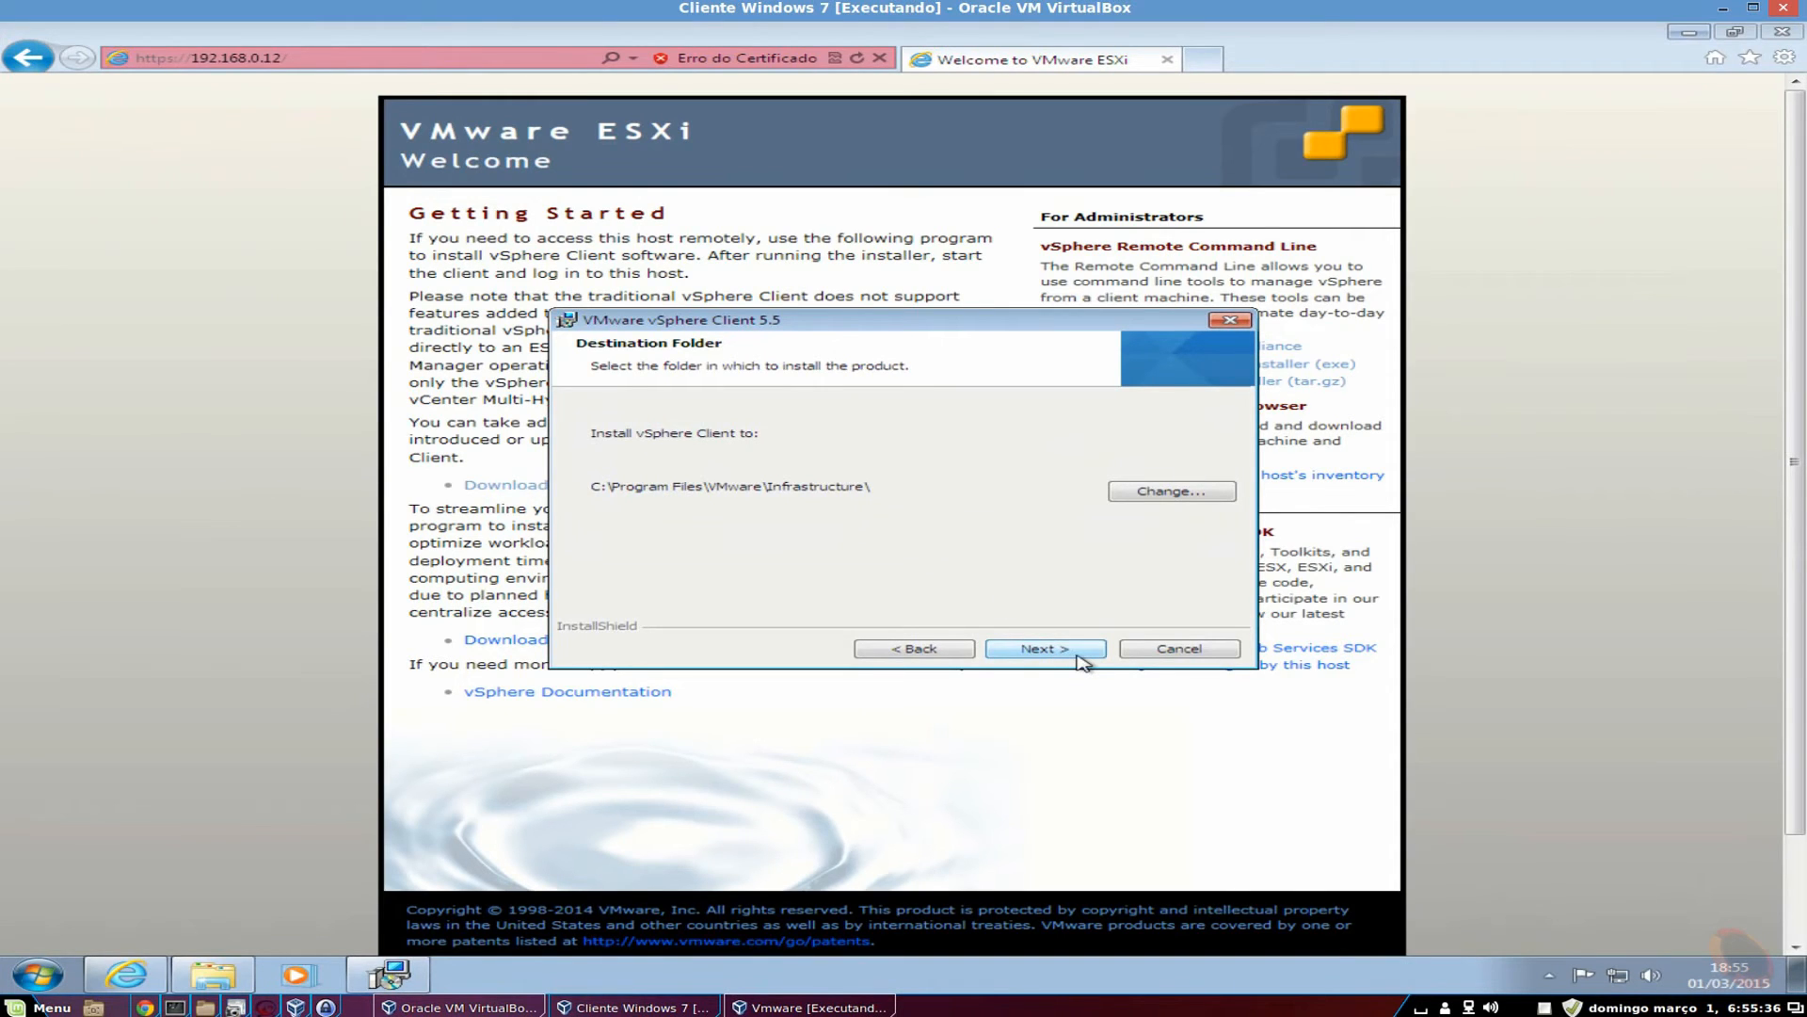
{"action": "left_click", "coordinate": [1080, 656]}
{"action": "left_click", "coordinate": [1046, 648]}
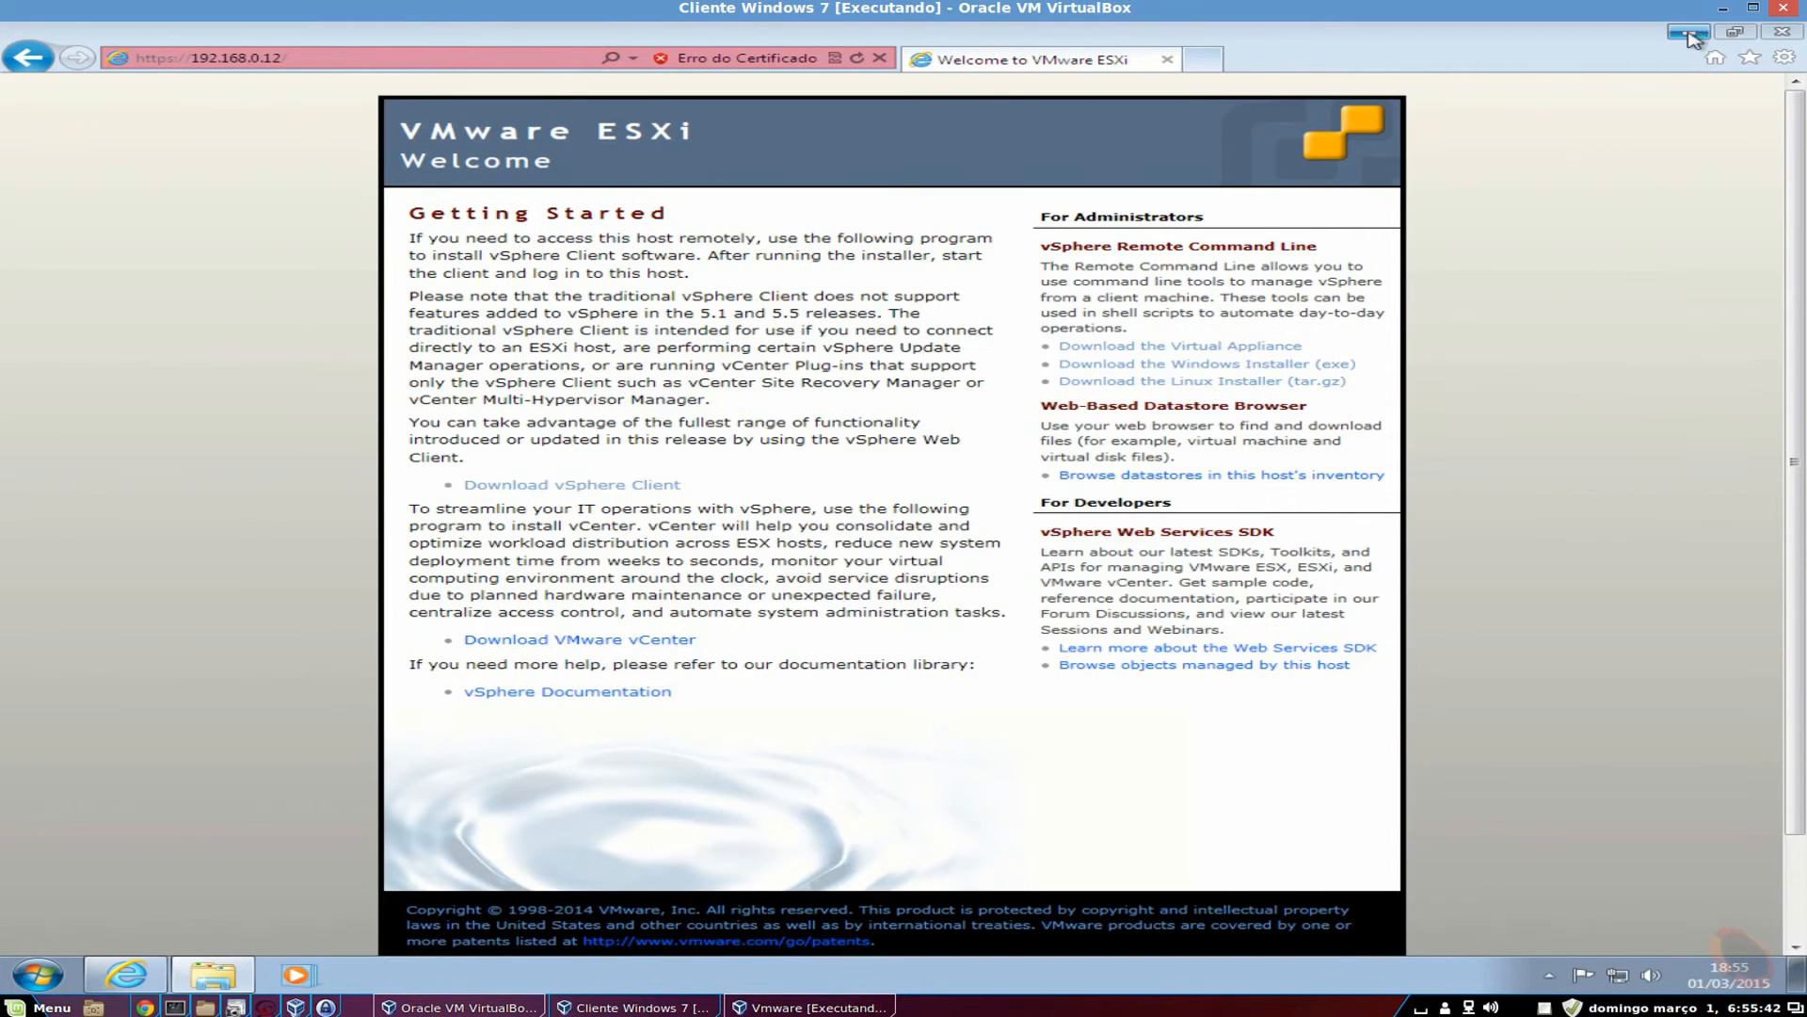
{"action": "left_click", "coordinate": [1692, 34]}
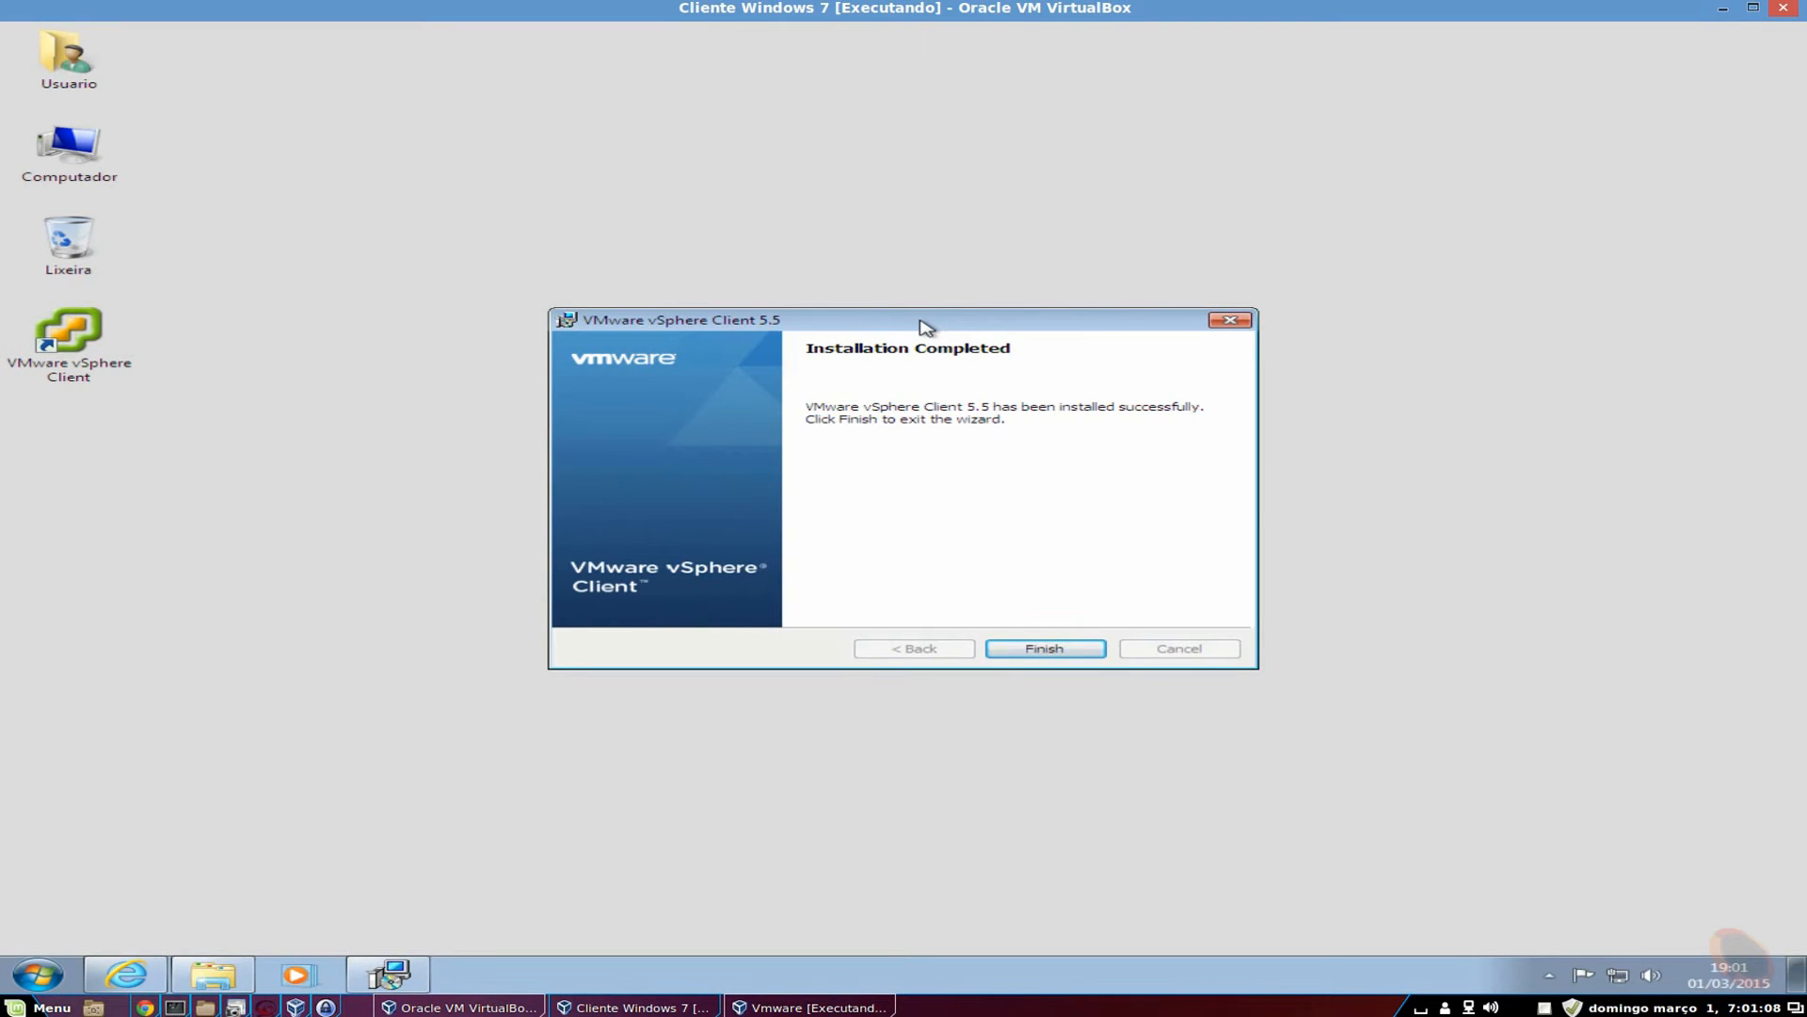
Finish the installer and launch vSphere Client from its desktop shortcut.
{"action": "left_click", "coordinate": [1068, 653]}
{"action": "left_click", "coordinate": [82, 359]}
{"action": "left_click", "coordinate": [264, 345]}
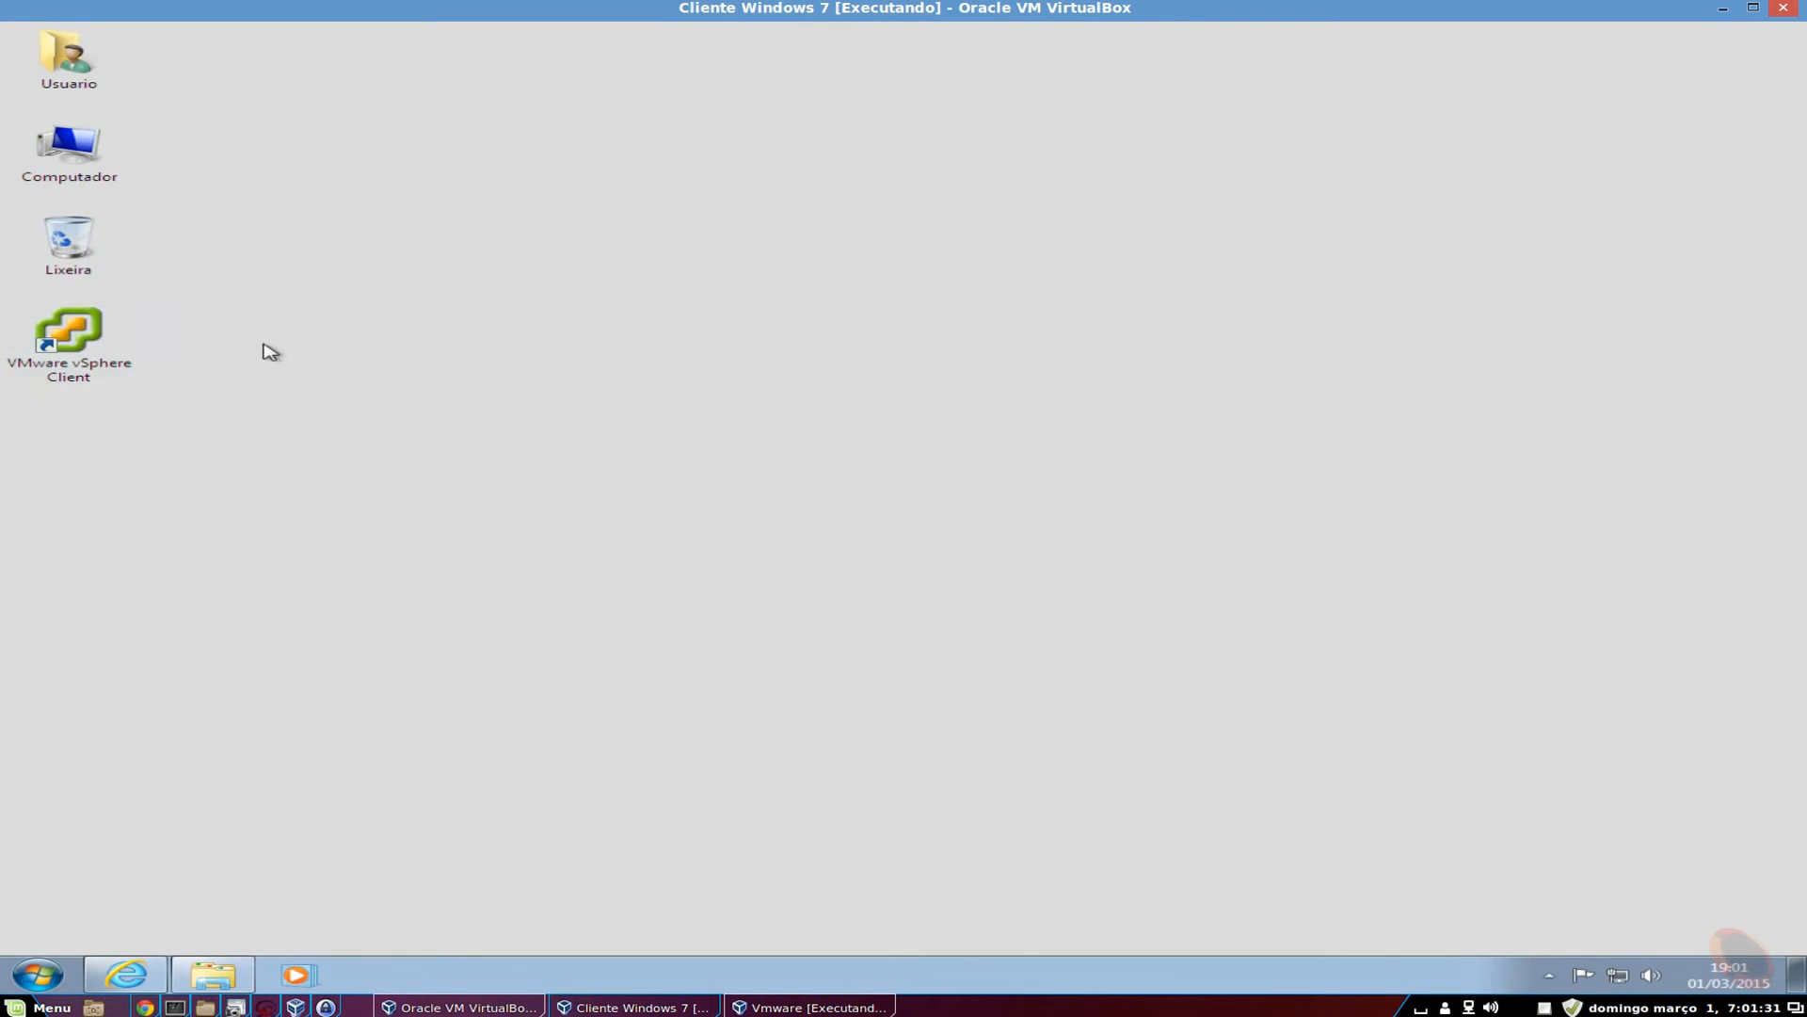
{"action": "left_click_drag", "start_coordinate": [250, 323], "coordinate": [62, 394]}
{"action": "left_click", "coordinate": [193, 466]}
{"action": "left_click_drag", "start_coordinate": [207, 432], "coordinate": [20, 305]}
{"action": "left_click", "coordinate": [282, 427]}
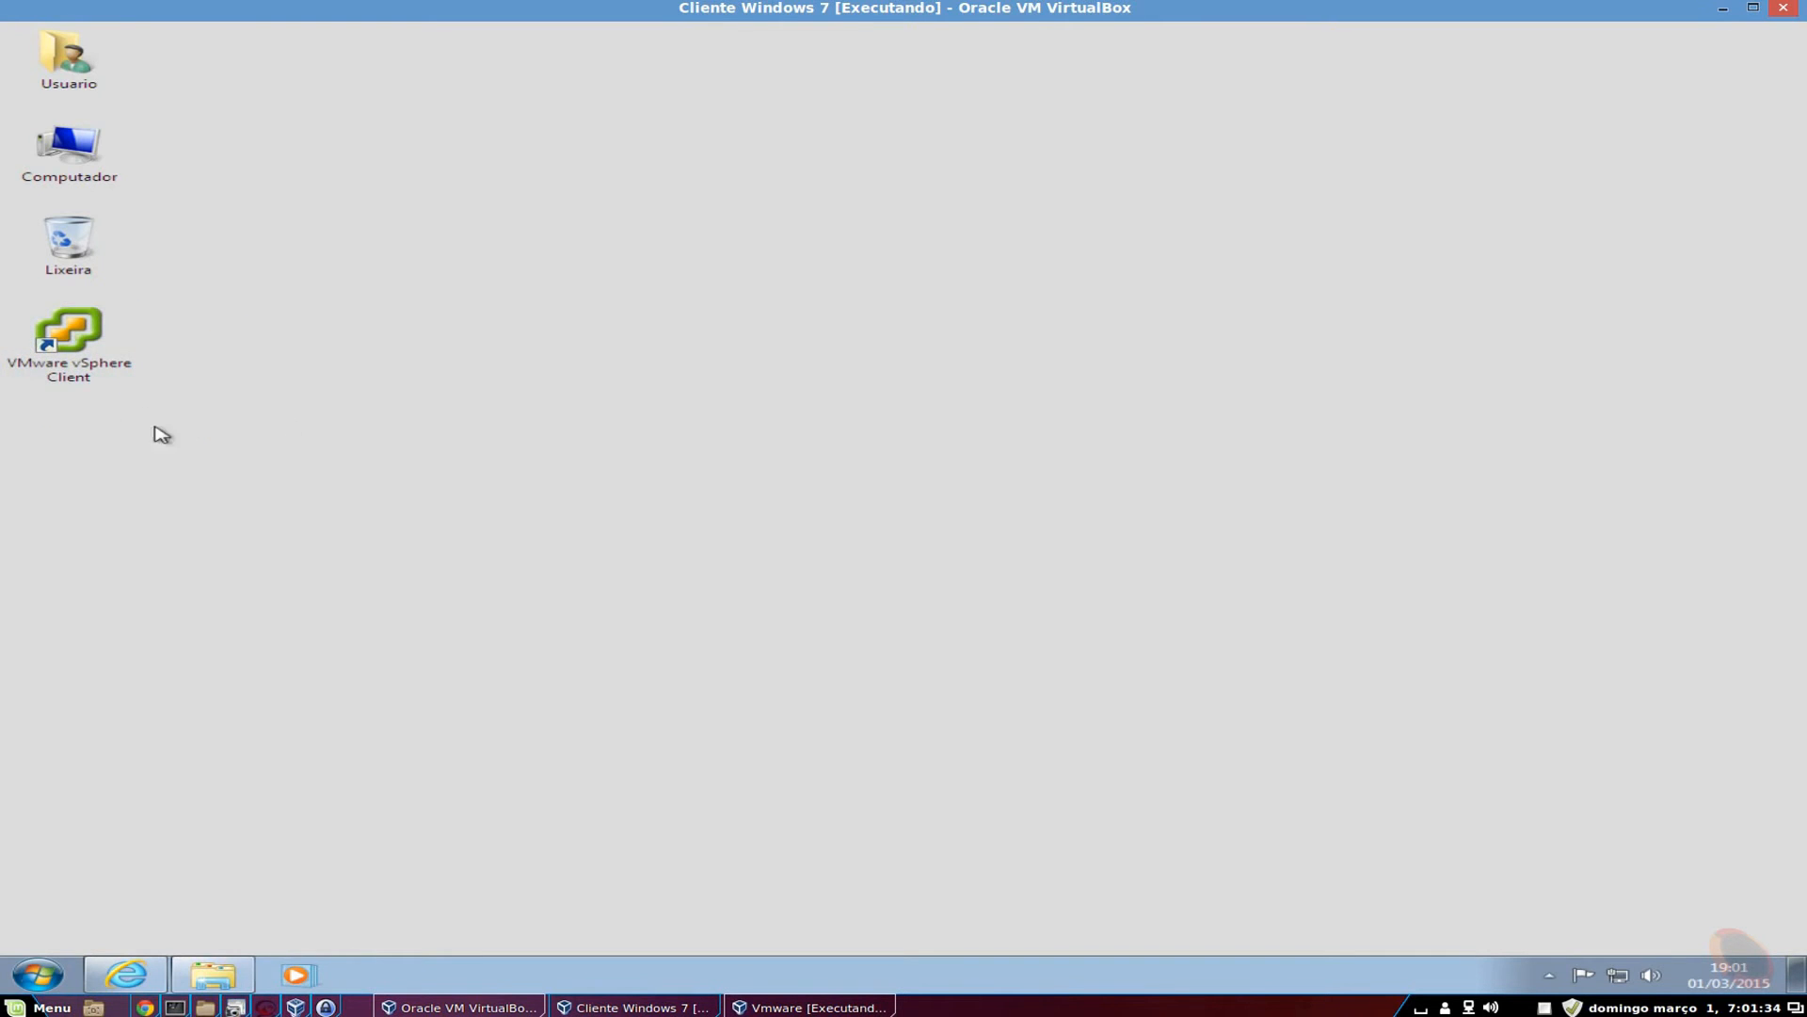
{"action": "double_click", "coordinate": [30, 375]}
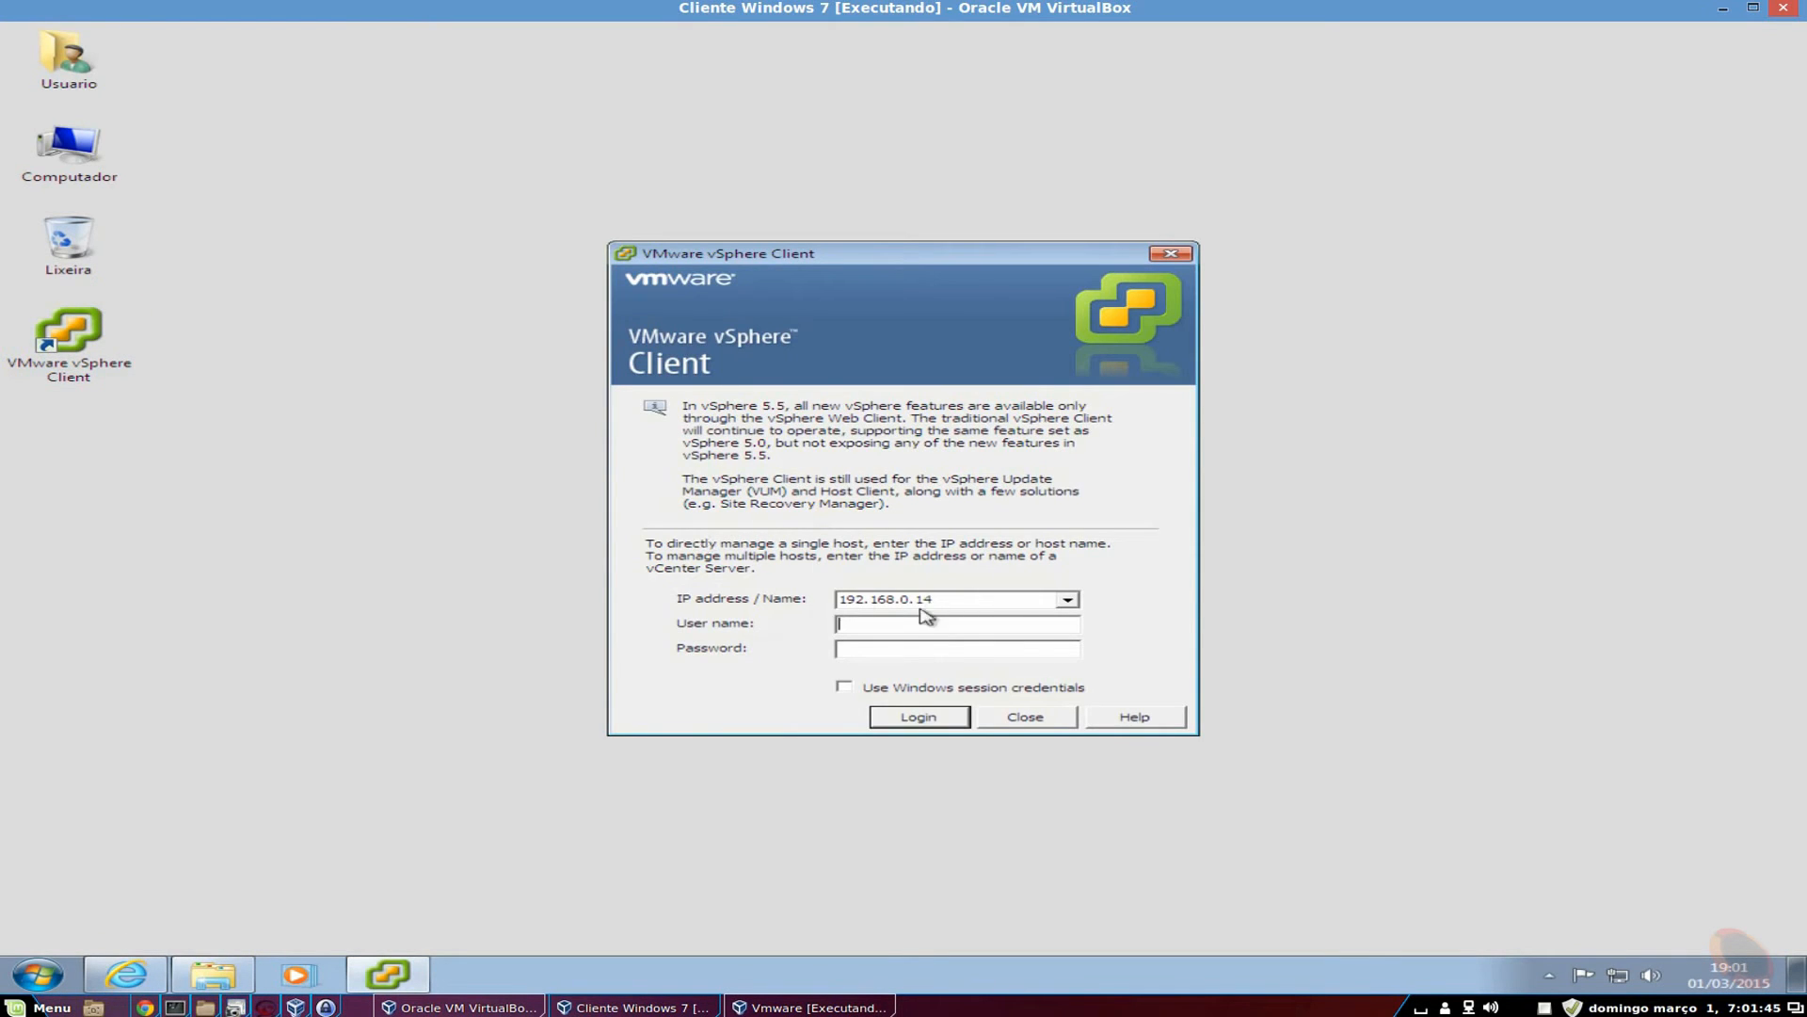
Log in to host 192.168.0.12 as root with the account password.
{"action": "left_click", "coordinate": [966, 599]}
{"action": "type", "text": "192.168.0.12"}
{"action": "type", "text": "root"}
{"action": "key", "text": "Tab"}
{"action": "type", "text": "123456789"}
{"action": "left_click", "coordinate": [918, 717]}
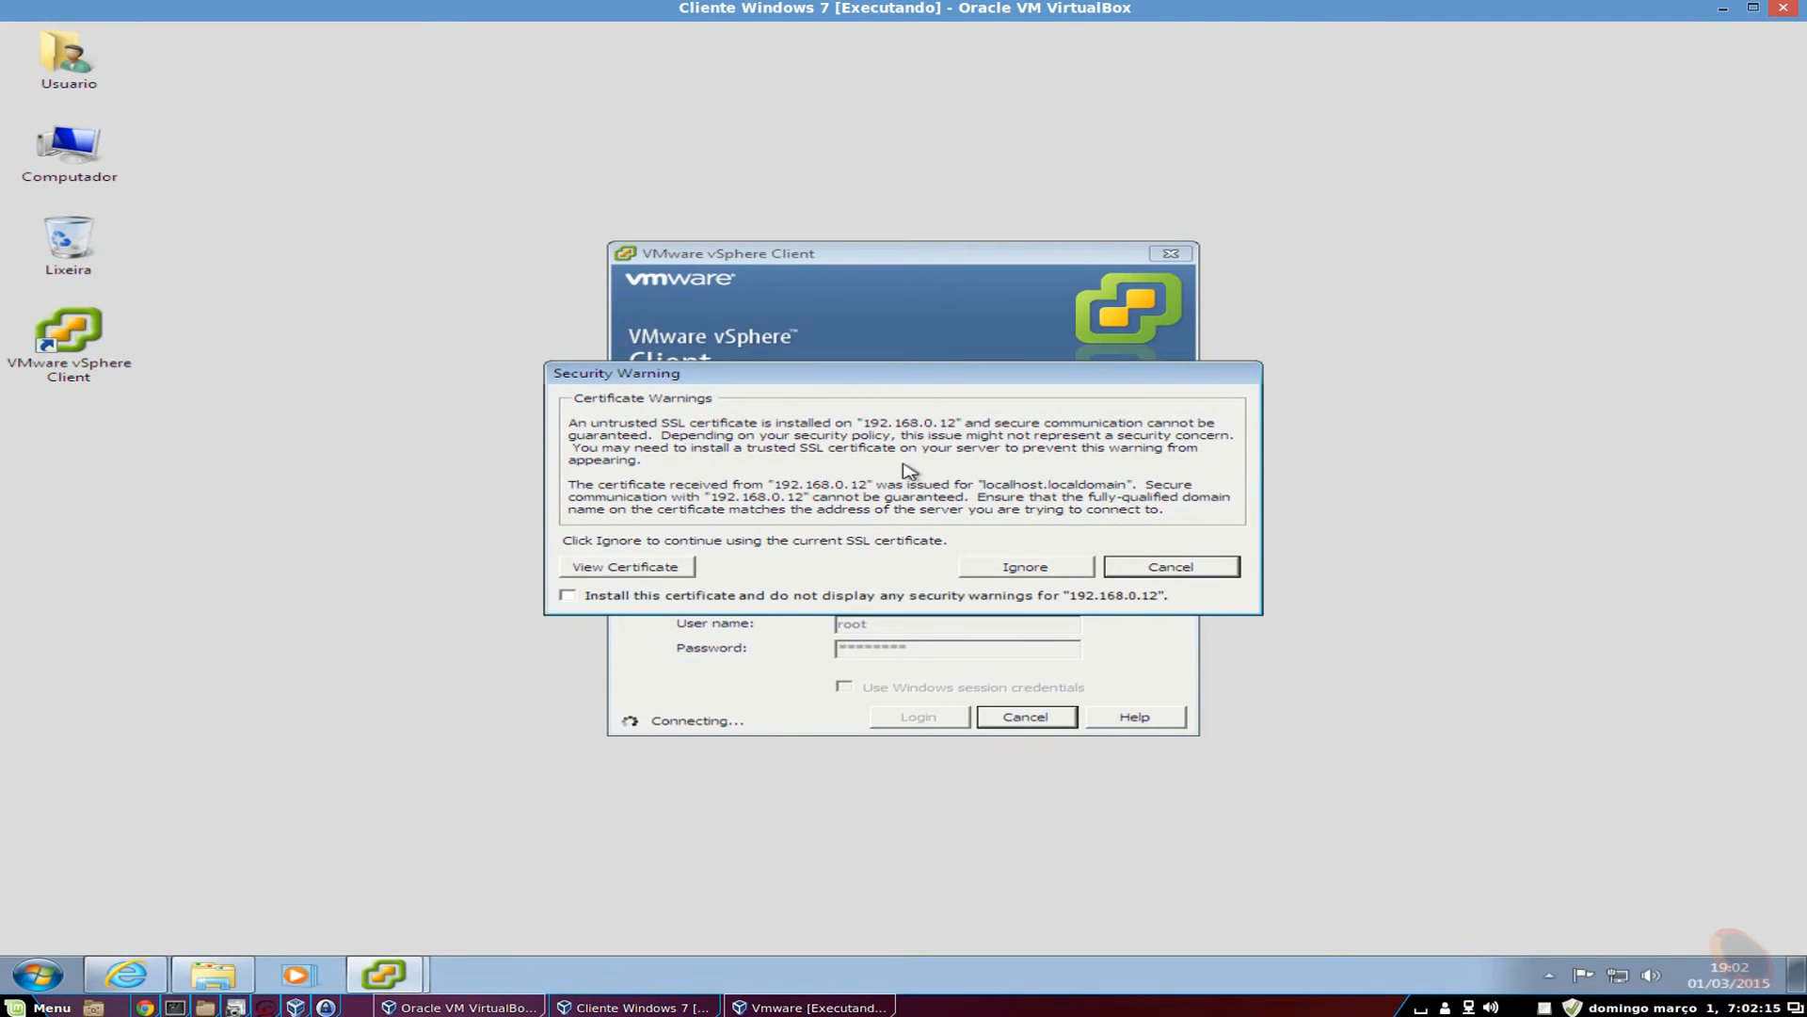
Ignore the certificate warning, dismiss the evaluation notice, and view the host's Summary tab.
{"action": "left_click", "coordinate": [1034, 567]}
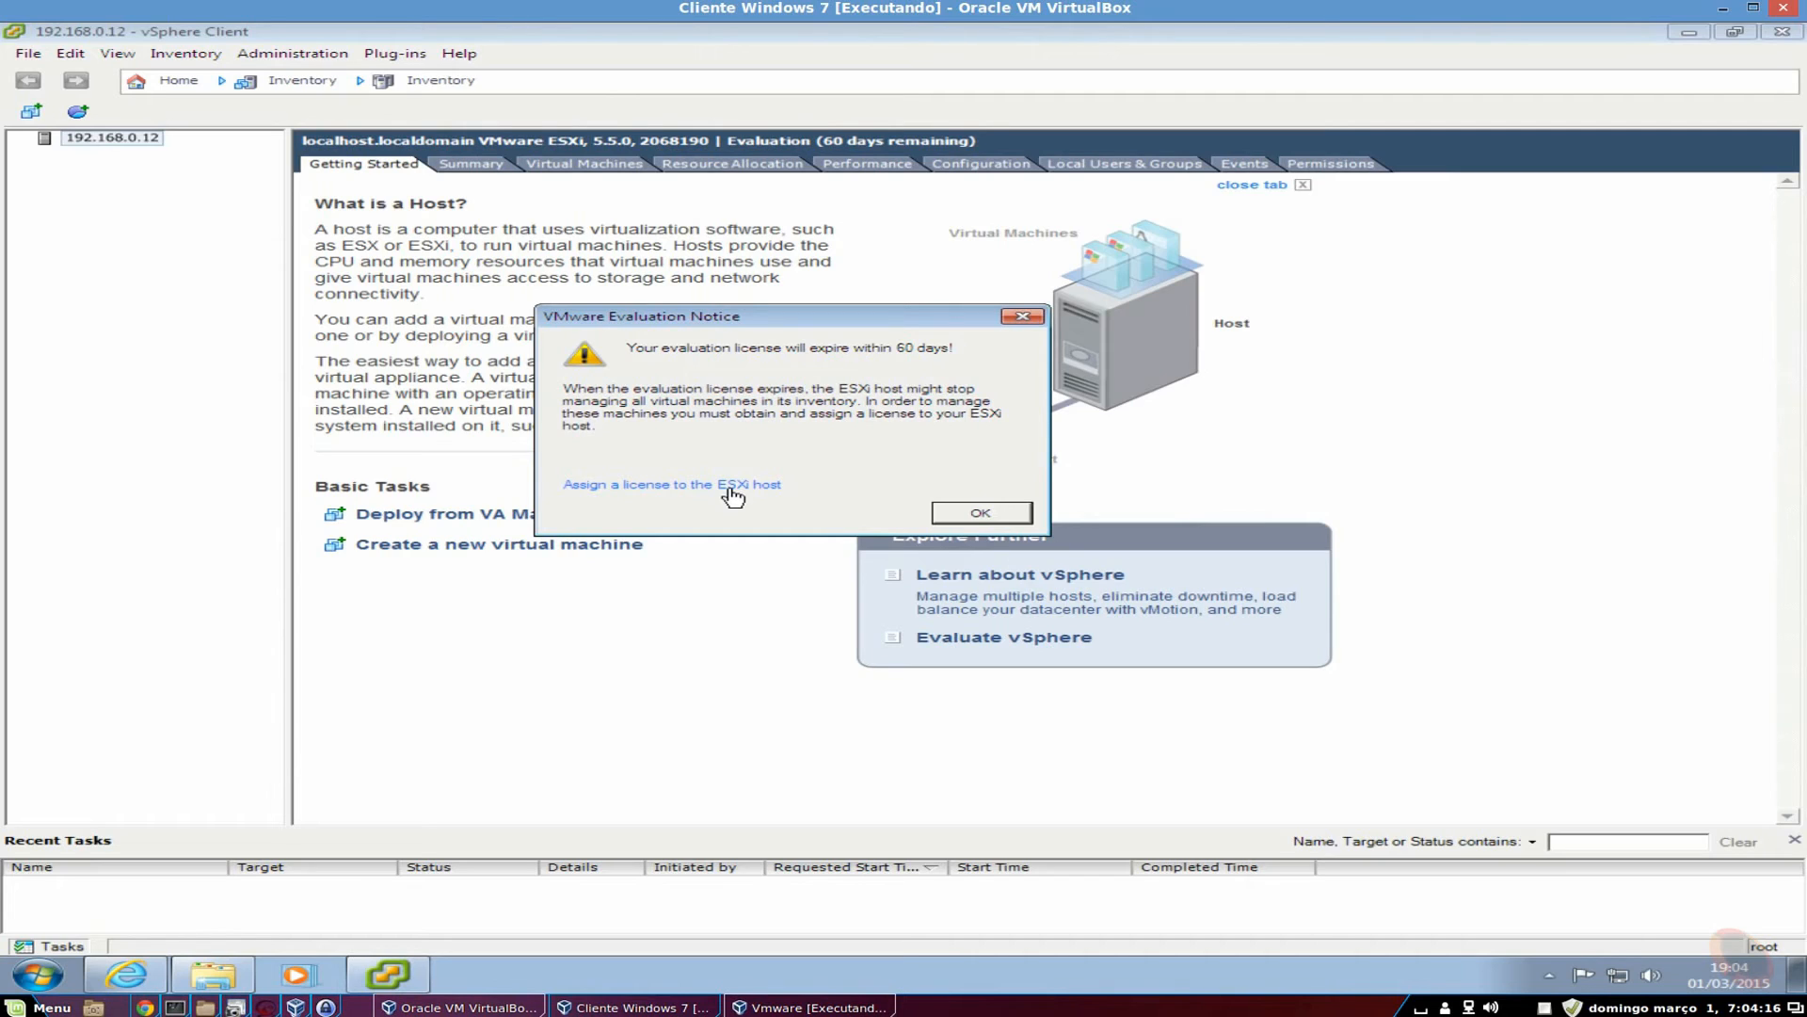
{"action": "left_click", "coordinate": [982, 513]}
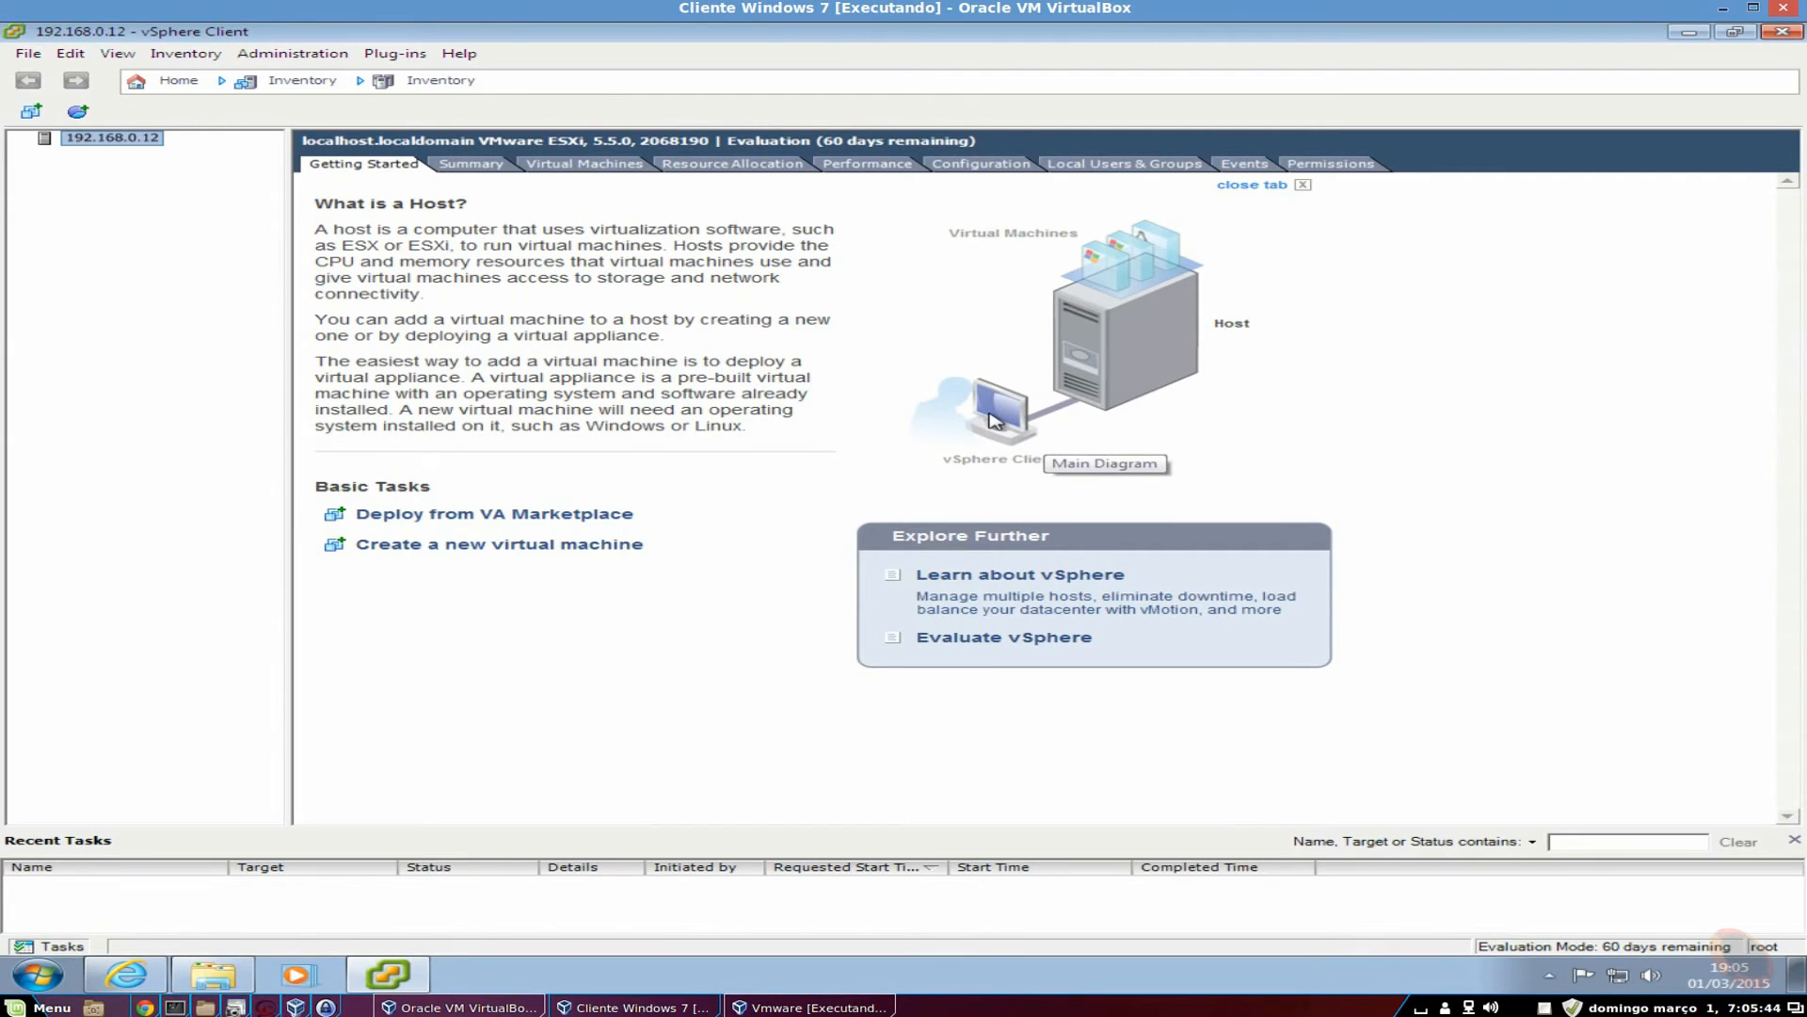
{"action": "left_click", "coordinate": [482, 167]}
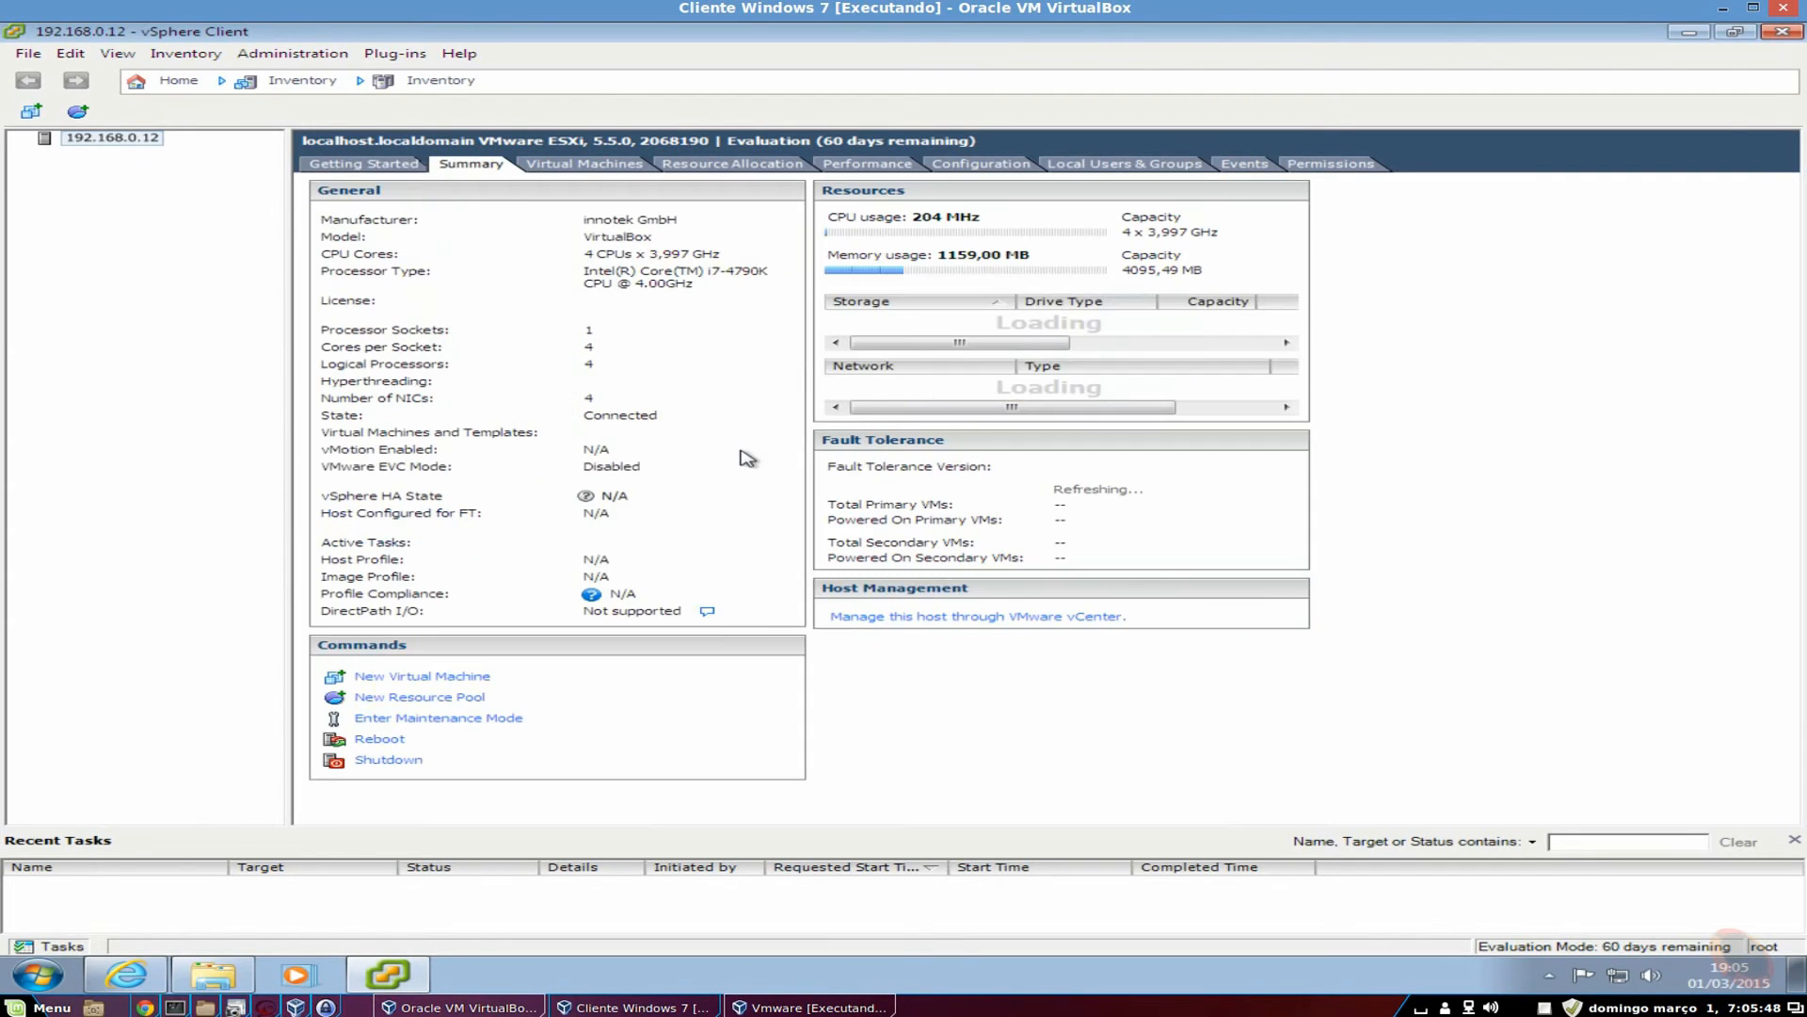
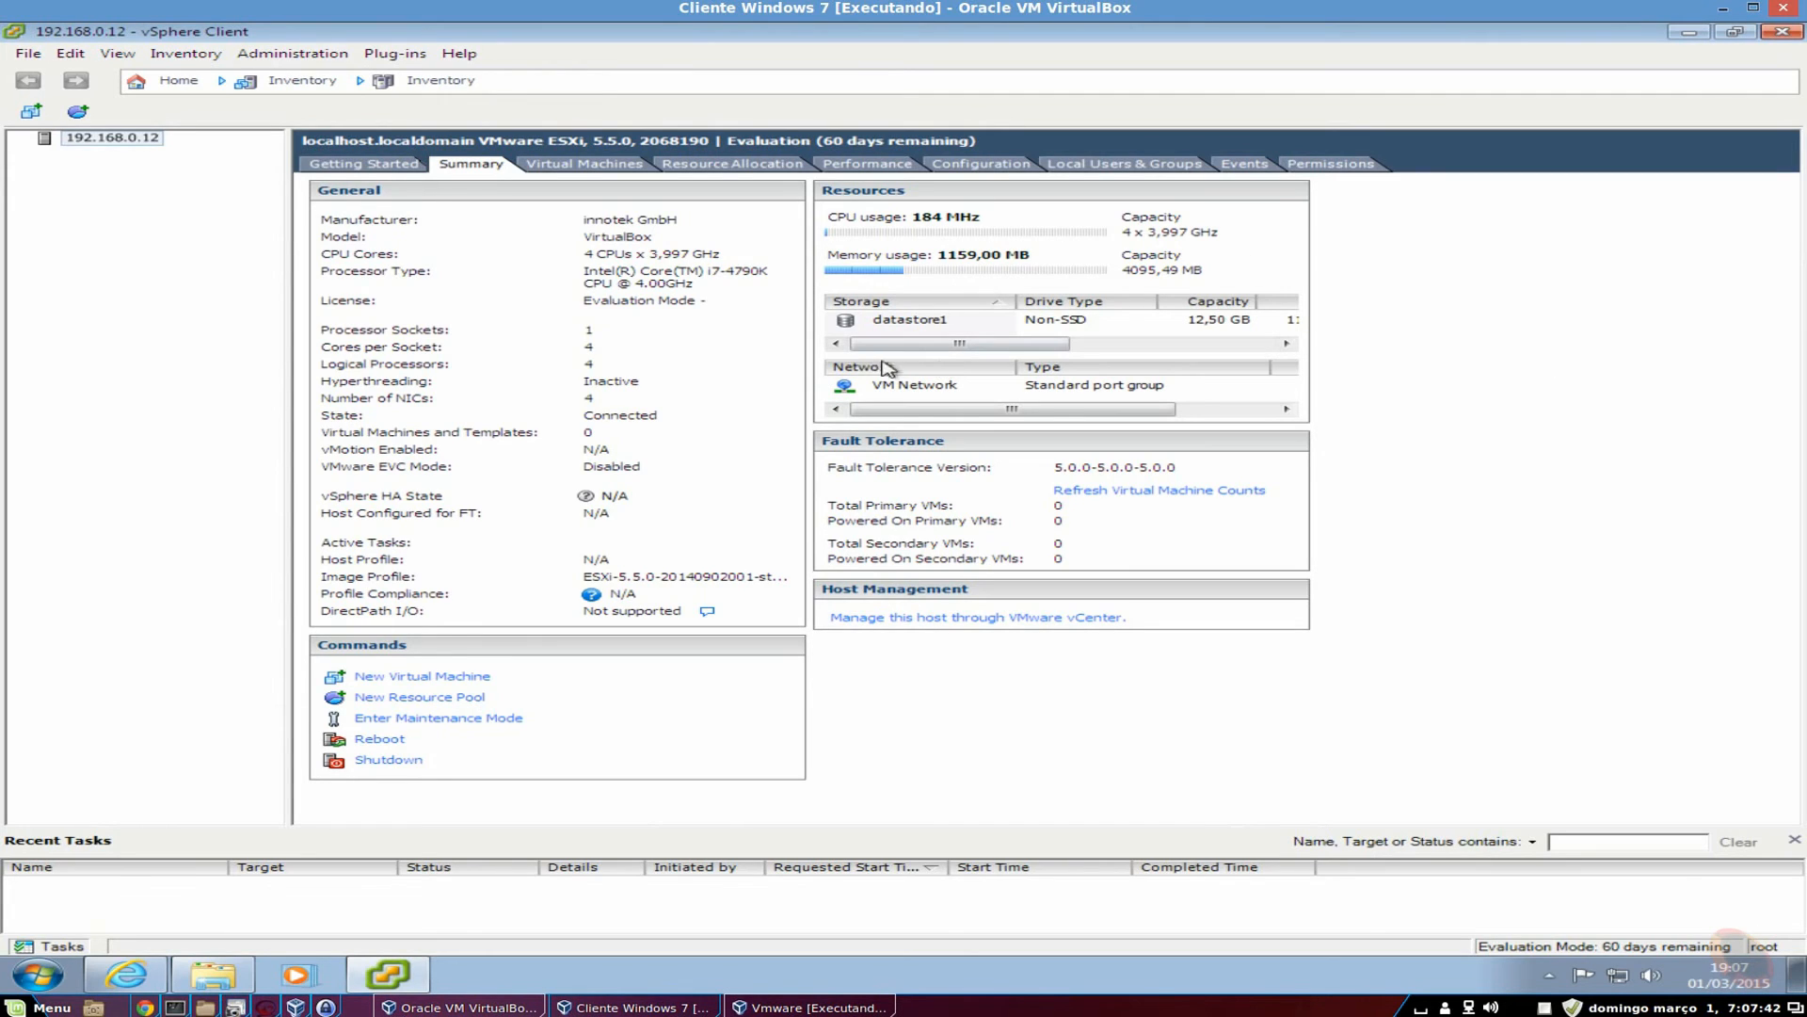
Review the VM Network port group's security, traffic shaping and NIC teaming settings.
{"action": "left_click_drag", "start_coordinate": [928, 345], "coordinate": [1049, 351]}
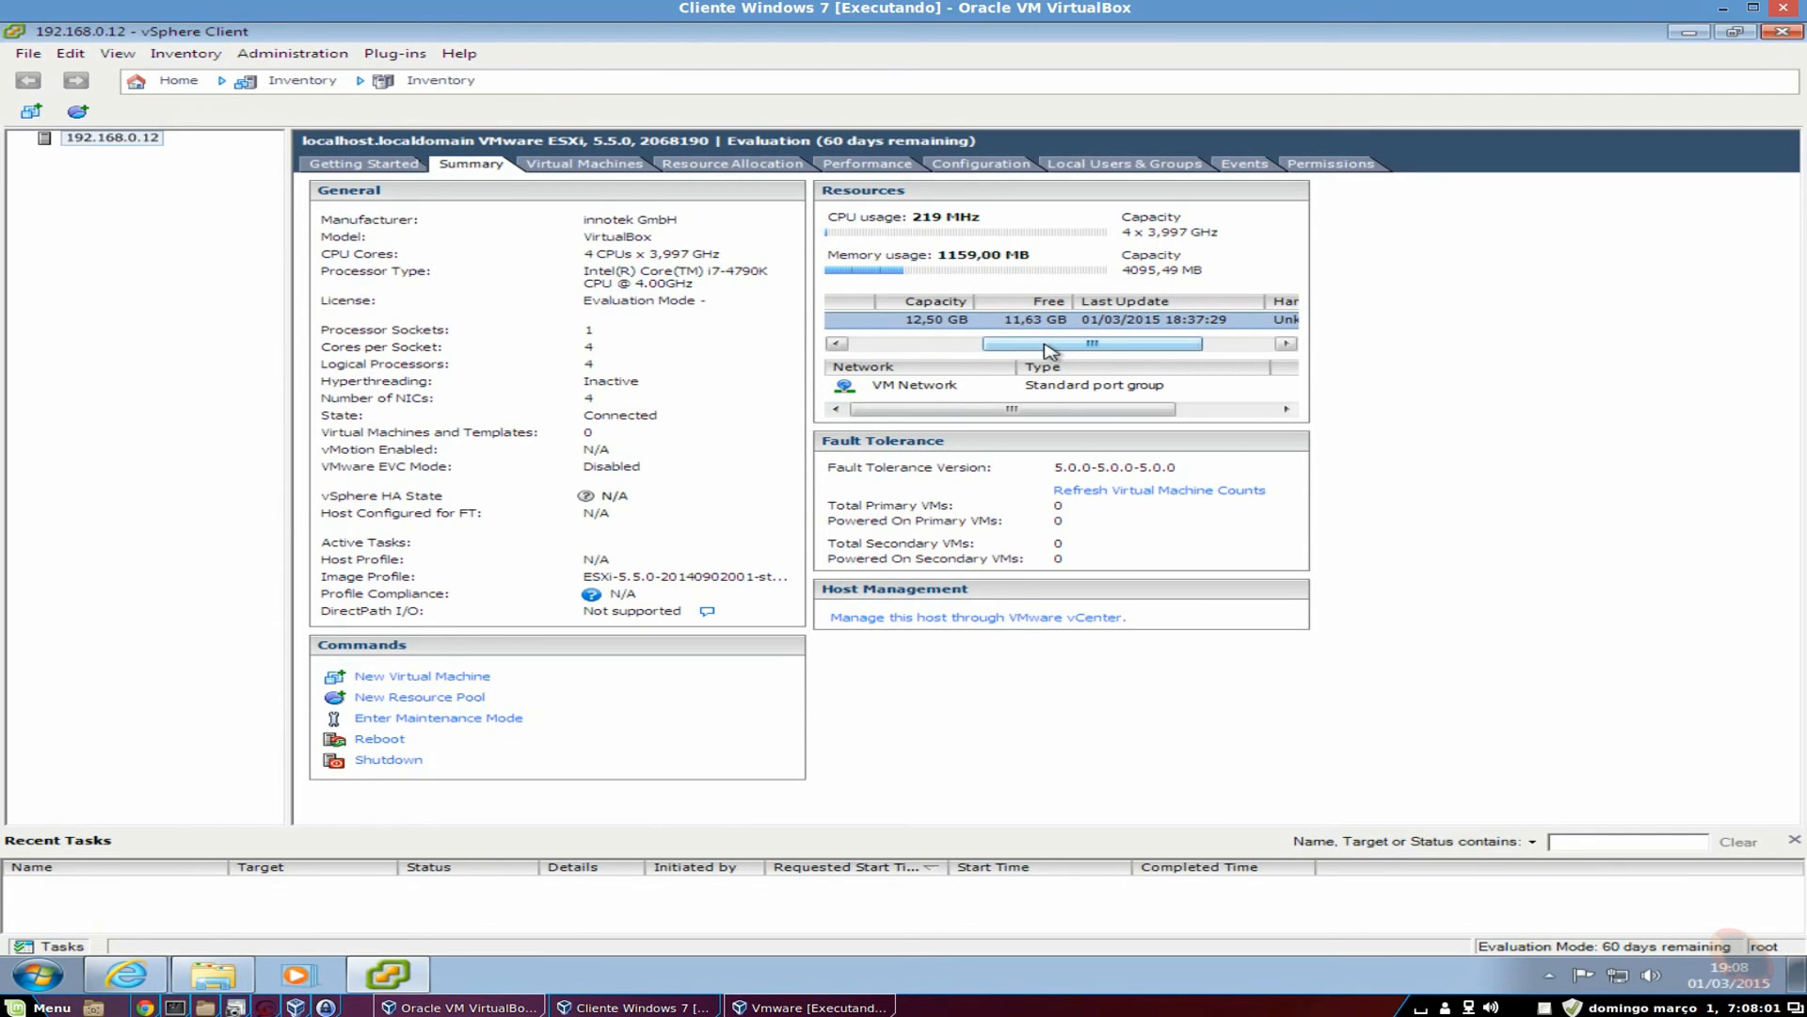
{"action": "left_click_drag", "start_coordinate": [1049, 348], "coordinate": [909, 356]}
{"action": "left_click", "coordinate": [932, 386]}
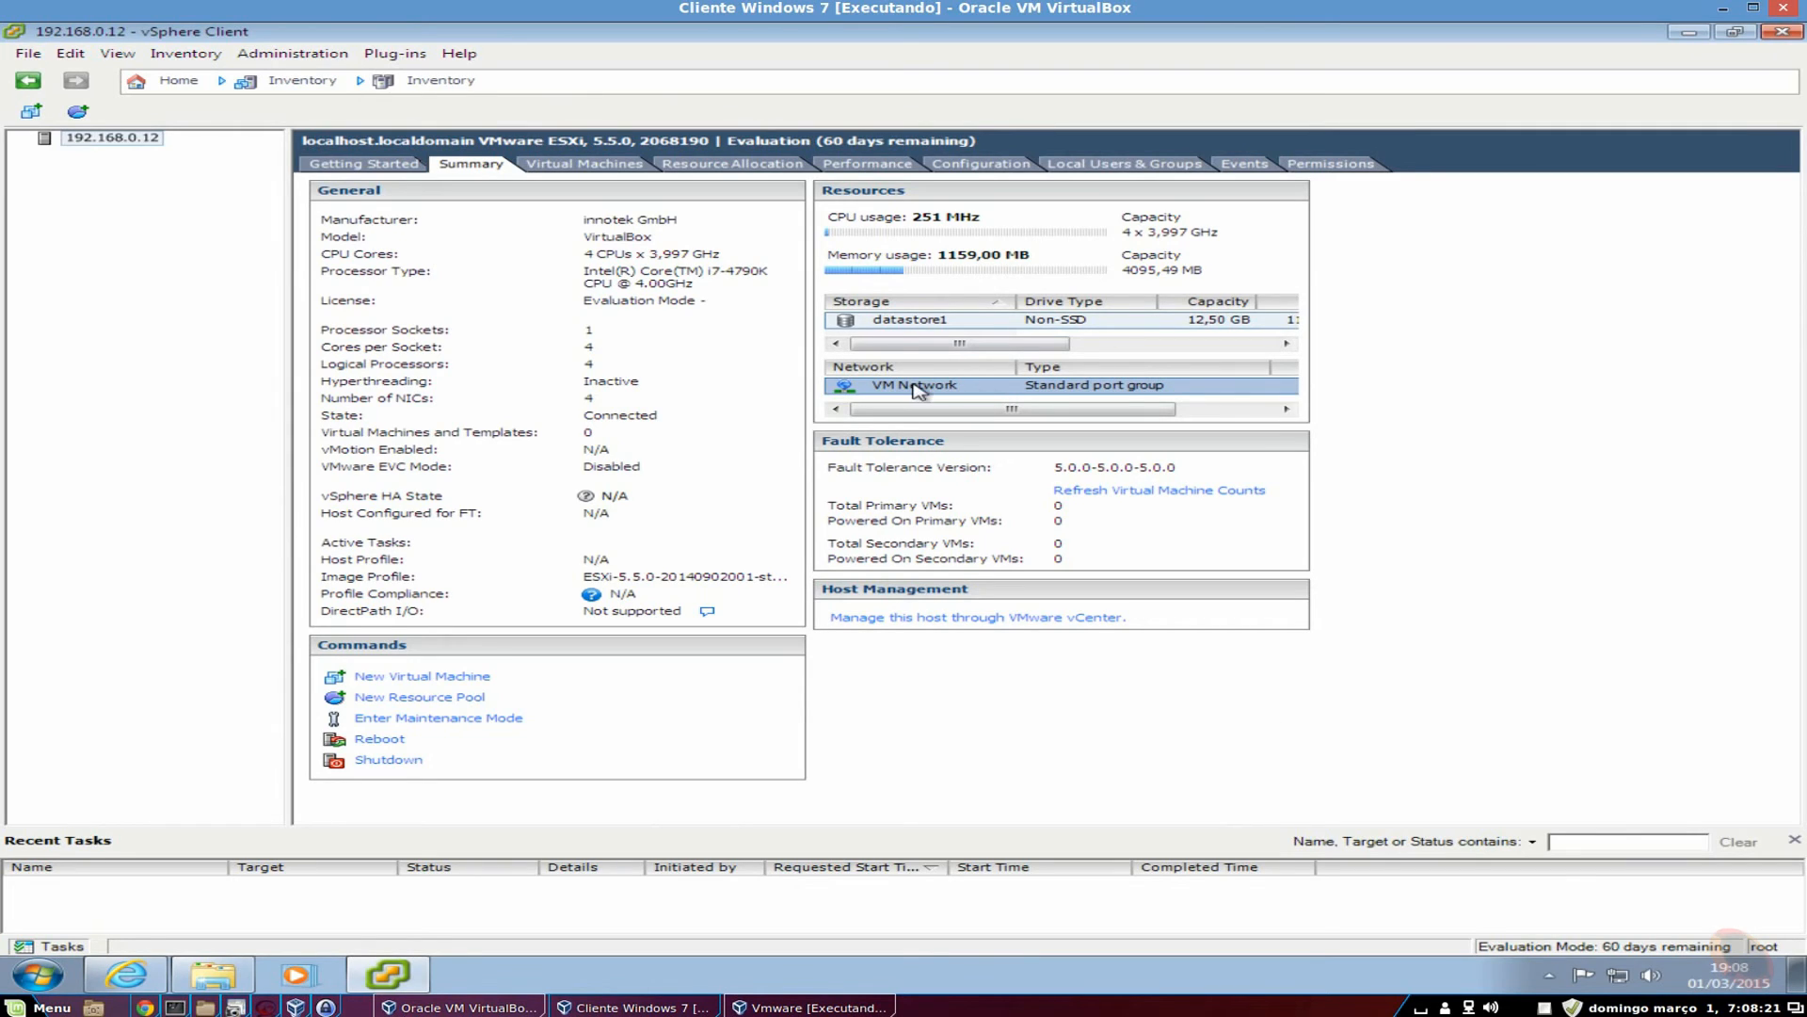
{"action": "right_click", "coordinate": [848, 390]}
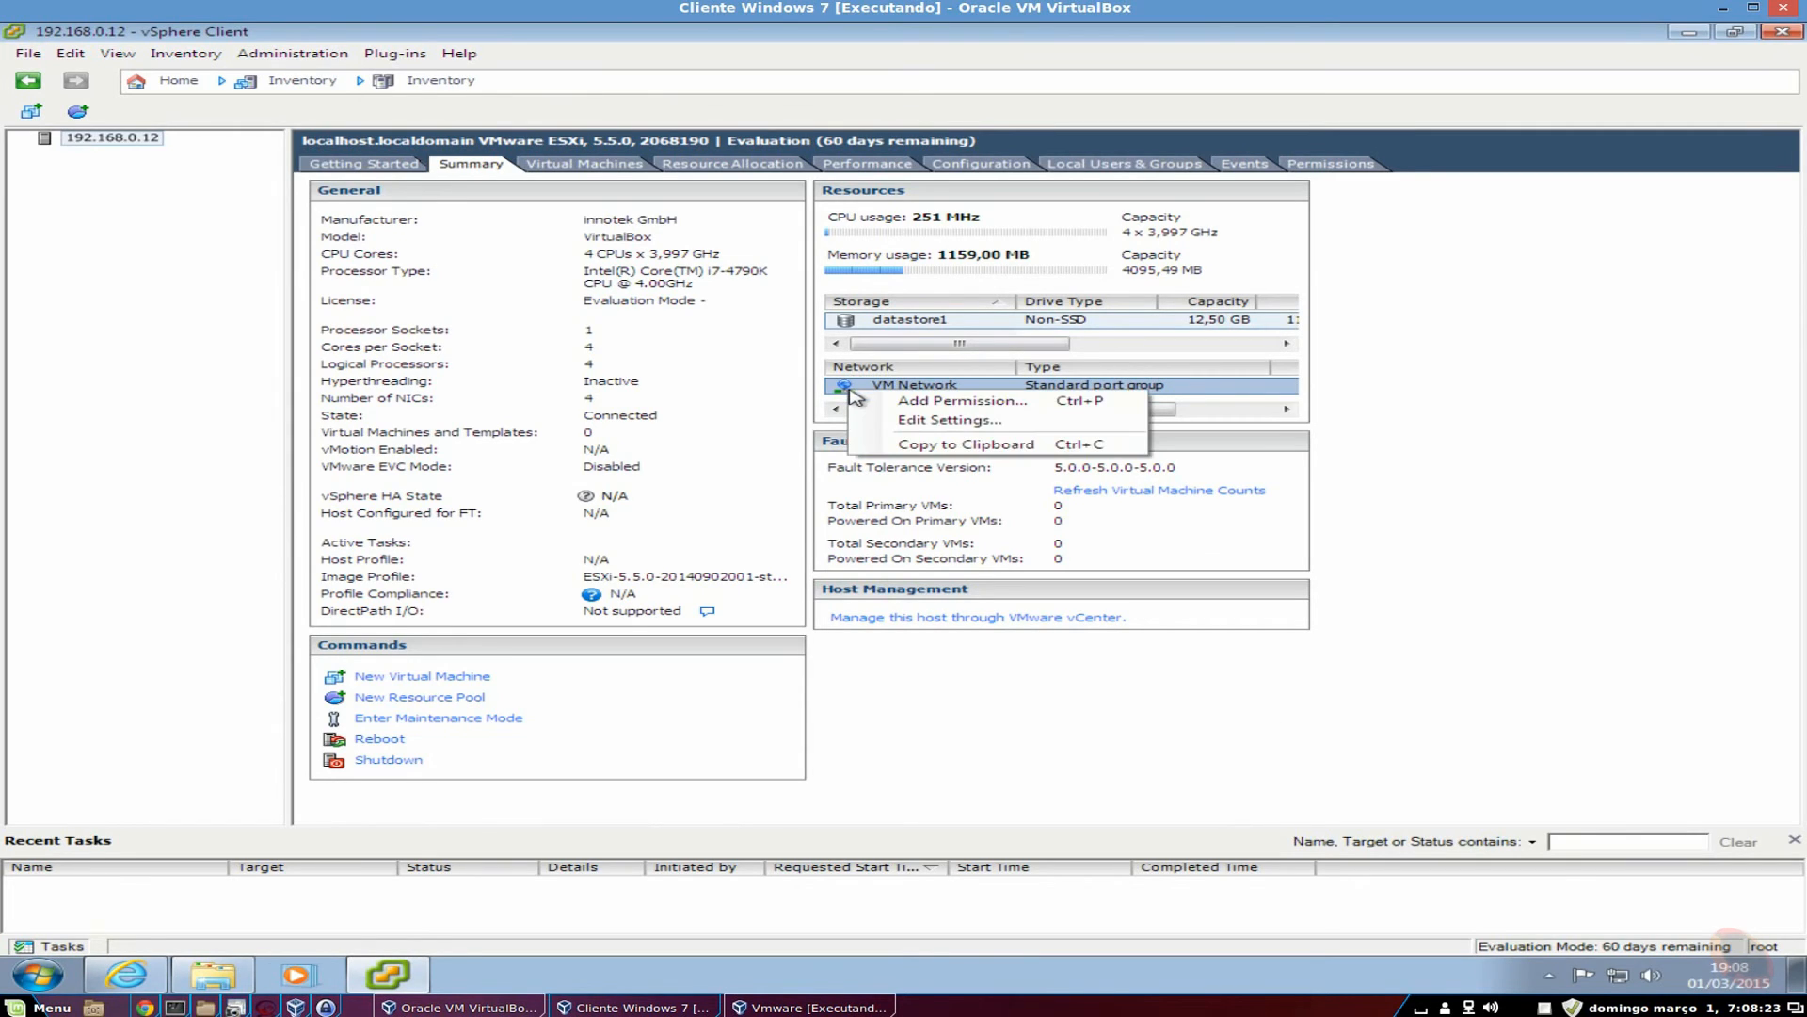
{"action": "left_click", "coordinate": [1028, 424]}
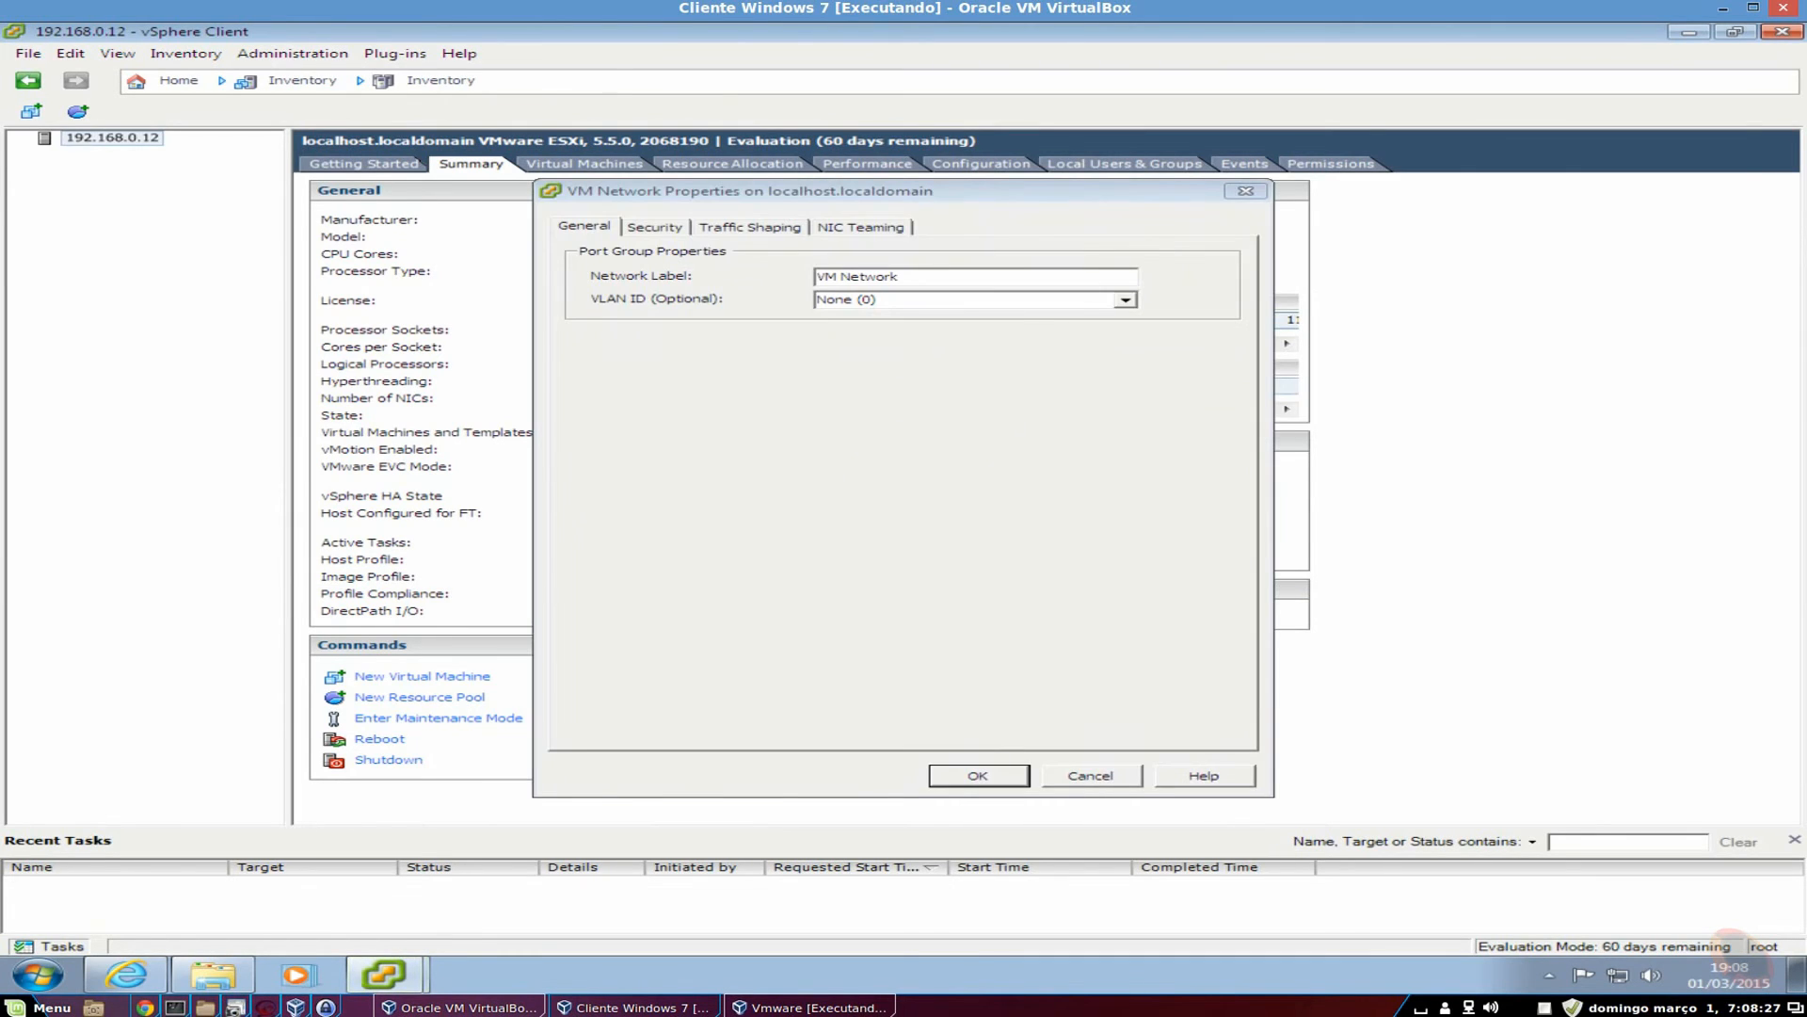
{"action": "left_click", "coordinate": [671, 235]}
{"action": "left_click", "coordinate": [728, 231]}
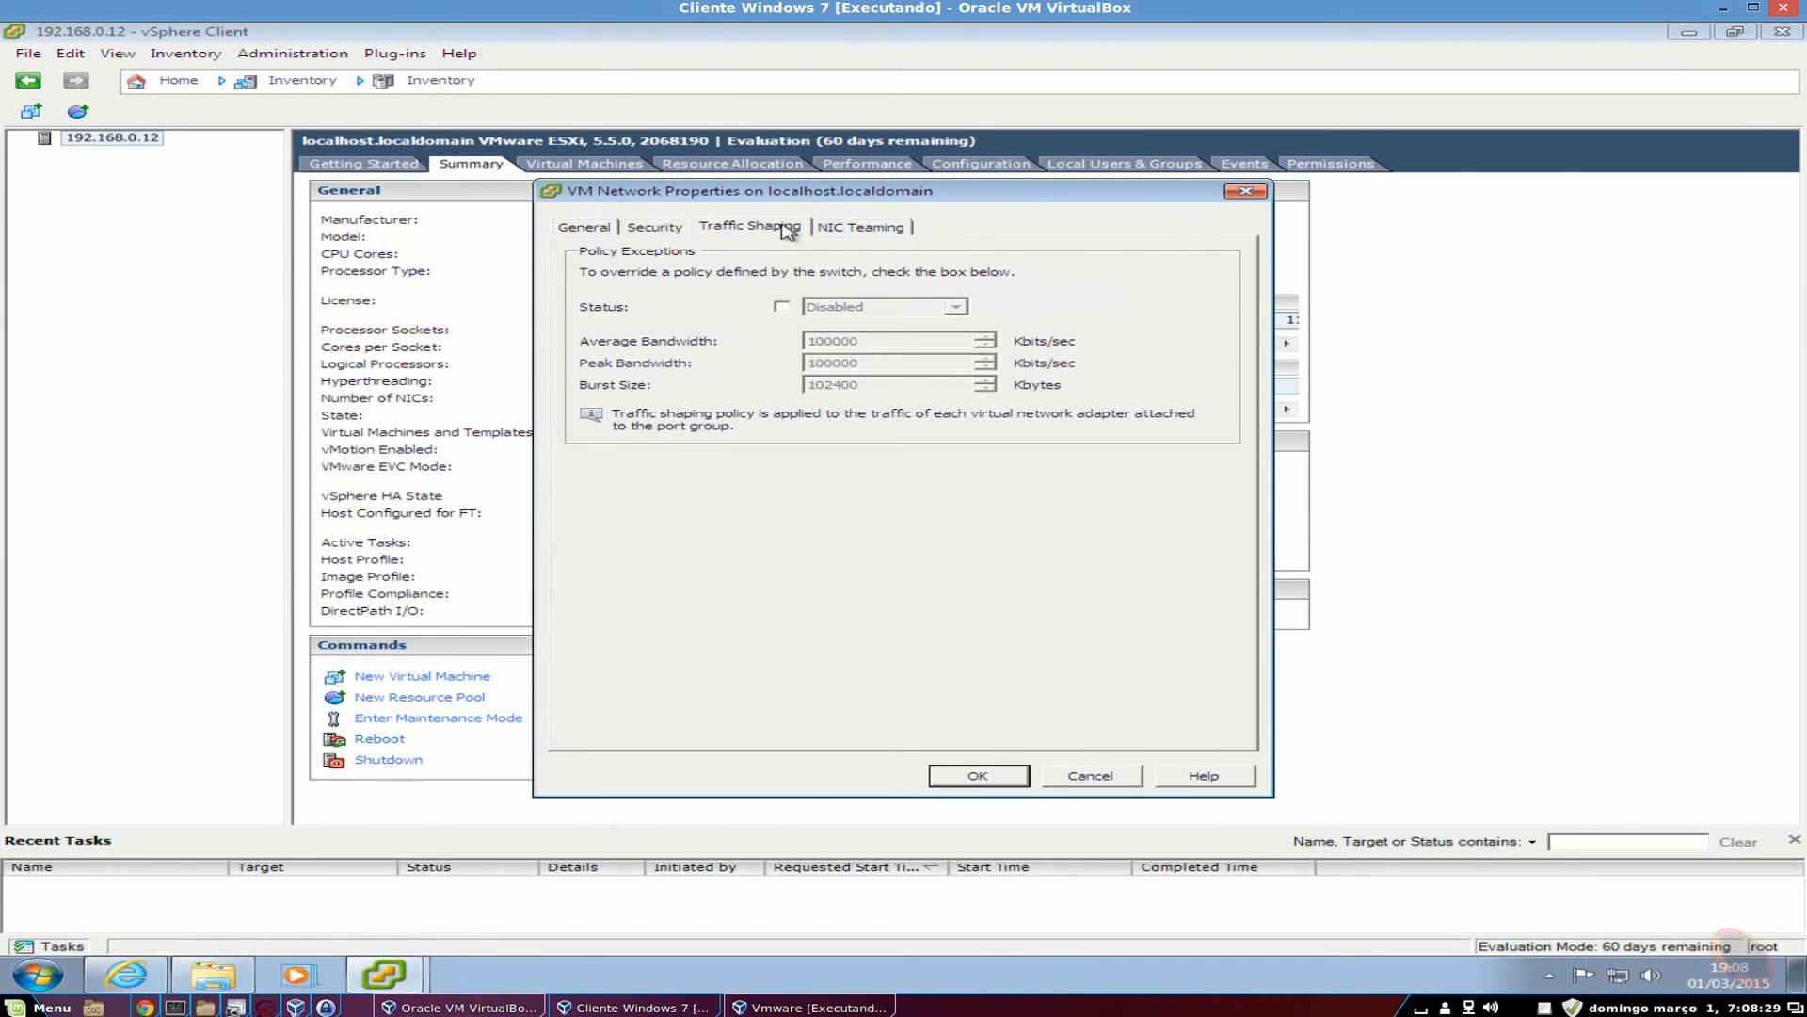
{"action": "left_click", "coordinate": [833, 228]}
{"action": "left_click", "coordinate": [1246, 191]}
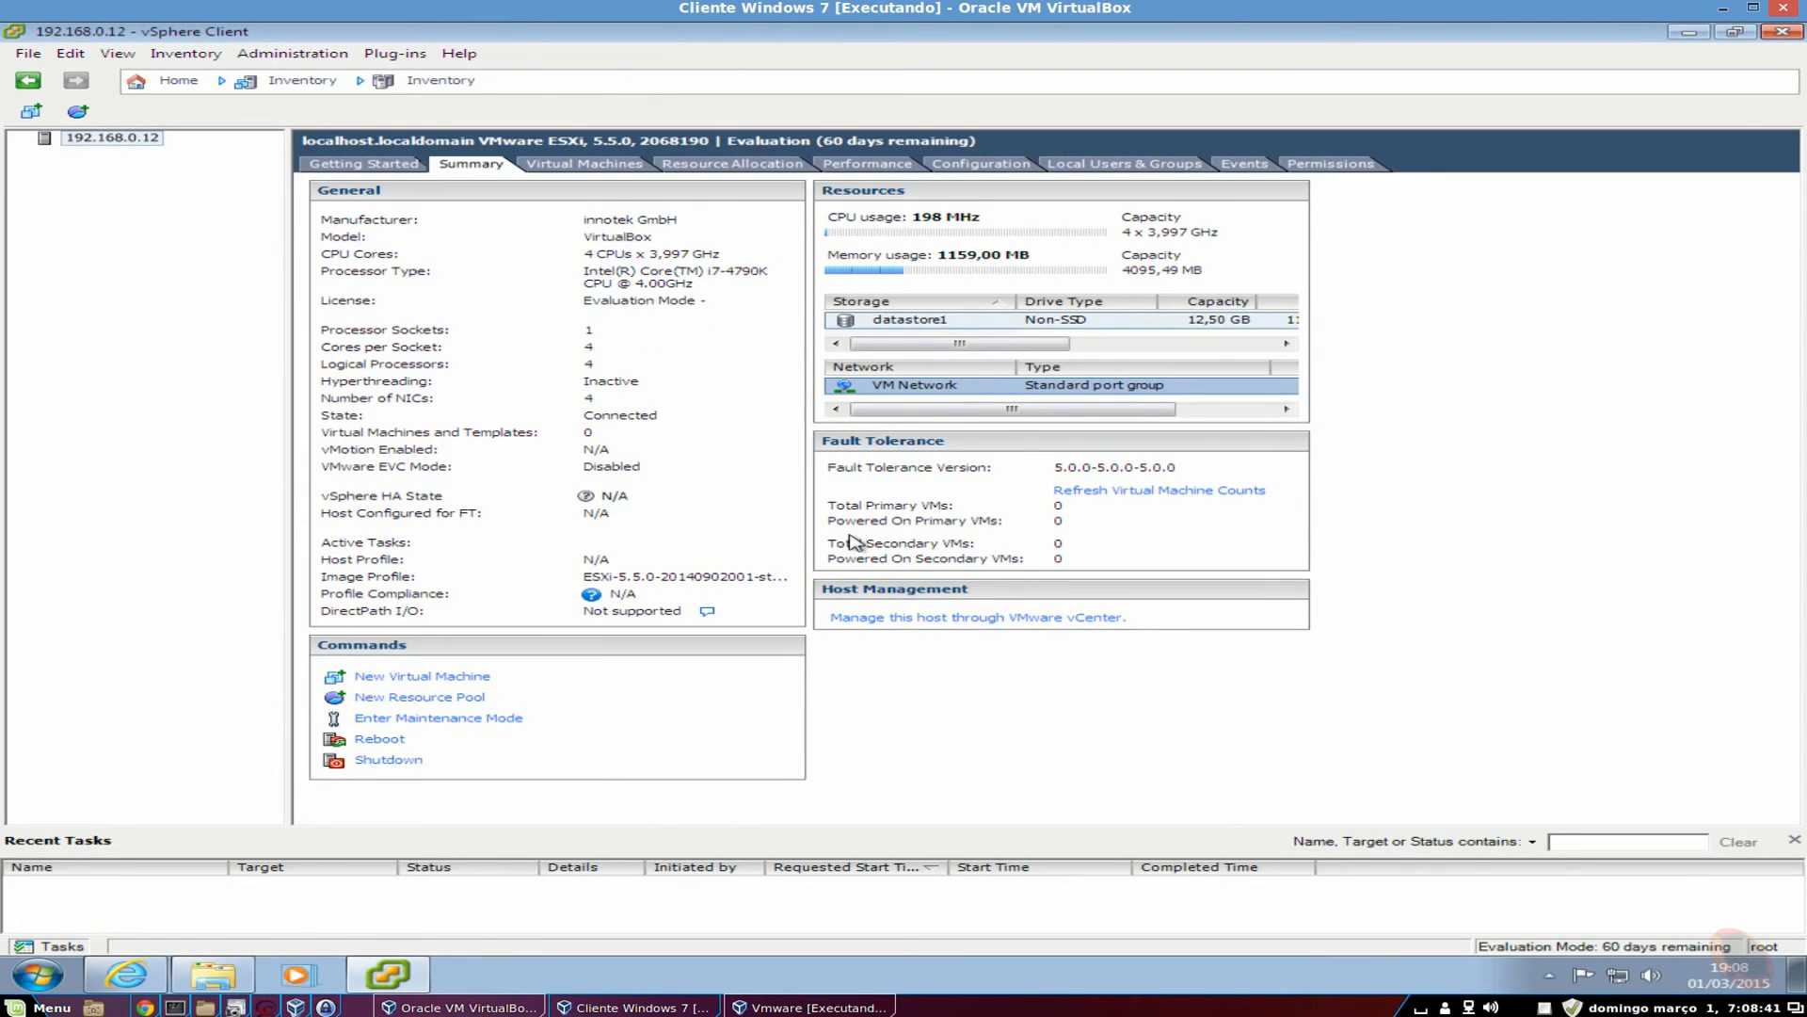
List the host's virtual machines, then show Resource Allocation: 12631 MHz CPU and 1328 MB memory available.
{"action": "left_click", "coordinate": [591, 160]}
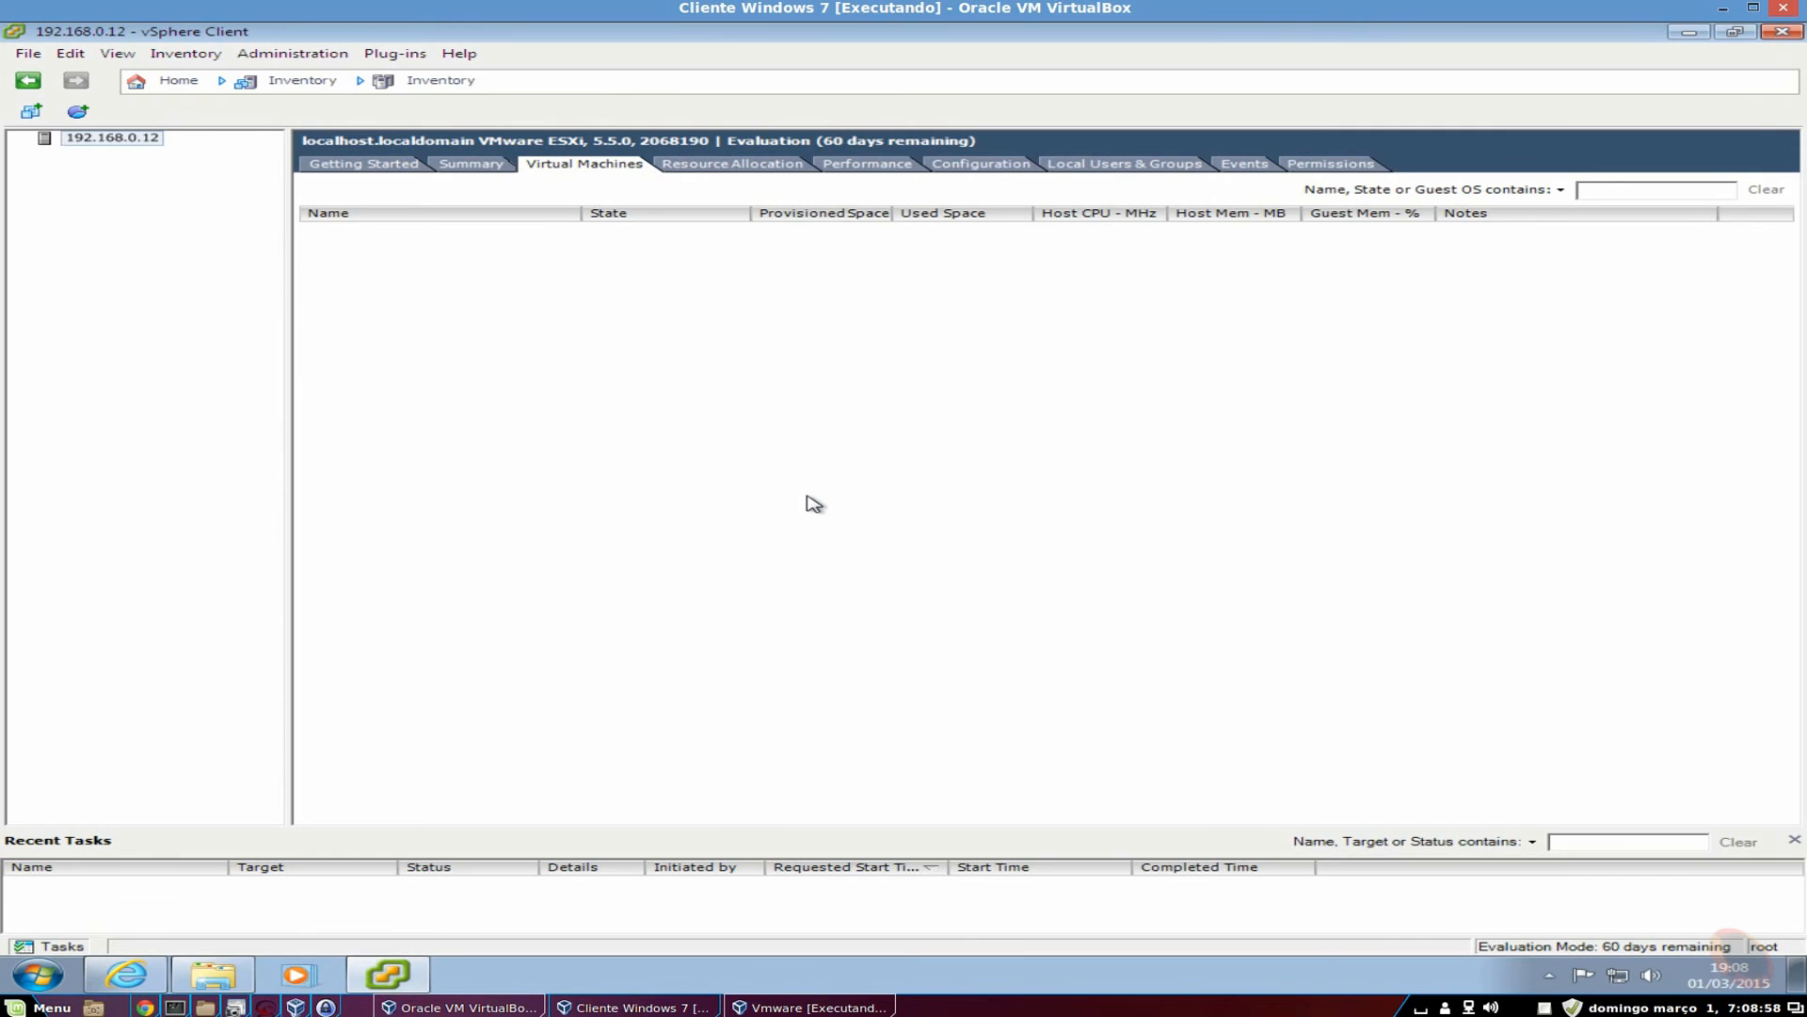
{"action": "left_click_drag", "start_coordinate": [411, 298], "coordinate": [1528, 678]}
{"action": "left_click", "coordinate": [773, 167]}
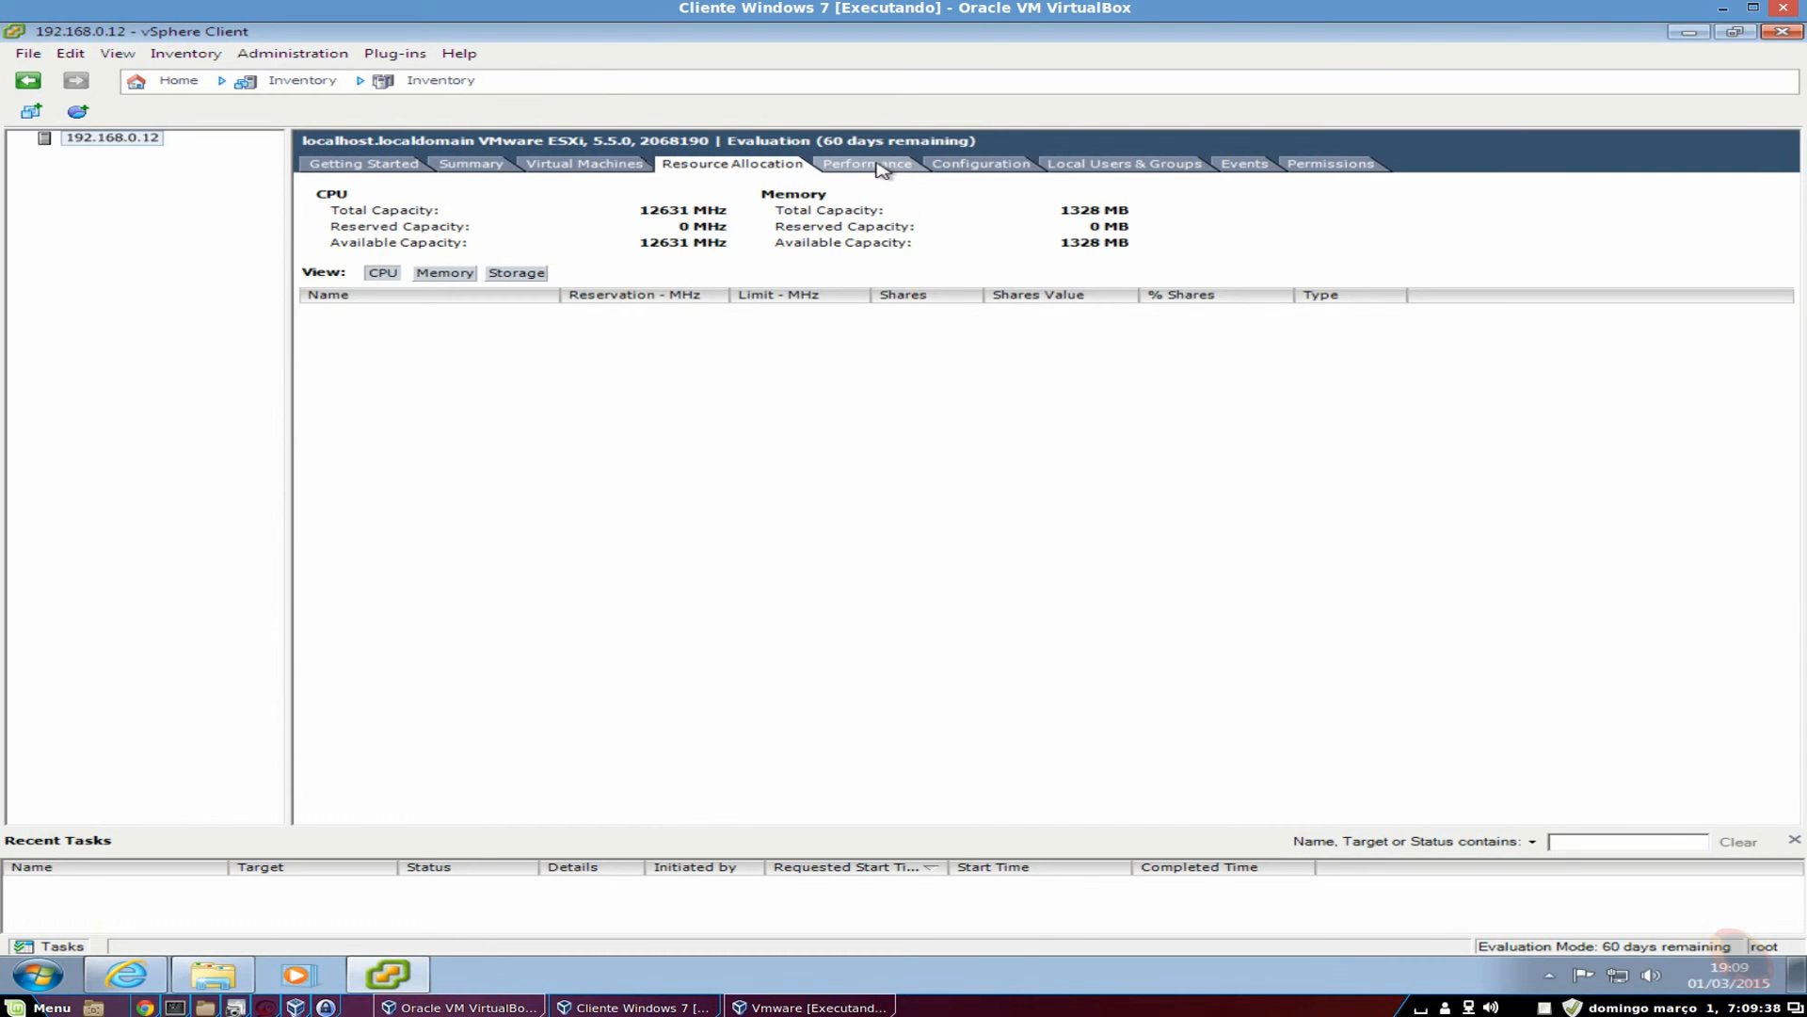
View the host's real-time CPU chart, then its Configuration page with Health Status sensors.
{"action": "left_click", "coordinate": [878, 167]}
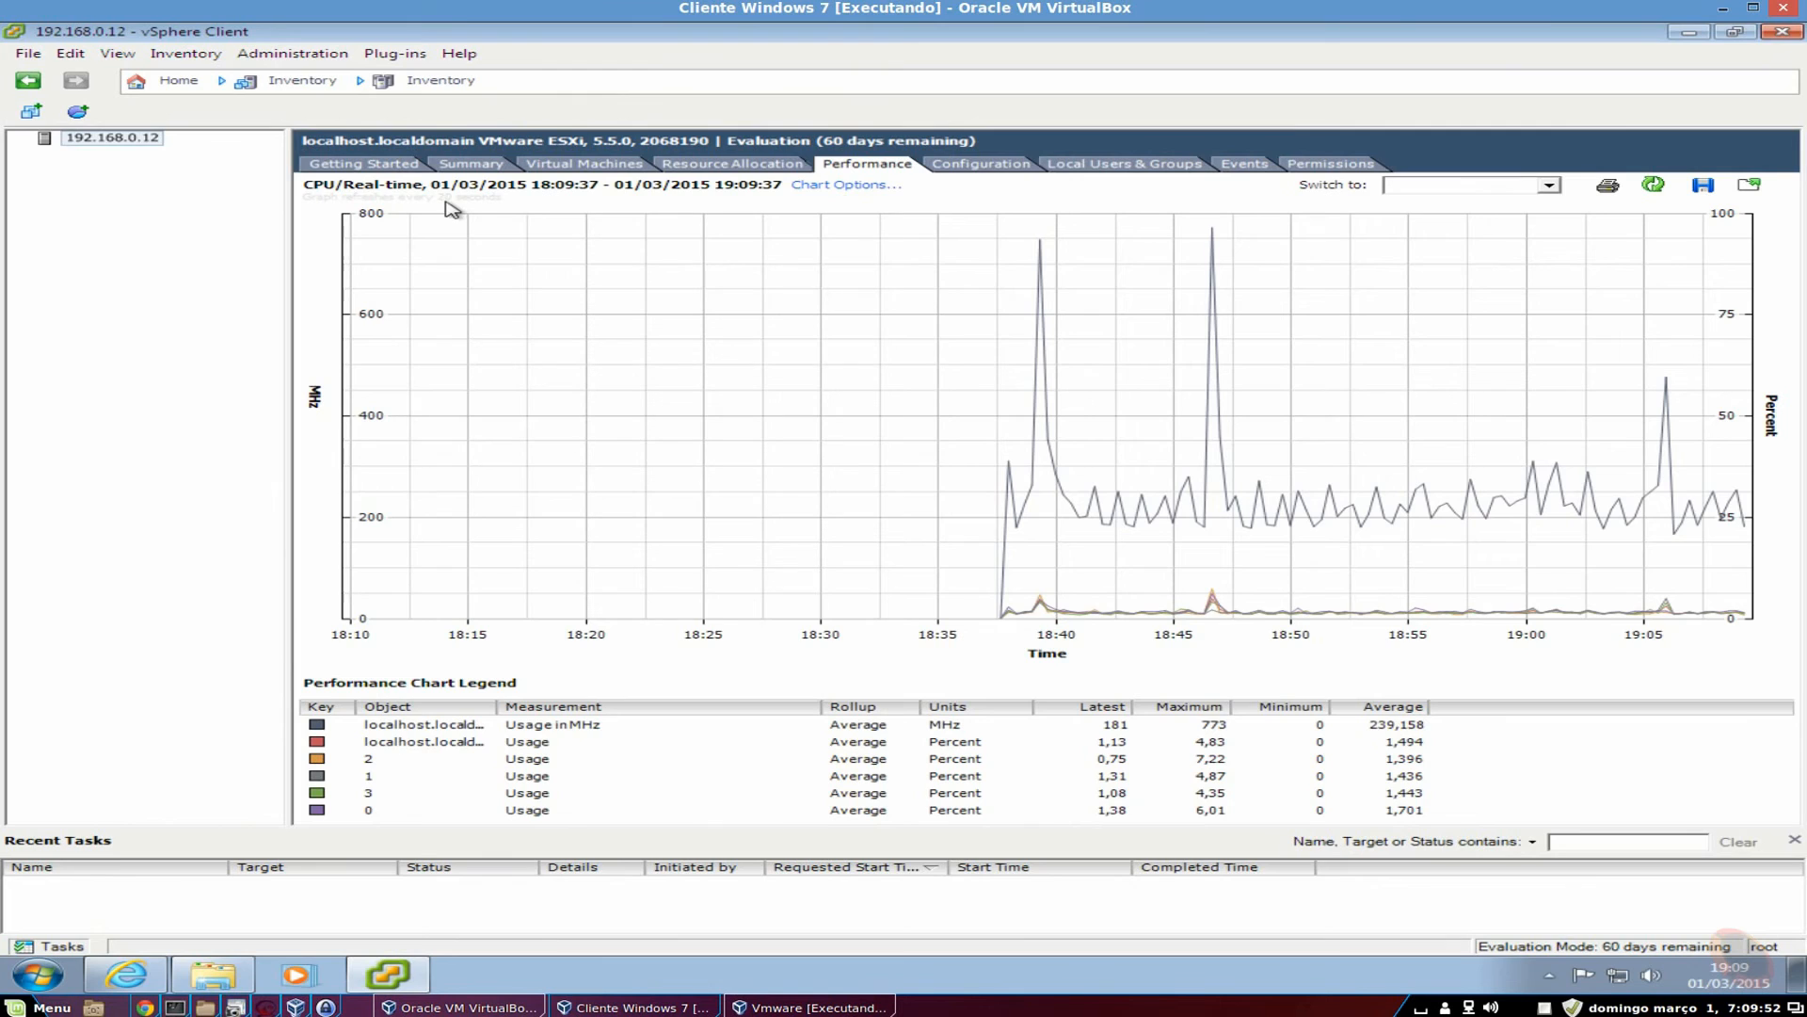
{"action": "left_click", "coordinate": [982, 179]}
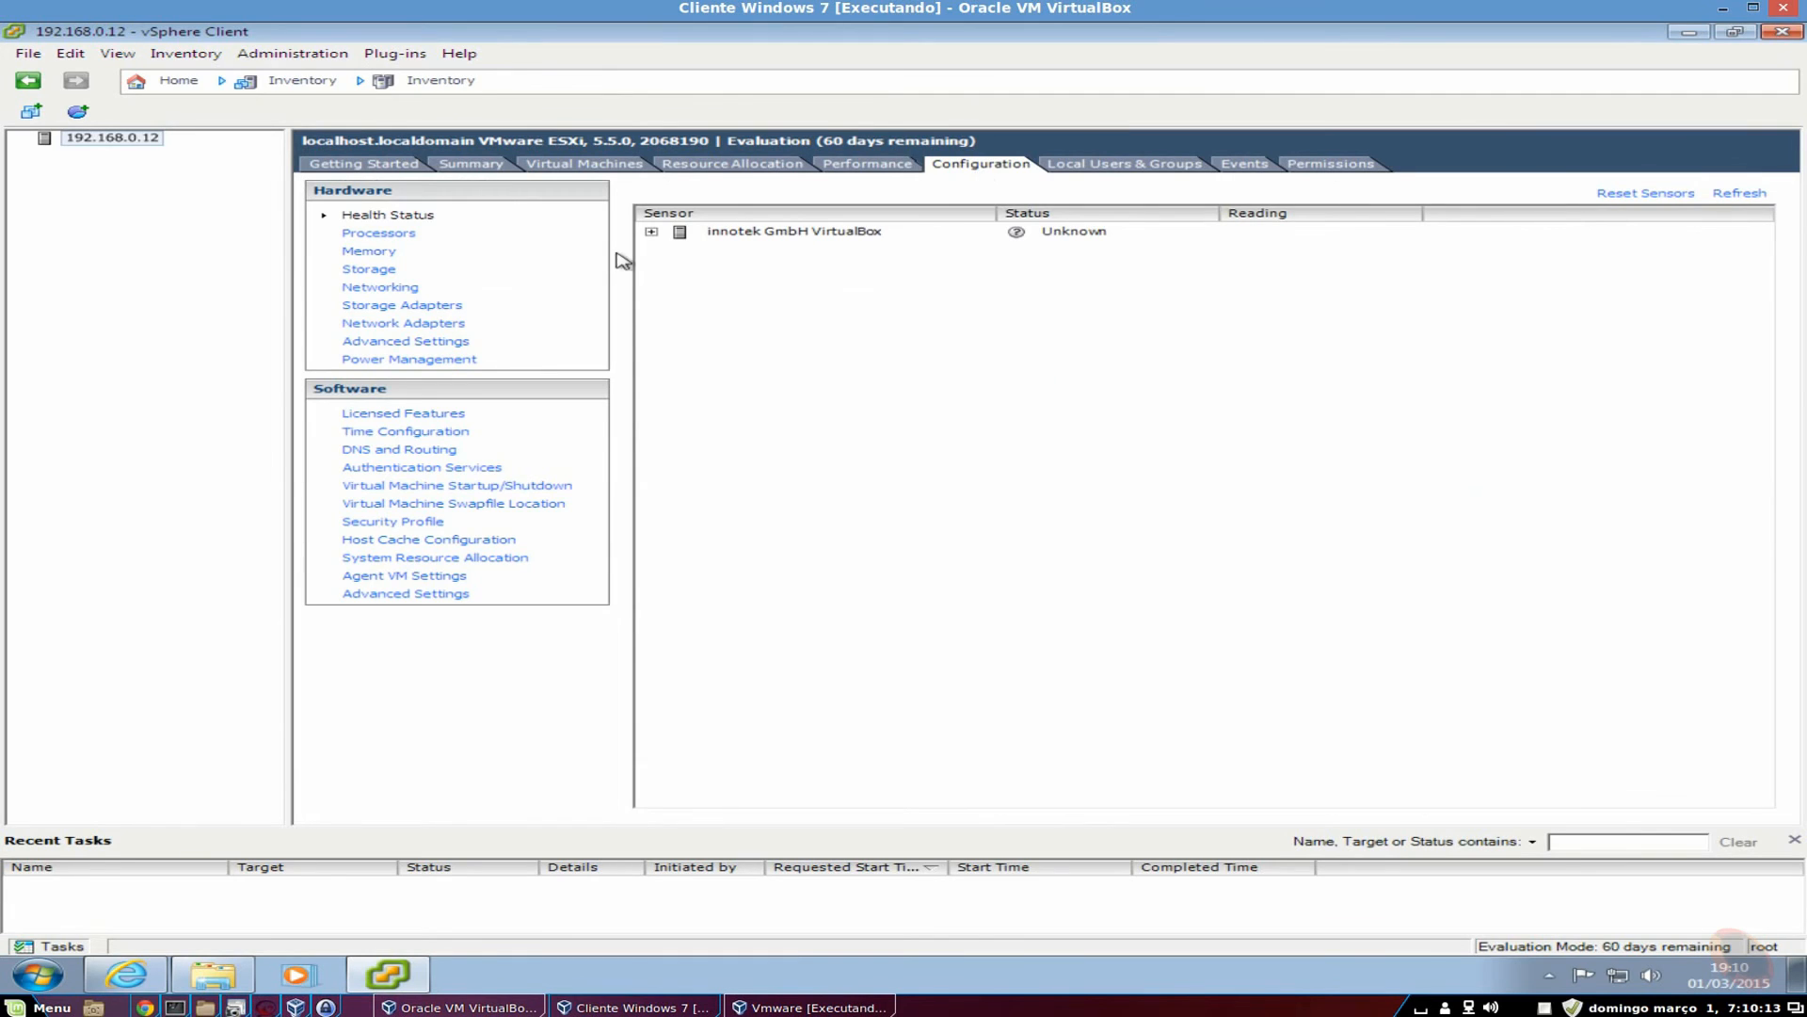
Expand the VirtualBox and software sensors, then view Processors, Memory and Storage showing datastore1.
{"action": "left_click", "coordinate": [652, 232]}
{"action": "left_click", "coordinate": [679, 248]}
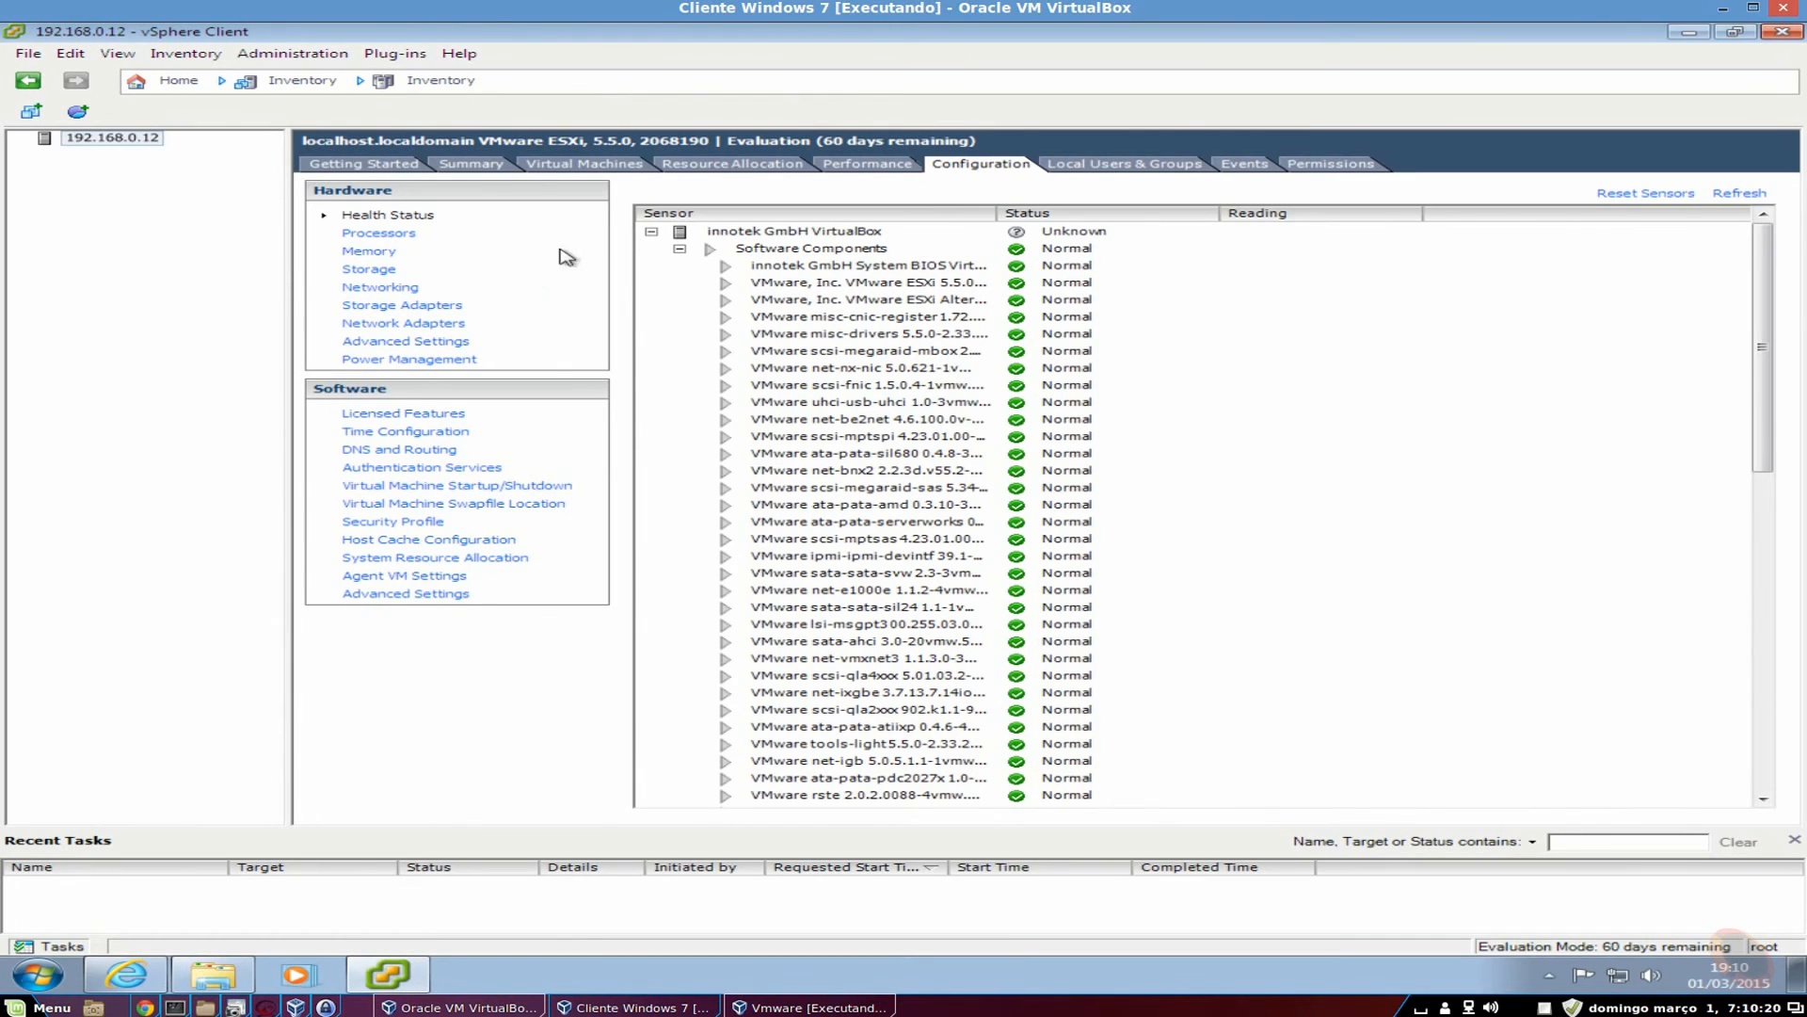
{"action": "left_click", "coordinate": [404, 237]}
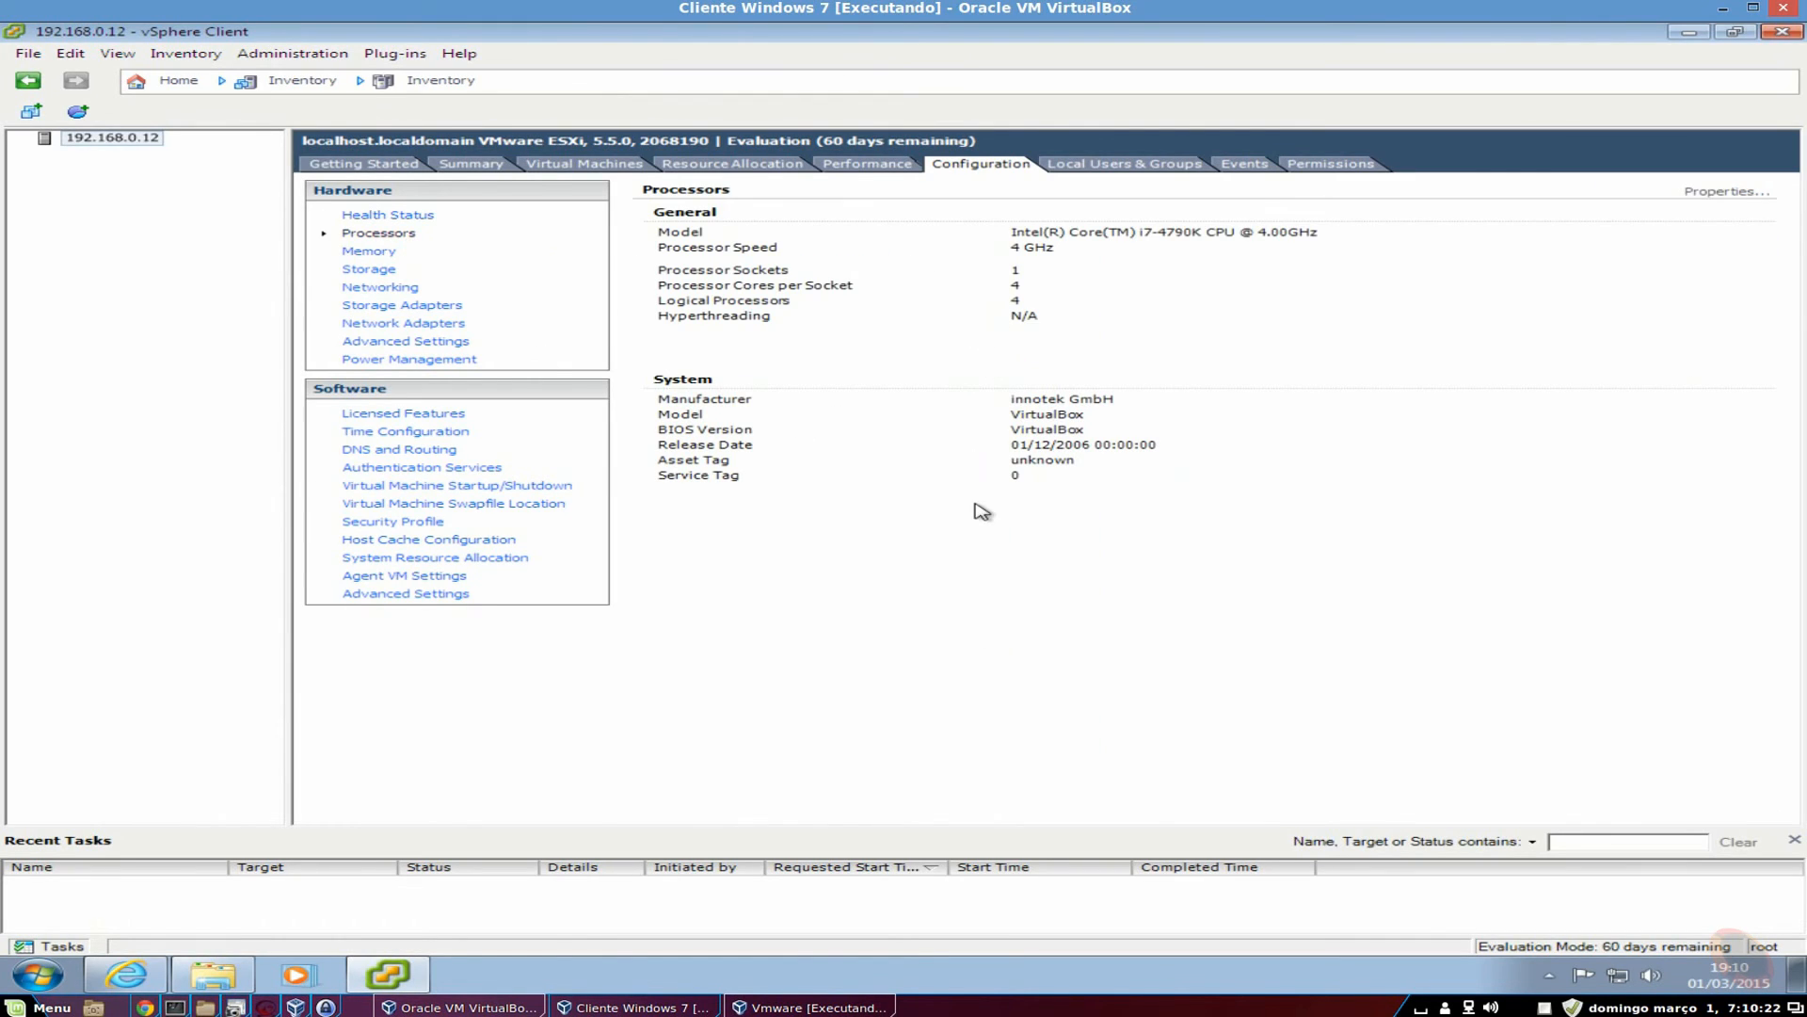
{"action": "left_click", "coordinate": [376, 254]}
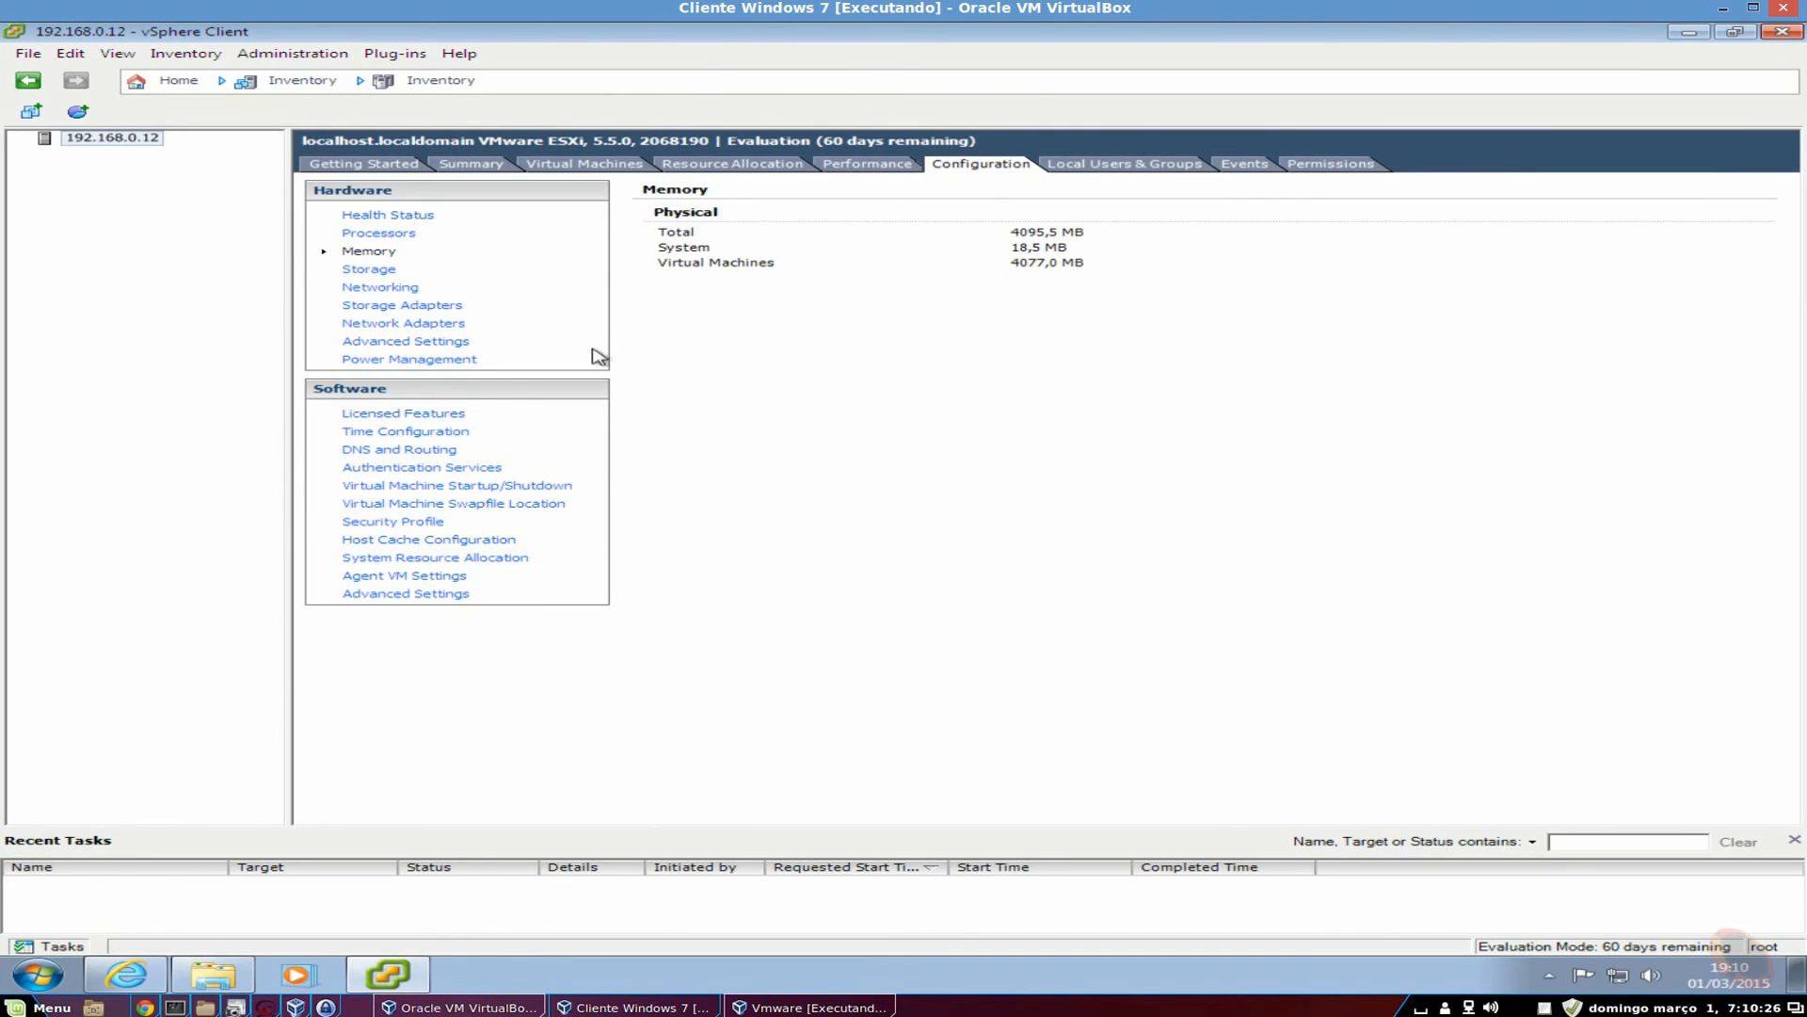
{"action": "left_click", "coordinate": [358, 273]}
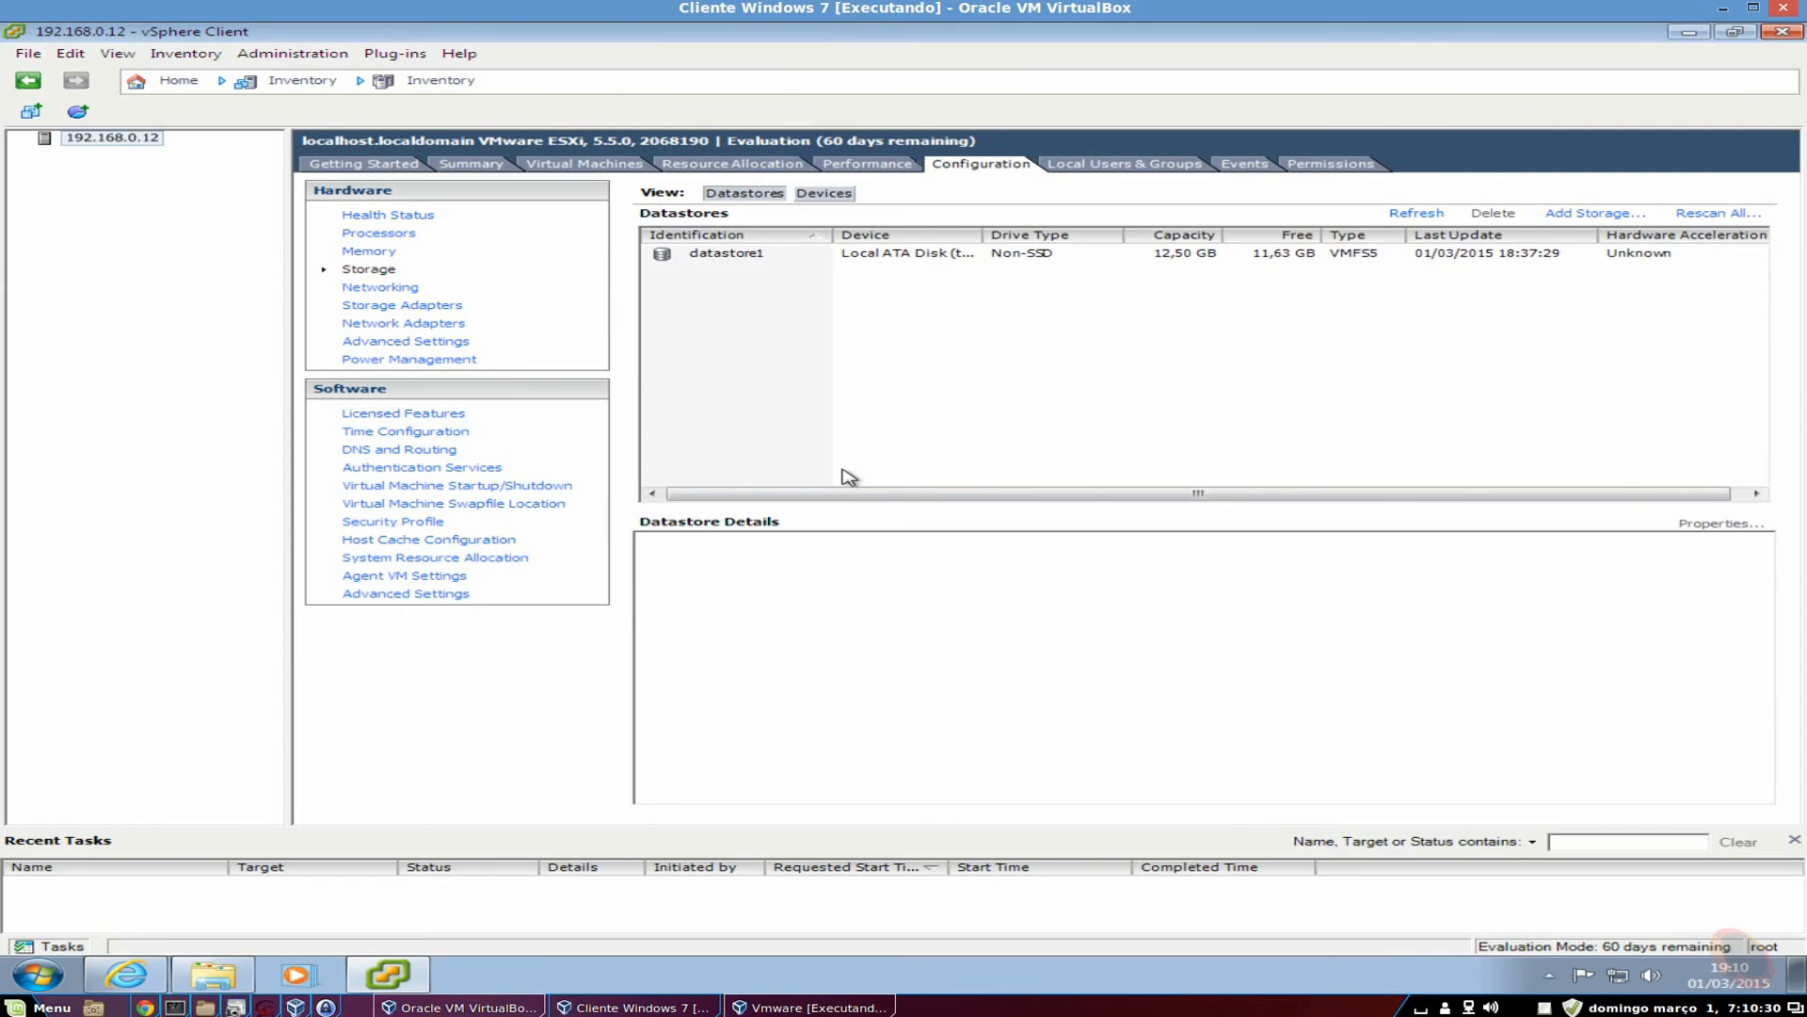
Inspect datastore1's properties, then show Networking with vSwitch0, VM Network and Management Network.
{"action": "right_click", "coordinate": [706, 274]}
{"action": "right_click", "coordinate": [706, 250]}
{"action": "left_click", "coordinate": [933, 377]}
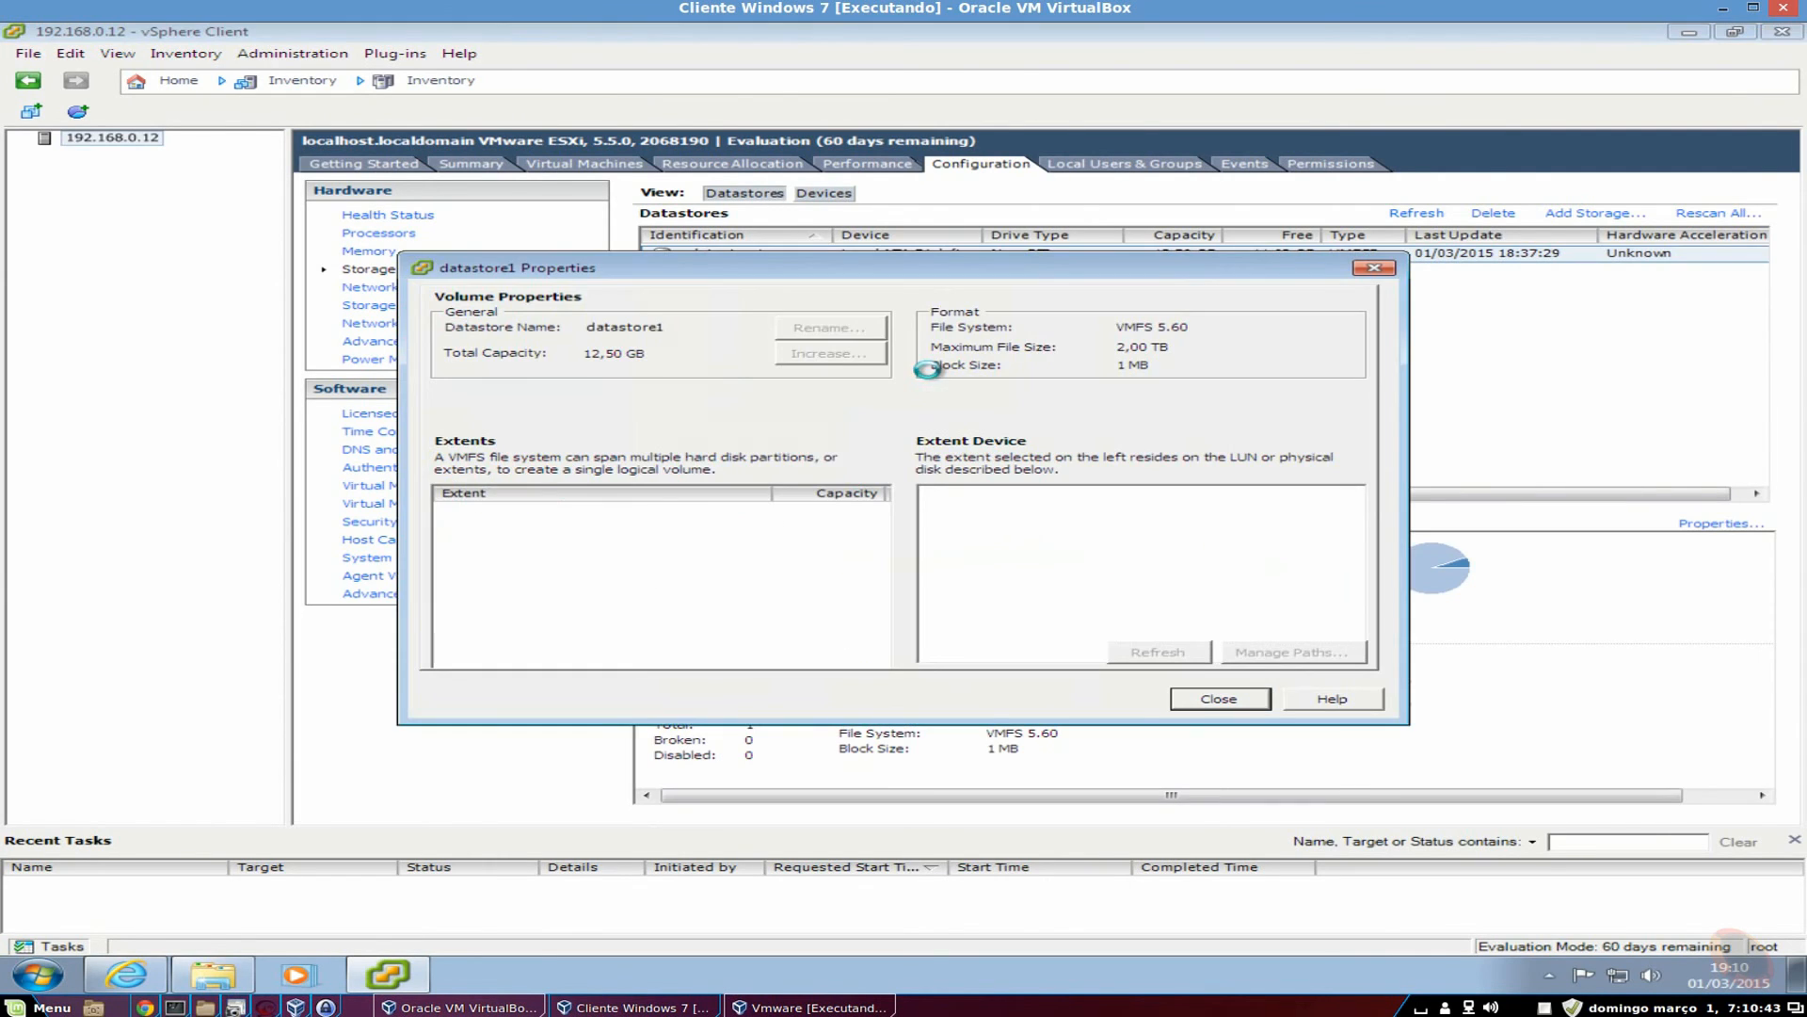
{"action": "scroll", "coordinate": [1359, 546], "scroll_direction": "down", "scroll_amount": 1}
{"action": "scroll", "coordinate": [1359, 546], "scroll_direction": "up", "scroll_amount": 1}
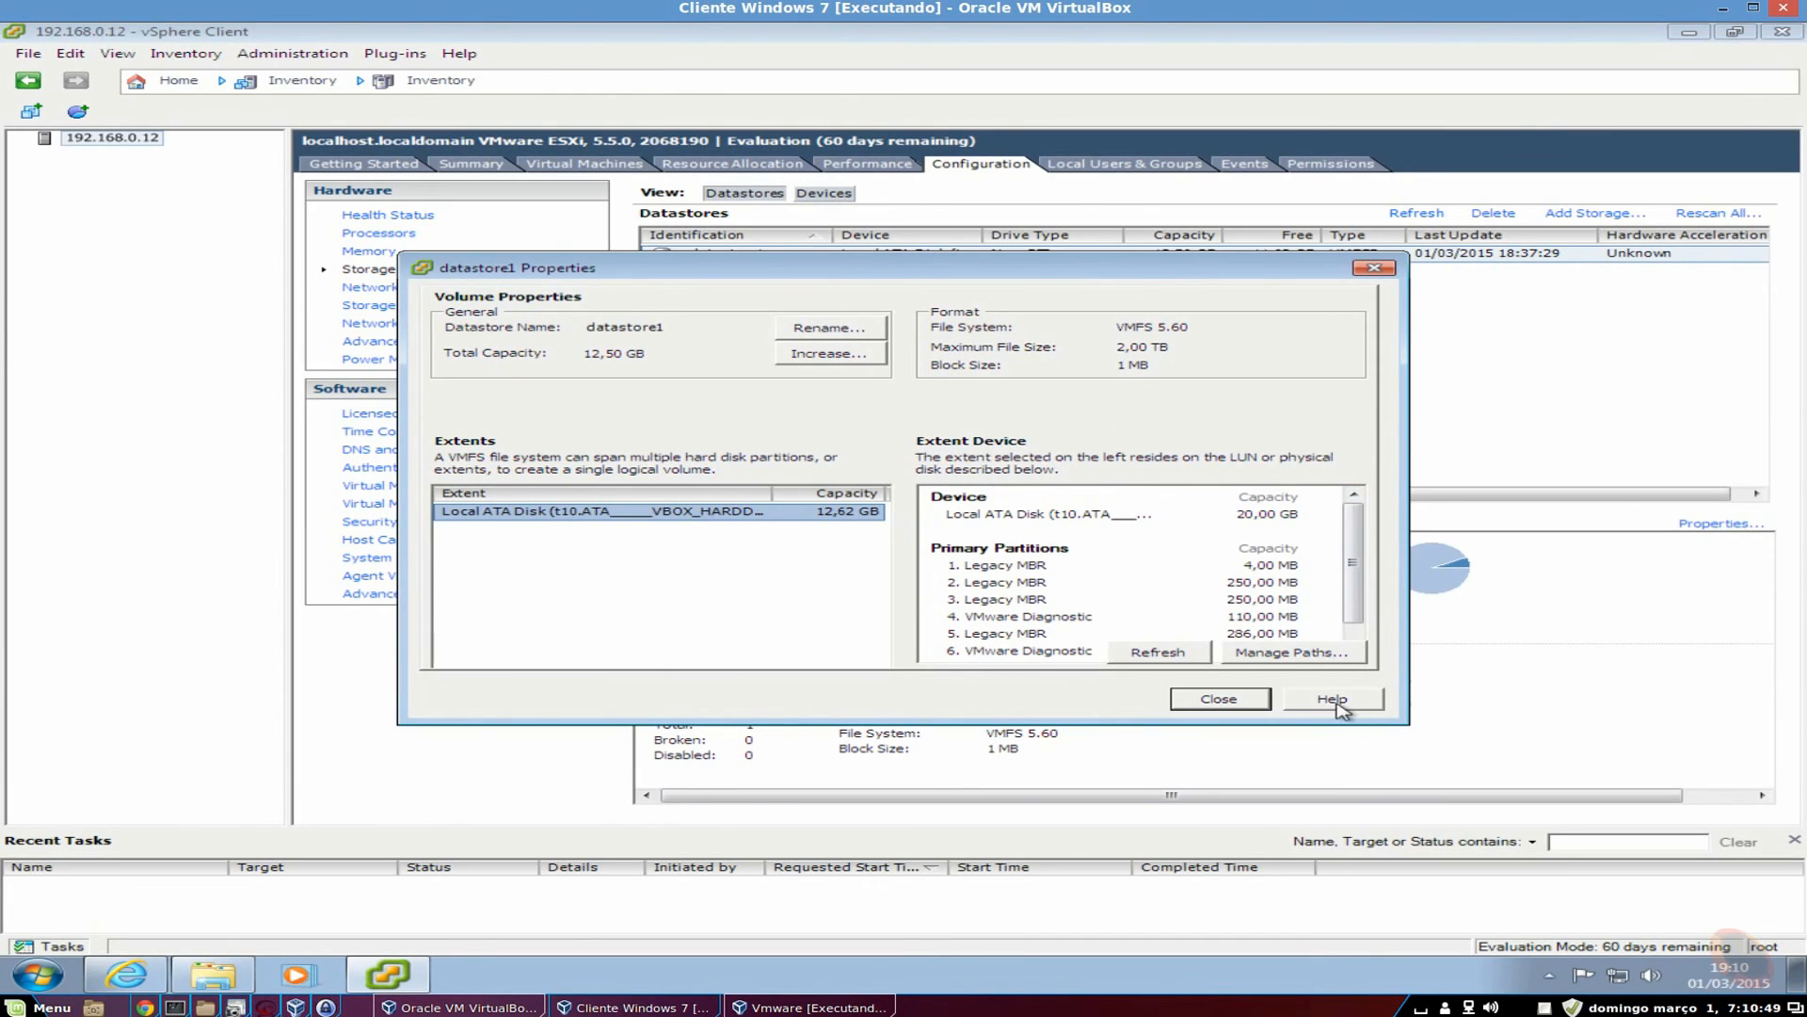
{"action": "left_click", "coordinate": [1202, 701]}
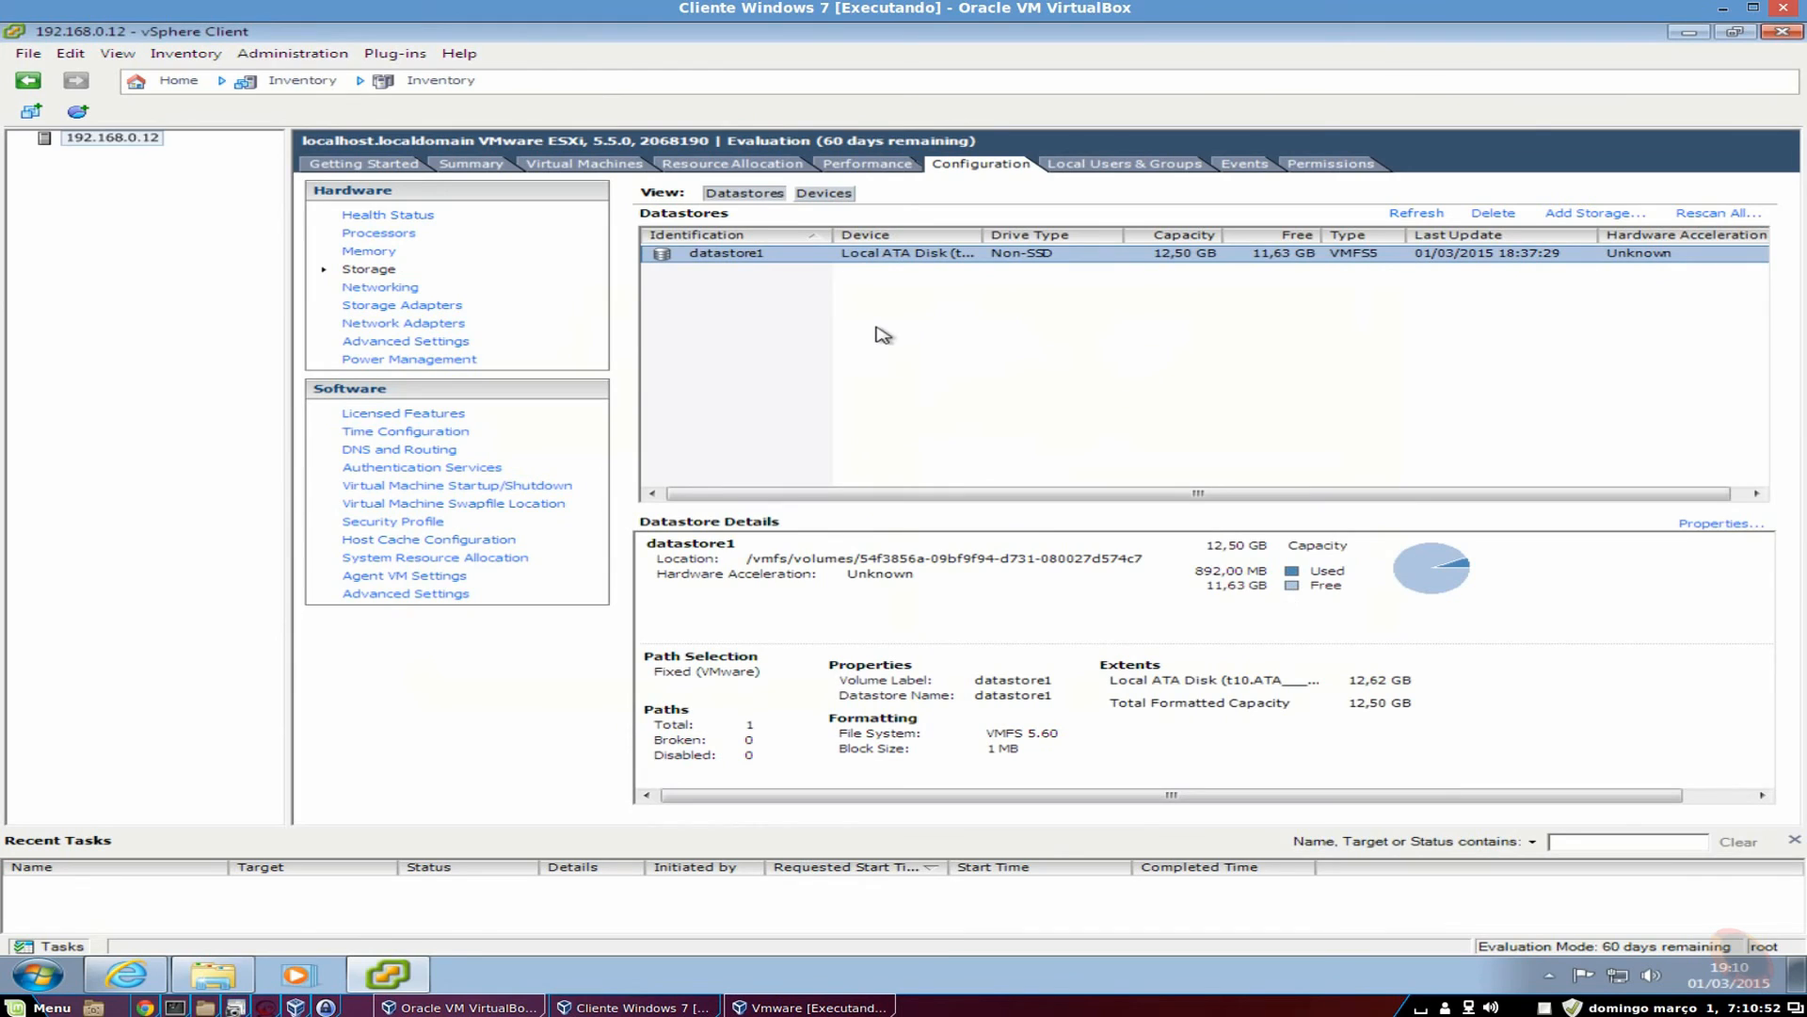
{"action": "left_click", "coordinate": [377, 287]}
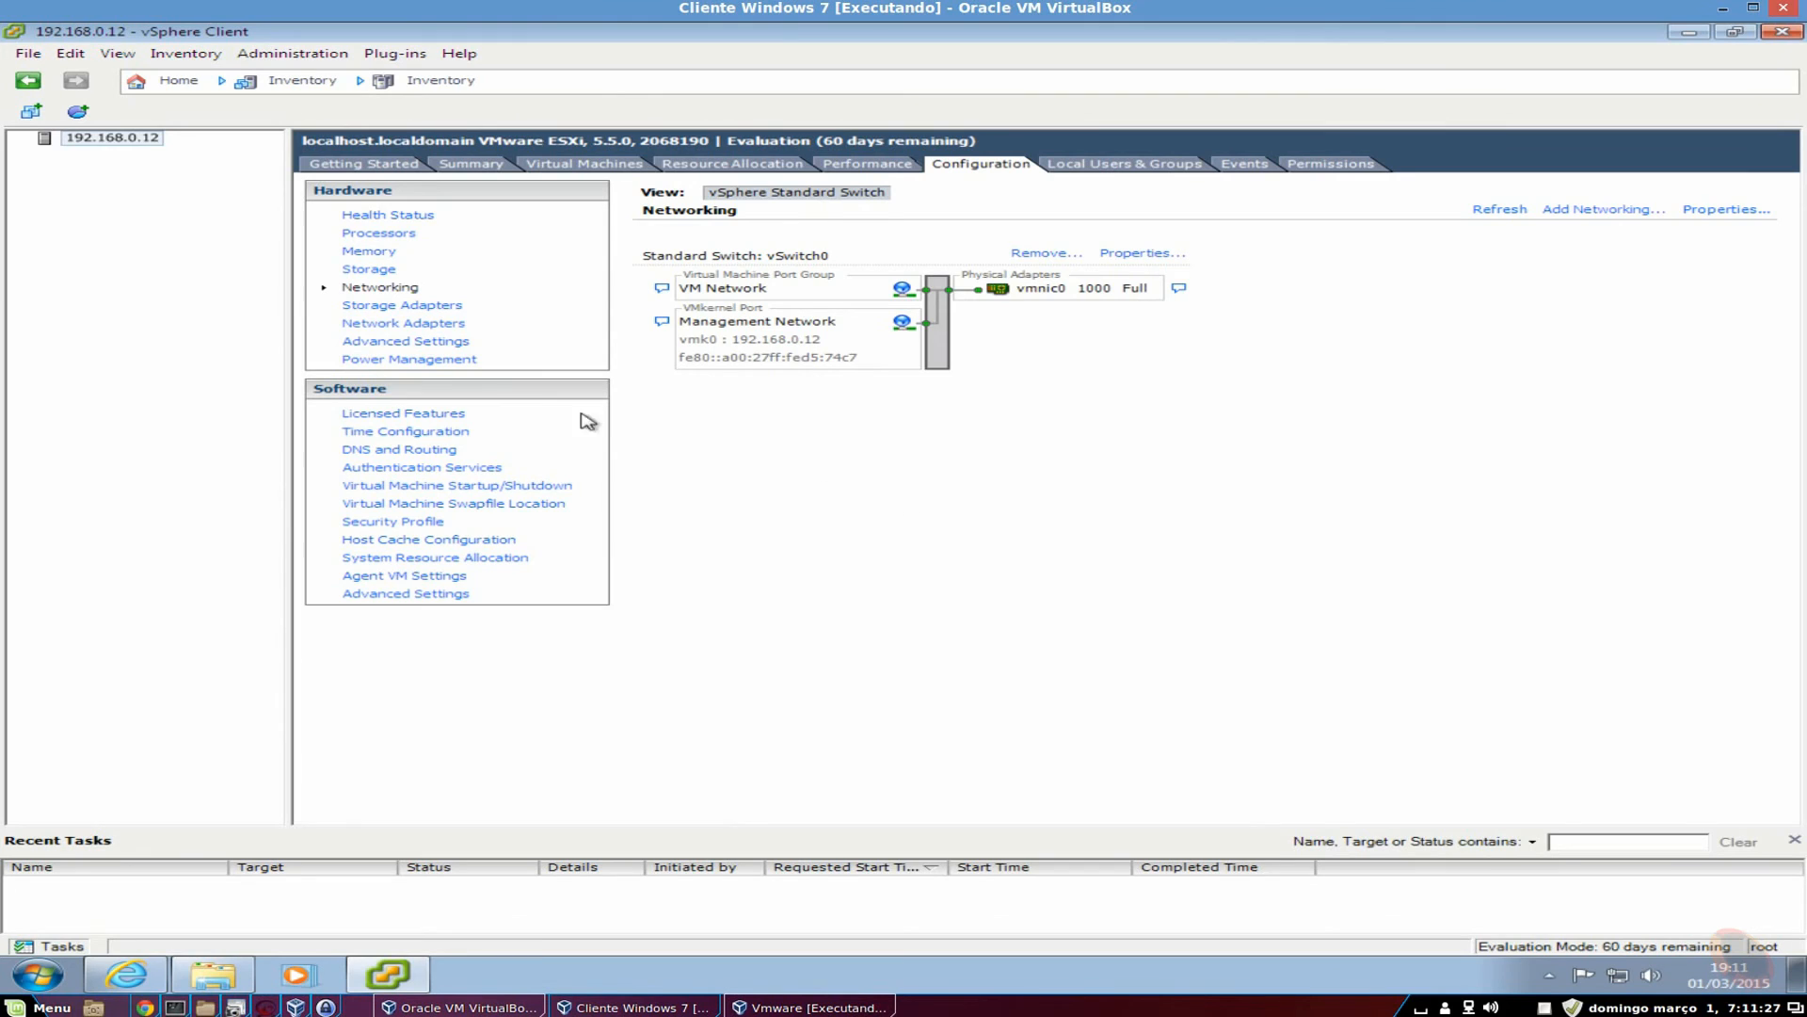
View the storage adapters, then the four vmnic physical network adapters.
{"action": "left_click", "coordinate": [441, 306]}
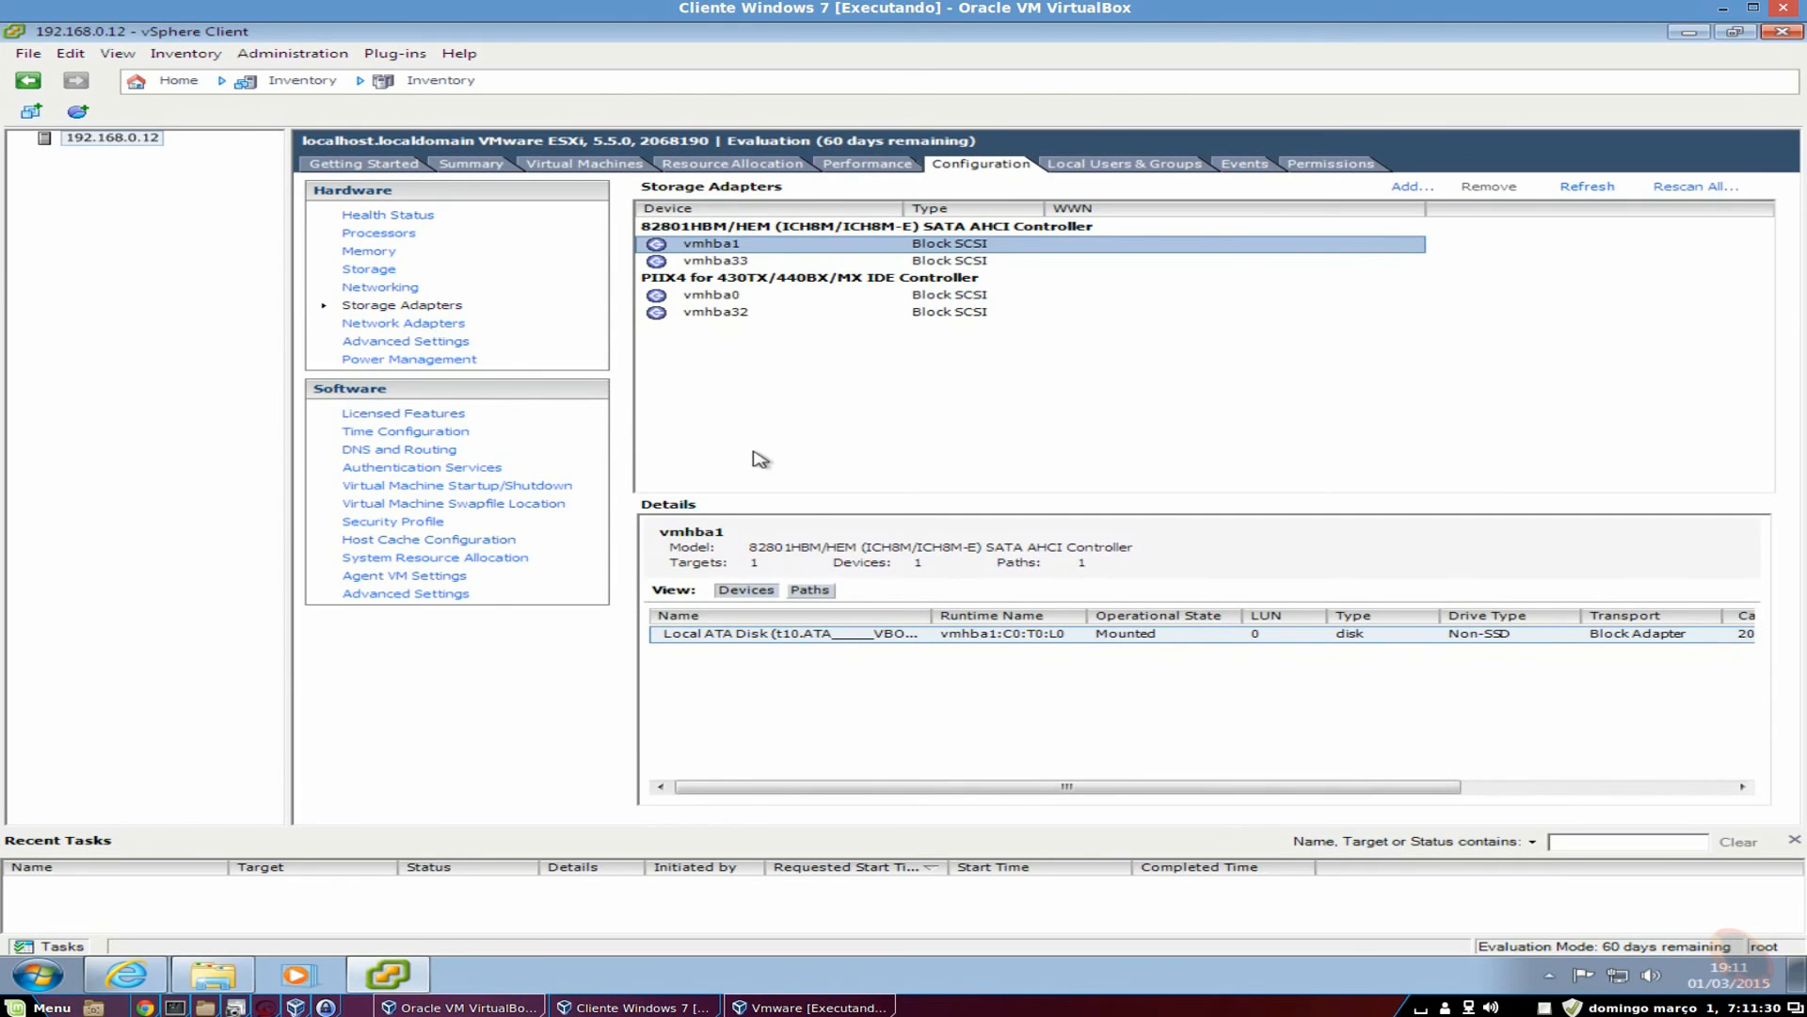
{"action": "left_click", "coordinate": [411, 325]}
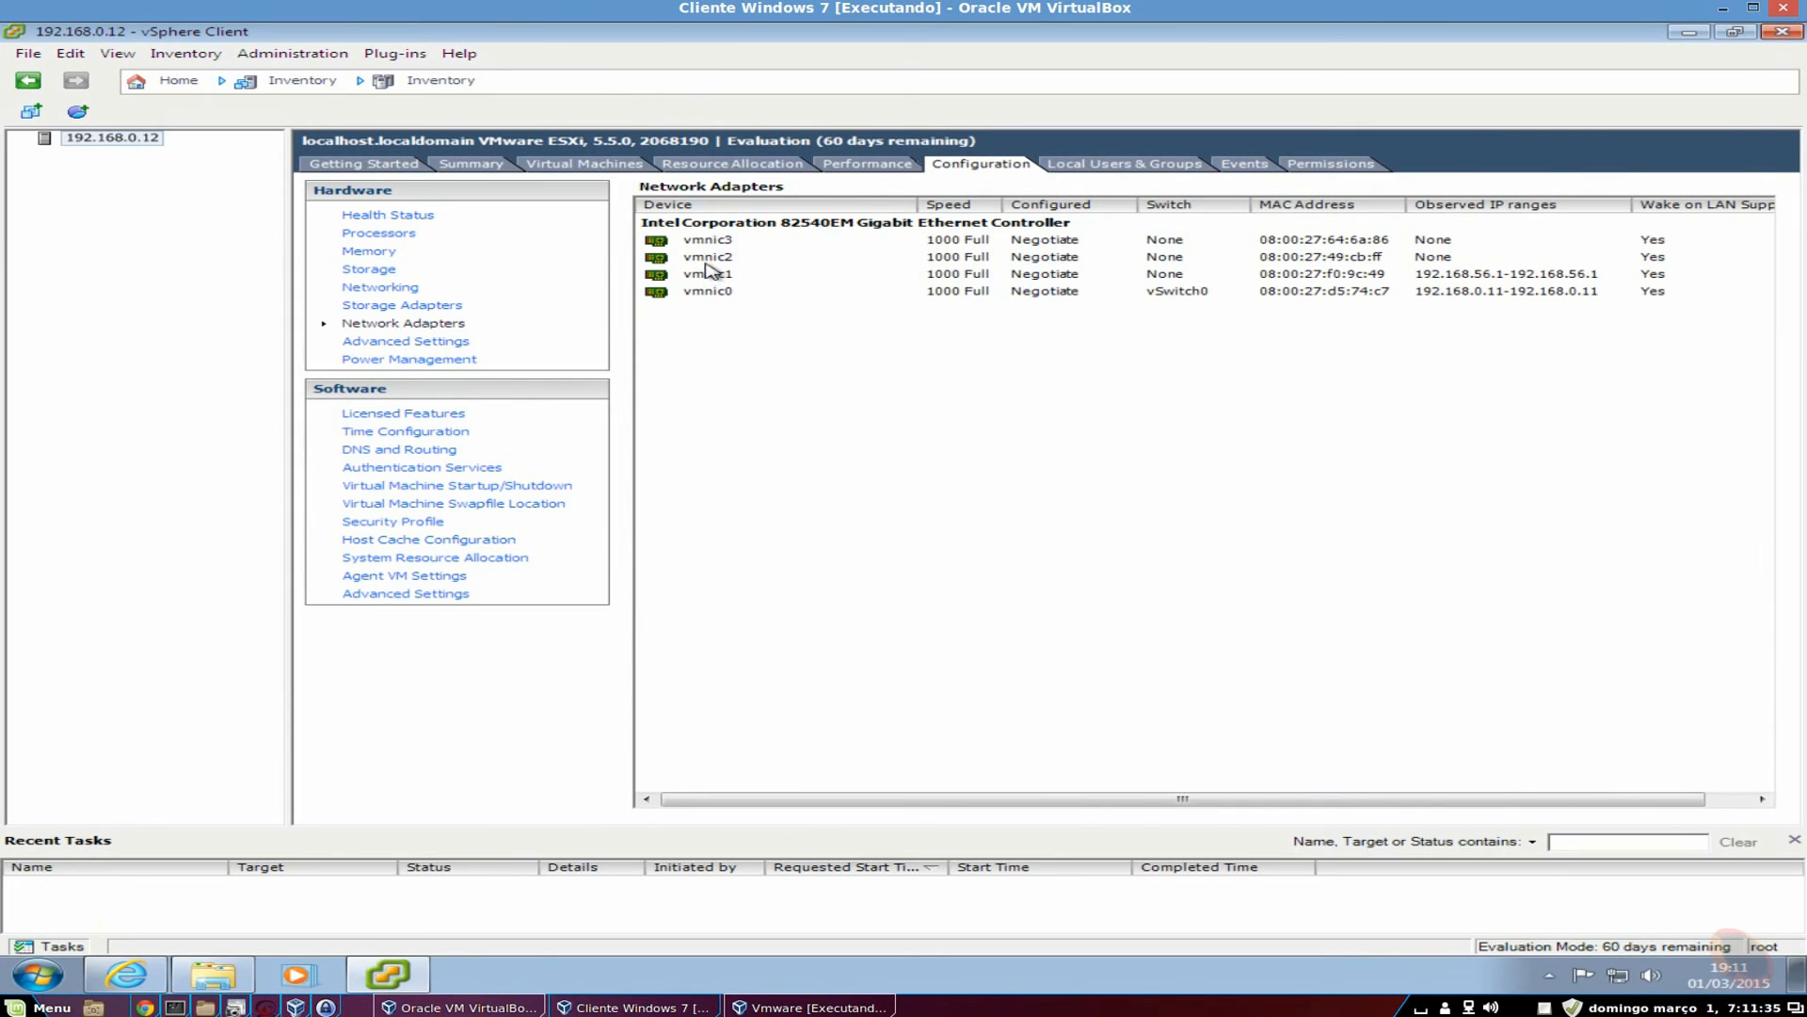
{"action": "left_click_drag", "start_coordinate": [763, 358], "coordinate": [649, 217]}
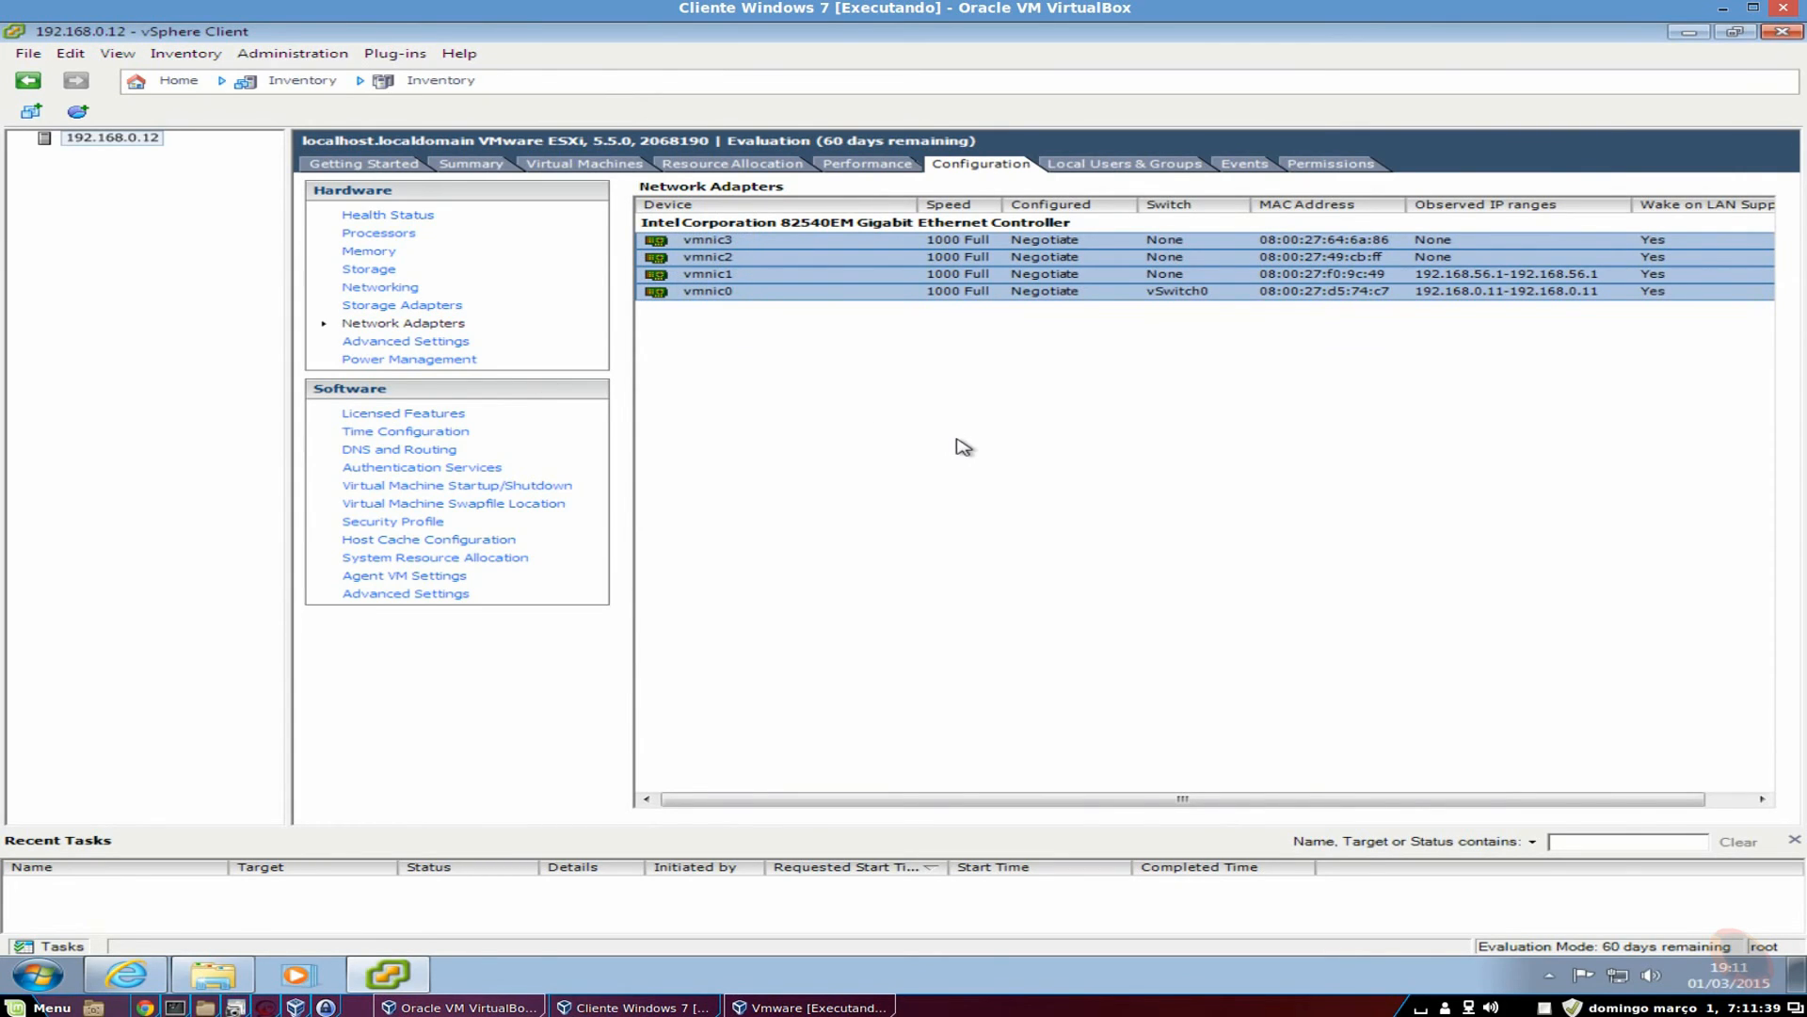
{"action": "left_click", "coordinate": [897, 440]}
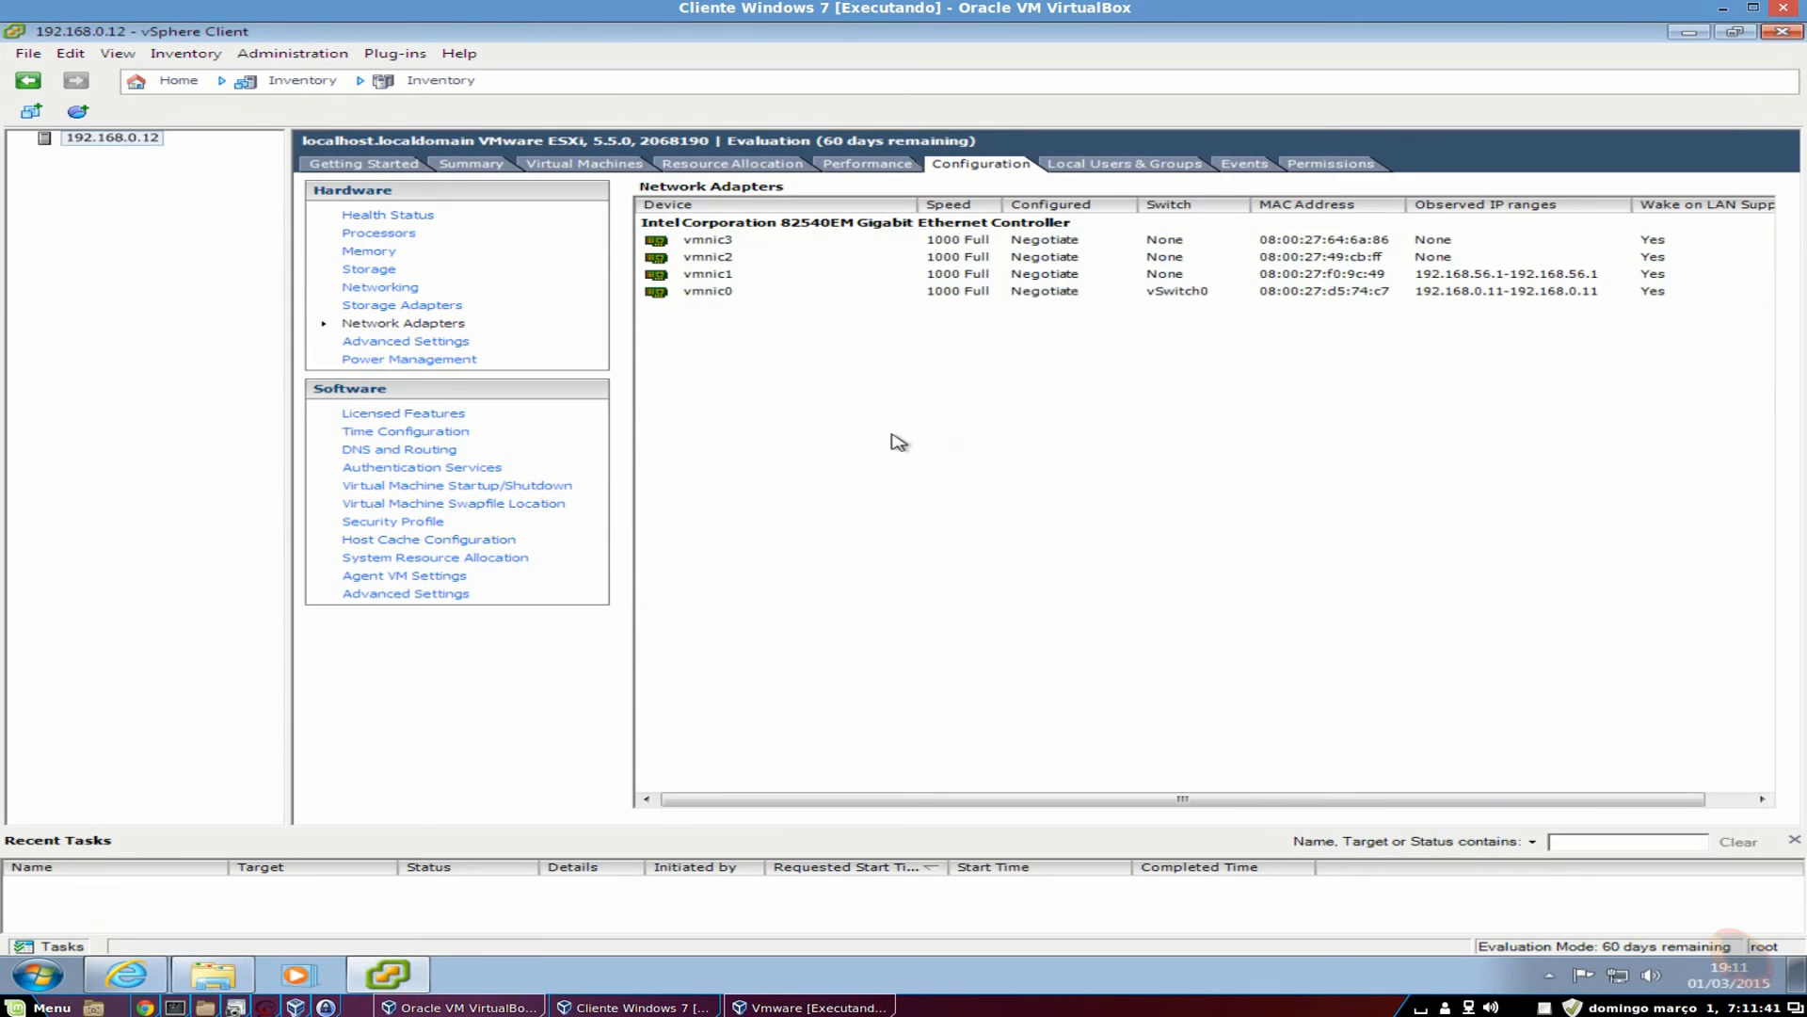
Select vmnic0 through vmnic3 in turn, then show the DirectPath I/O passthrough configuration.
{"action": "left_click", "coordinate": [722, 293]}
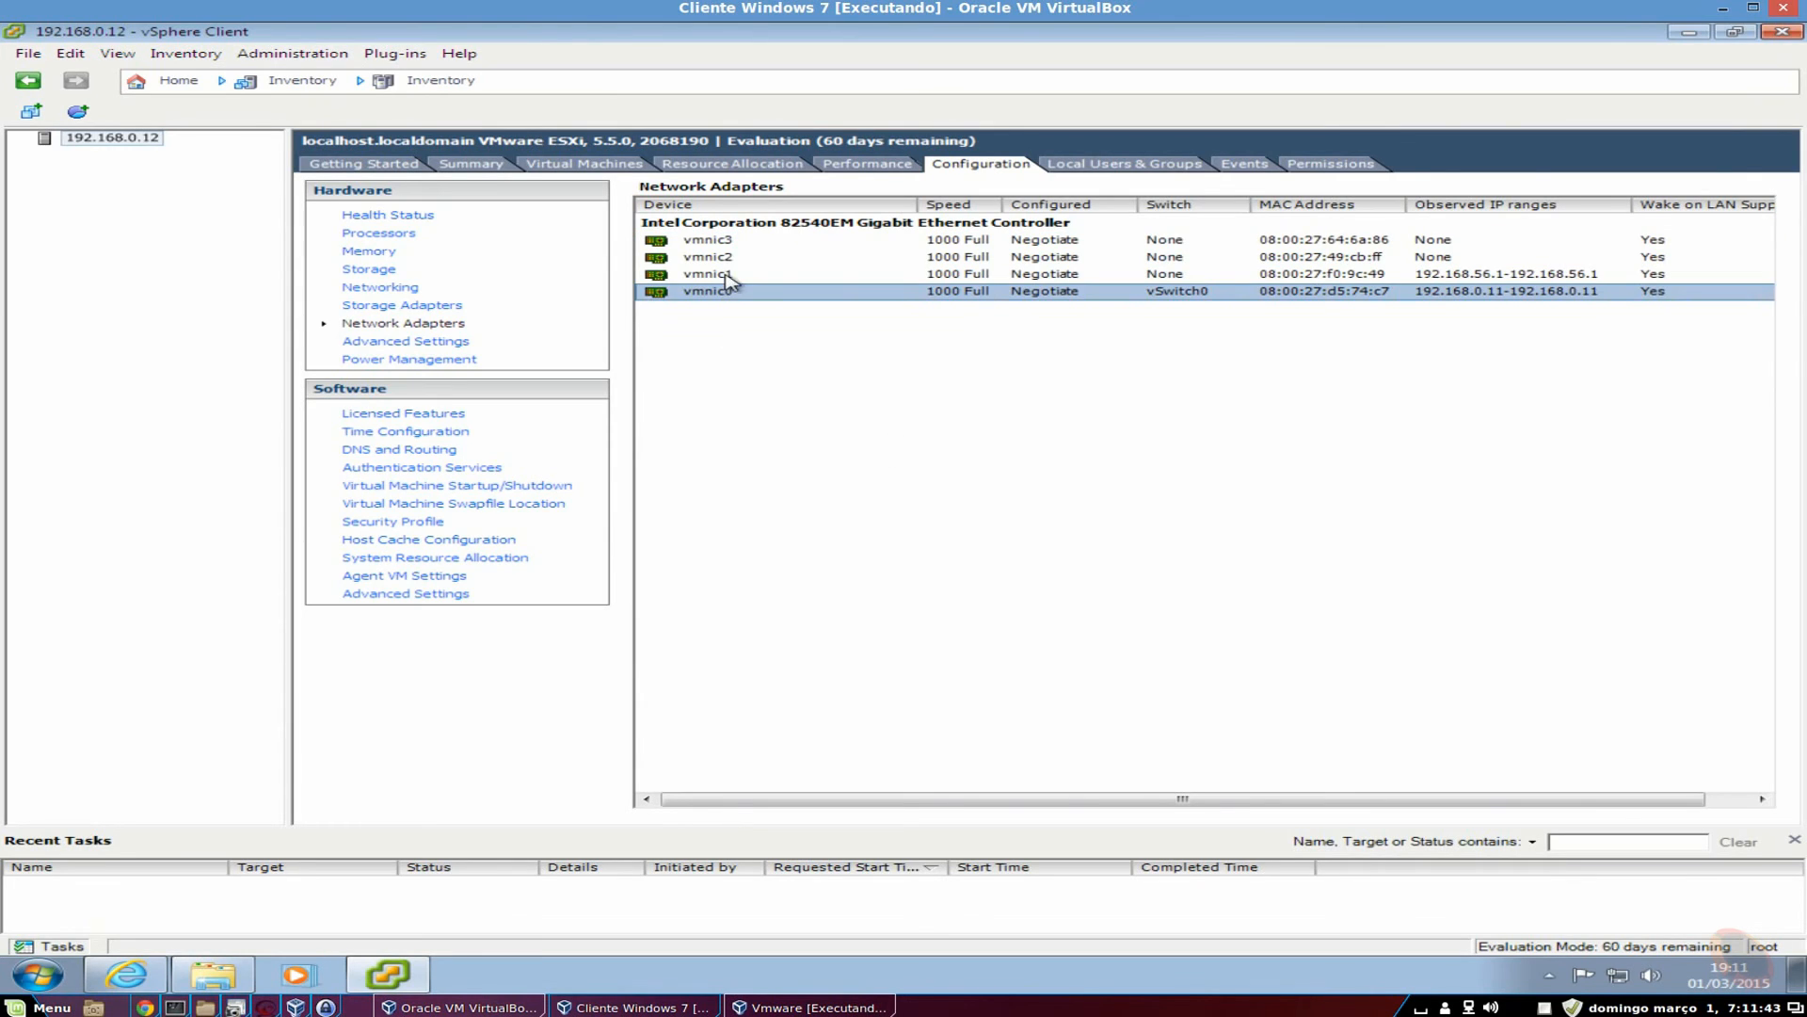
{"action": "left_click", "coordinate": [729, 277]}
{"action": "left_click", "coordinate": [739, 259]}
{"action": "left_click", "coordinate": [745, 243]}
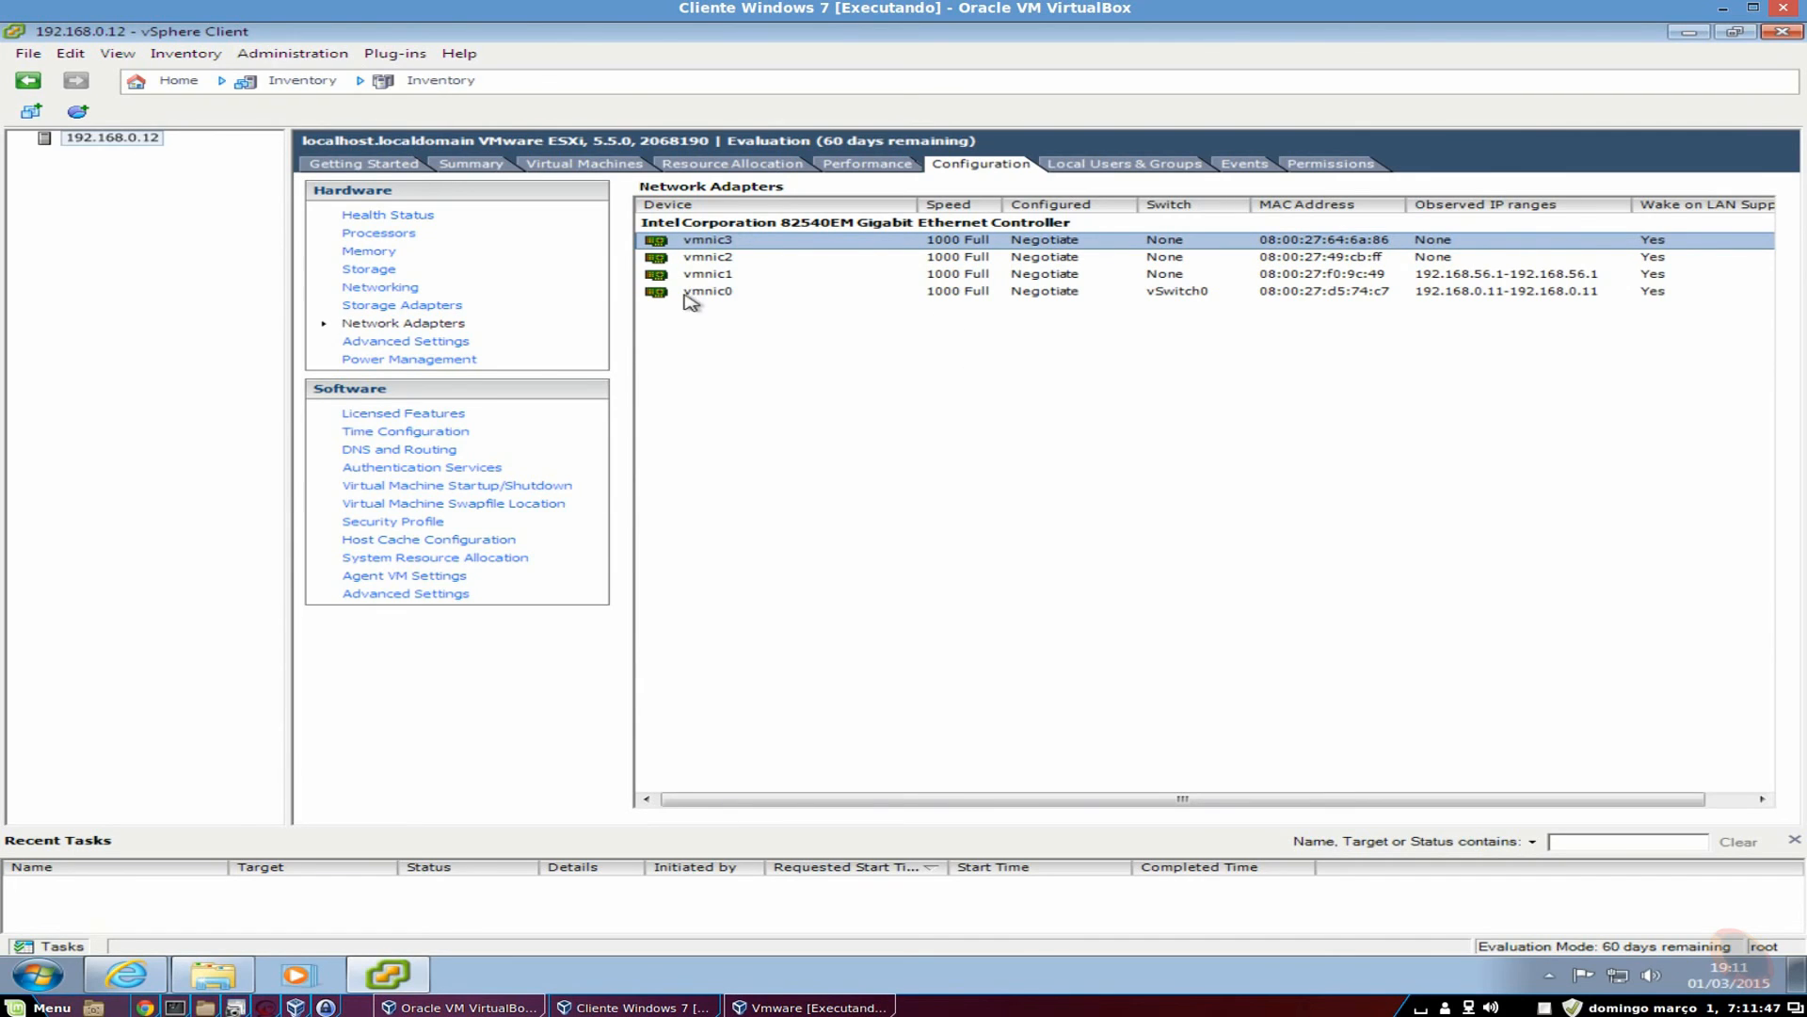
{"action": "left_click", "coordinate": [722, 292]}
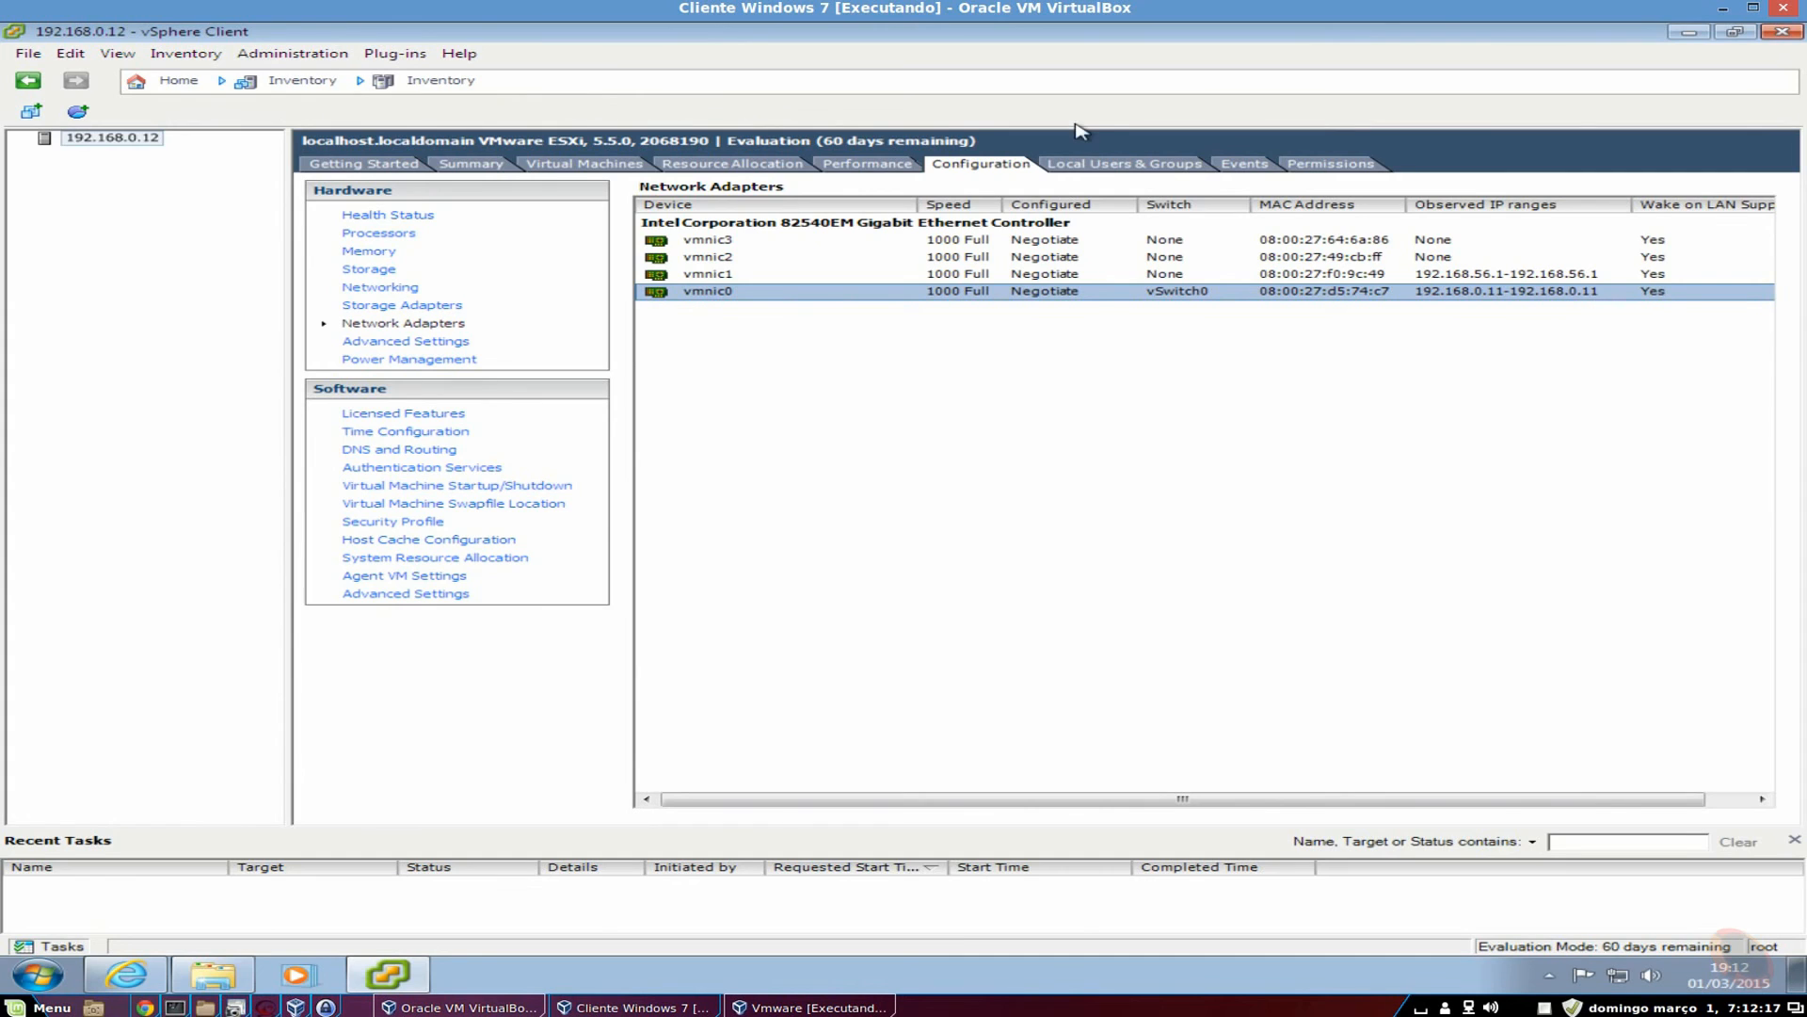
{"action": "left_click", "coordinate": [442, 341]}
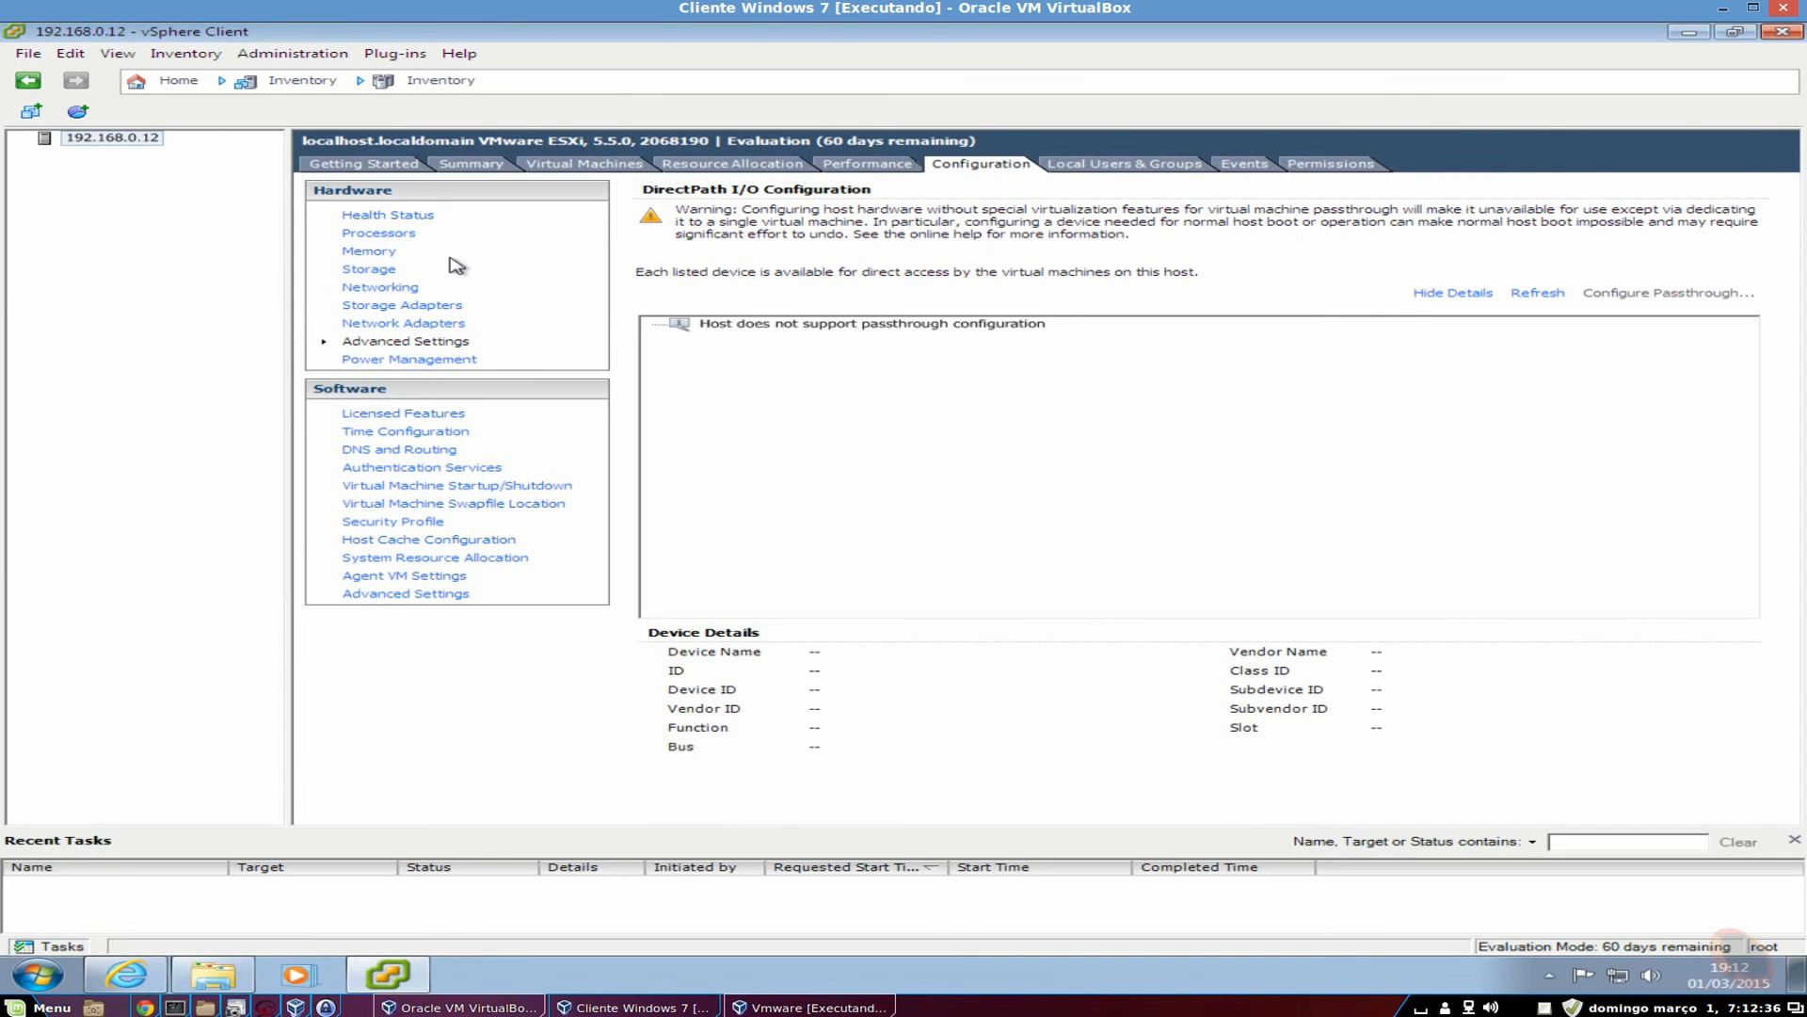
View Power Management, then Licensed Features with the Evaluation Mode license expiring 30/04/2015.
{"action": "left_click", "coordinate": [408, 365]}
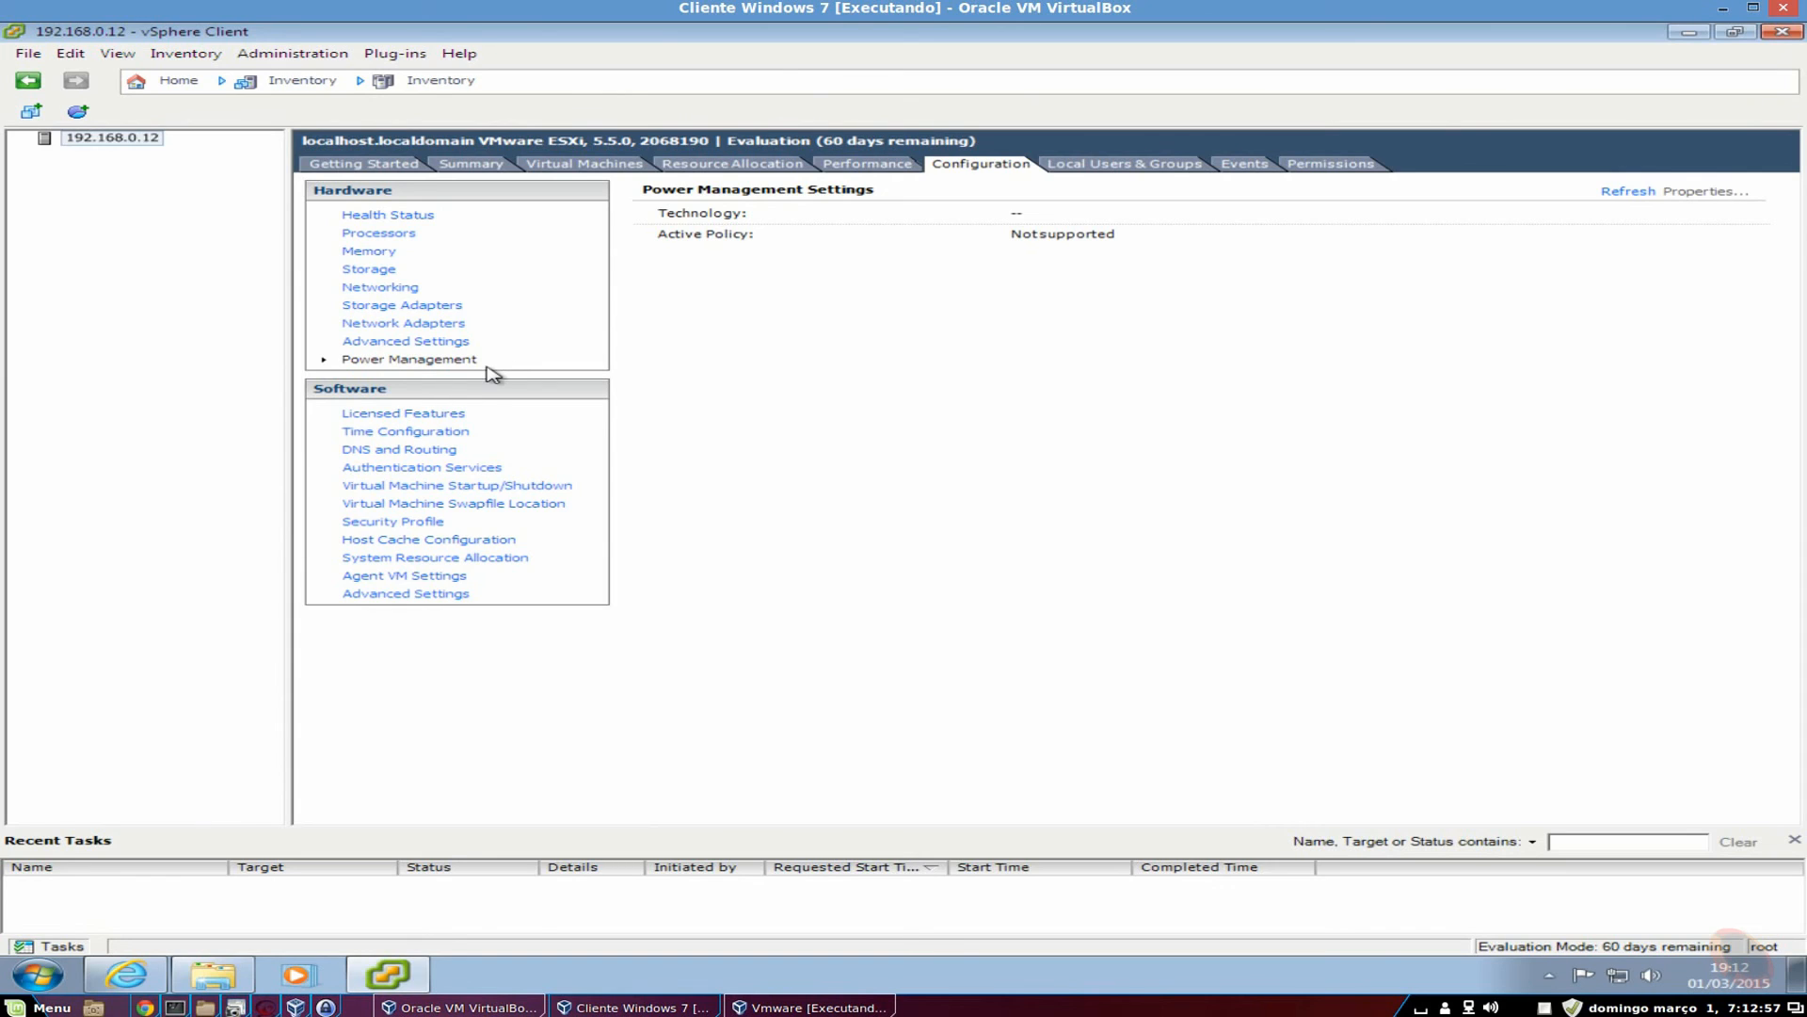
{"action": "left_click", "coordinate": [433, 413]}
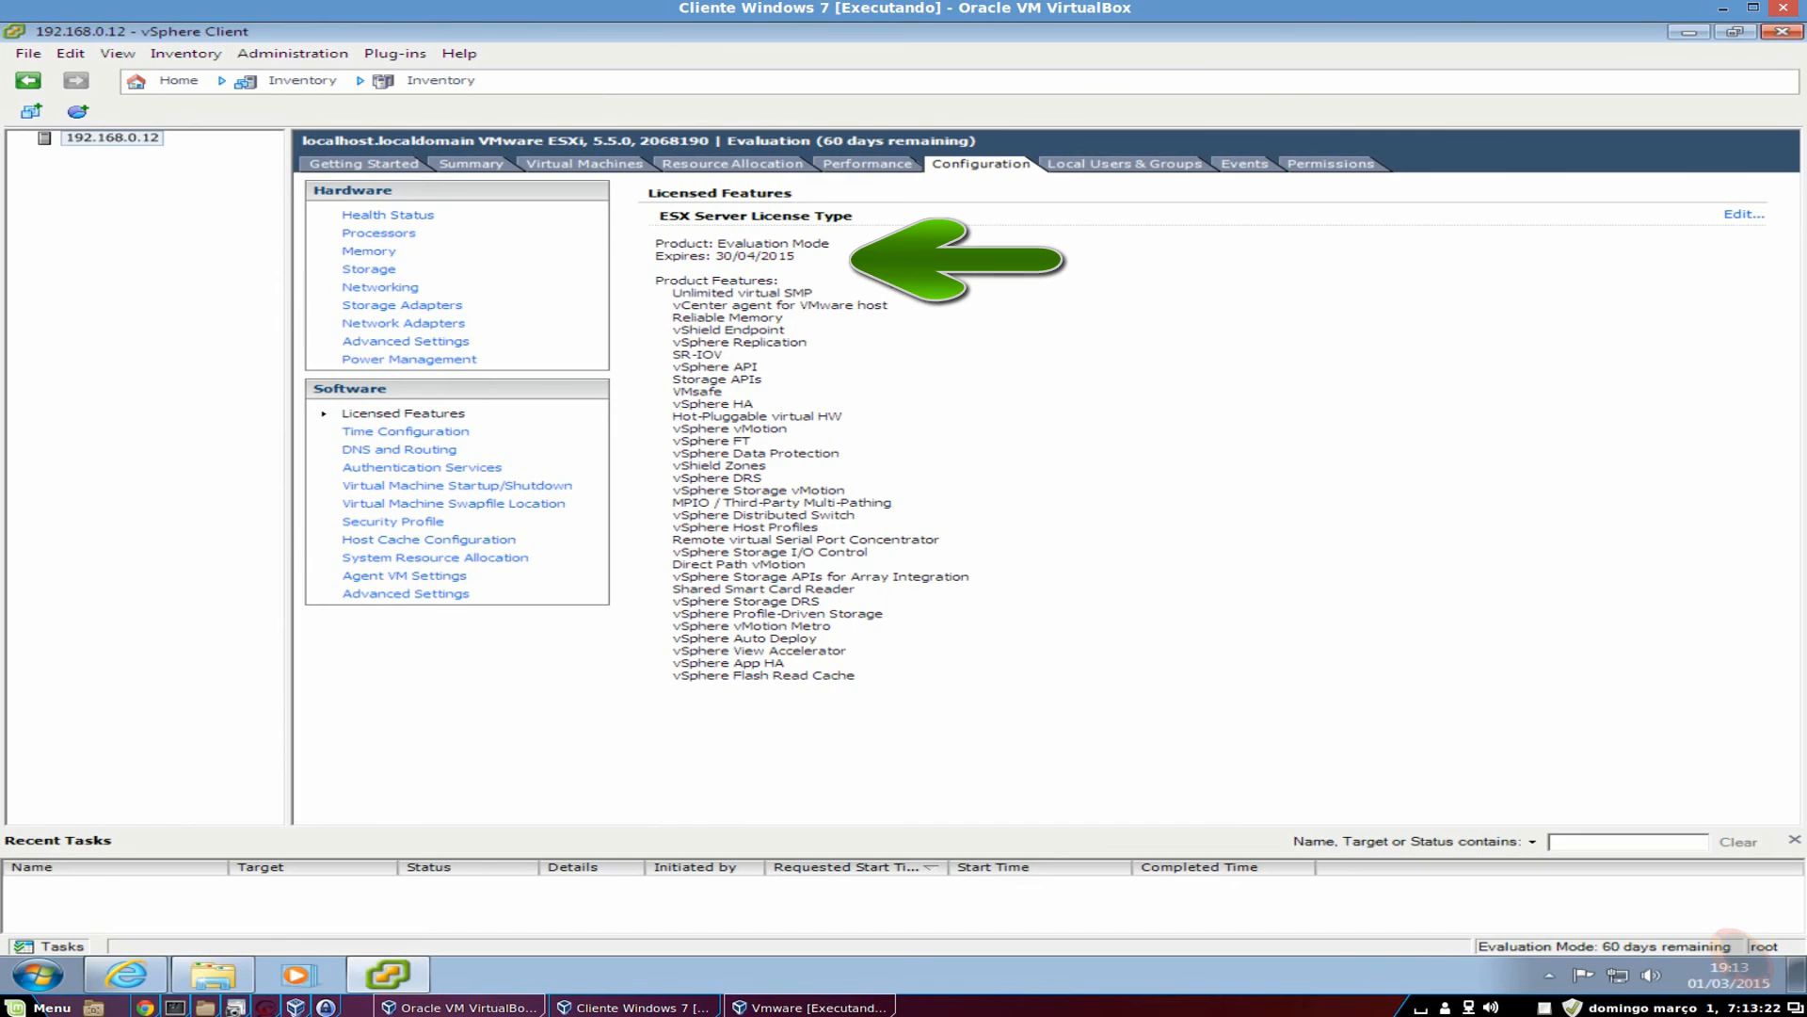
Highlight the whole product features list, clear it, then highlight just vSphere vMotion.
{"action": "left_click_drag", "start_coordinate": [658, 288], "coordinate": [974, 680]}
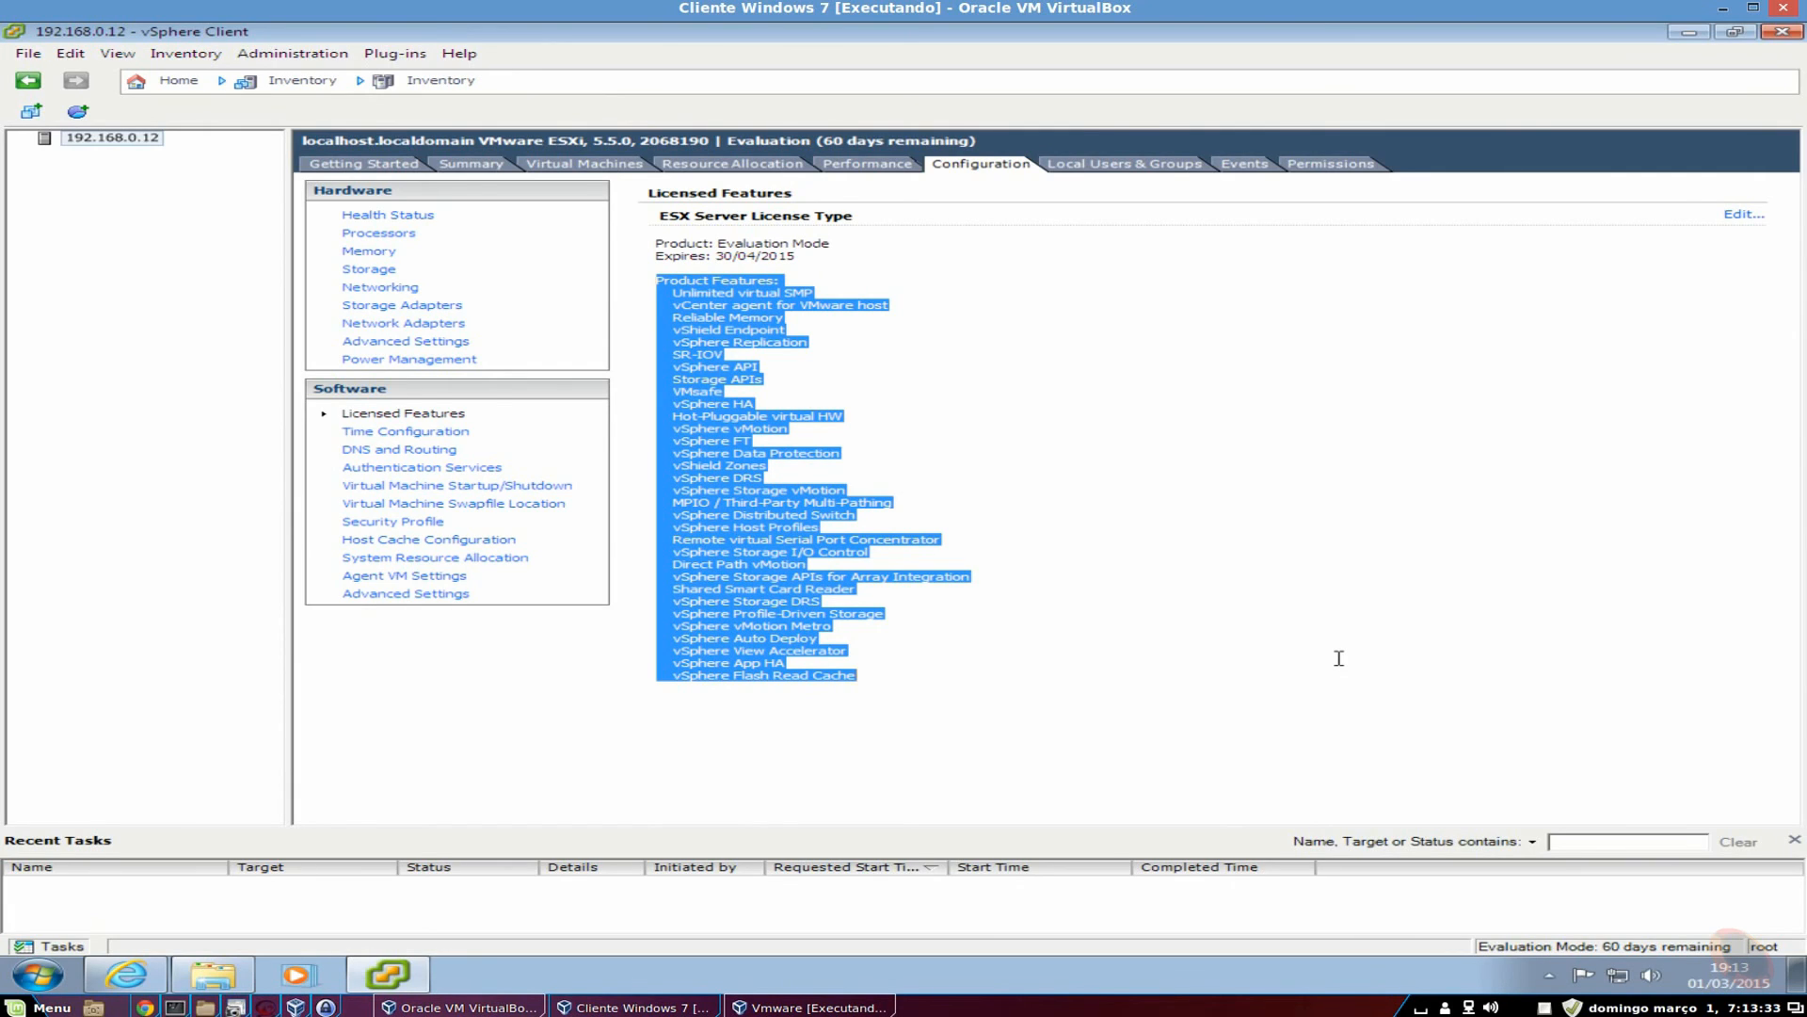
{"action": "left_click", "coordinate": [1316, 659]}
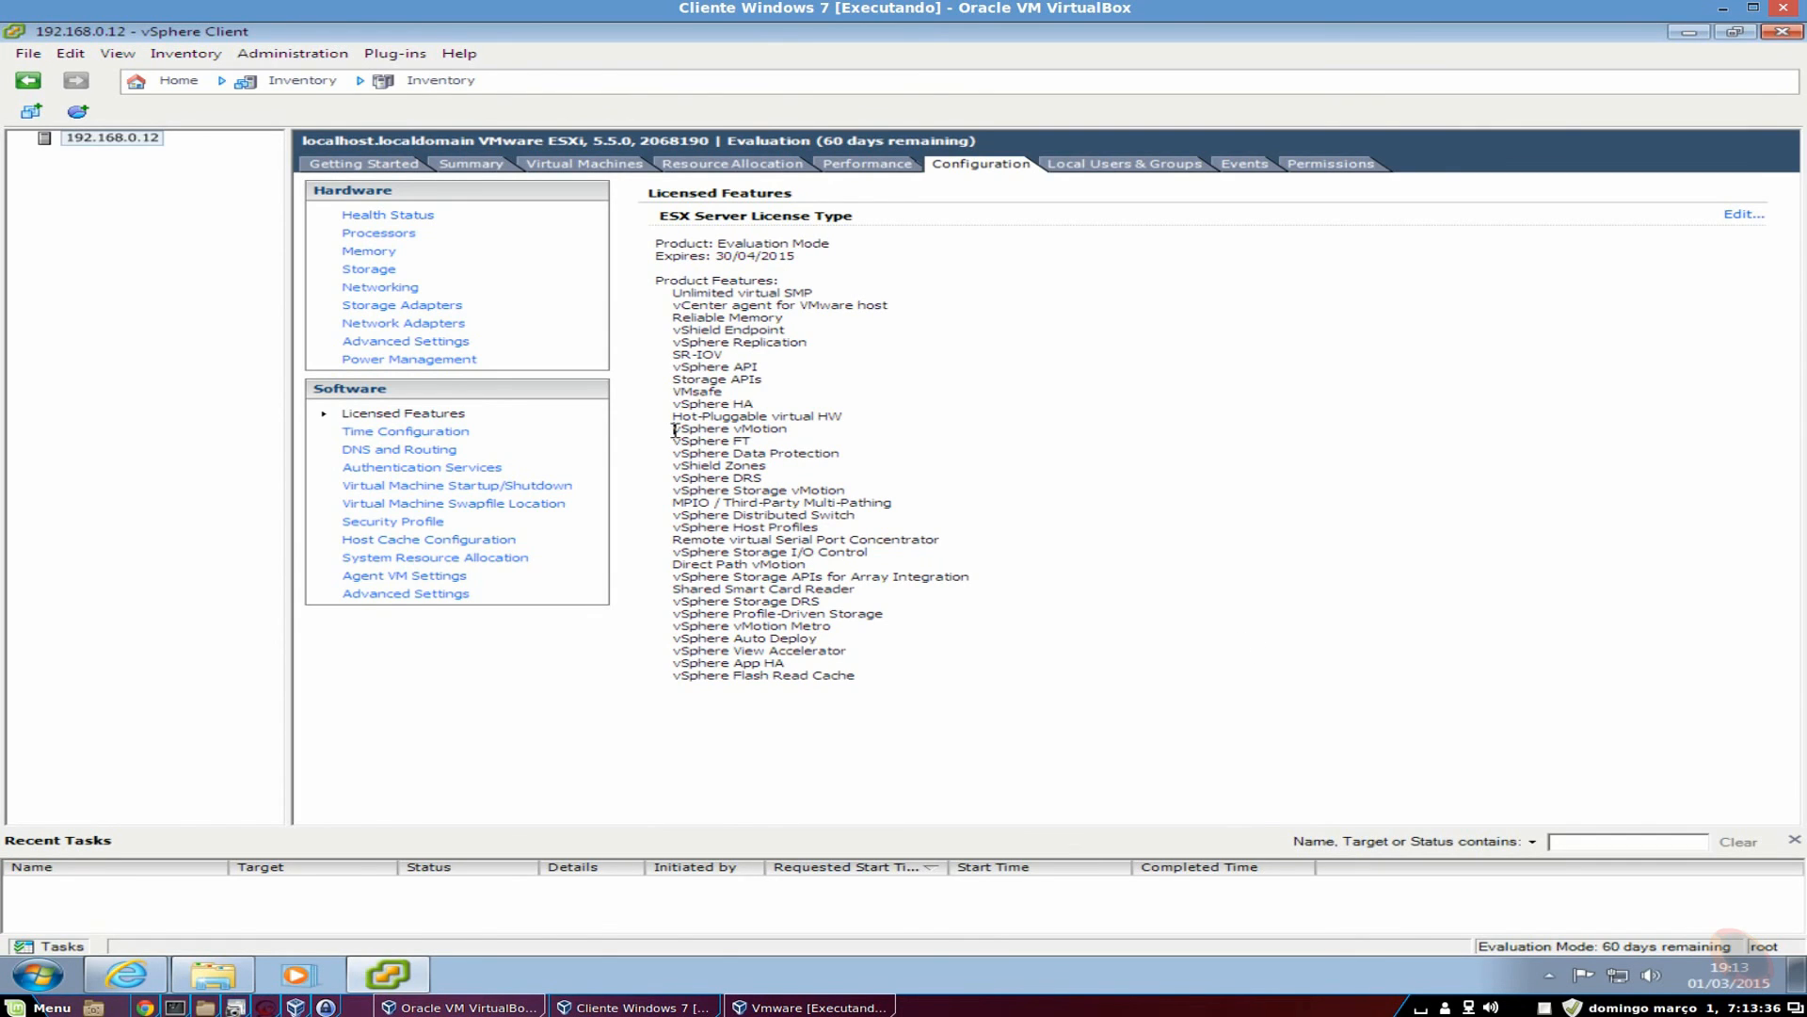
{"action": "left_click_drag", "start_coordinate": [674, 430], "coordinate": [812, 426]}
Review Time Configuration, DNS and Routing, VM Startup/Shutdown and Swapfile Location settings.
{"action": "left_click", "coordinate": [403, 432]}
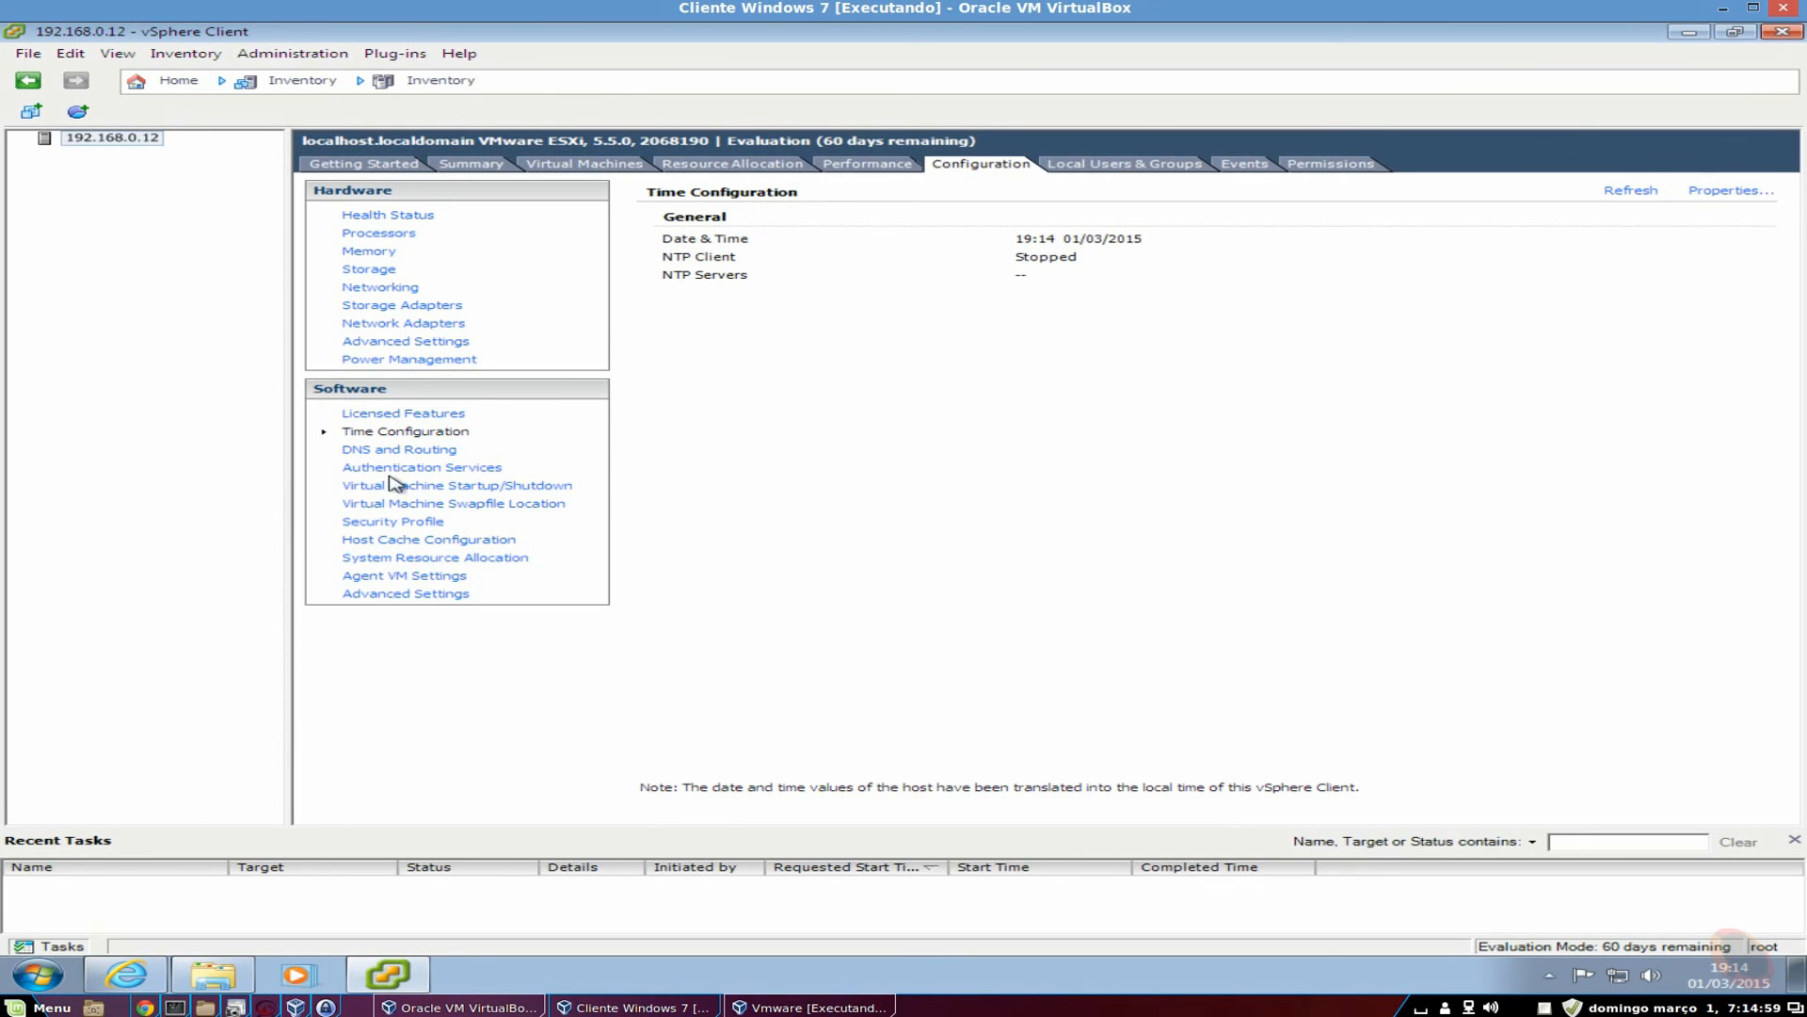
{"action": "left_click", "coordinate": [408, 452]}
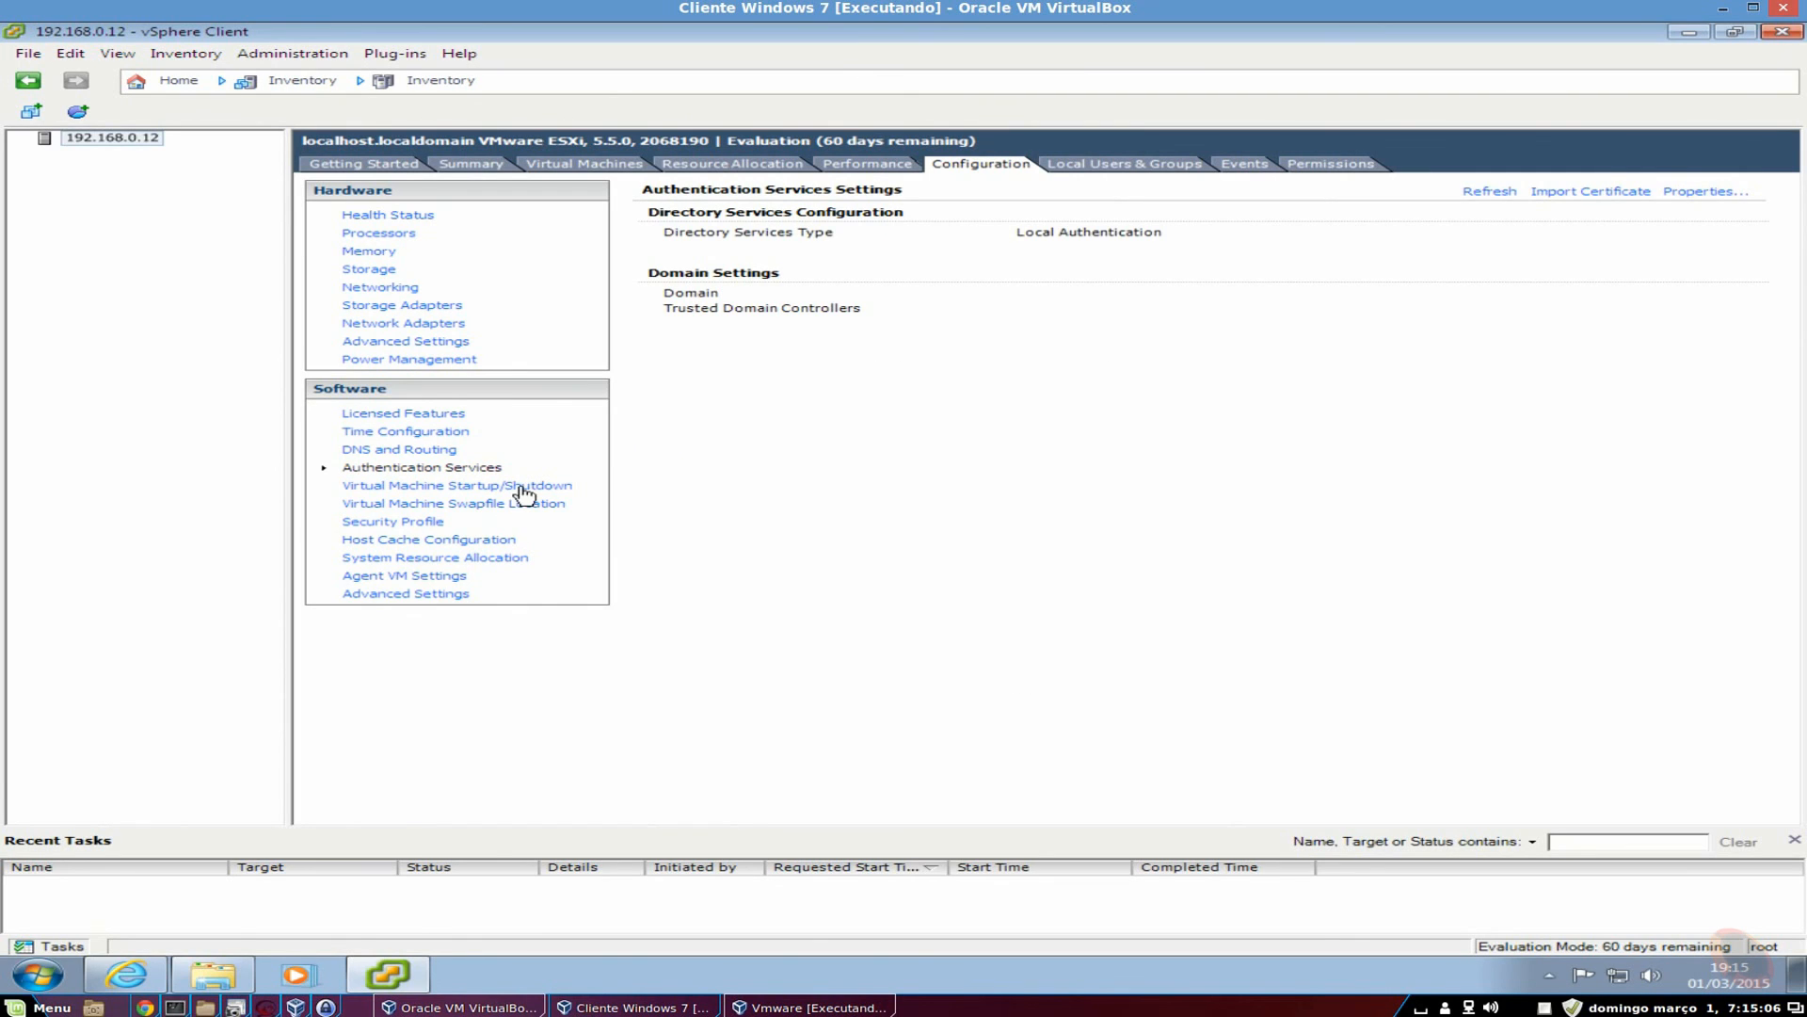
{"action": "left_click", "coordinate": [530, 490]}
{"action": "left_click", "coordinate": [452, 504]}
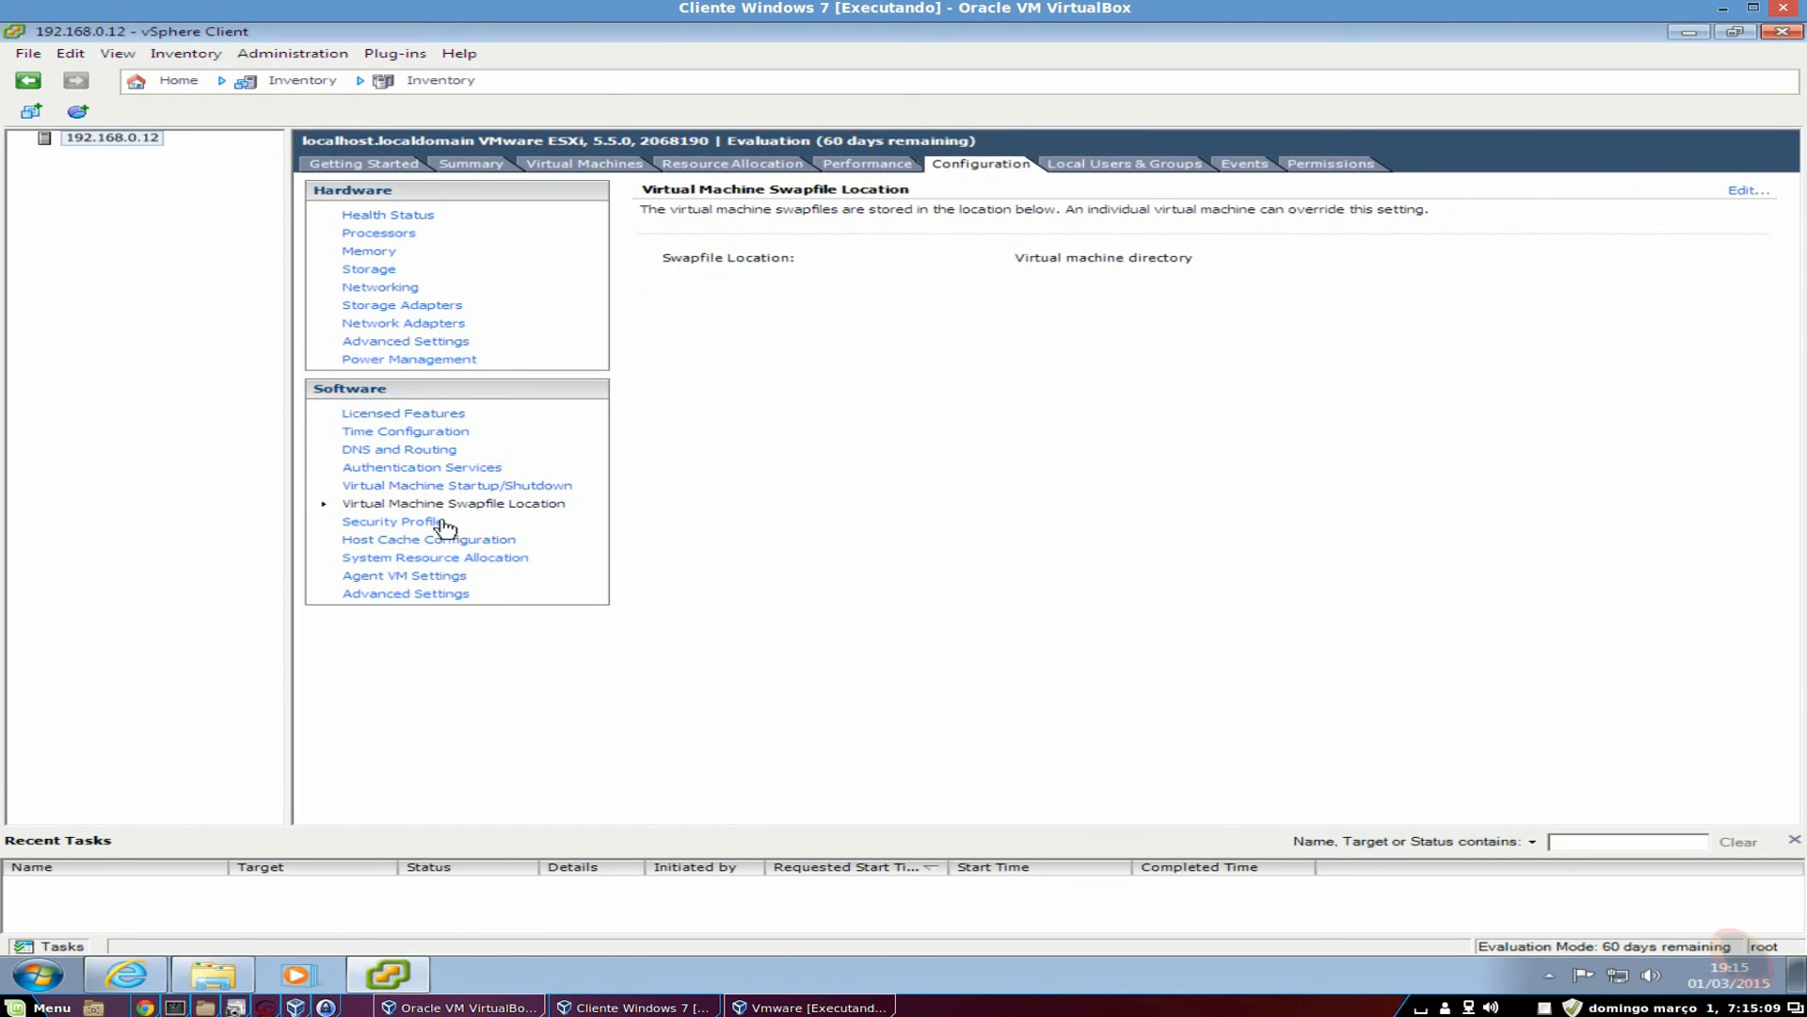
Look over the Security Profile, then show System Resource Allocation reserving 400 MHz and 1485 MB.
{"action": "left_click", "coordinate": [435, 522]}
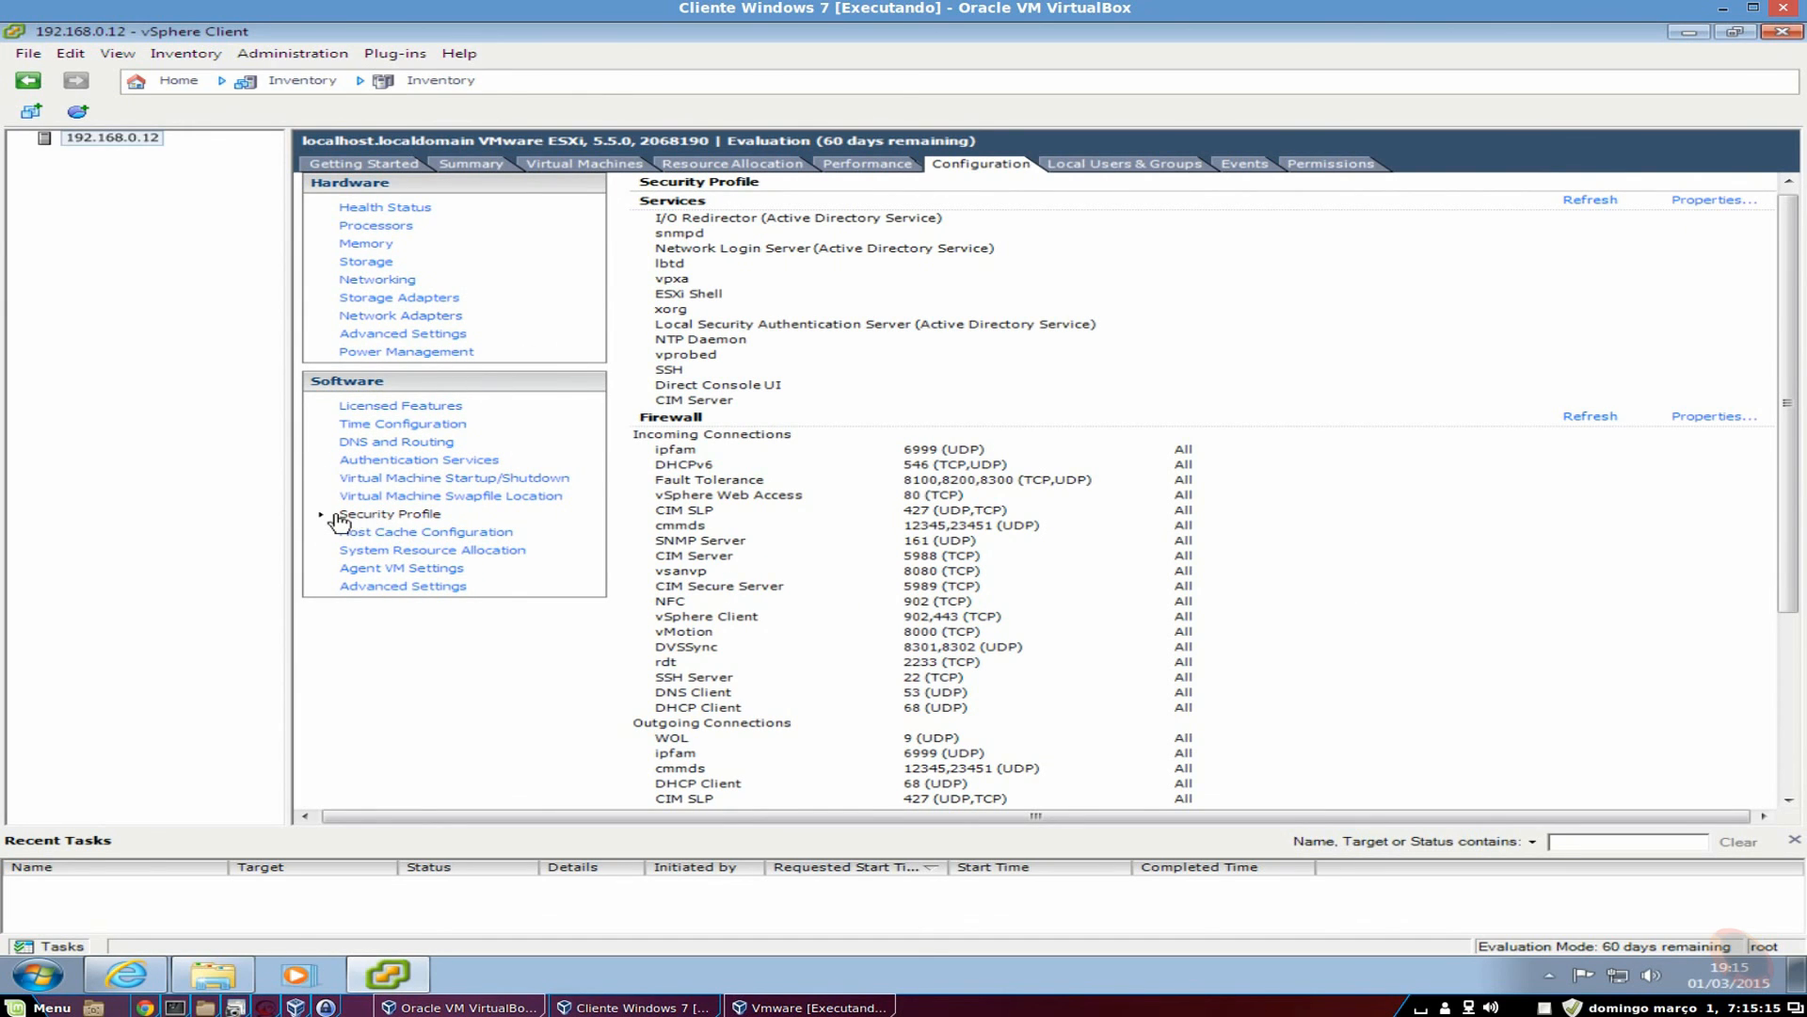
{"action": "left_click_drag", "start_coordinate": [1770, 576], "coordinate": [1784, 417]}
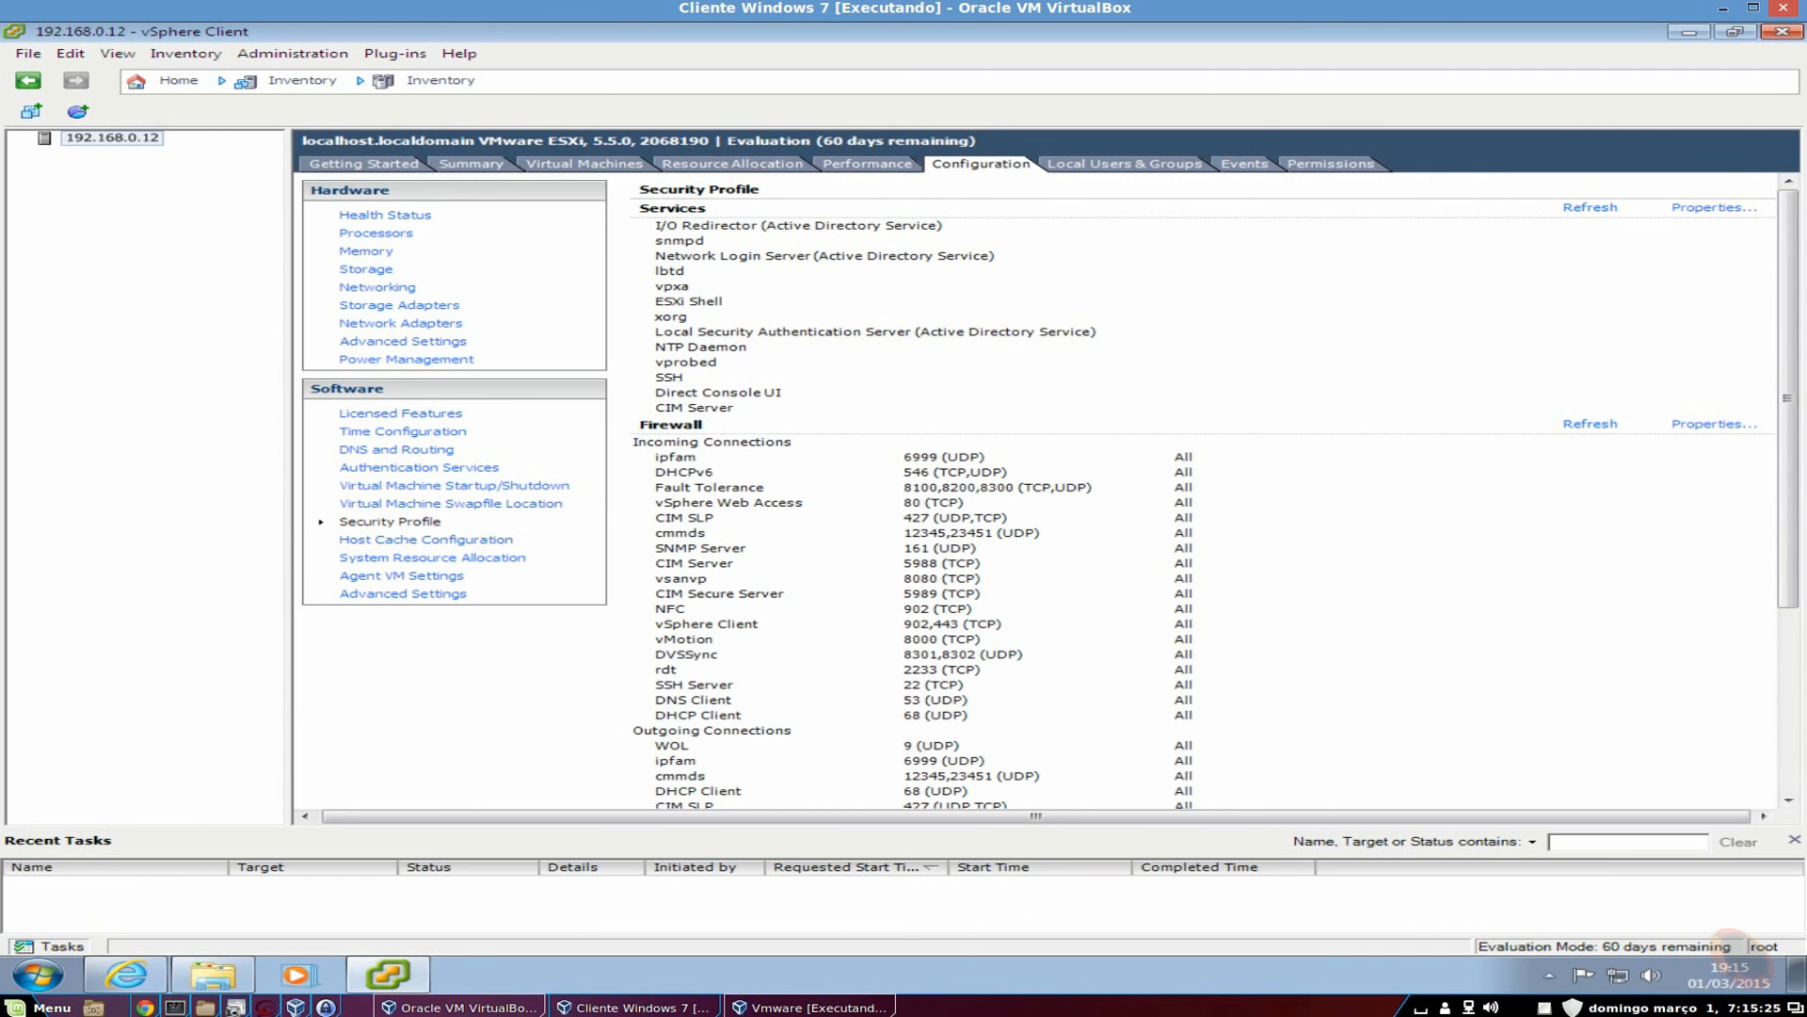
{"action": "scroll", "coordinate": [1379, 565], "scroll_direction": "down", "scroll_amount": 5}
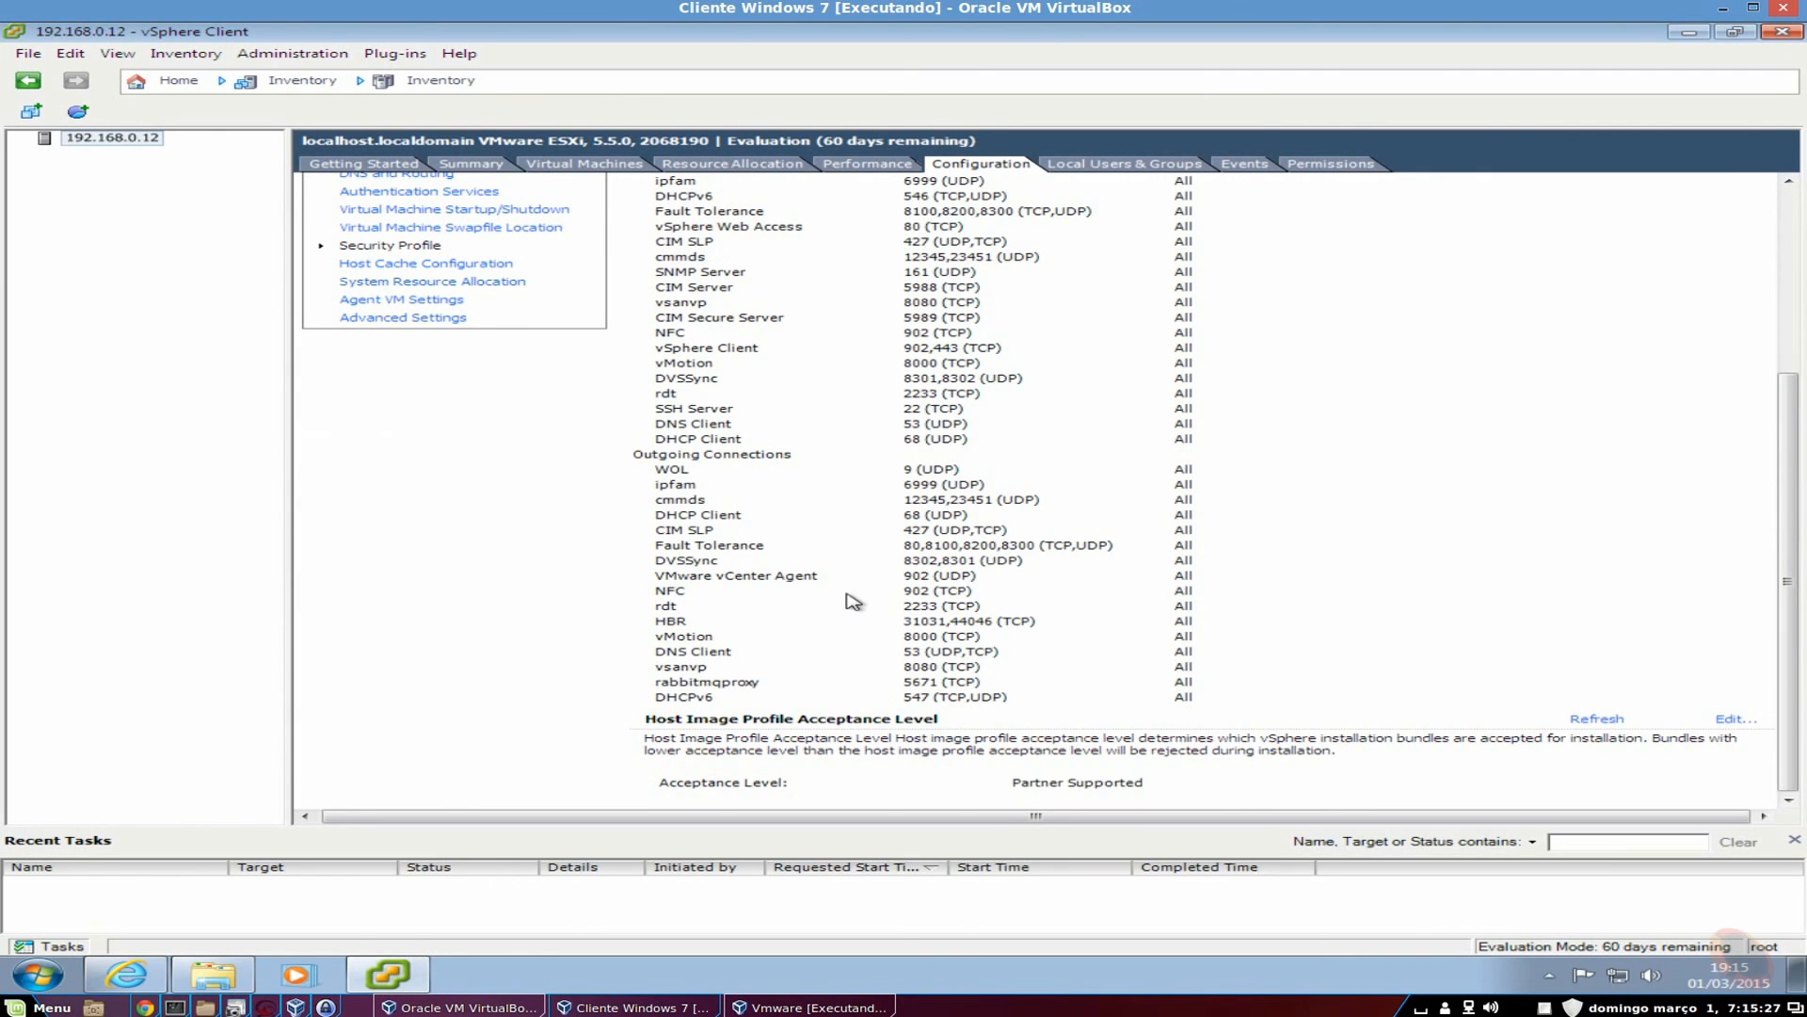
{"action": "scroll", "coordinate": [856, 602], "scroll_direction": "up", "scroll_amount": 5}
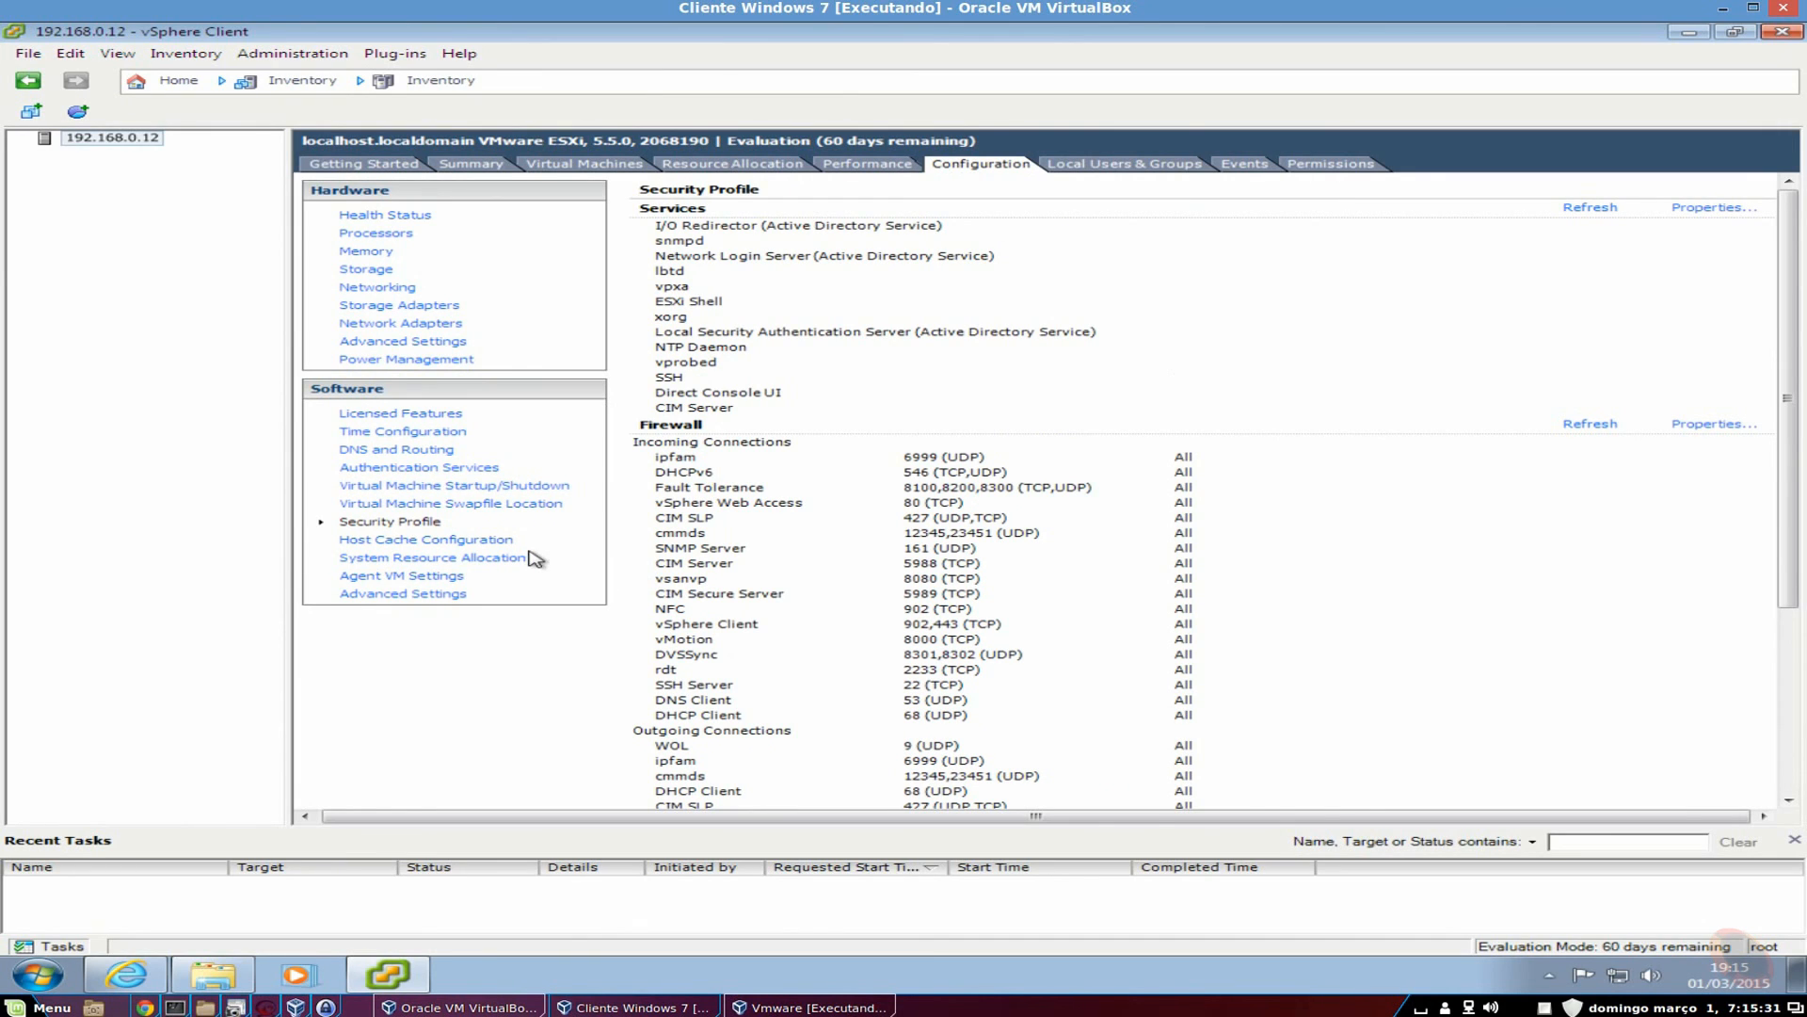
{"action": "left_click", "coordinate": [489, 557]}
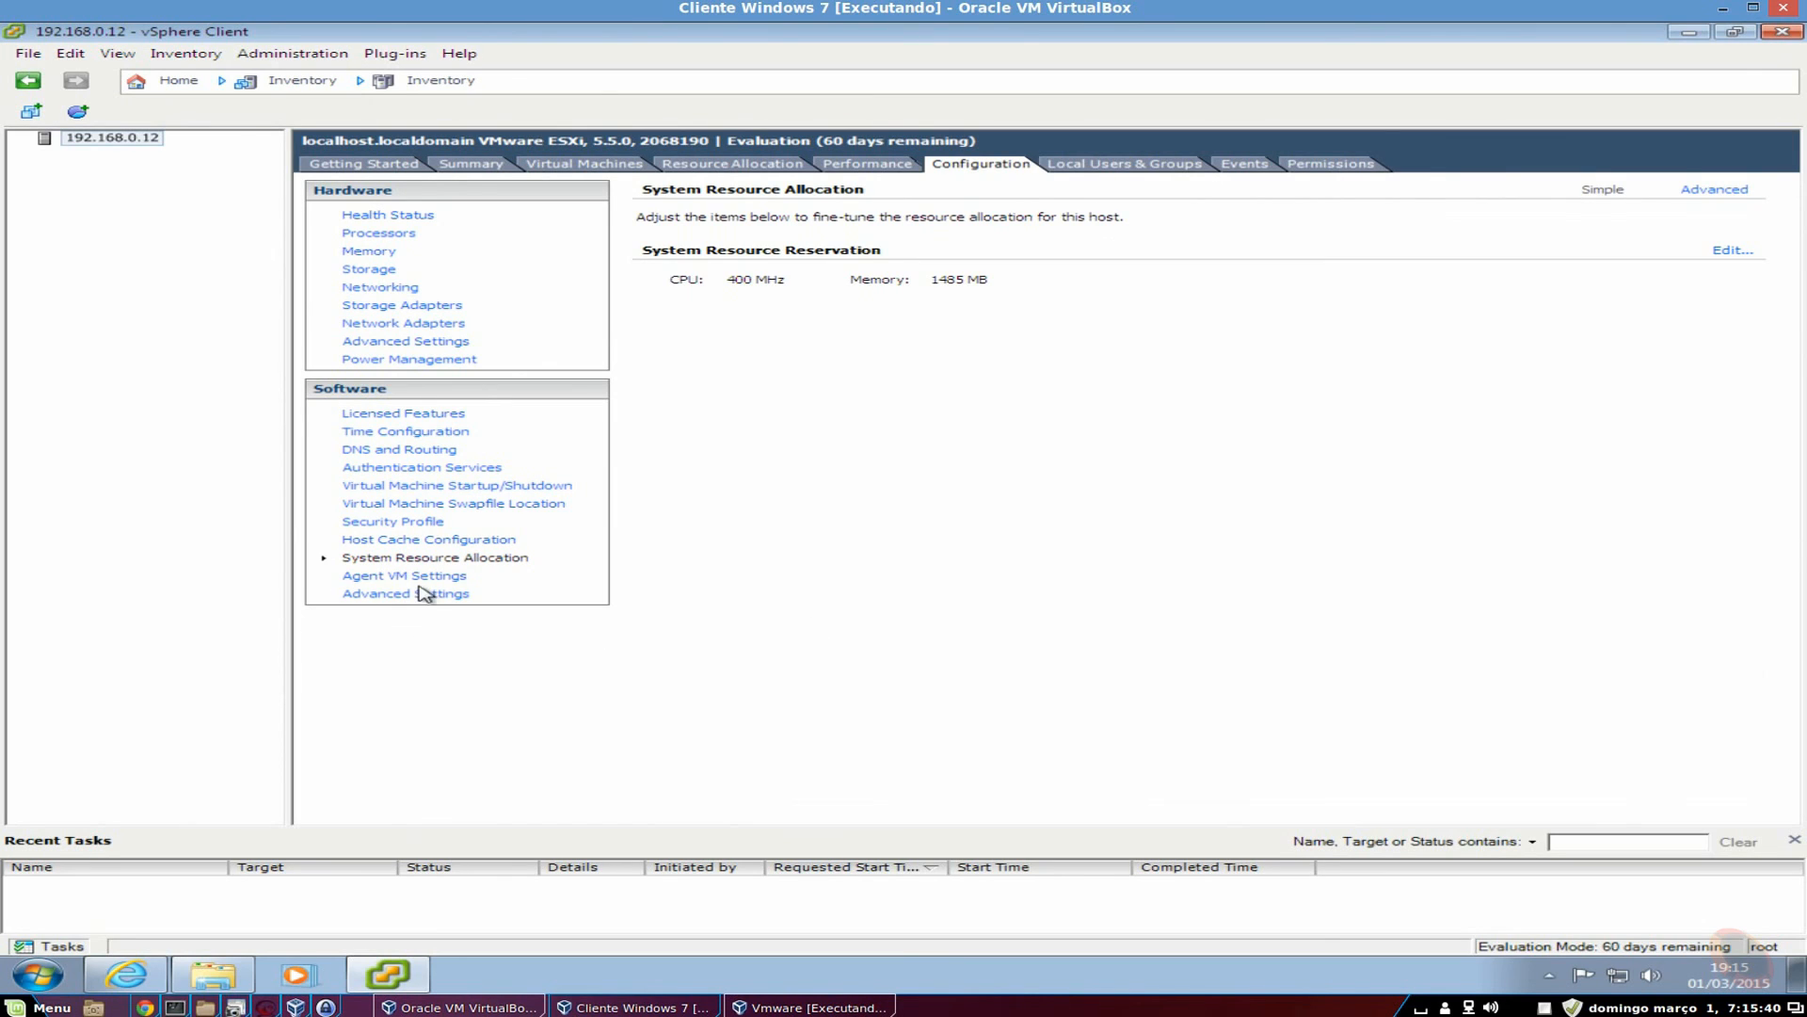
{"action": "left_click", "coordinate": [322, 559]}
{"action": "left_click", "coordinate": [1743, 257]}
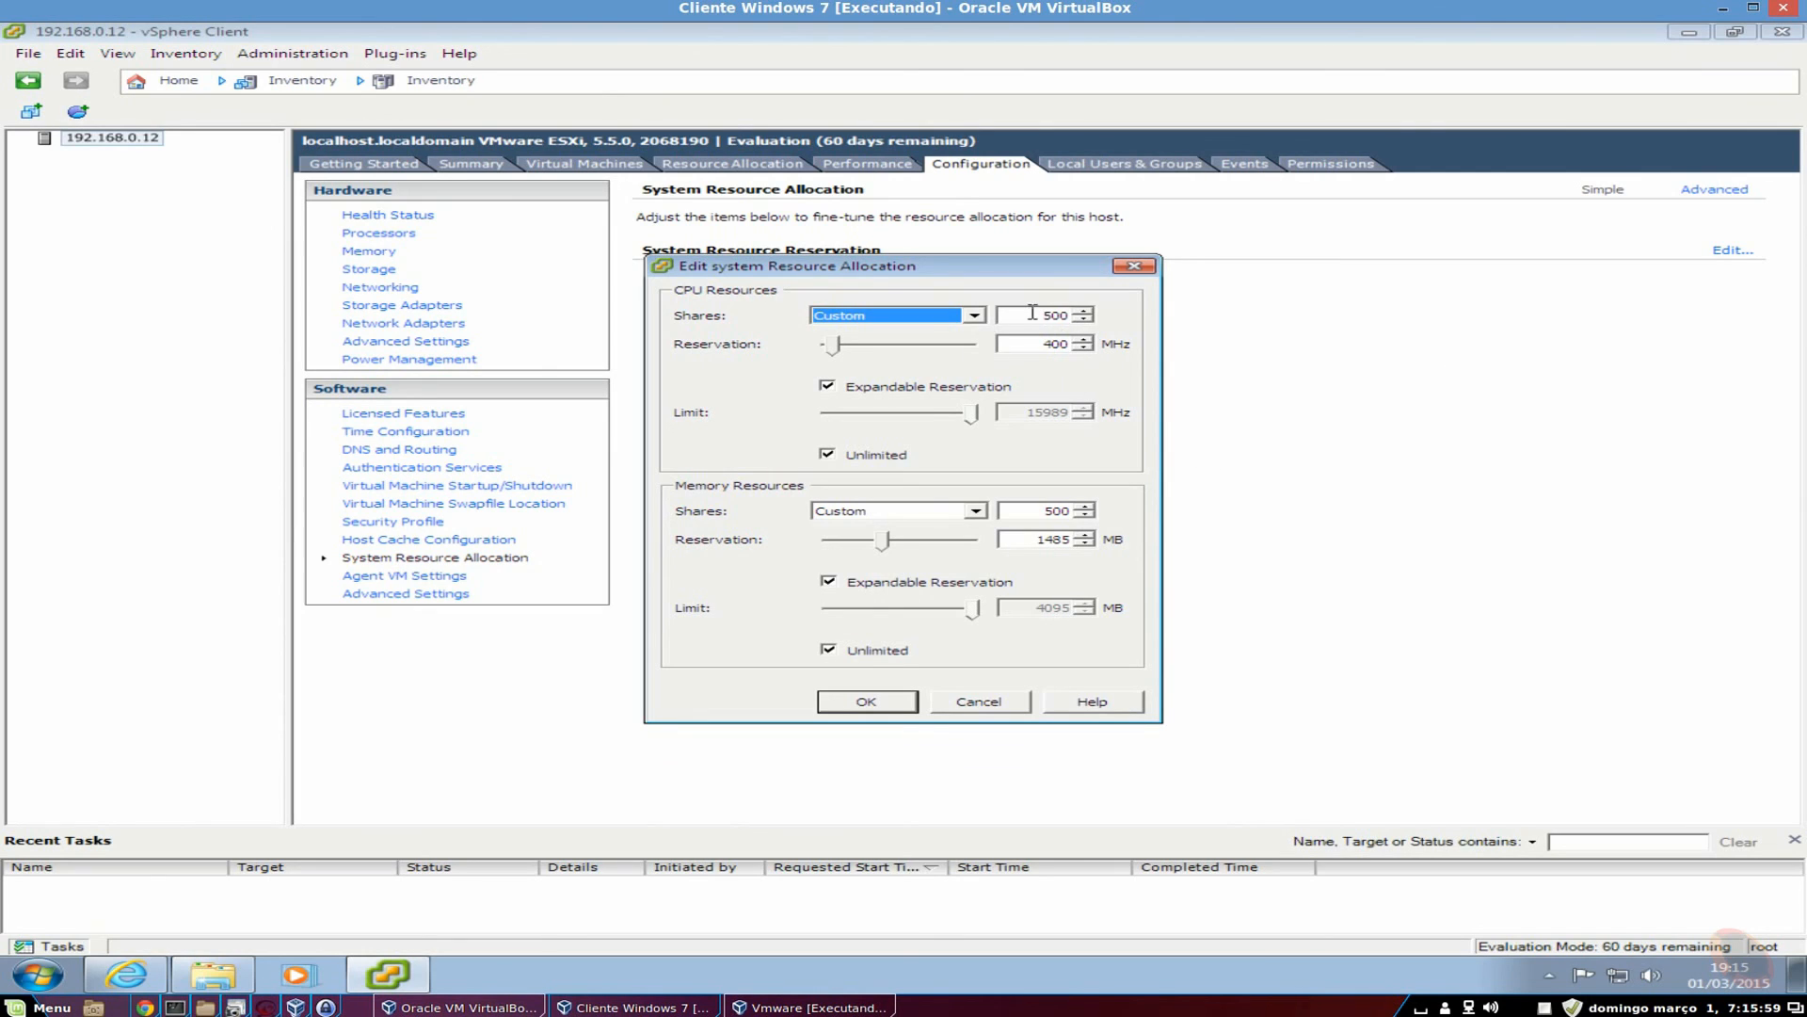
{"action": "left_click", "coordinate": [975, 316]}
{"action": "left_click", "coordinate": [975, 316]}
{"action": "left_click", "coordinate": [1134, 267]}
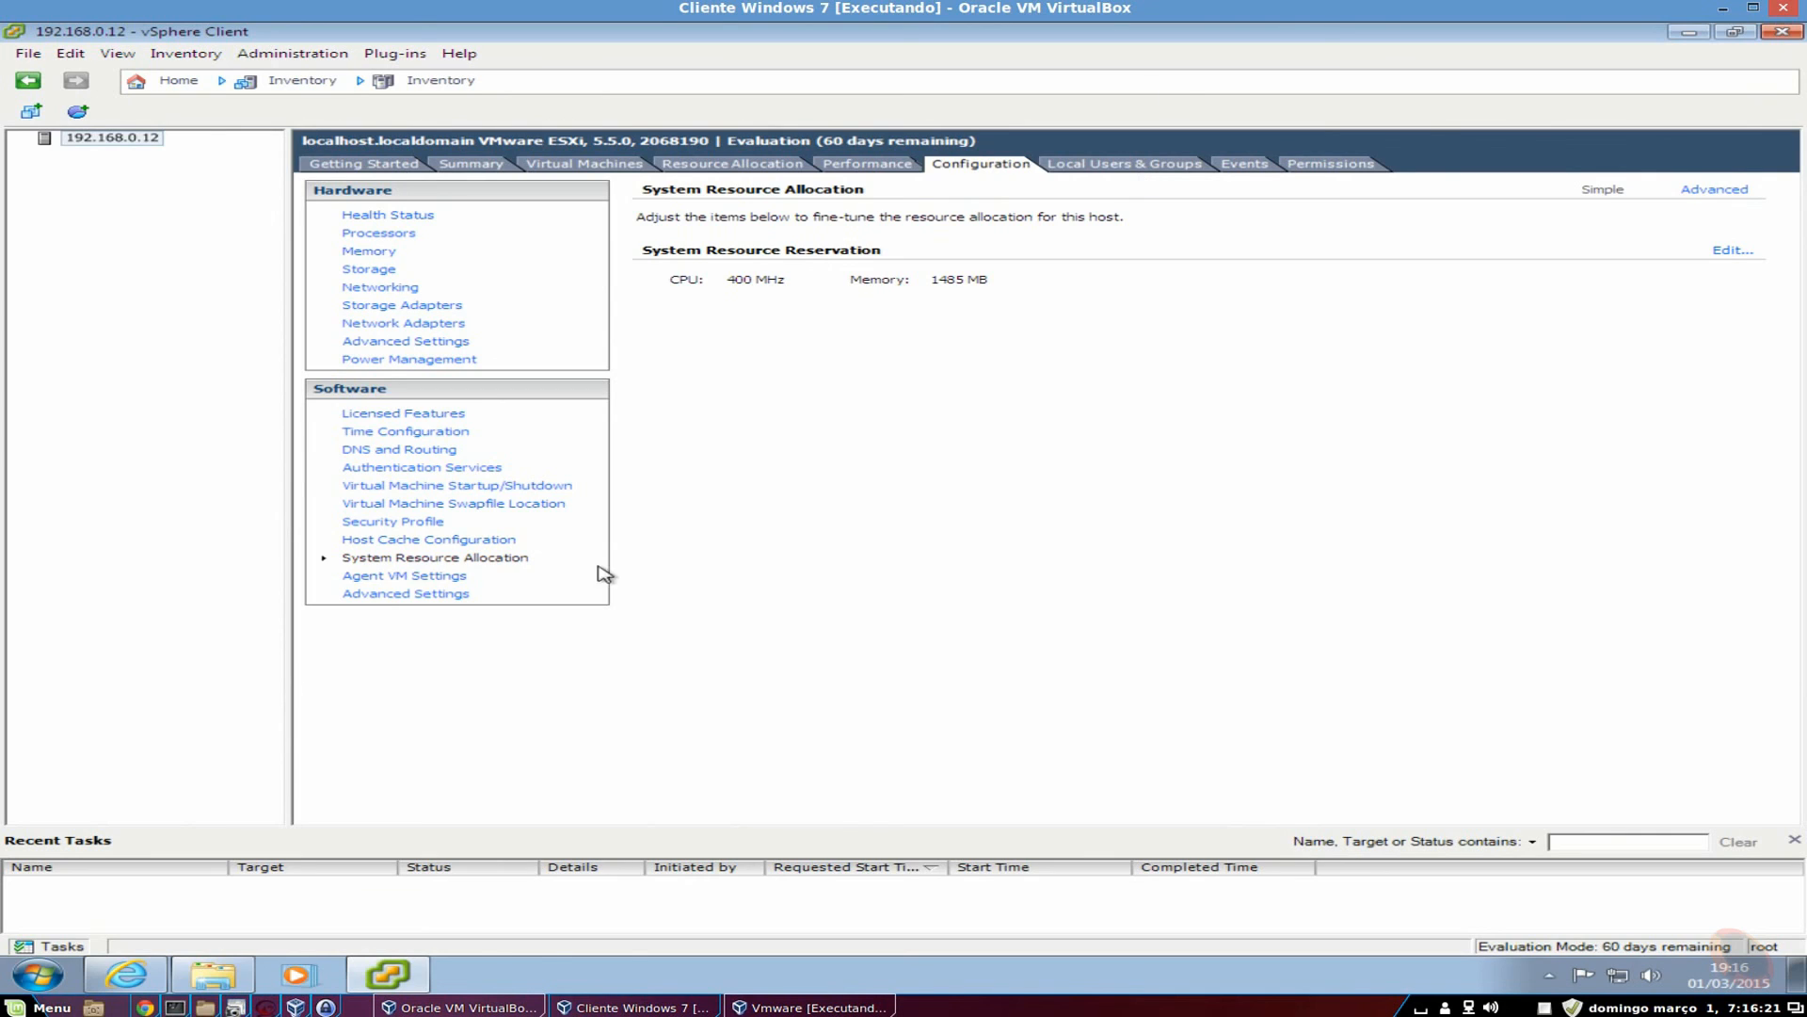
View Agent VM Settings, browse and cancel Advanced Settings, then list users root, vpxuser and dcui.
{"action": "left_click", "coordinate": [368, 581]}
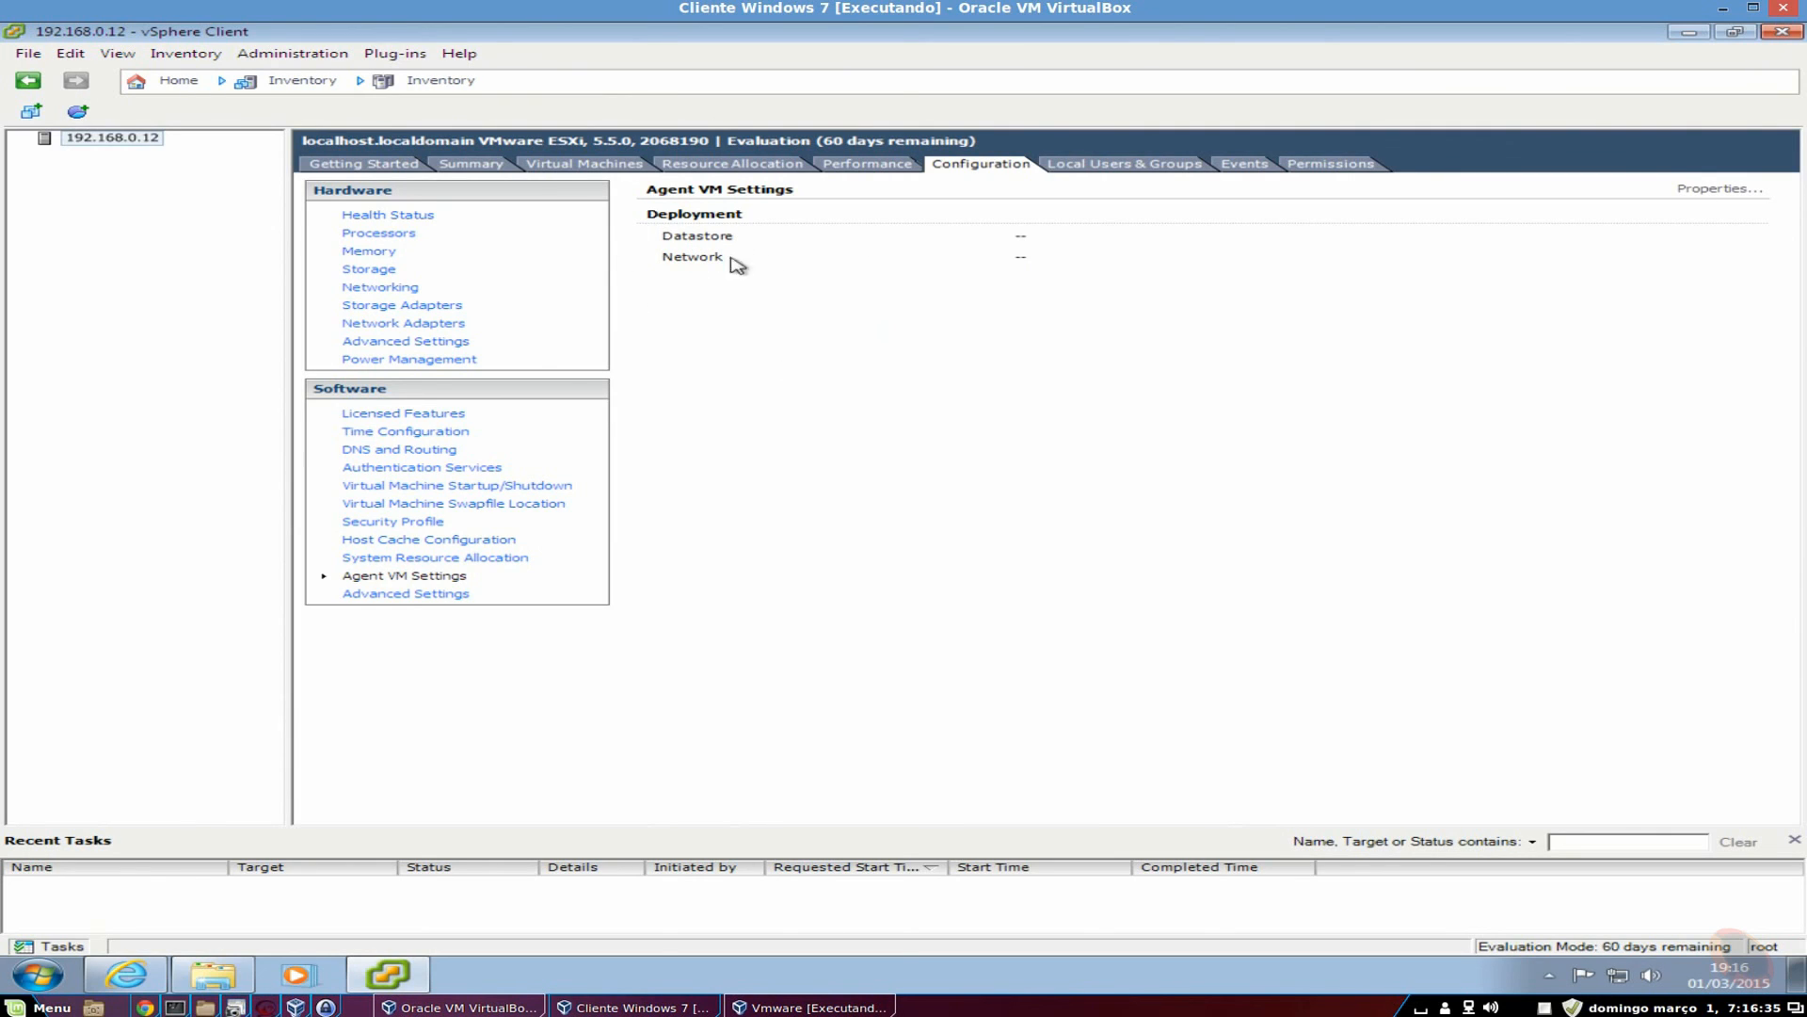
{"action": "left_click", "coordinate": [468, 595]}
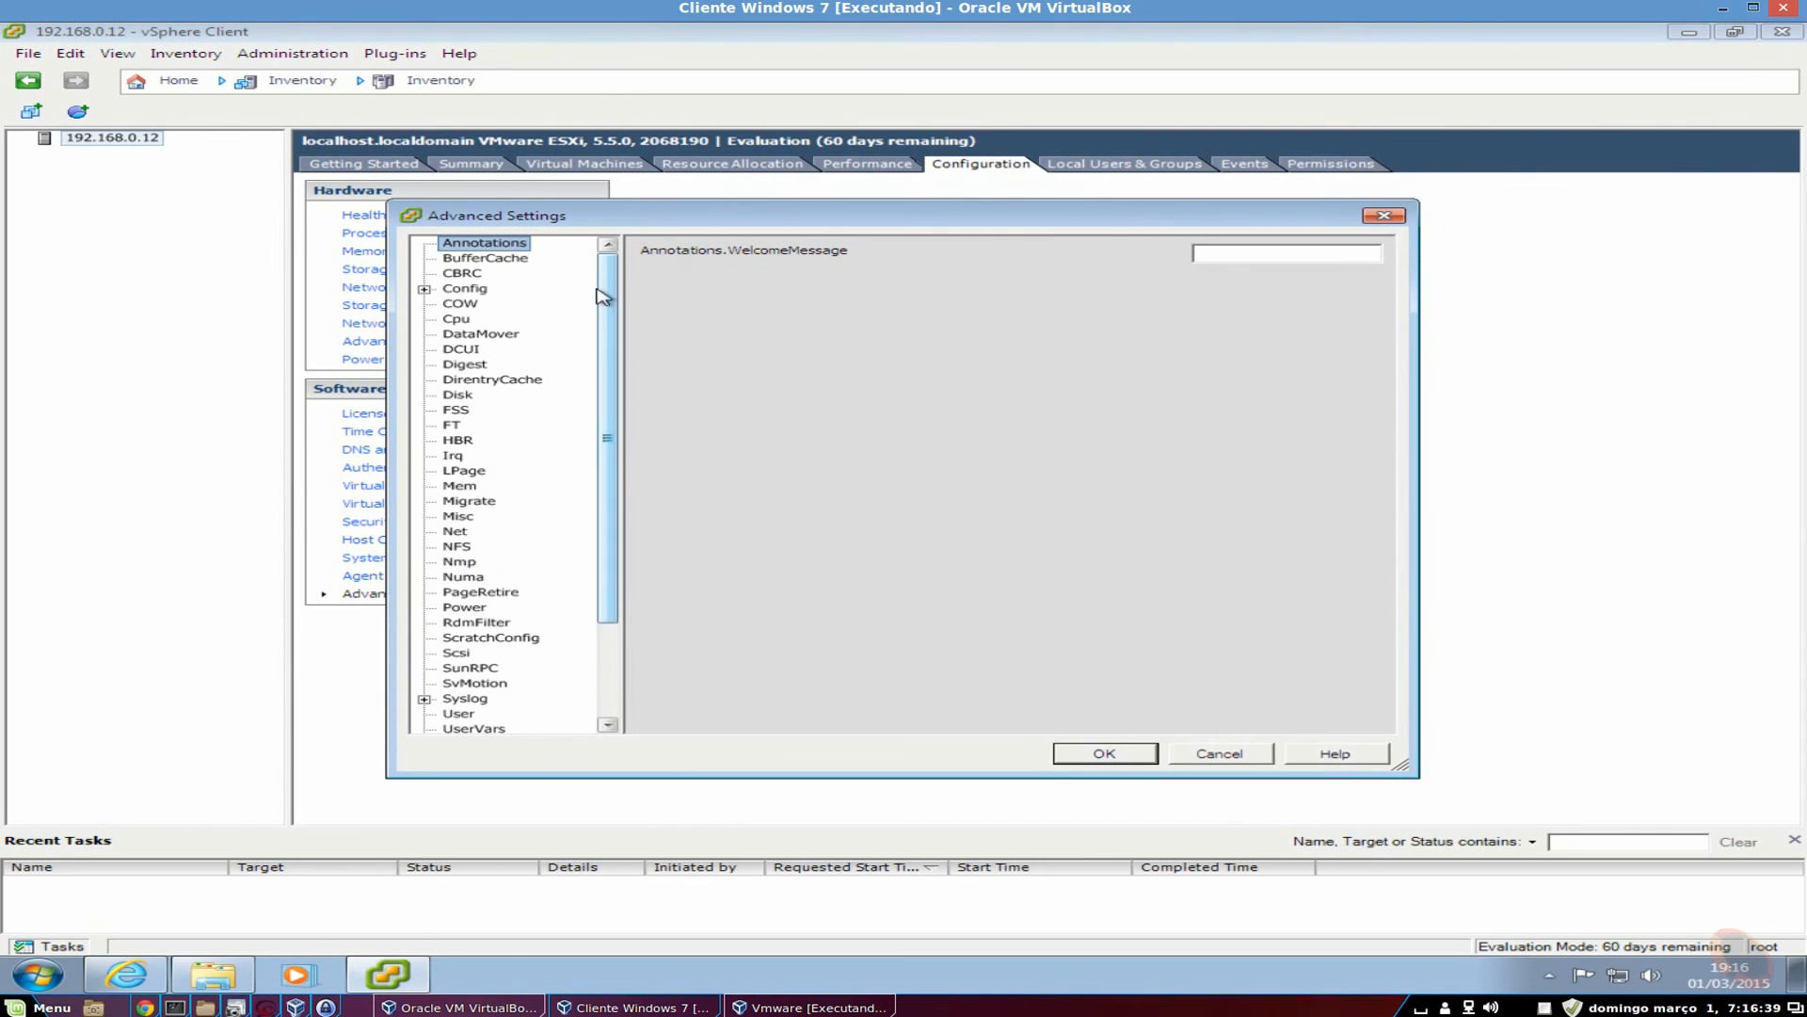
{"action": "left_click_drag", "start_coordinate": [614, 278], "coordinate": [608, 414]}
{"action": "left_click_drag", "start_coordinate": [611, 557], "coordinate": [614, 457]}
{"action": "left_click_drag", "start_coordinate": [610, 386], "coordinate": [619, 577]}
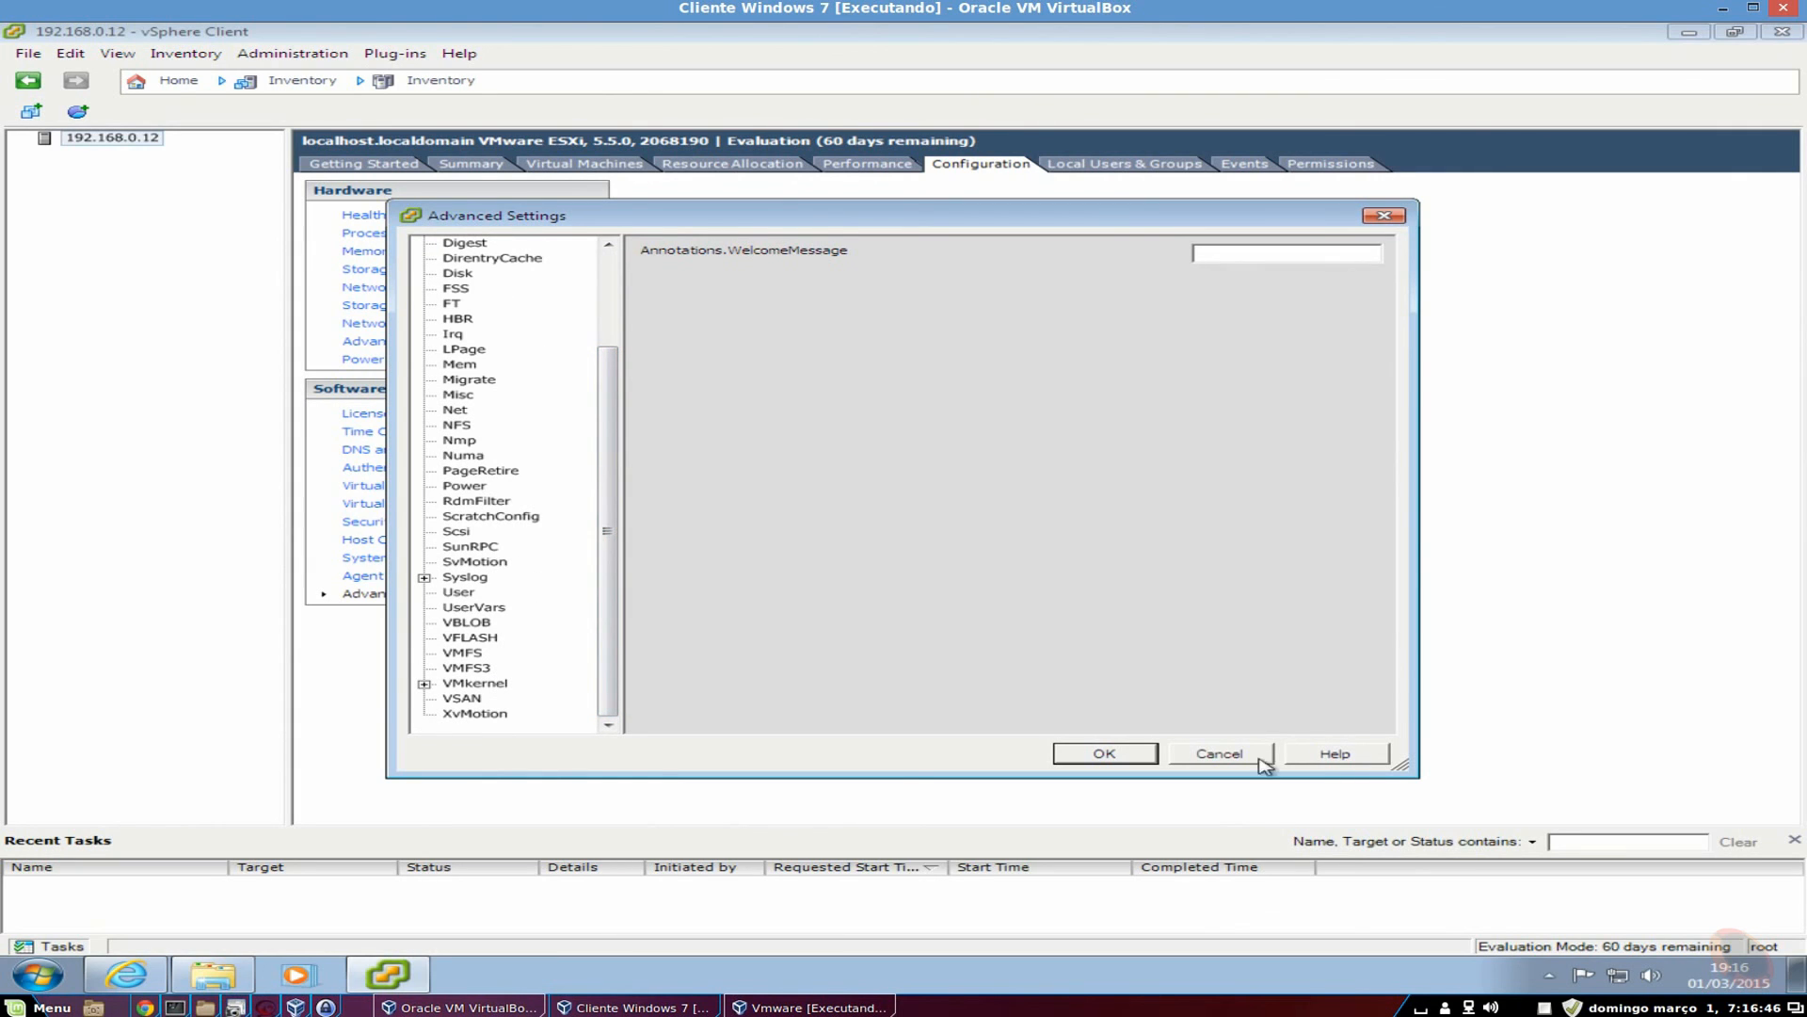
{"action": "left_click", "coordinate": [1219, 758]}
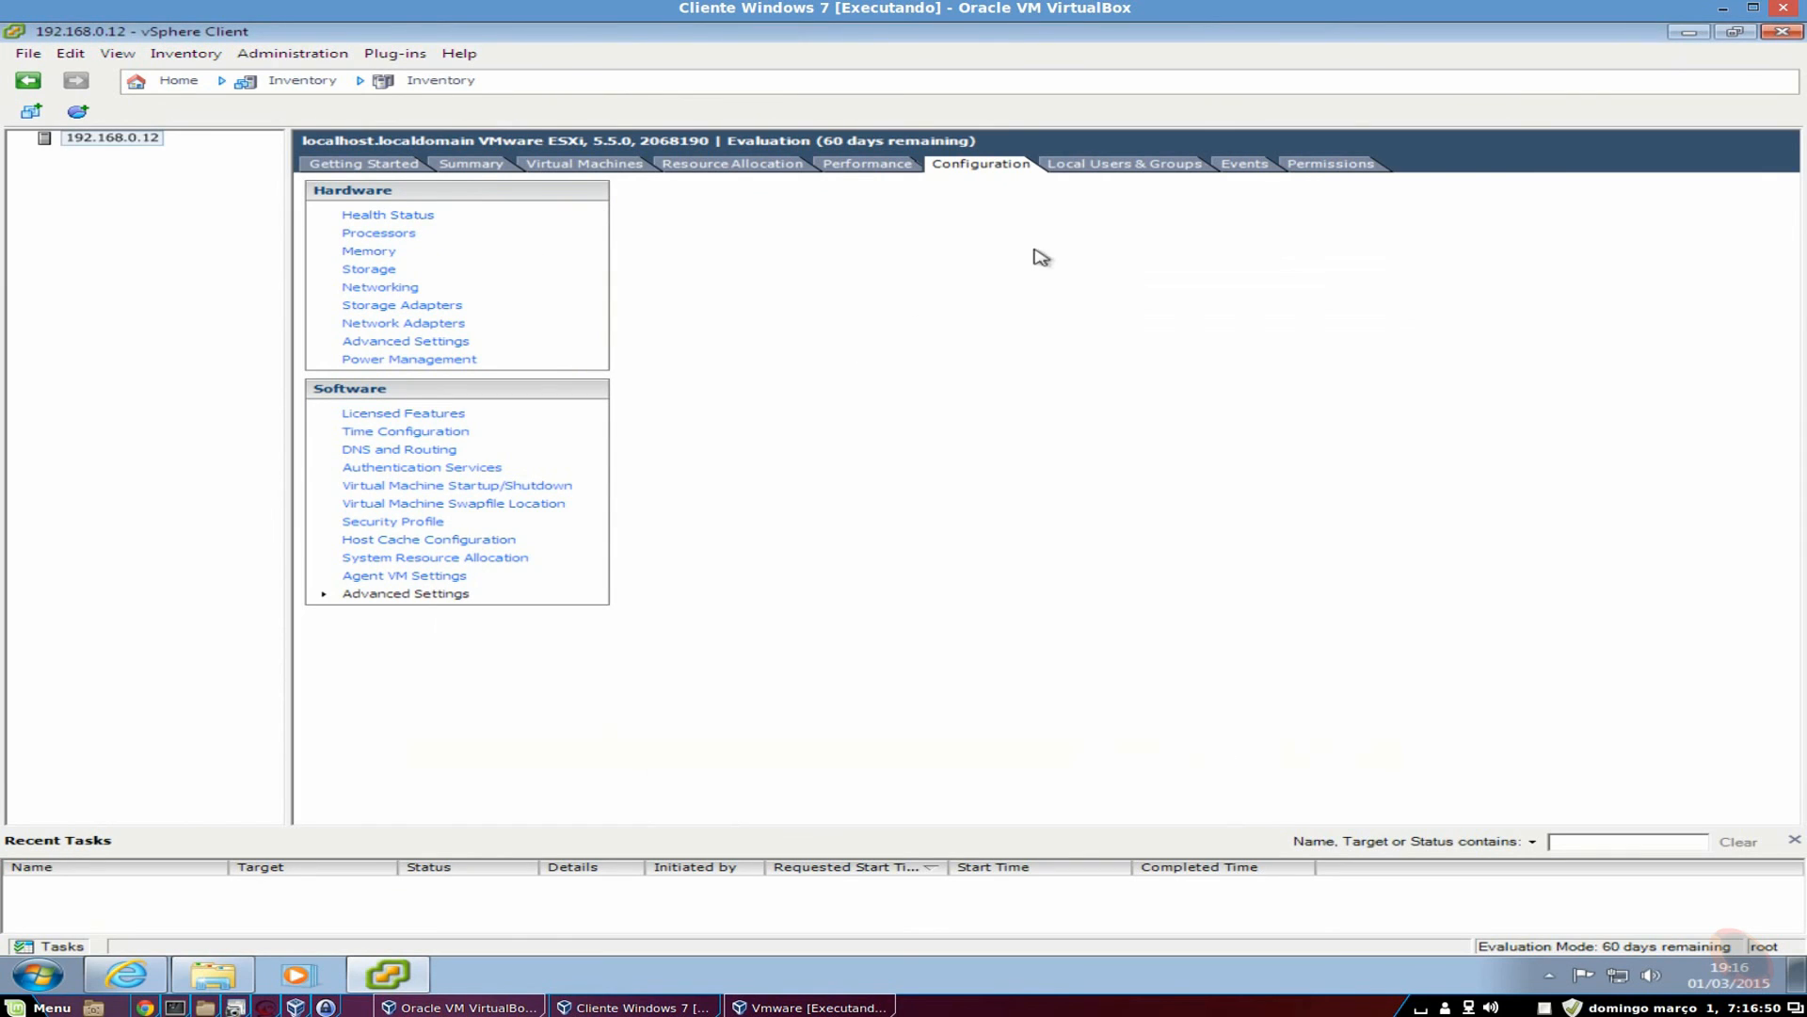
{"action": "left_click", "coordinate": [1119, 163]}
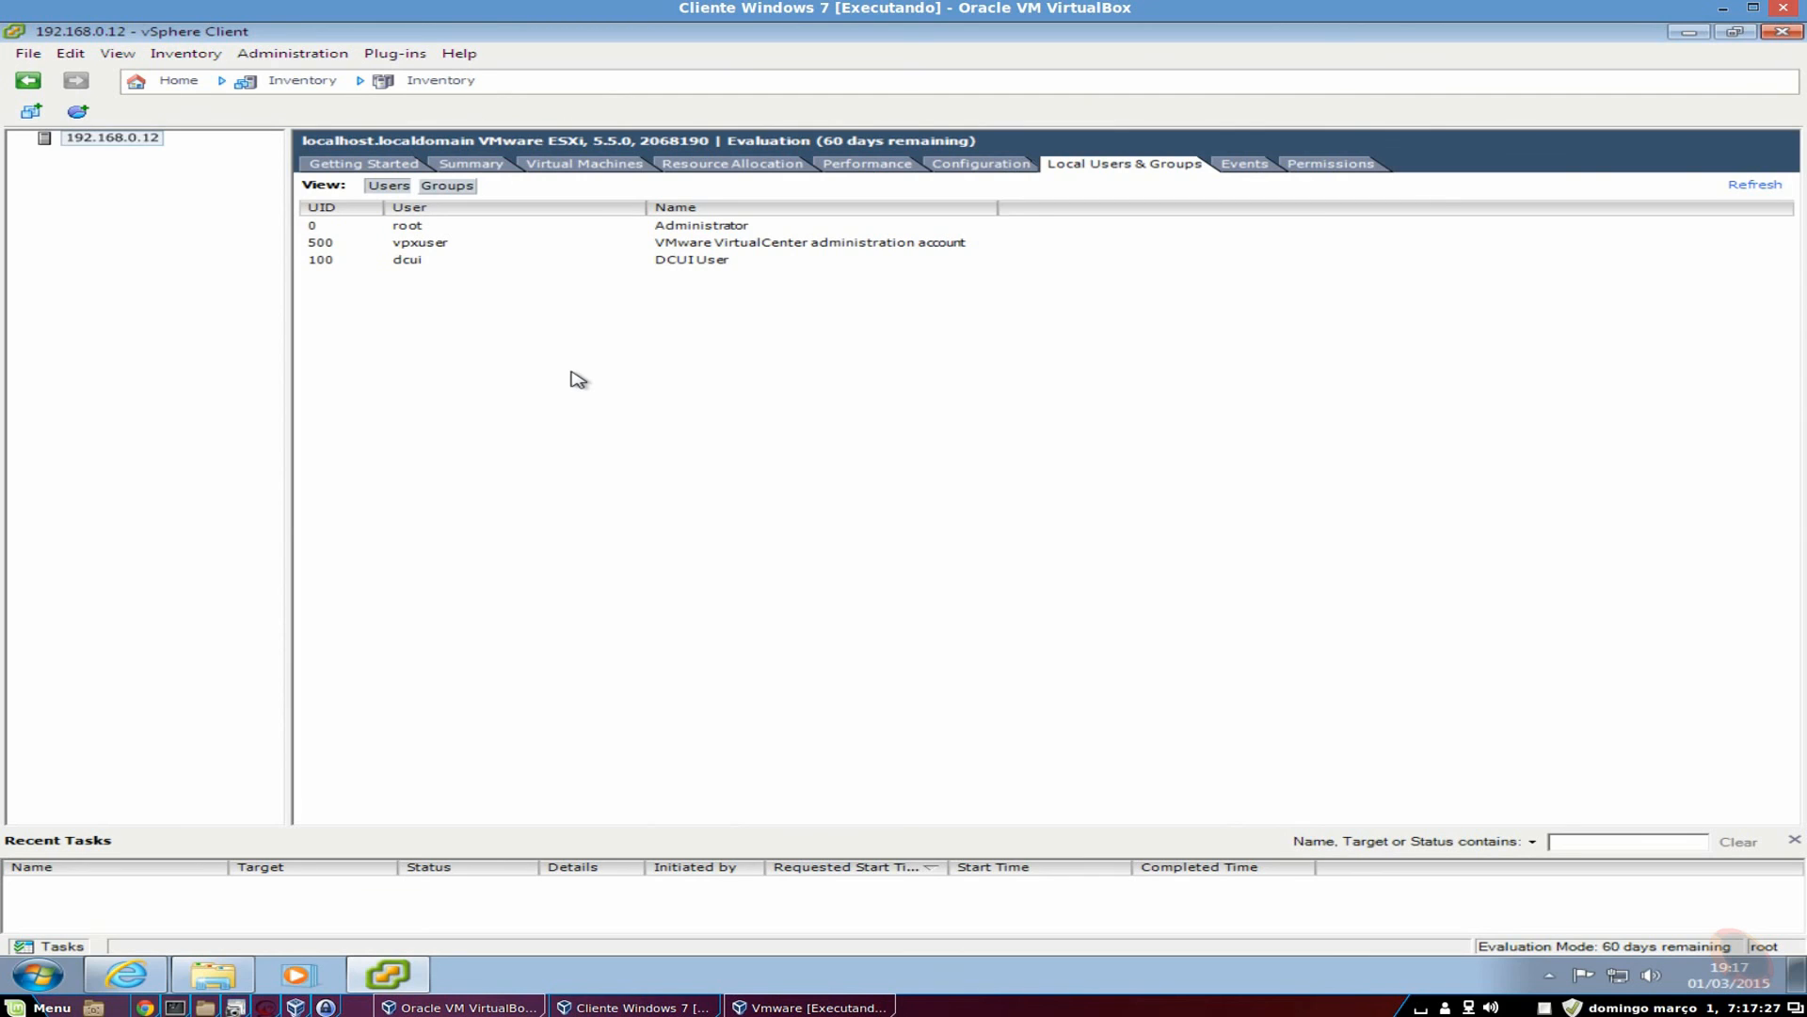
Browse the Events log and Permissions table, selecting the last entry, then return to Getting Started.
{"action": "left_click", "coordinate": [1243, 166]}
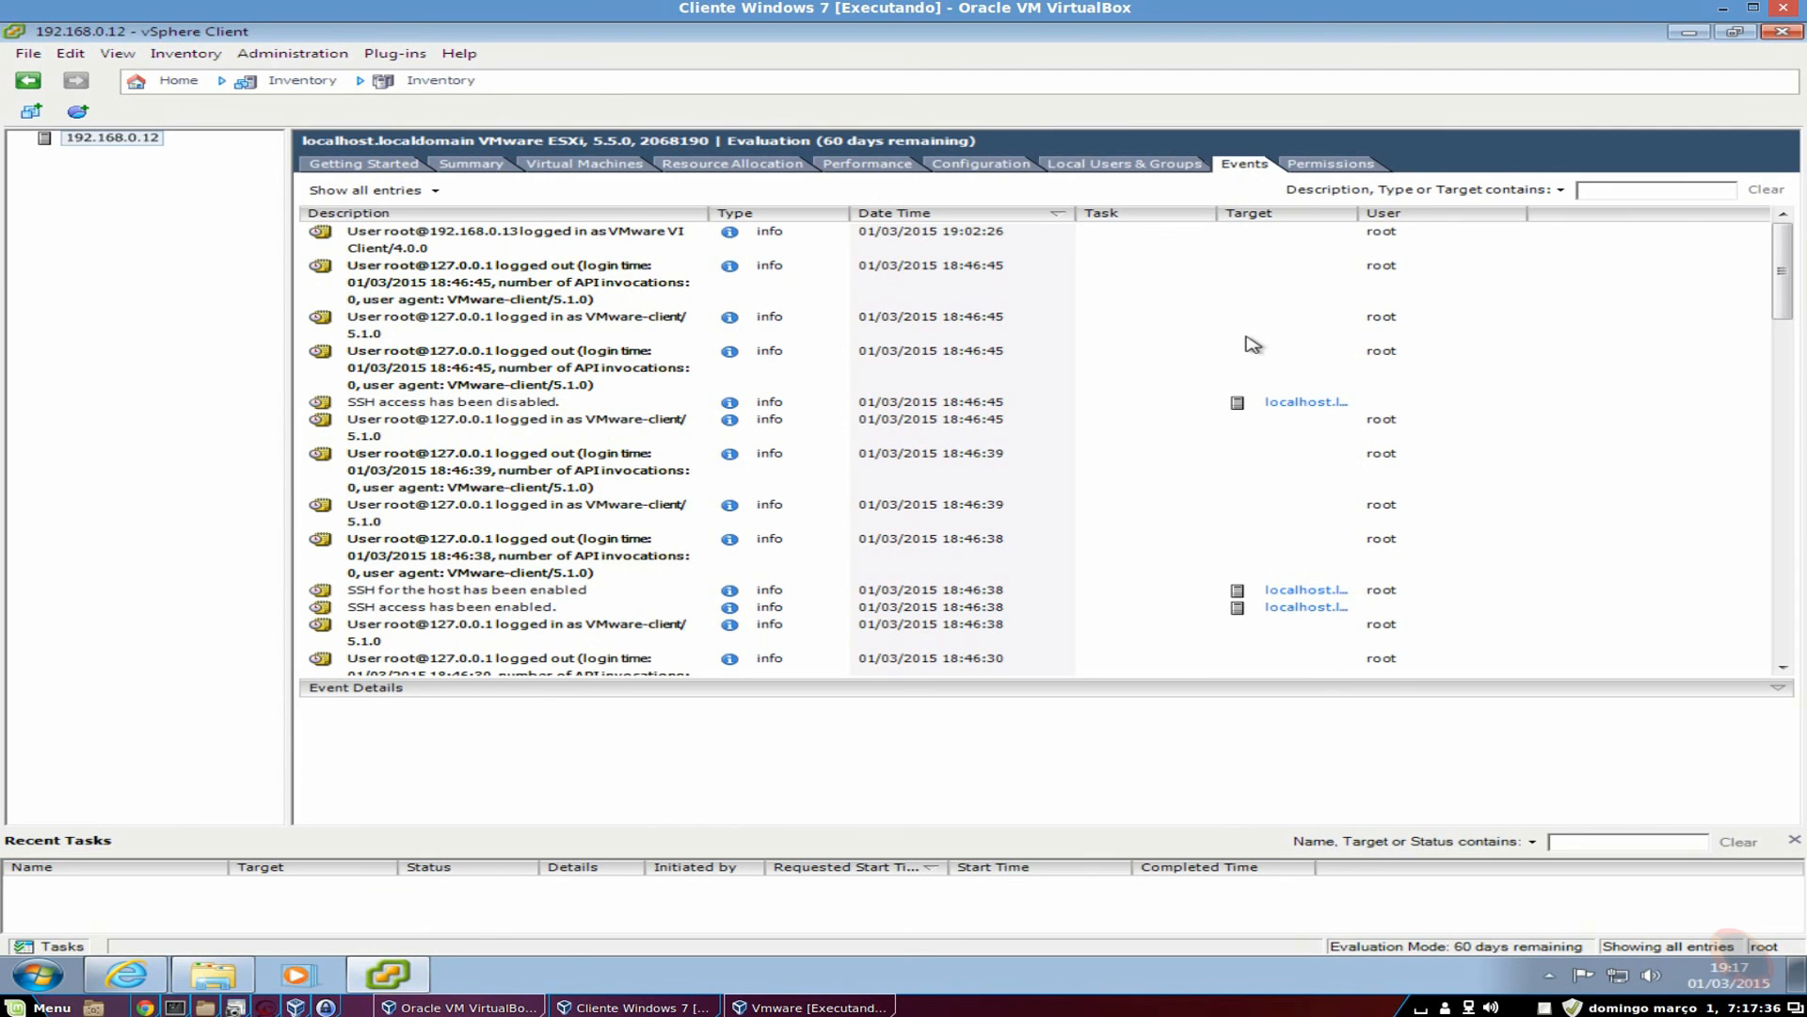
{"action": "mouse_move", "coordinate": [1789, 246]}
{"action": "left_mouse_down"}
{"action": "mouse_move", "coordinate": [1775, 518]}
{"action": "mouse_move", "coordinate": [1776, 246]}
{"action": "left_mouse_up"}
{"action": "left_click", "coordinate": [1328, 167]}
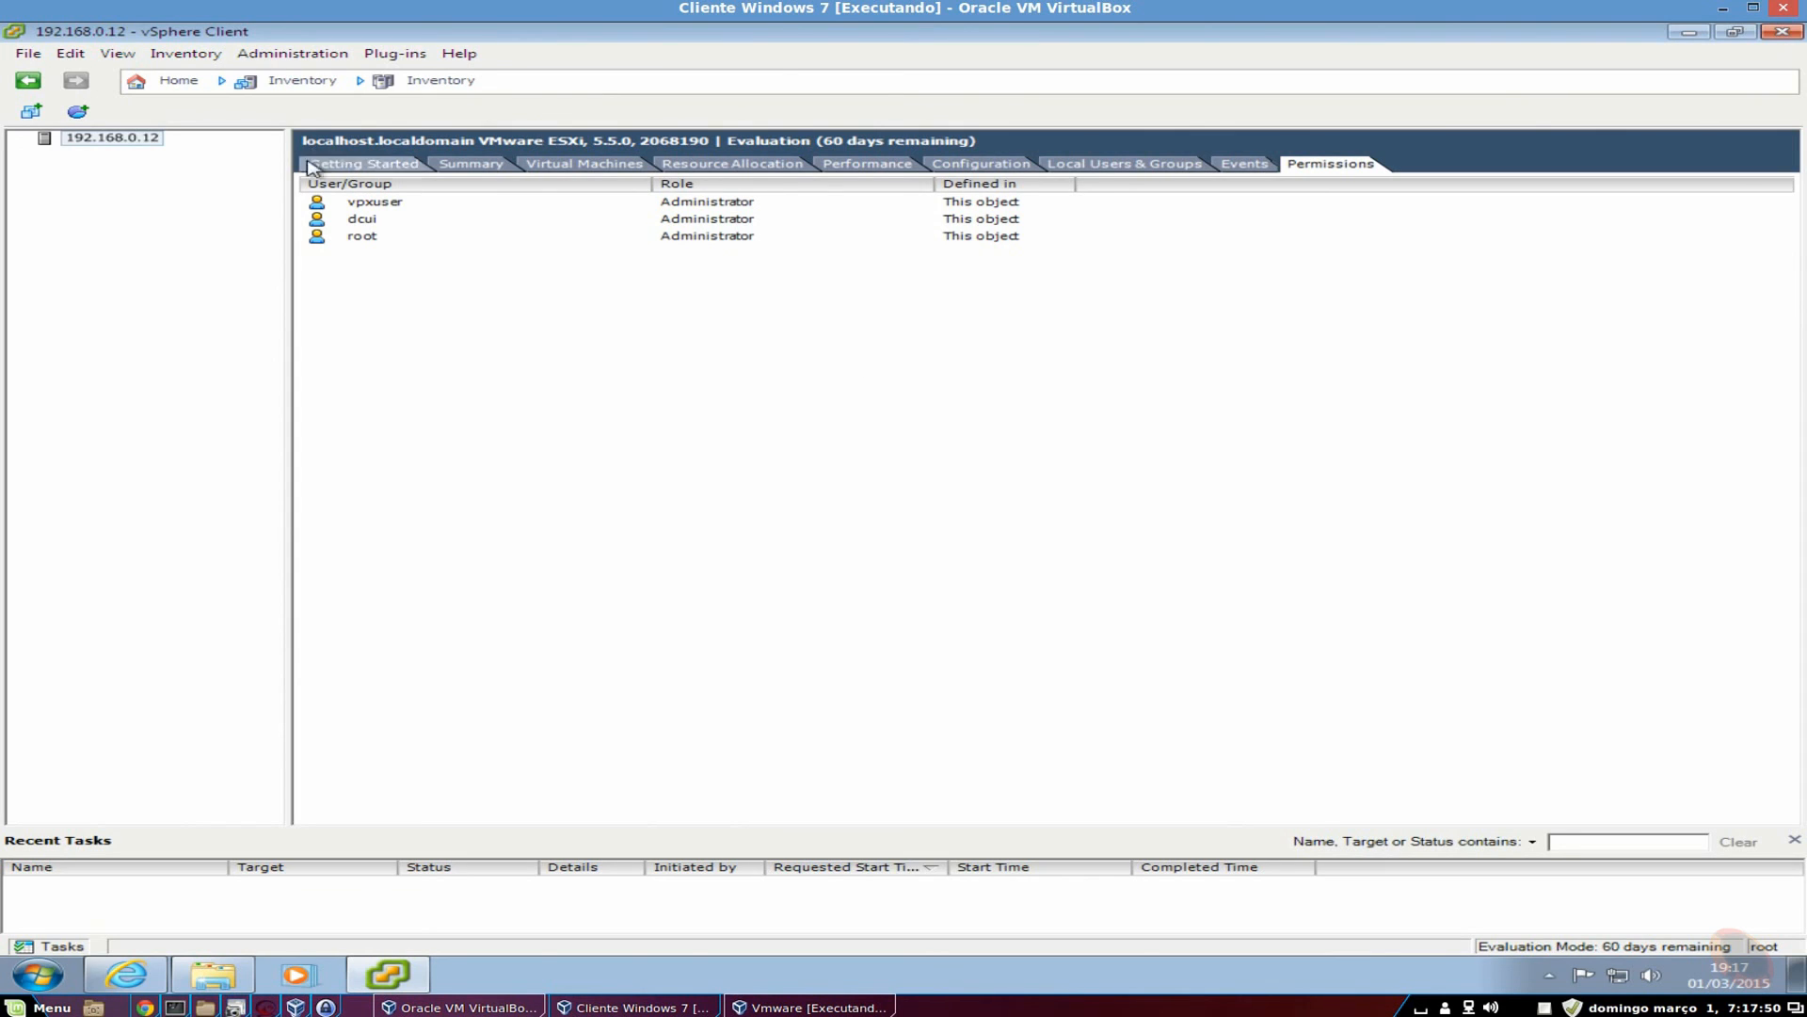
{"action": "left_click", "coordinate": [743, 237]}
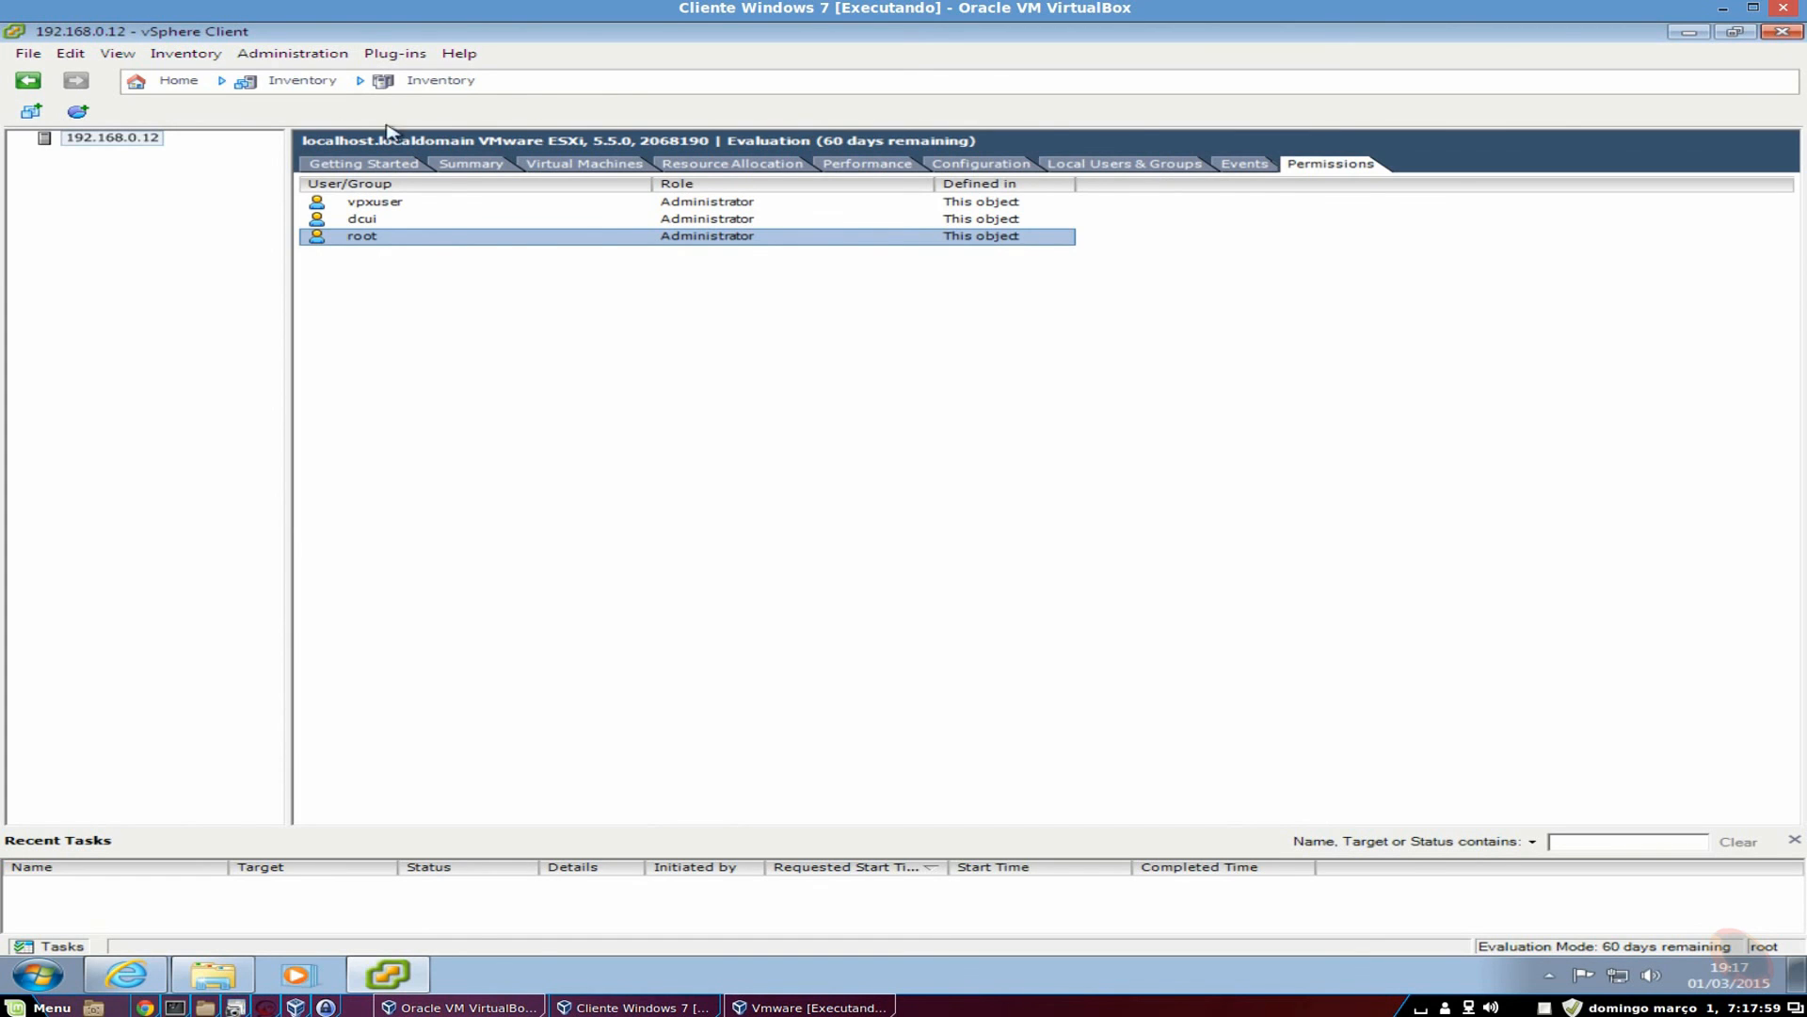
{"action": "left_click", "coordinate": [363, 166]}
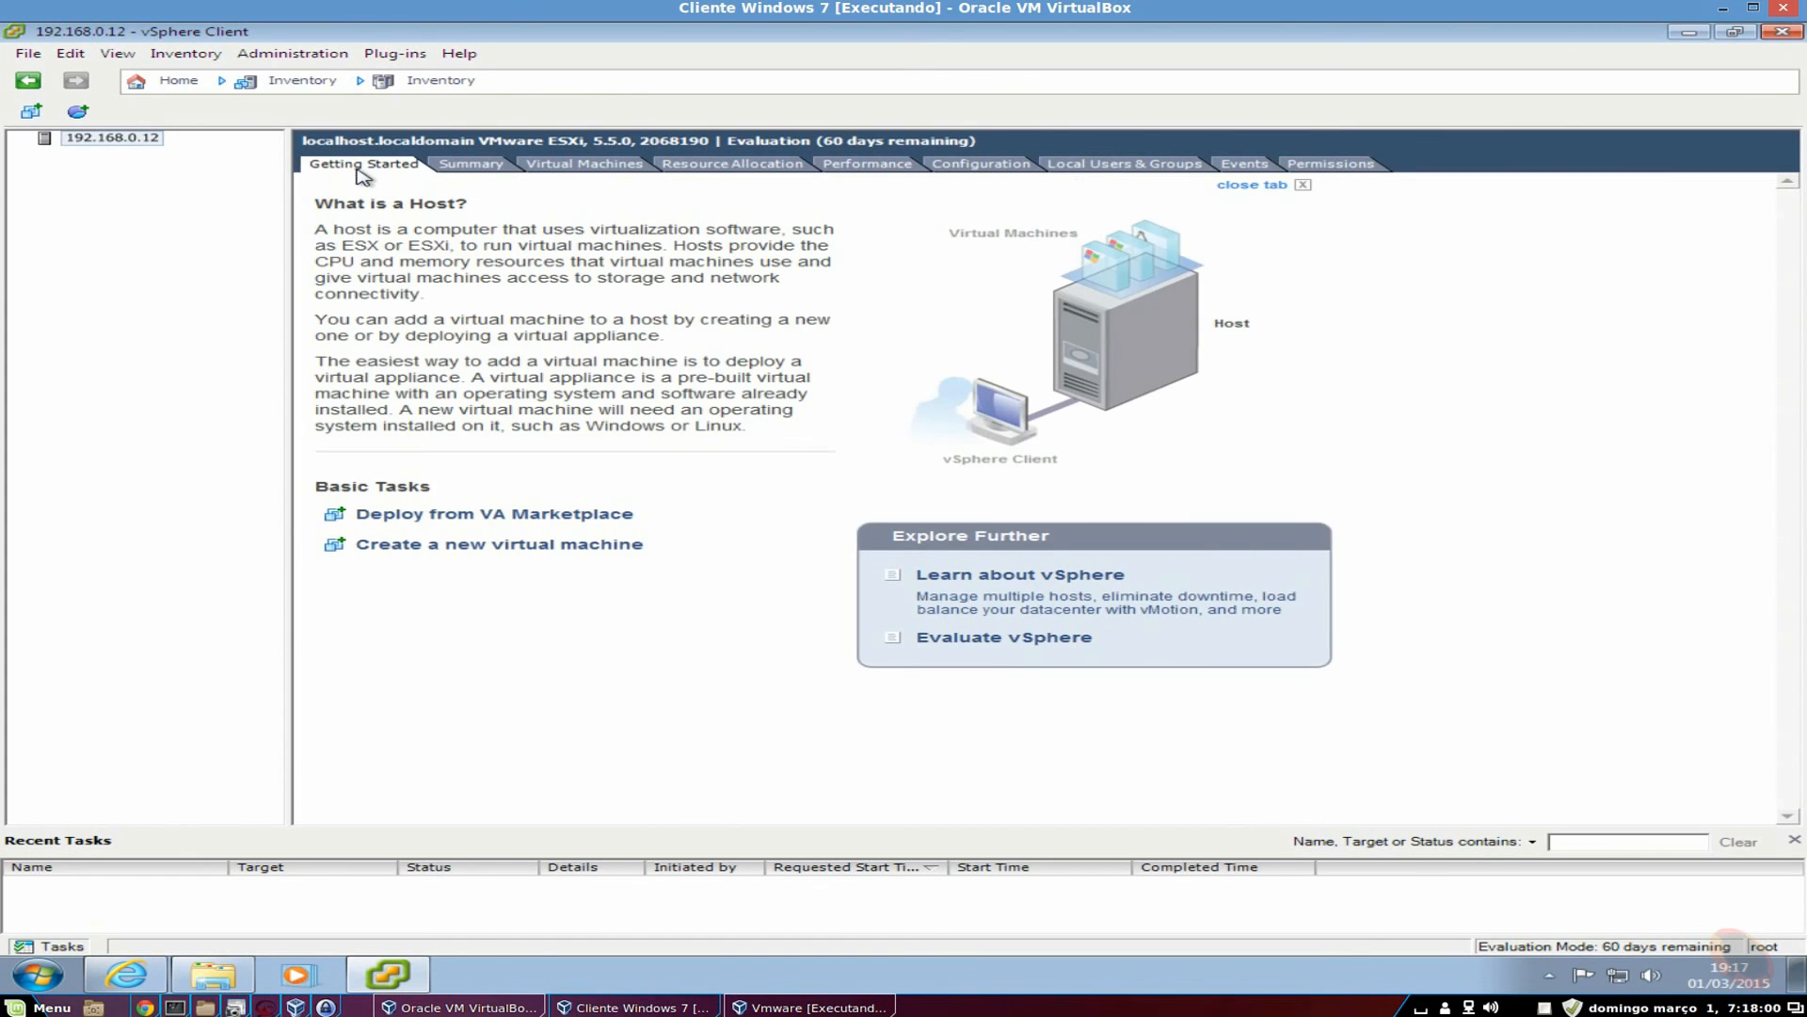